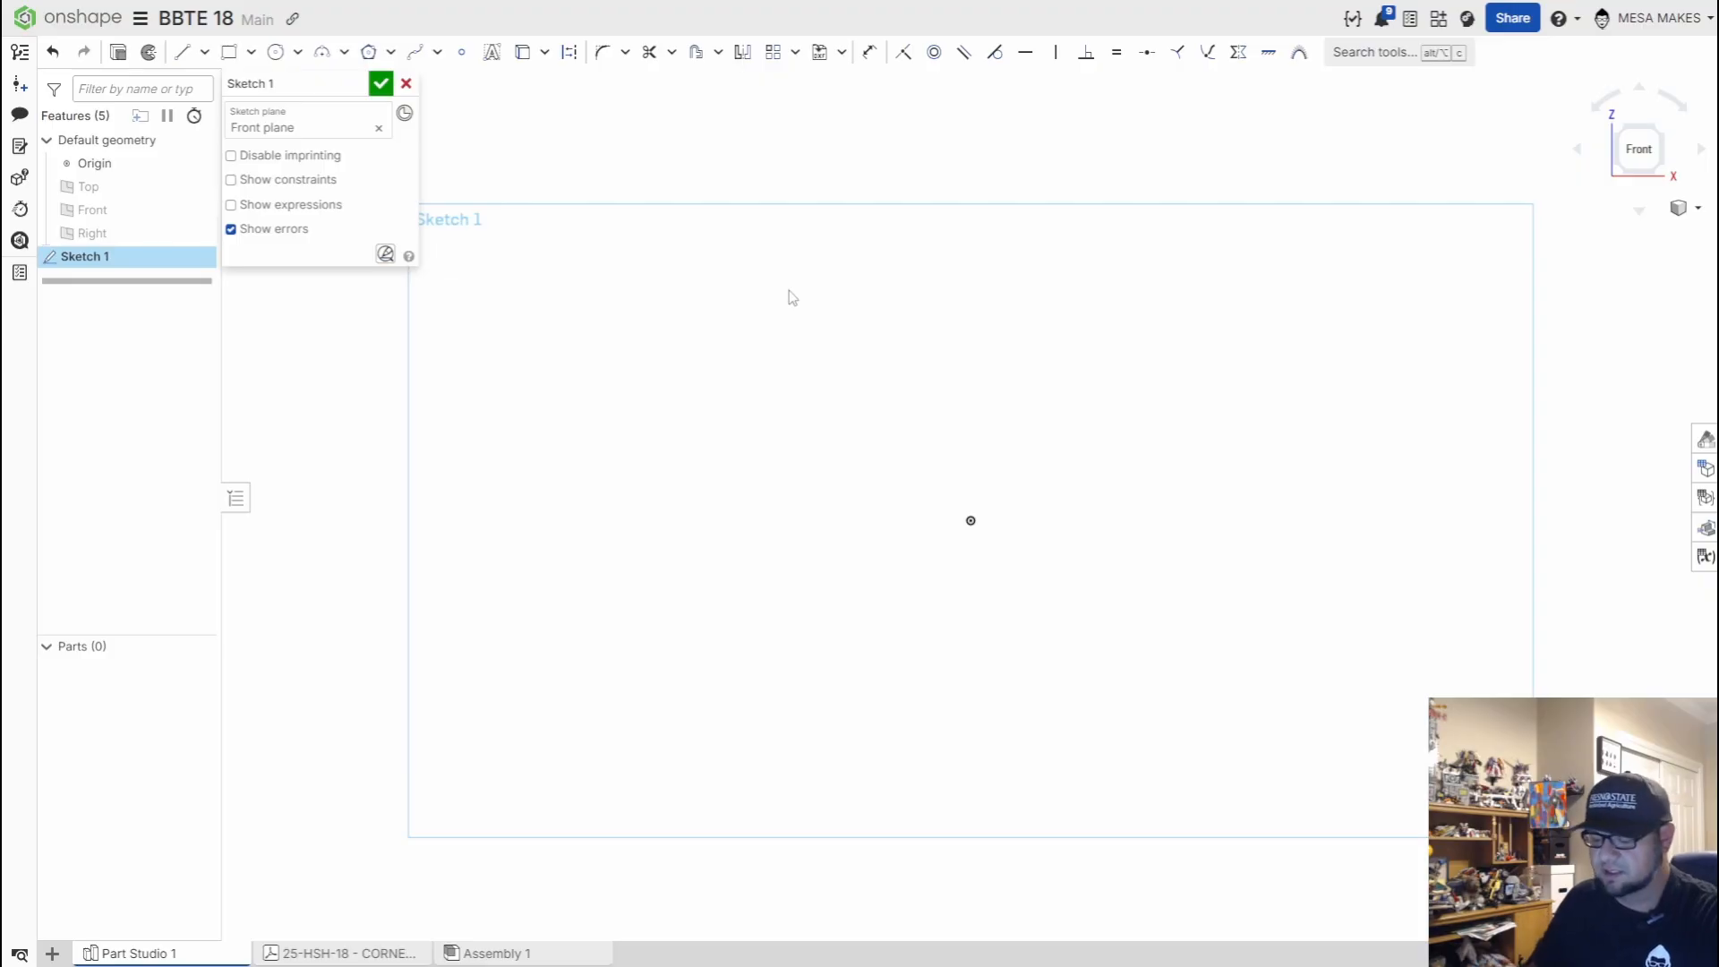
Sketch a 0.625 by 0.625 in construction square with its lower-left corner on the origin
middle_drag(1021, 537, 982, 591)
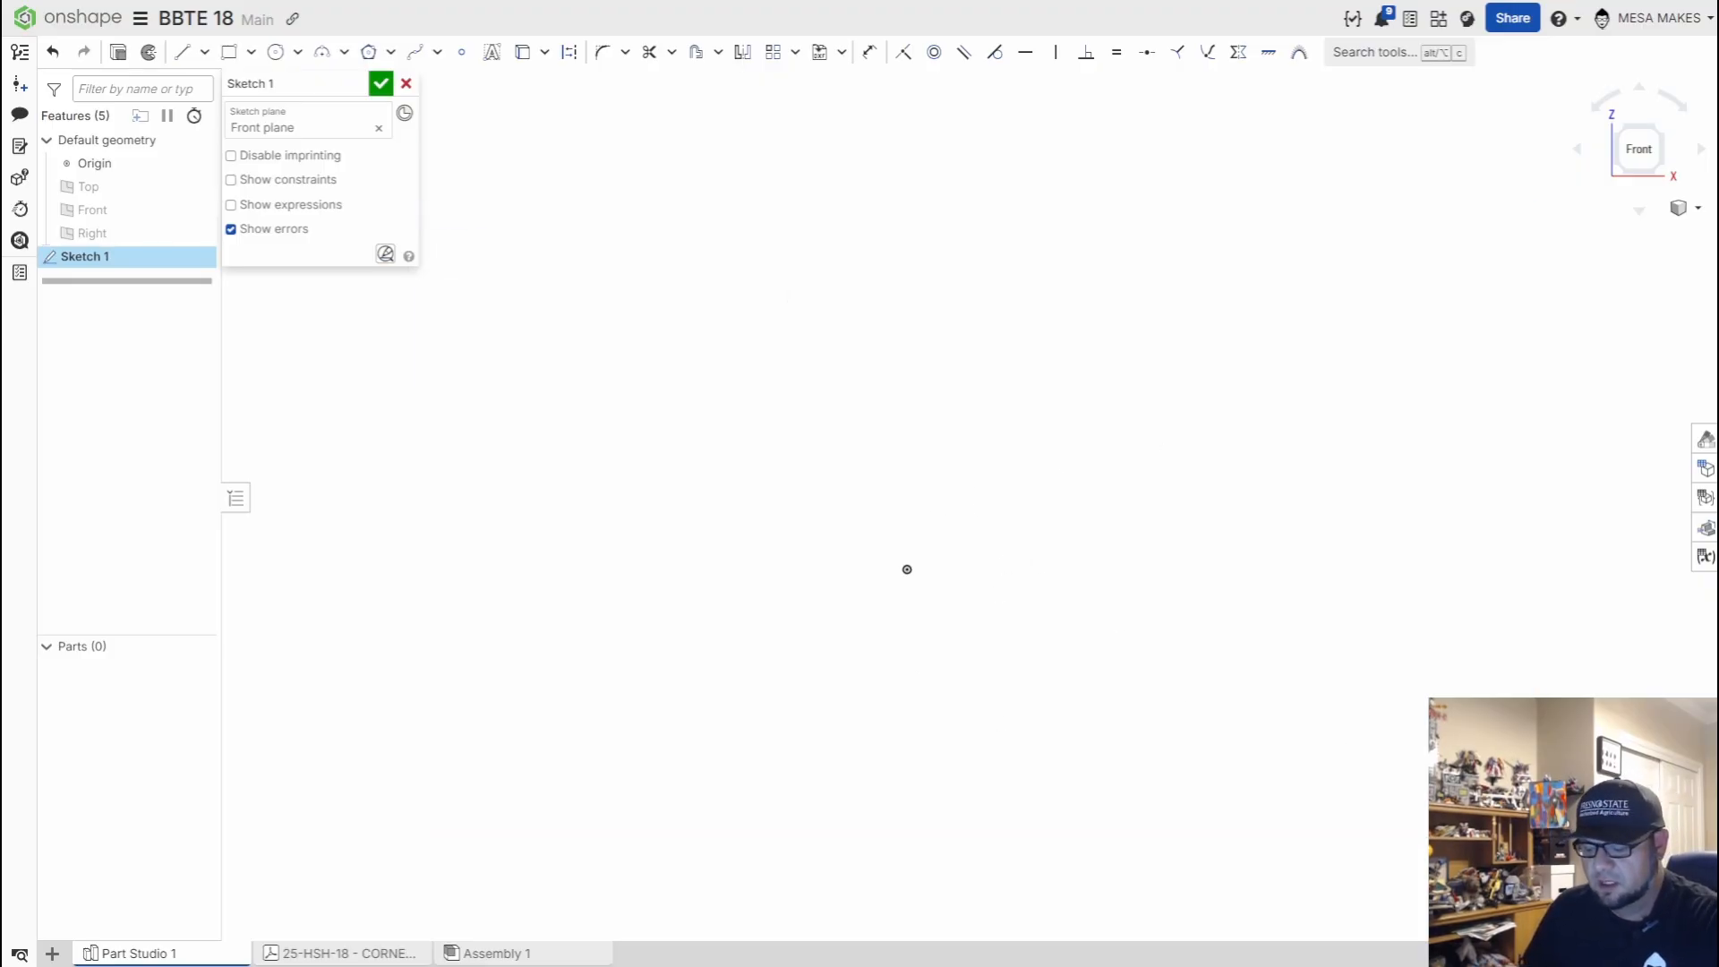
key(g)
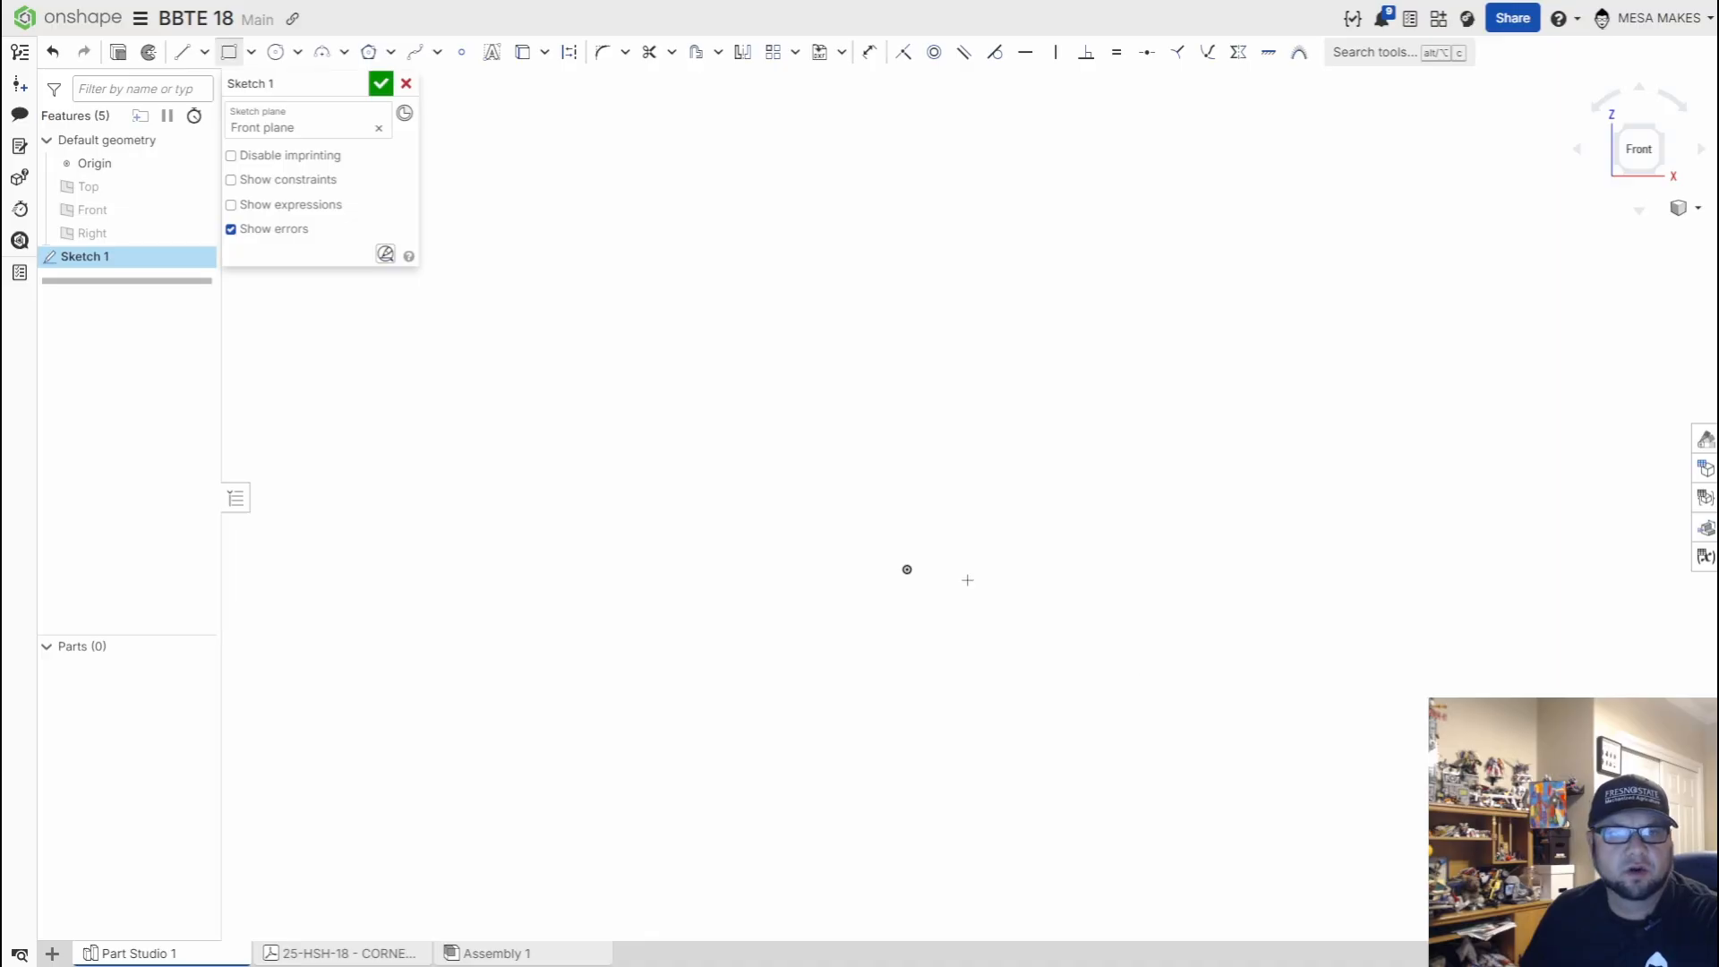
click(907, 569)
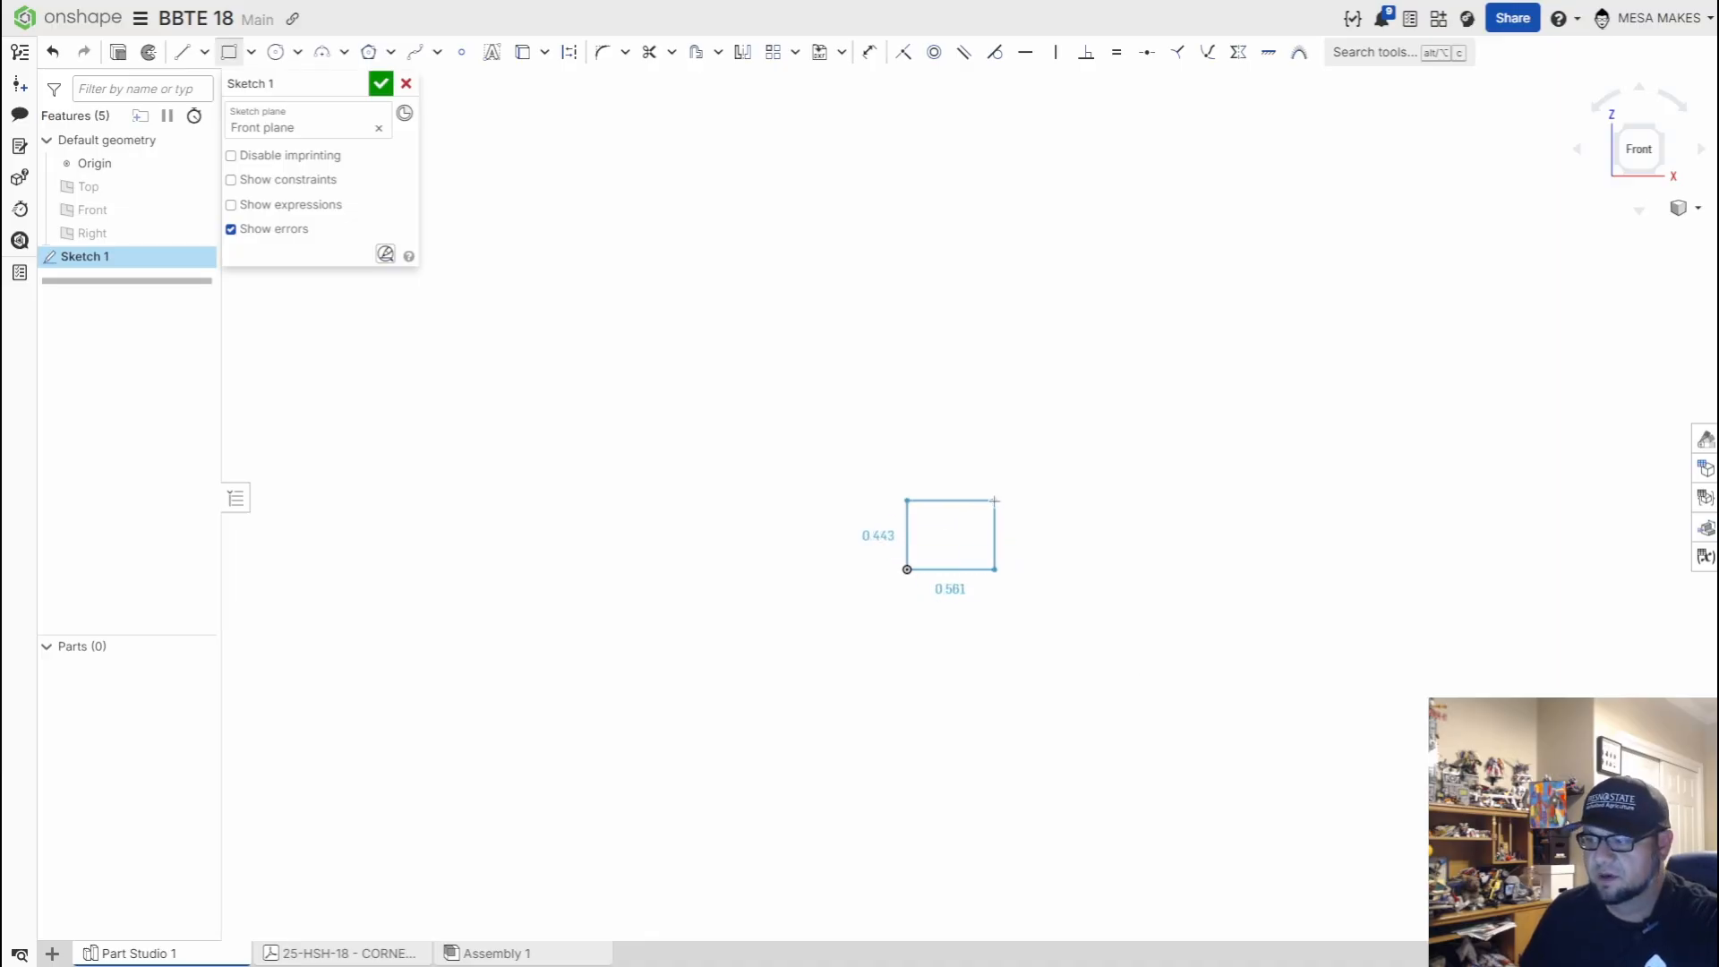
key(q)
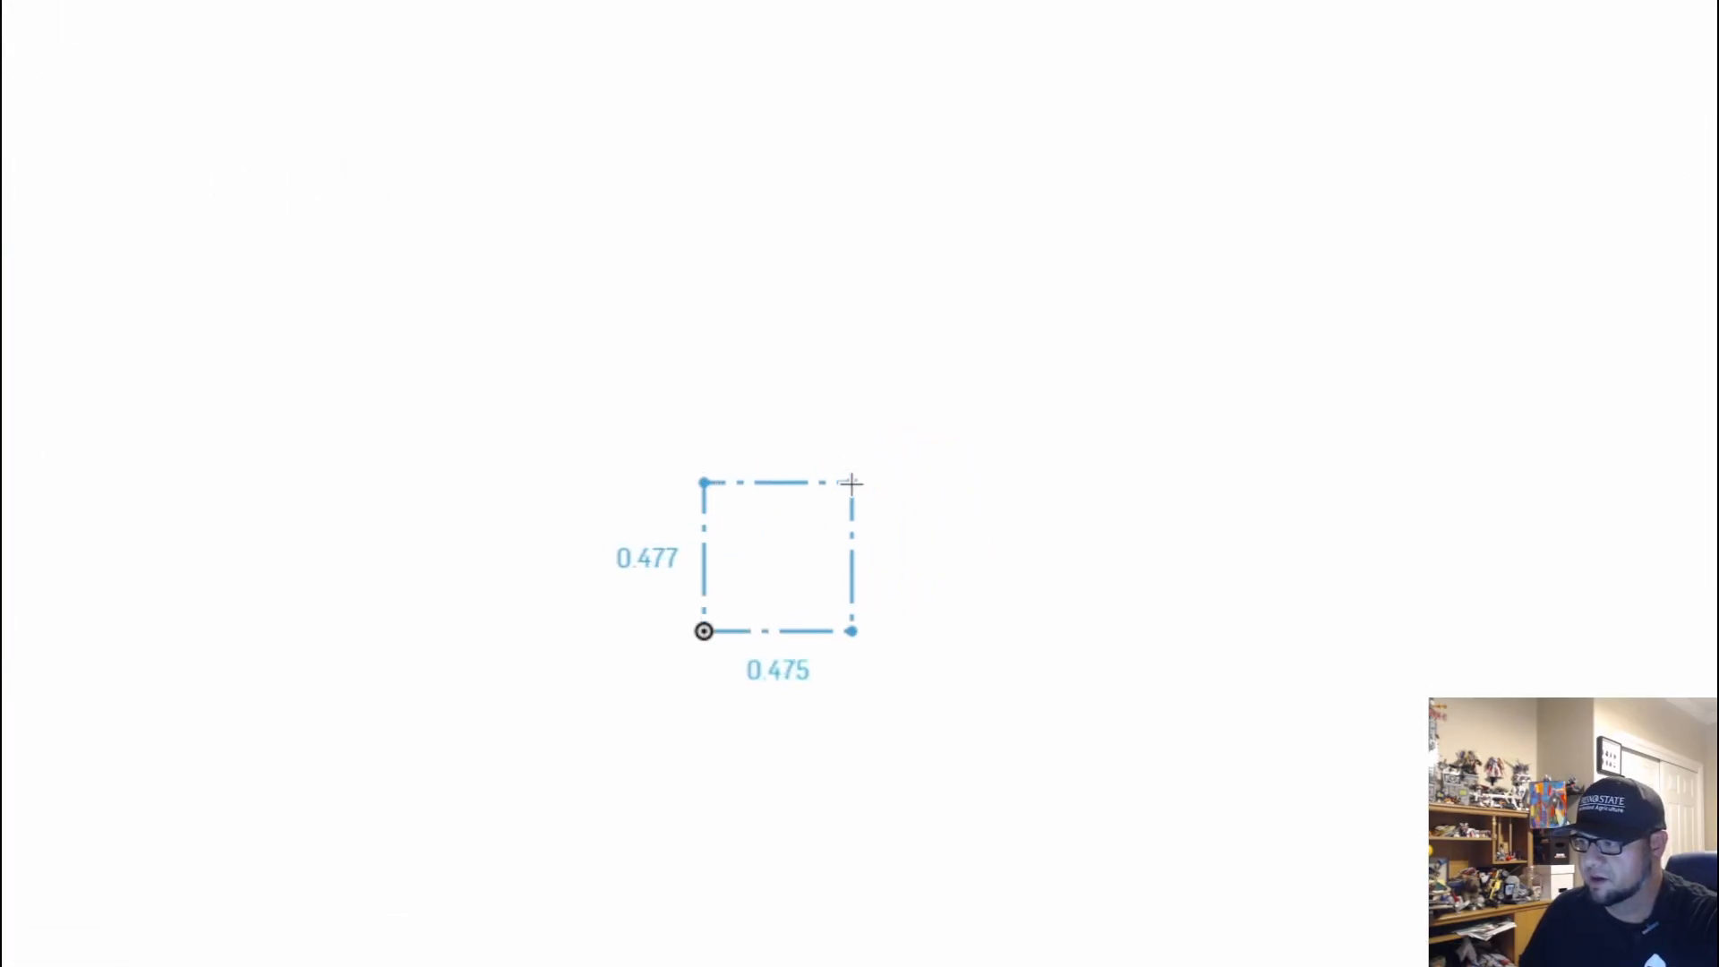
click(850, 483)
text(.)
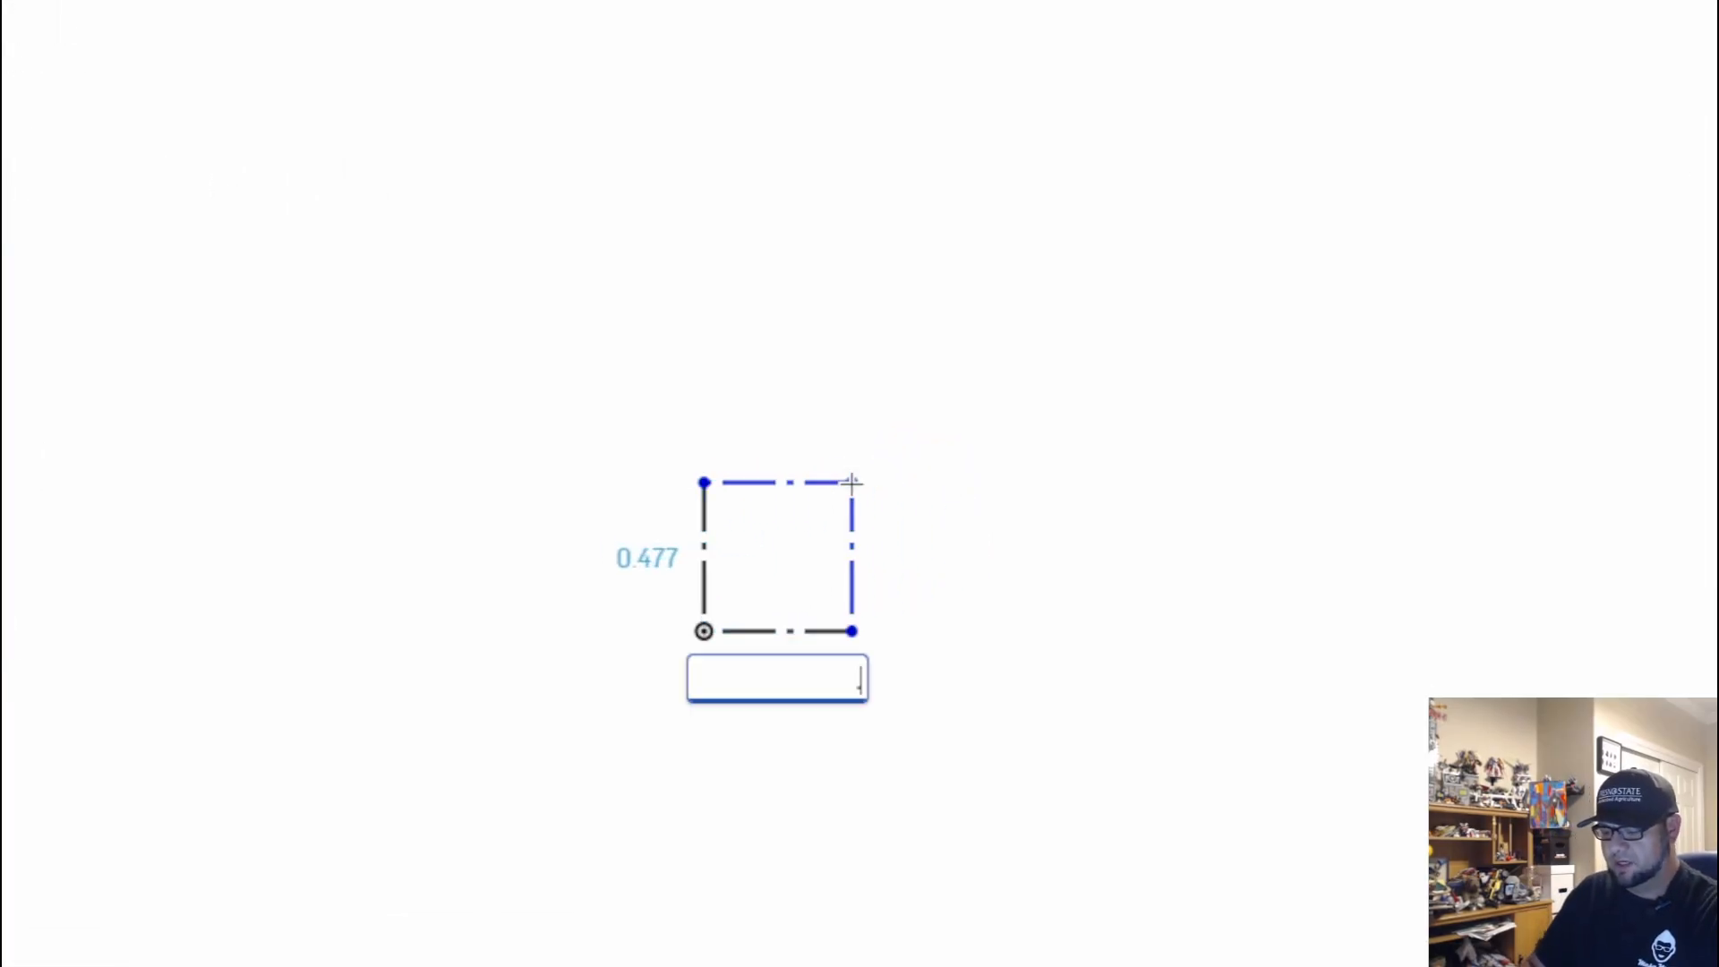
text(625)
key(Return)
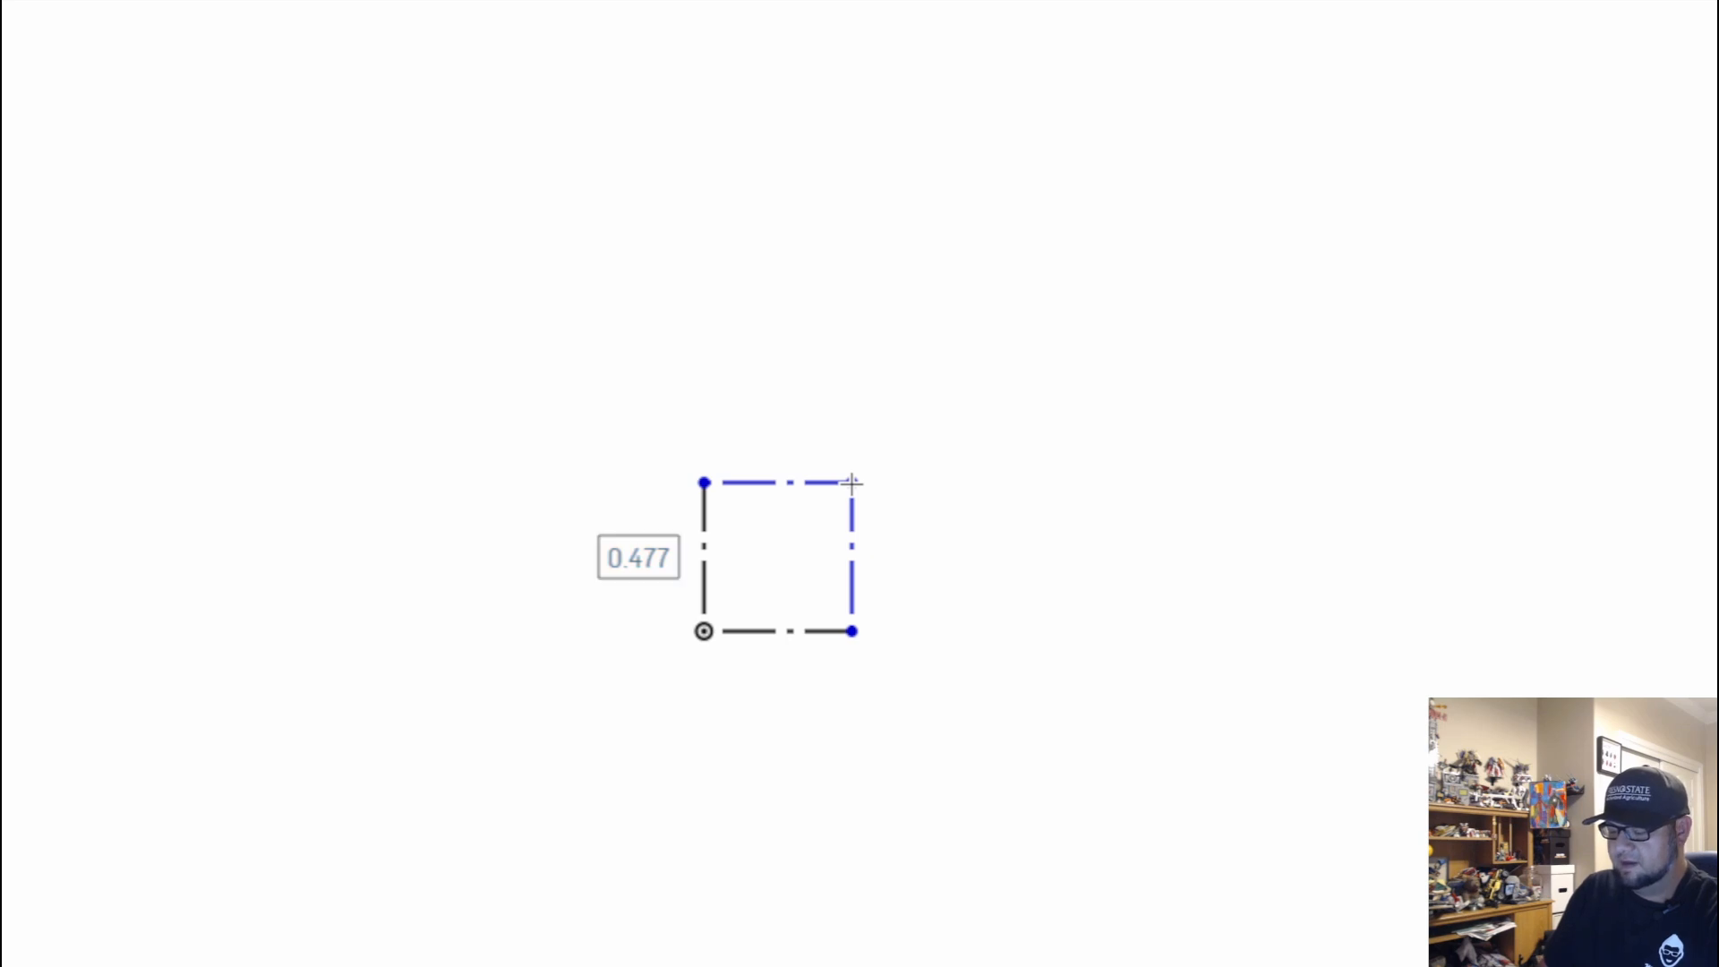
text(.625)
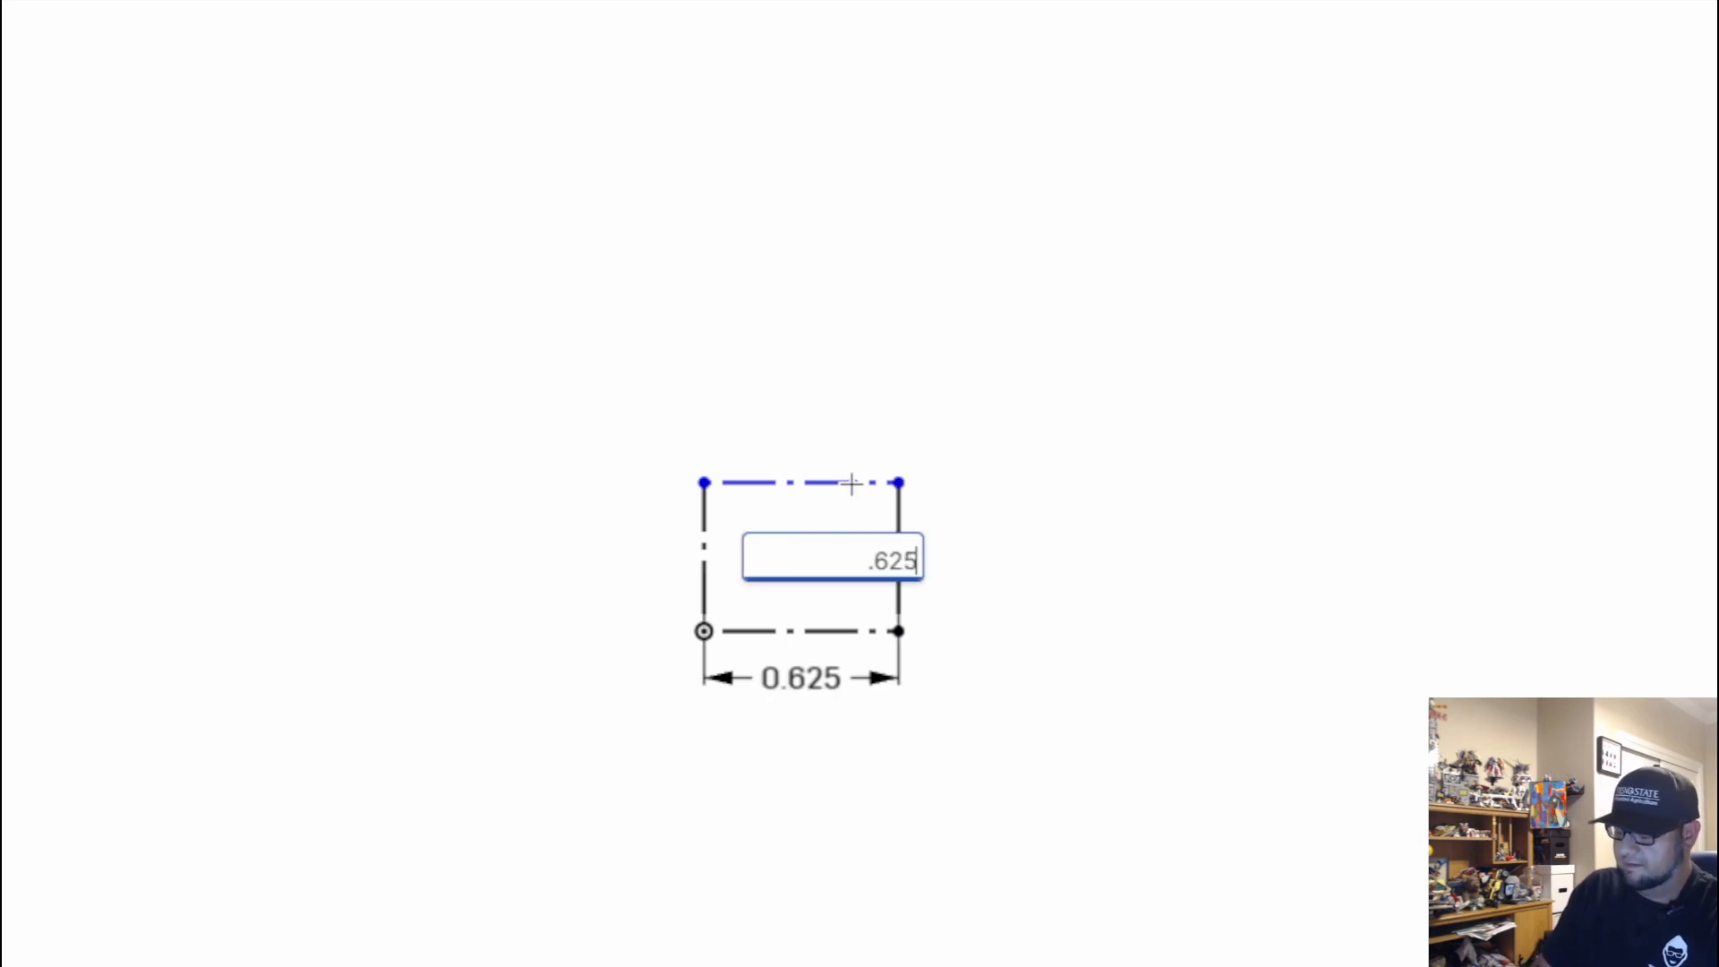
key(Return)
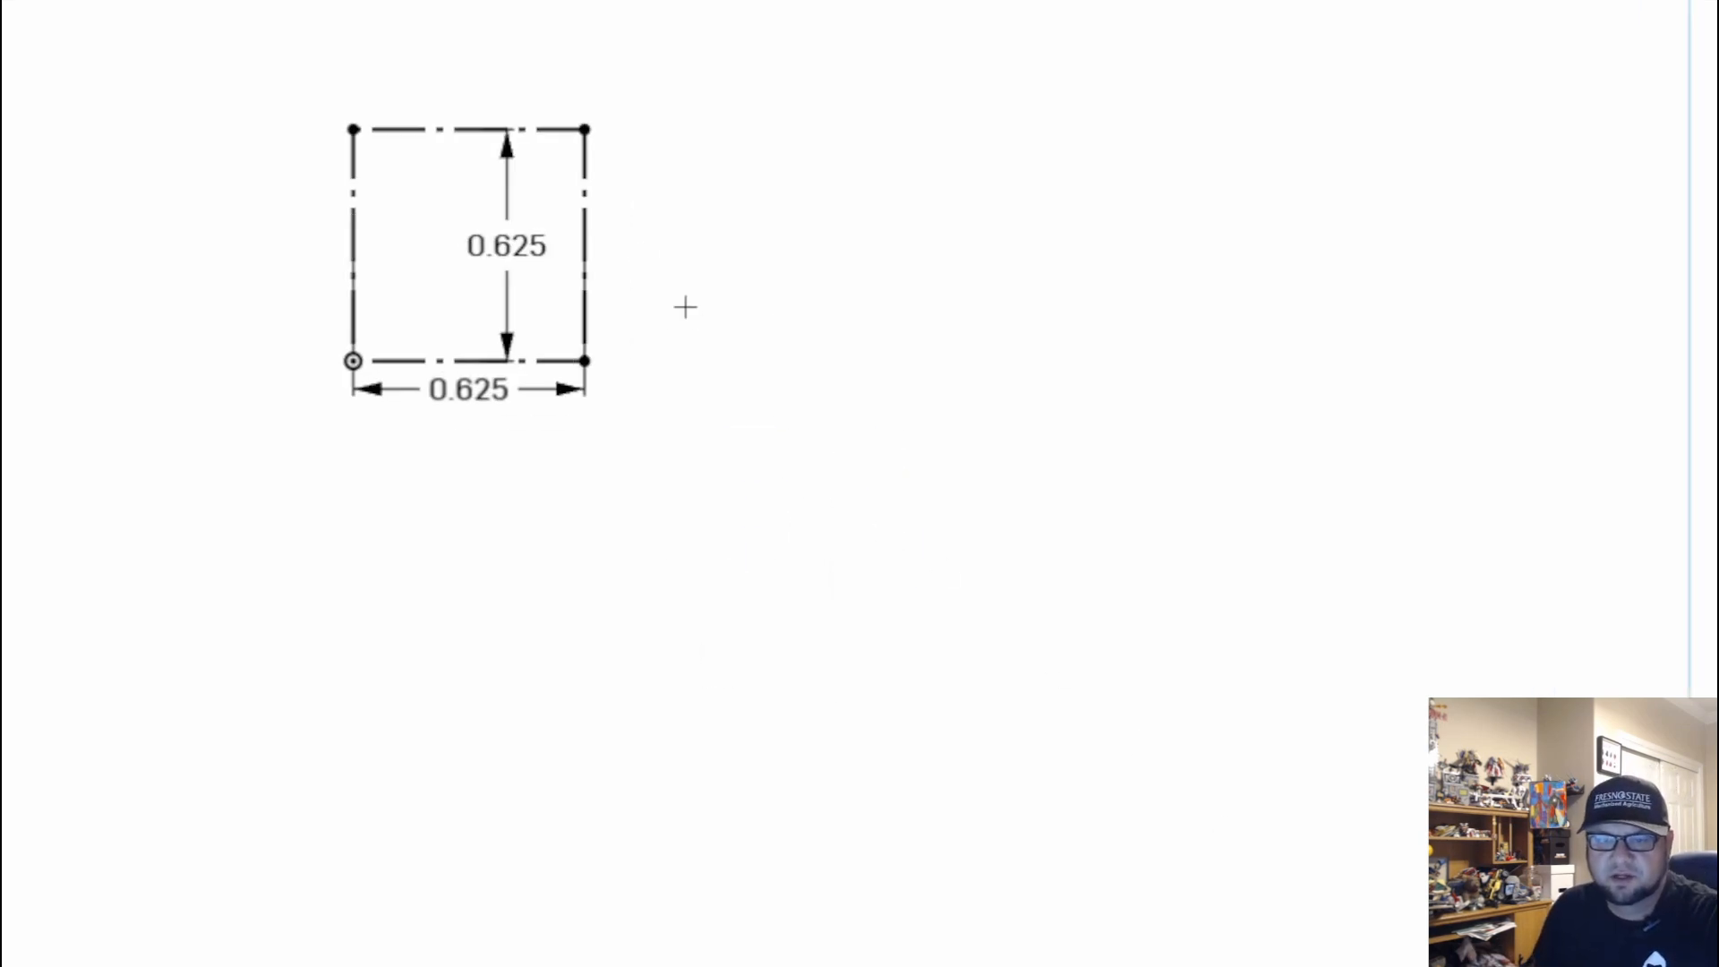
Draw solid lines over the construction square's top and right edges, ending at its lower-right corner
scroll(607, 347, down, 2)
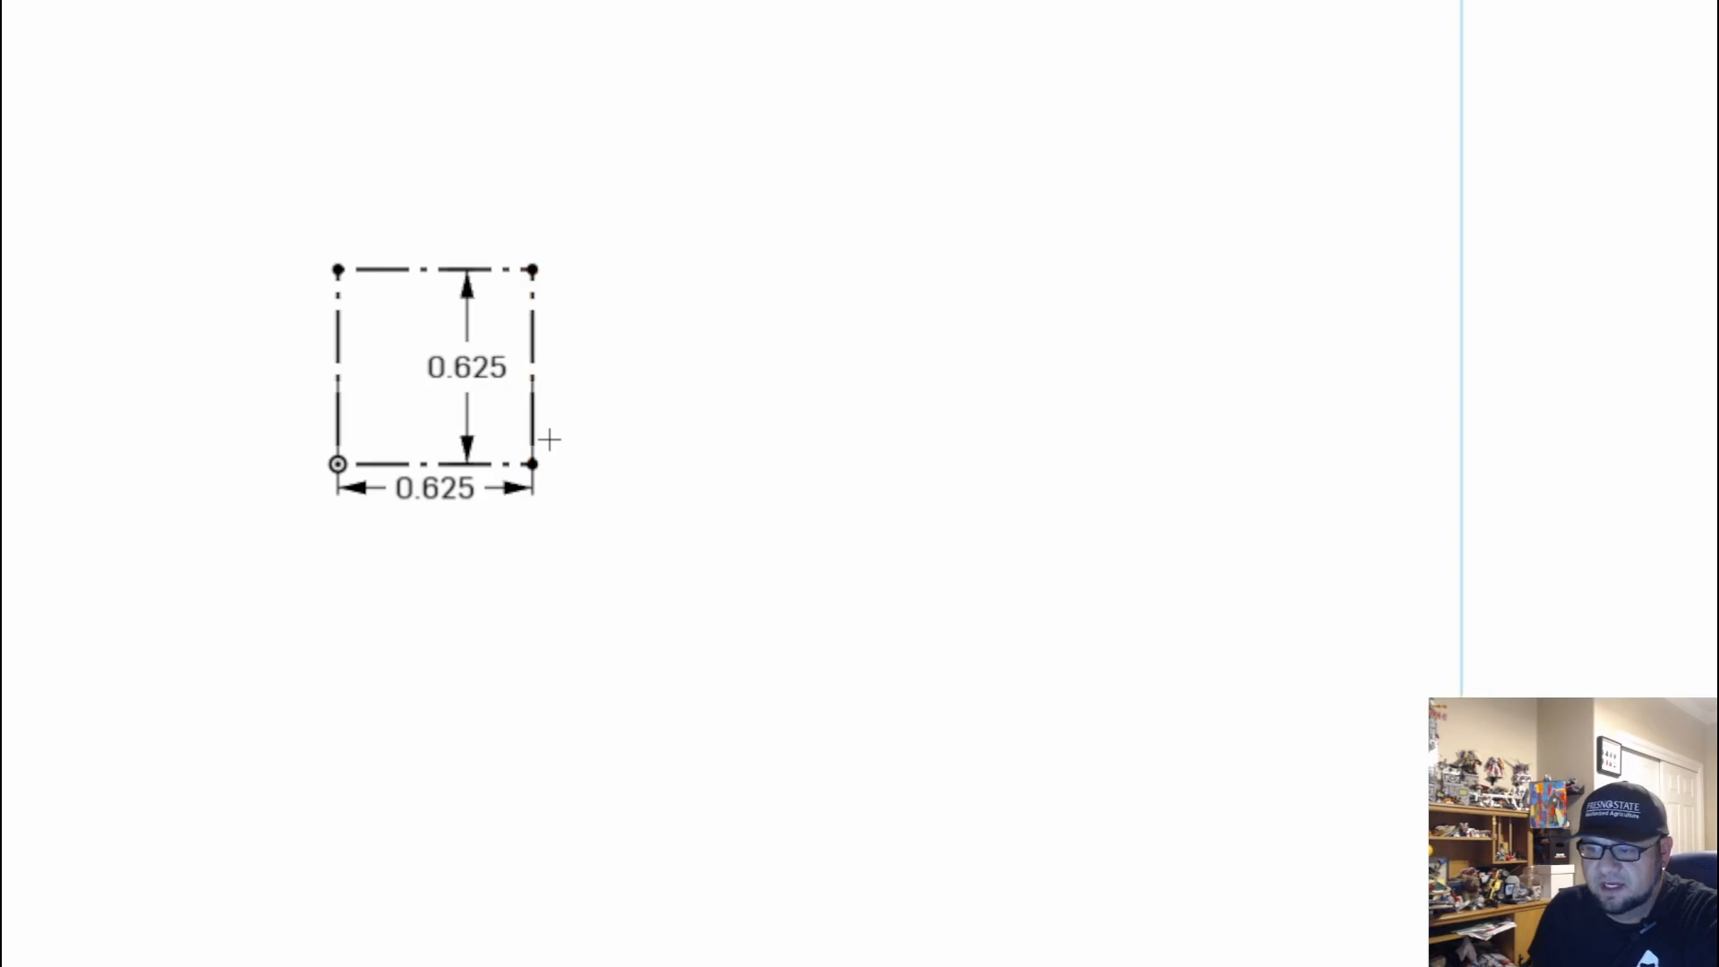
scroll(548, 439, down, 1)
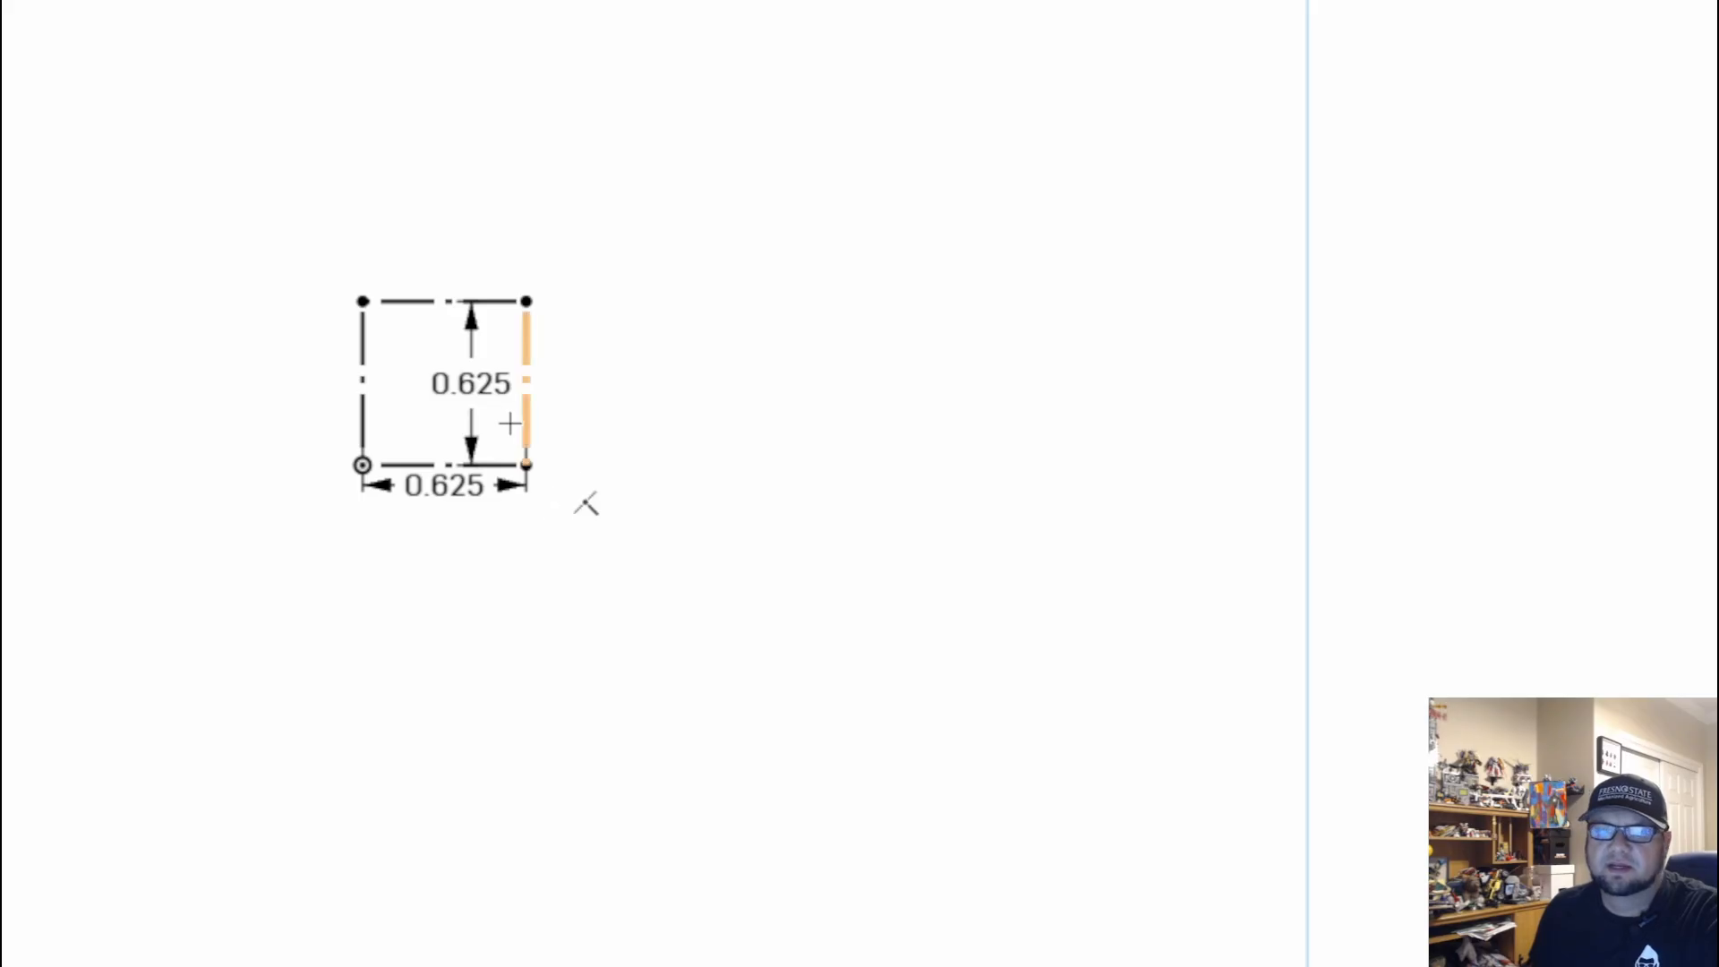
middle_drag(616, 497, 458, 583)
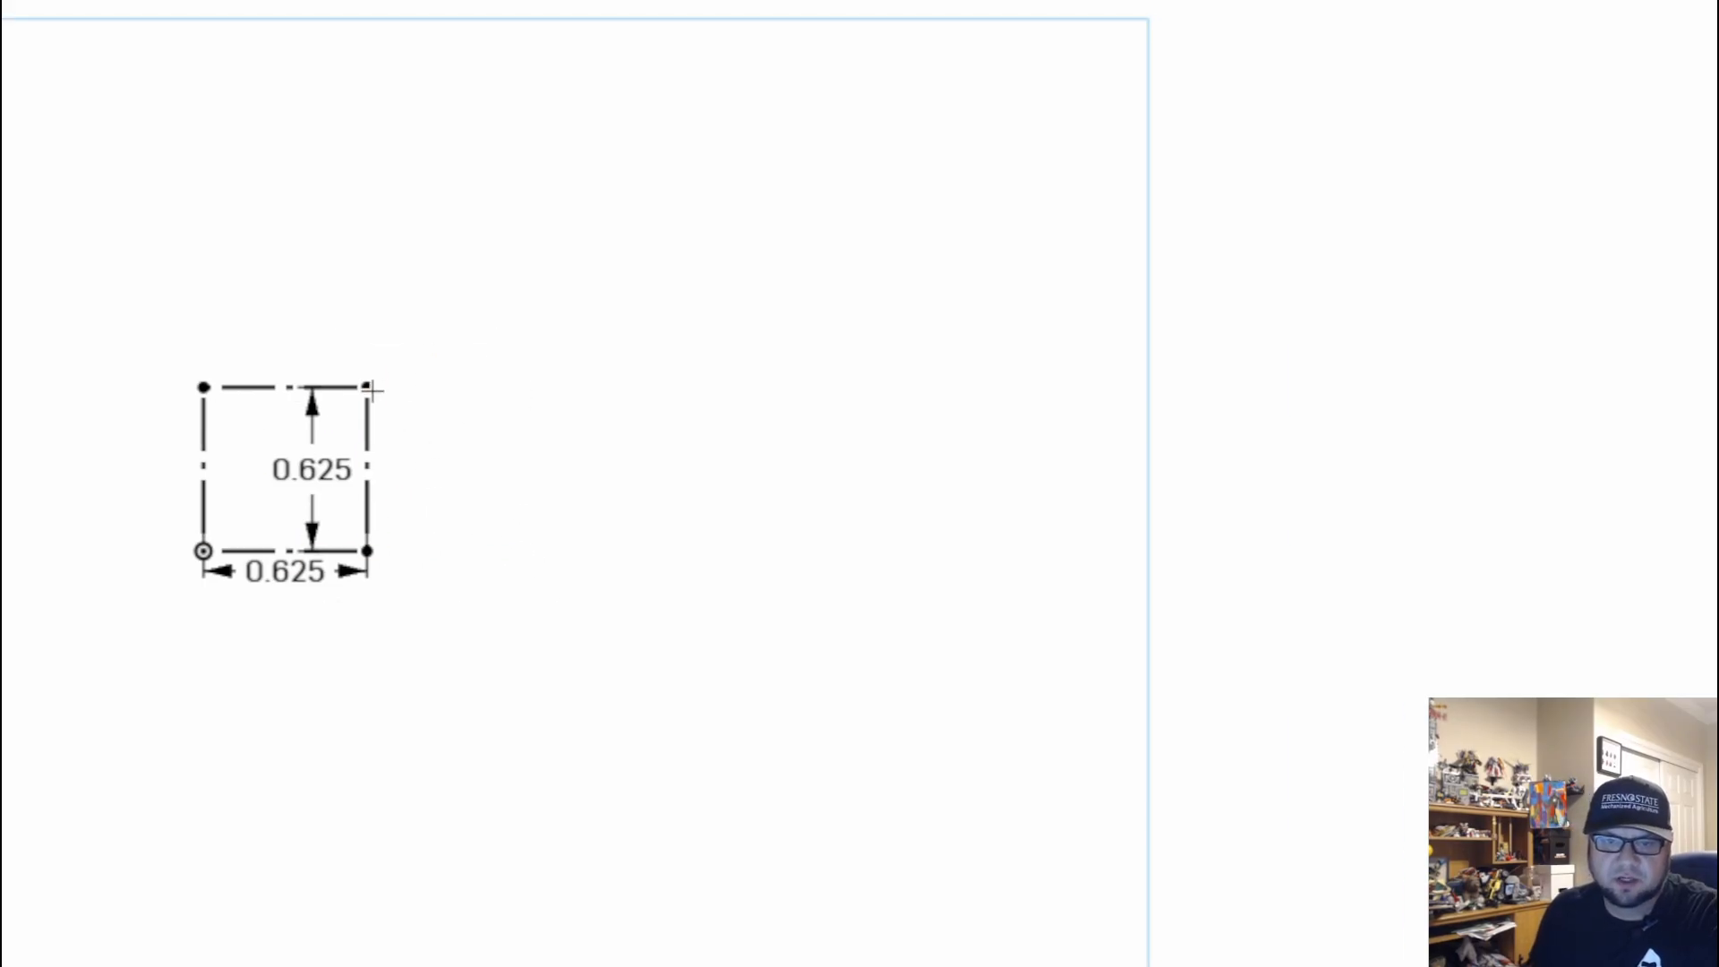
click(203, 387)
click(367, 387)
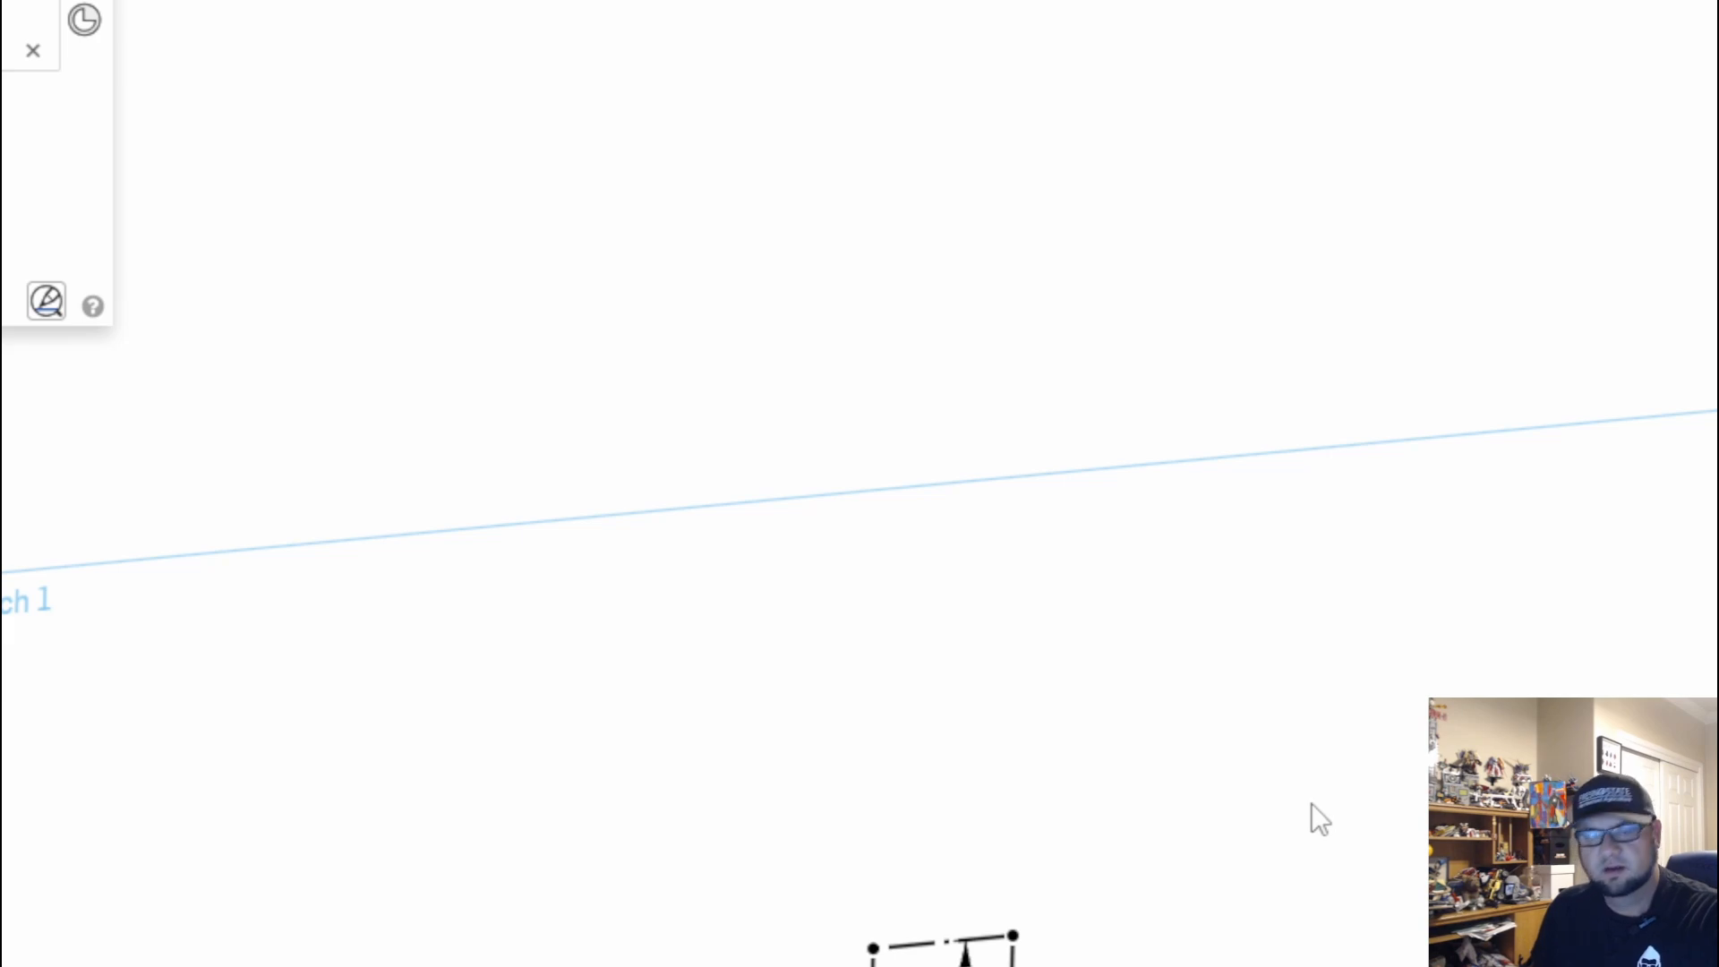
key(n)
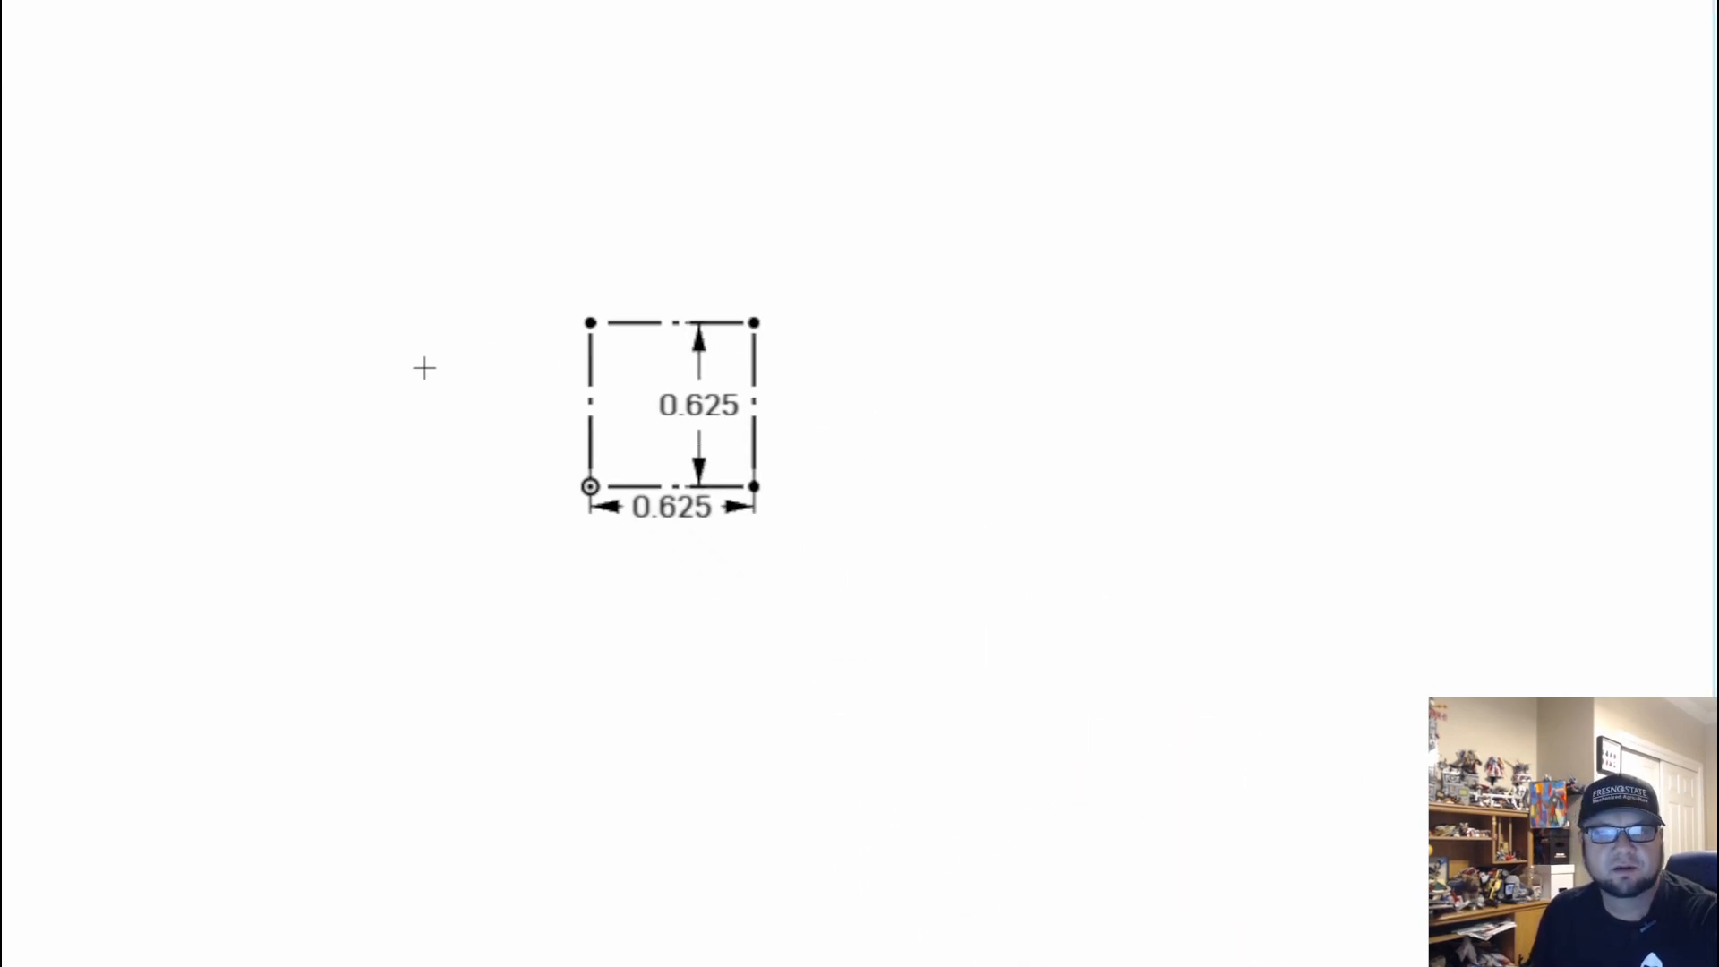
click(590, 322)
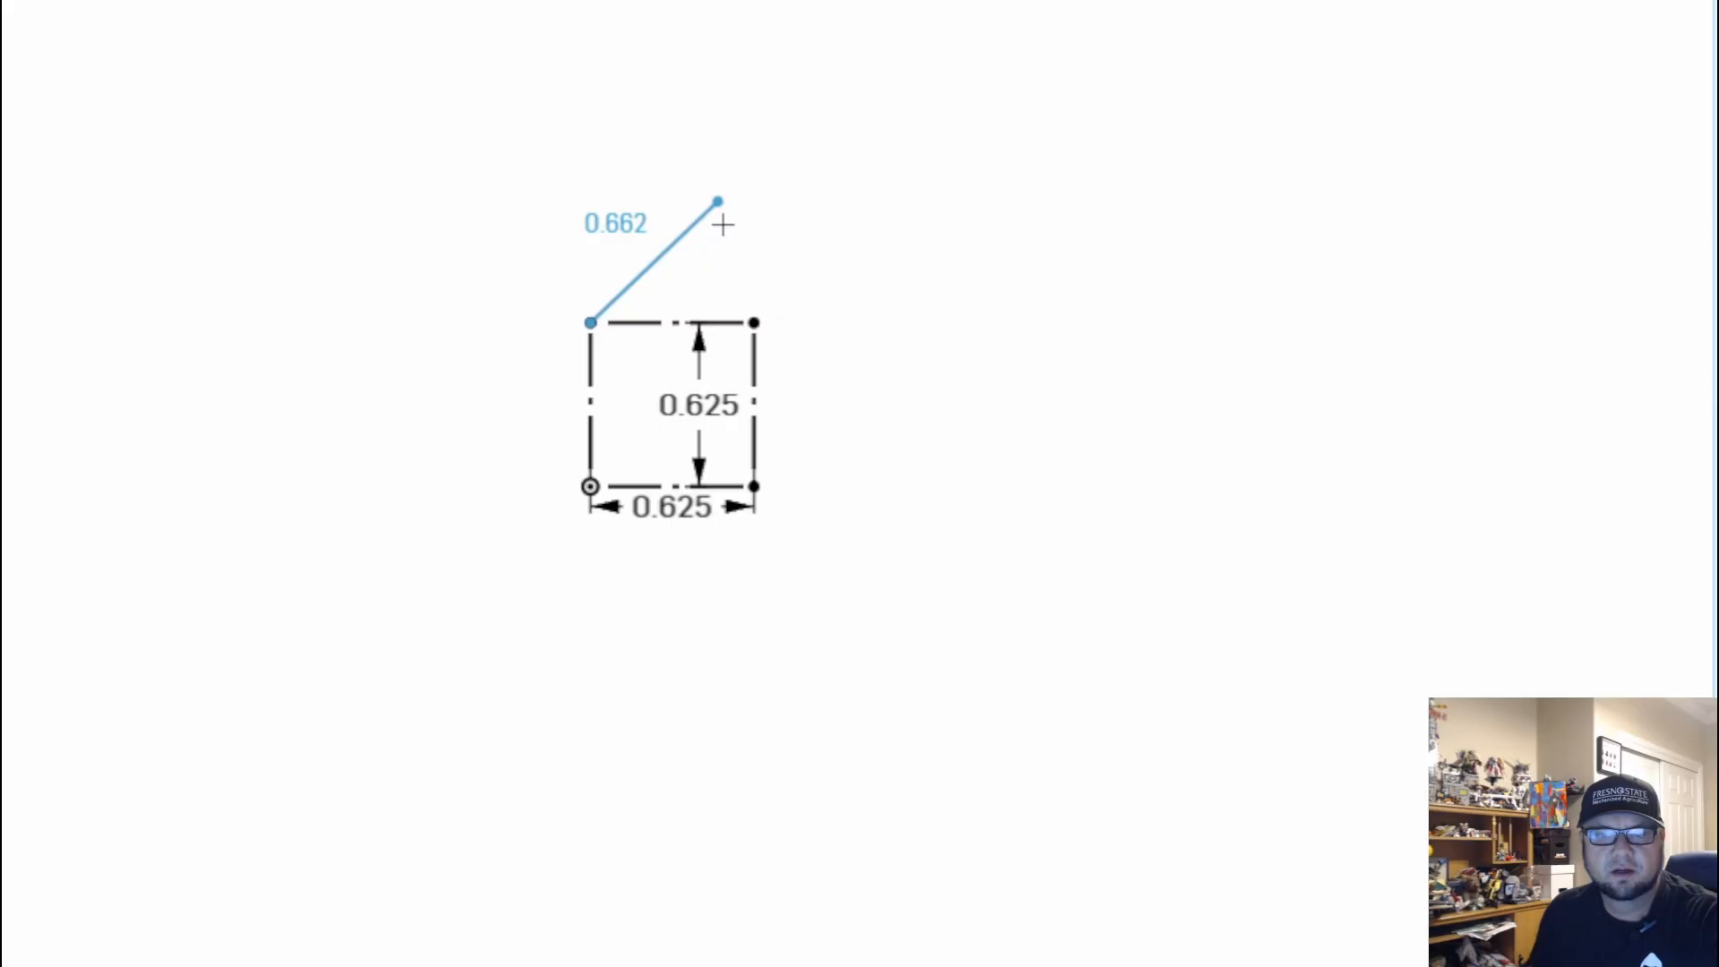
click(754, 322)
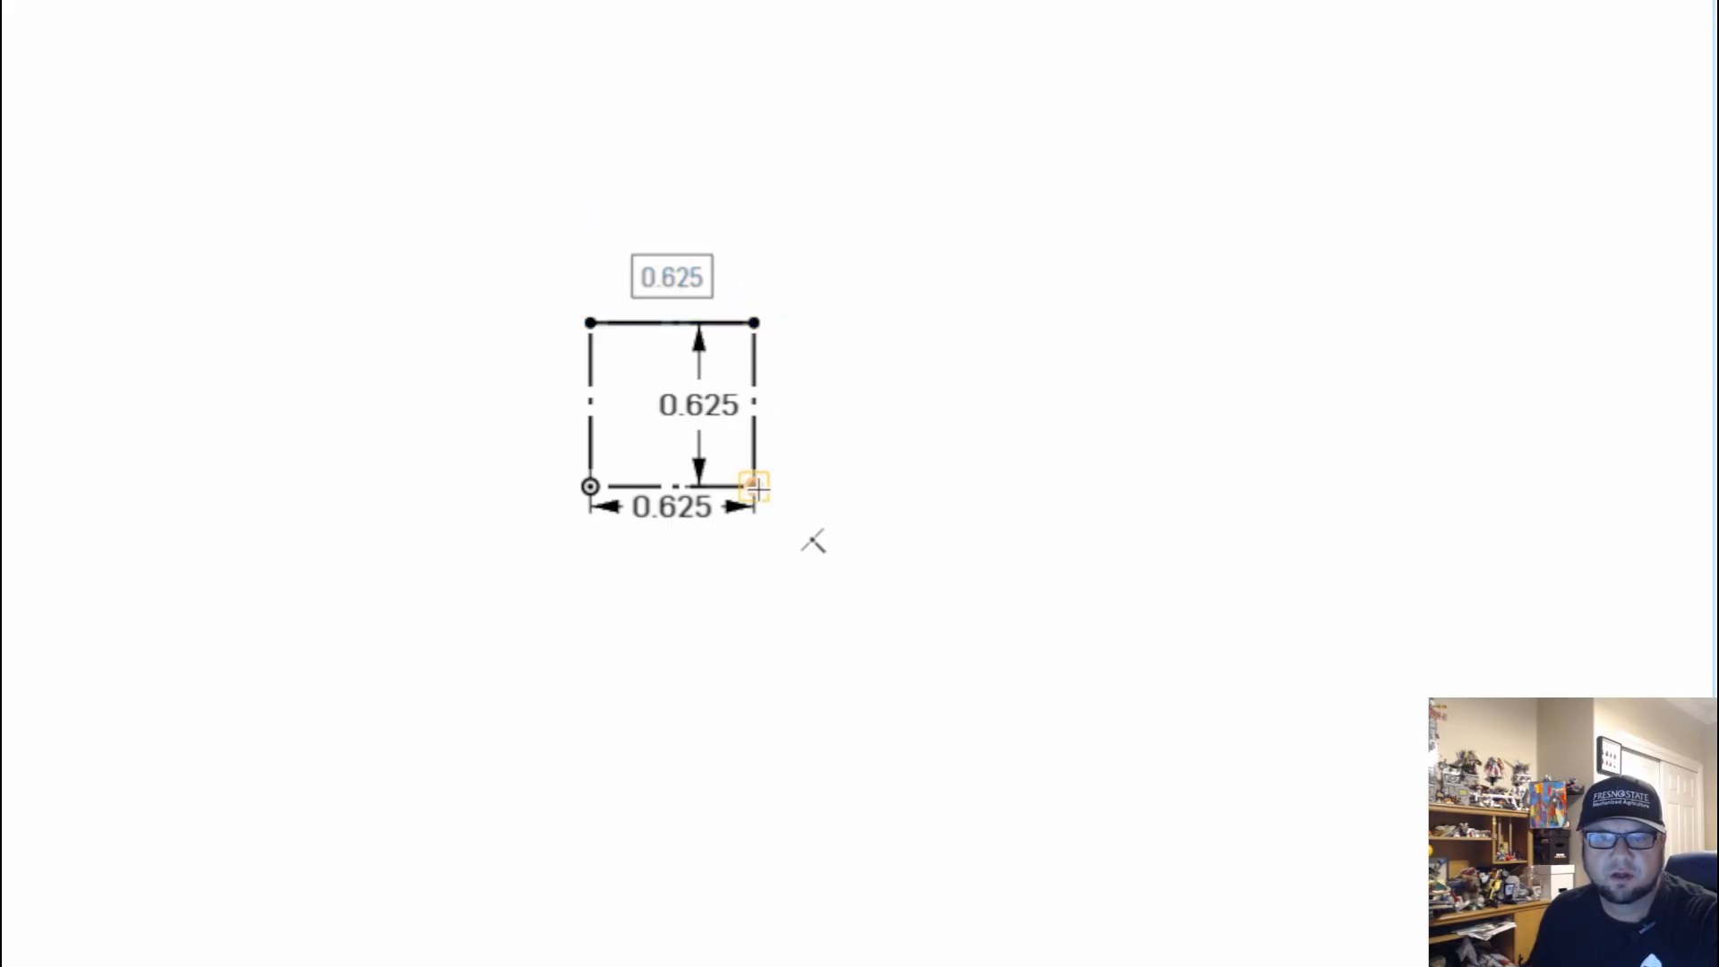
click(754, 323)
click(754, 486)
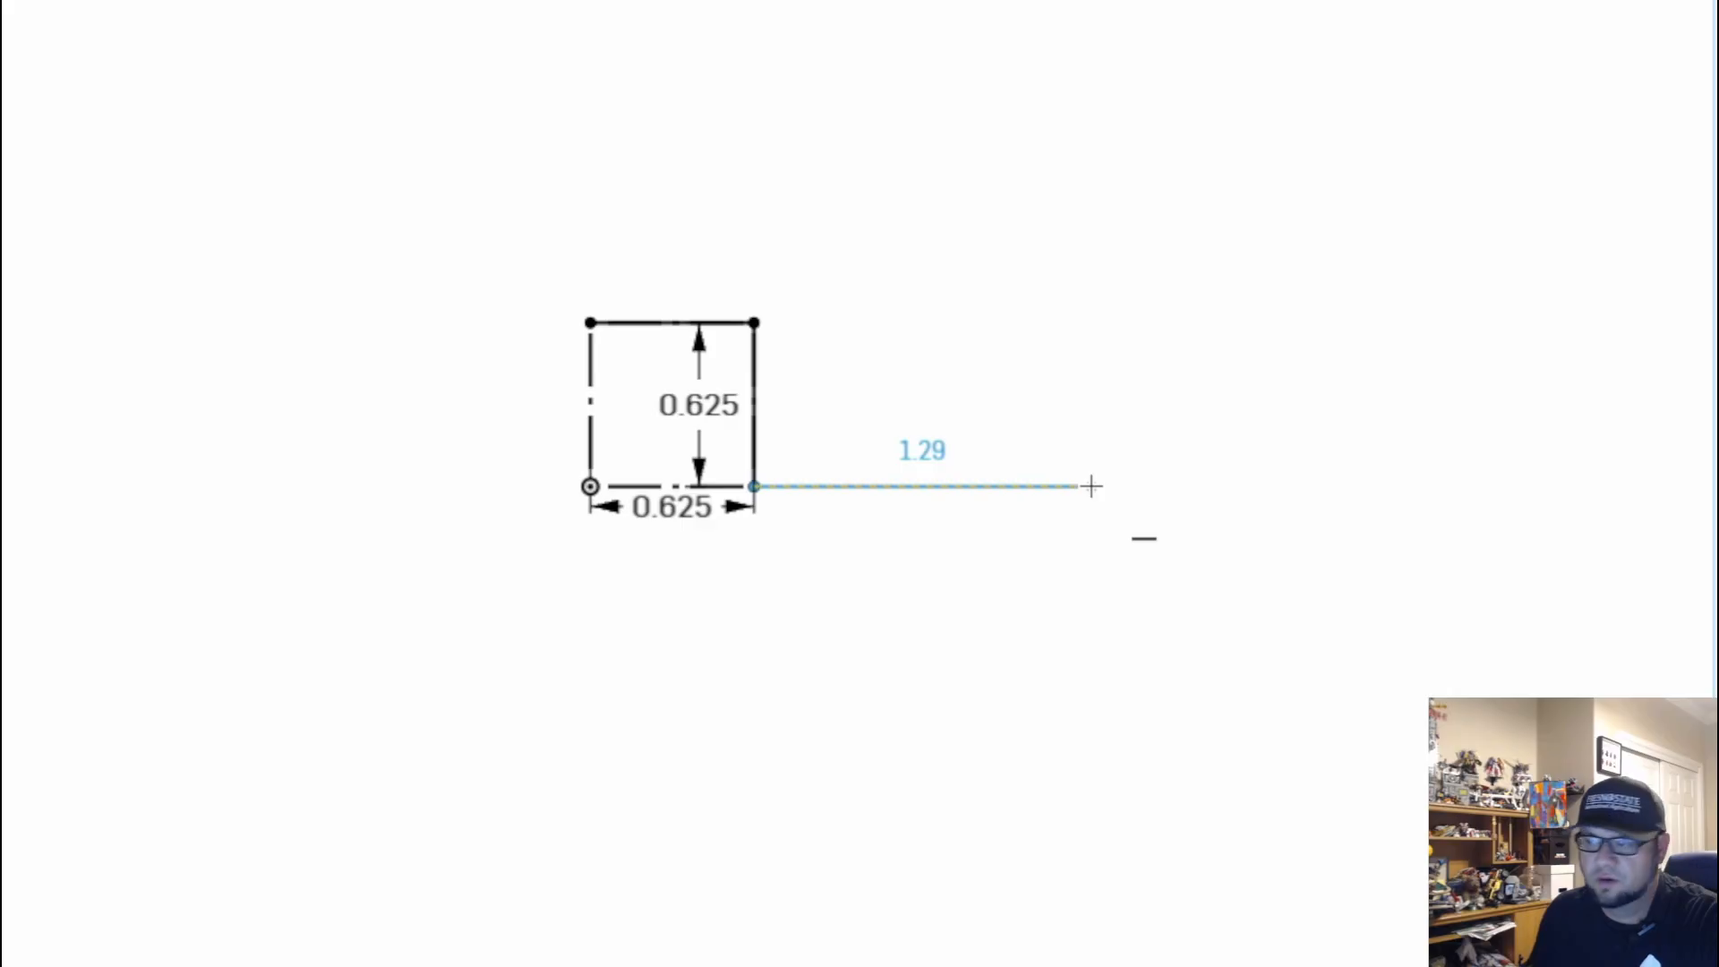
Continue the outline with a horizontal base line about 1.29 in long and a 0.75 in vertical line upward from its end
click(1091, 486)
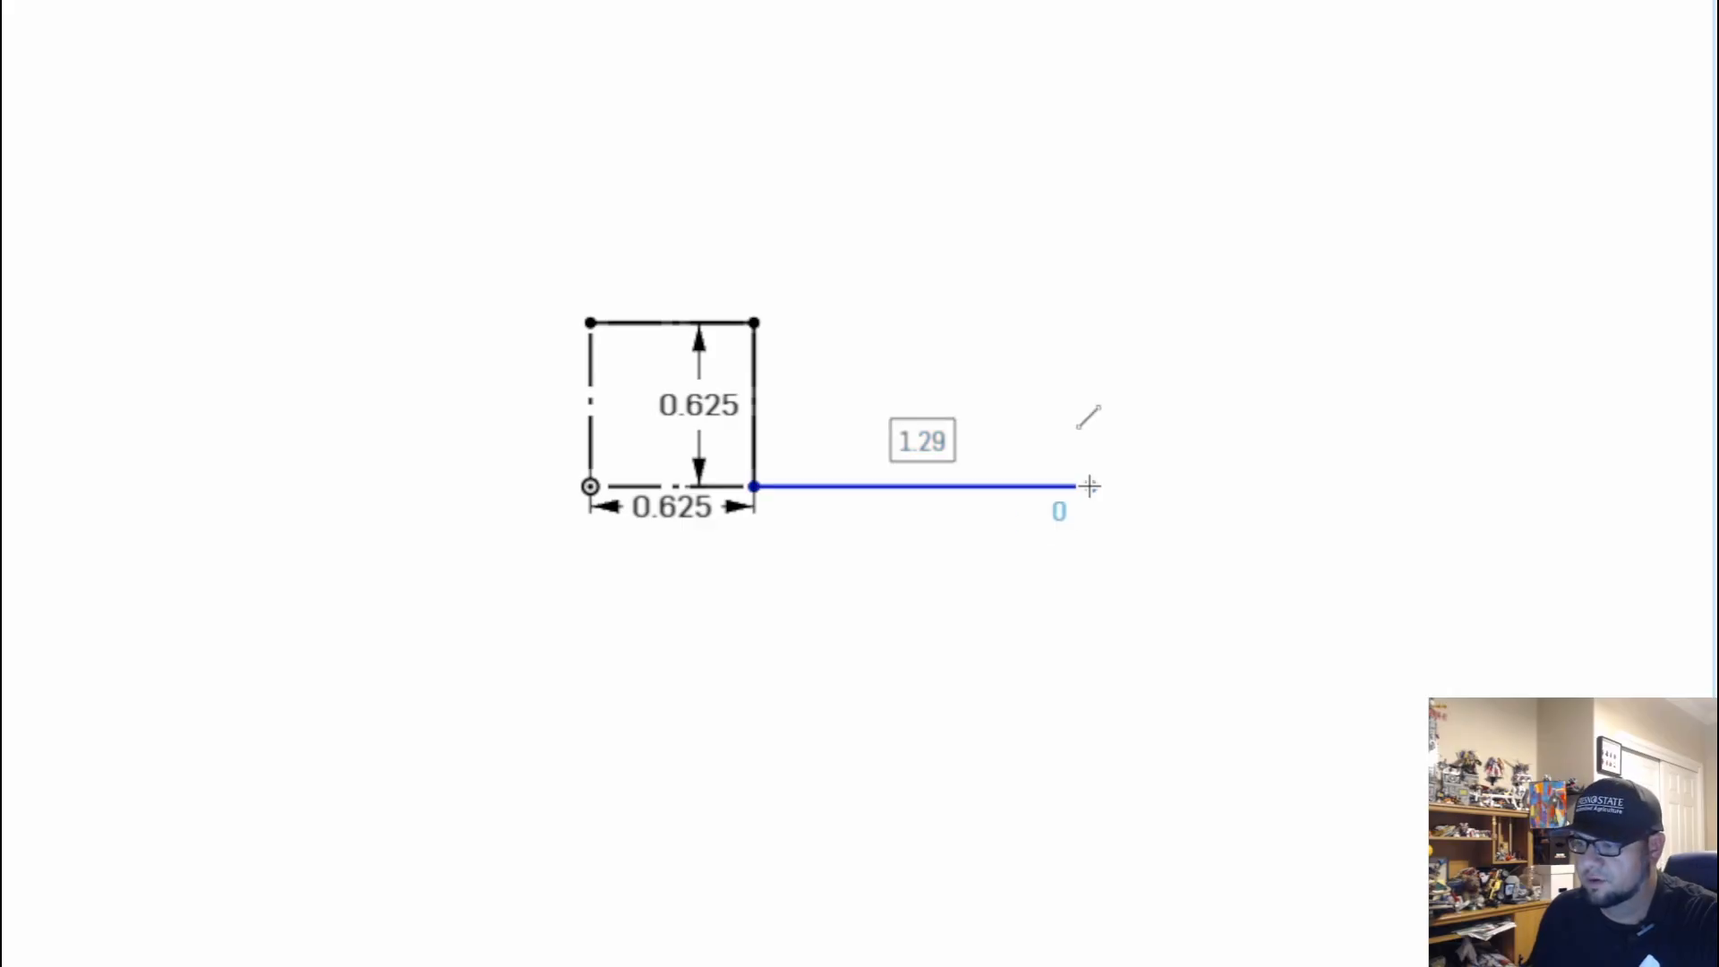
click(1092, 350)
text(.75)
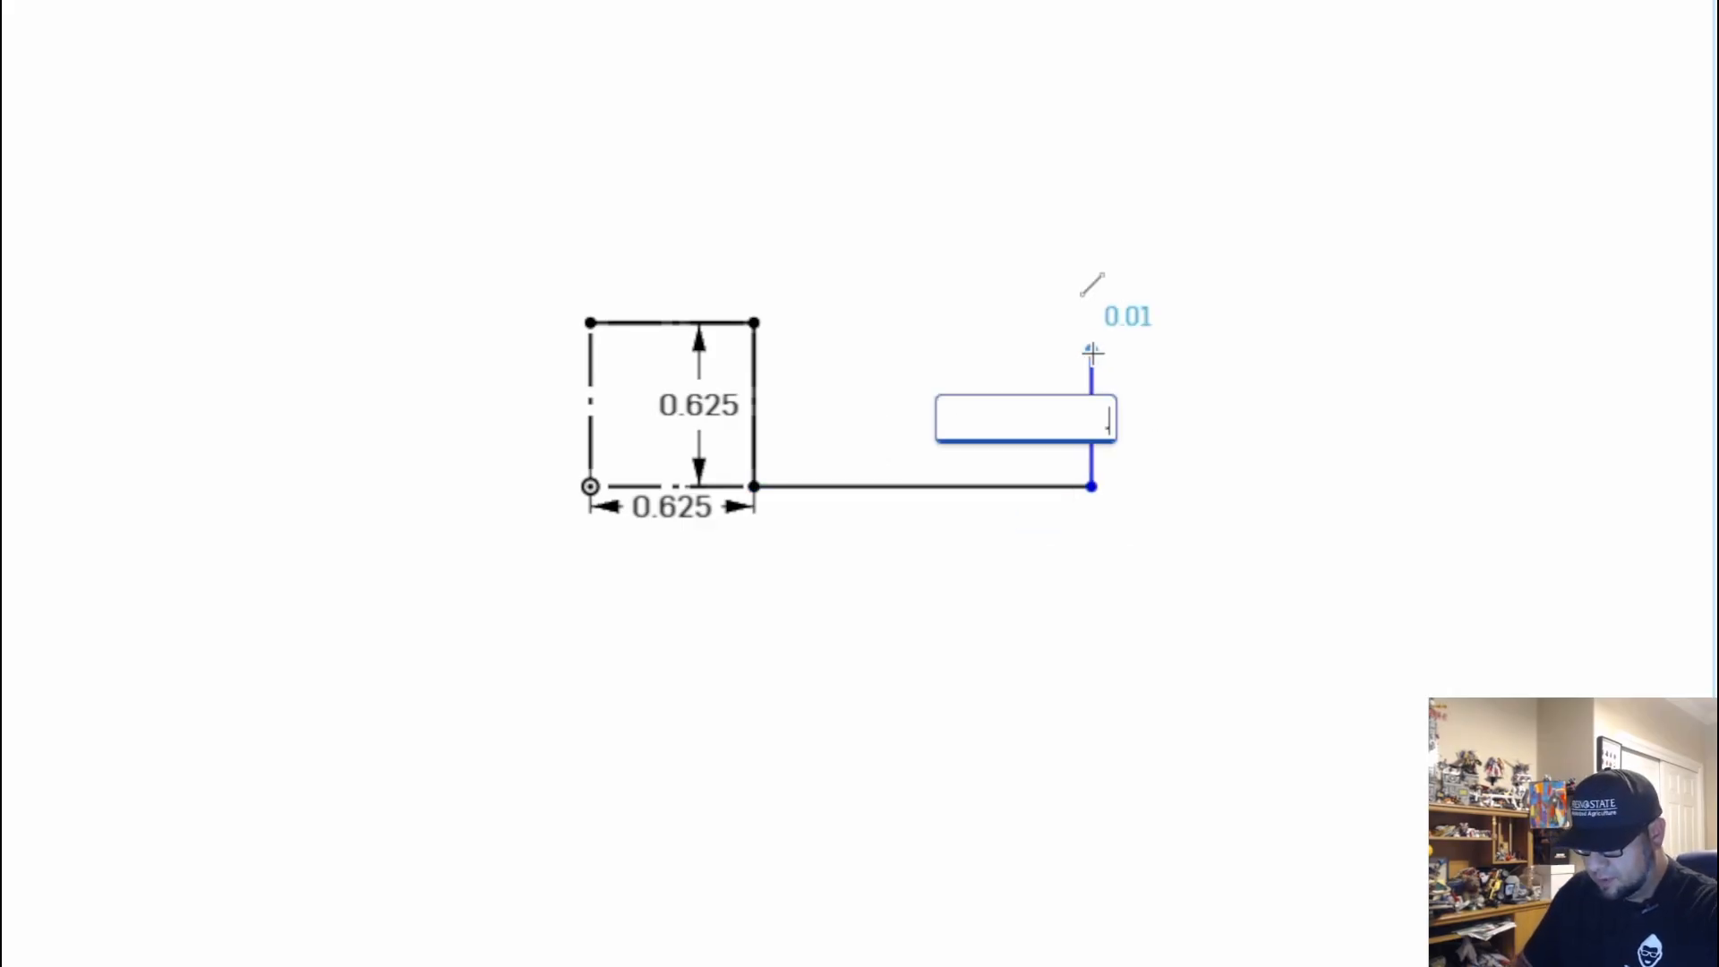
key(Return)
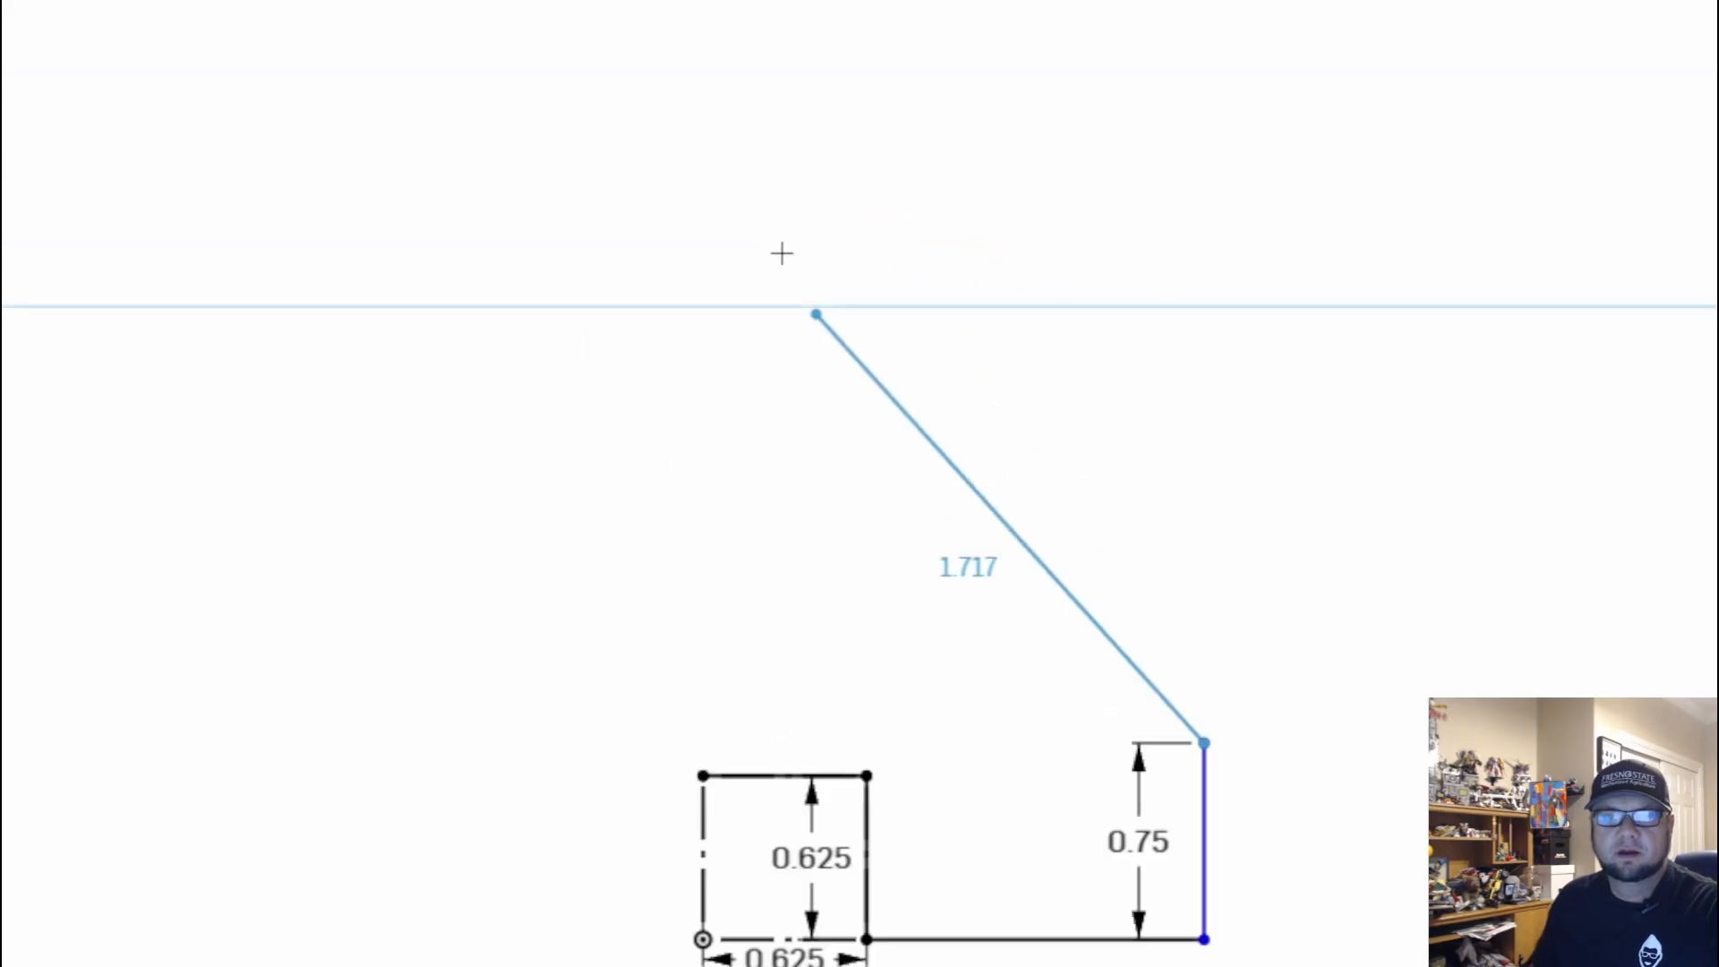
Close the outline with an upward sloped line, a 0.75 in horizontal top edge and a vertical line down to the square's upper-left corner
click(900, 240)
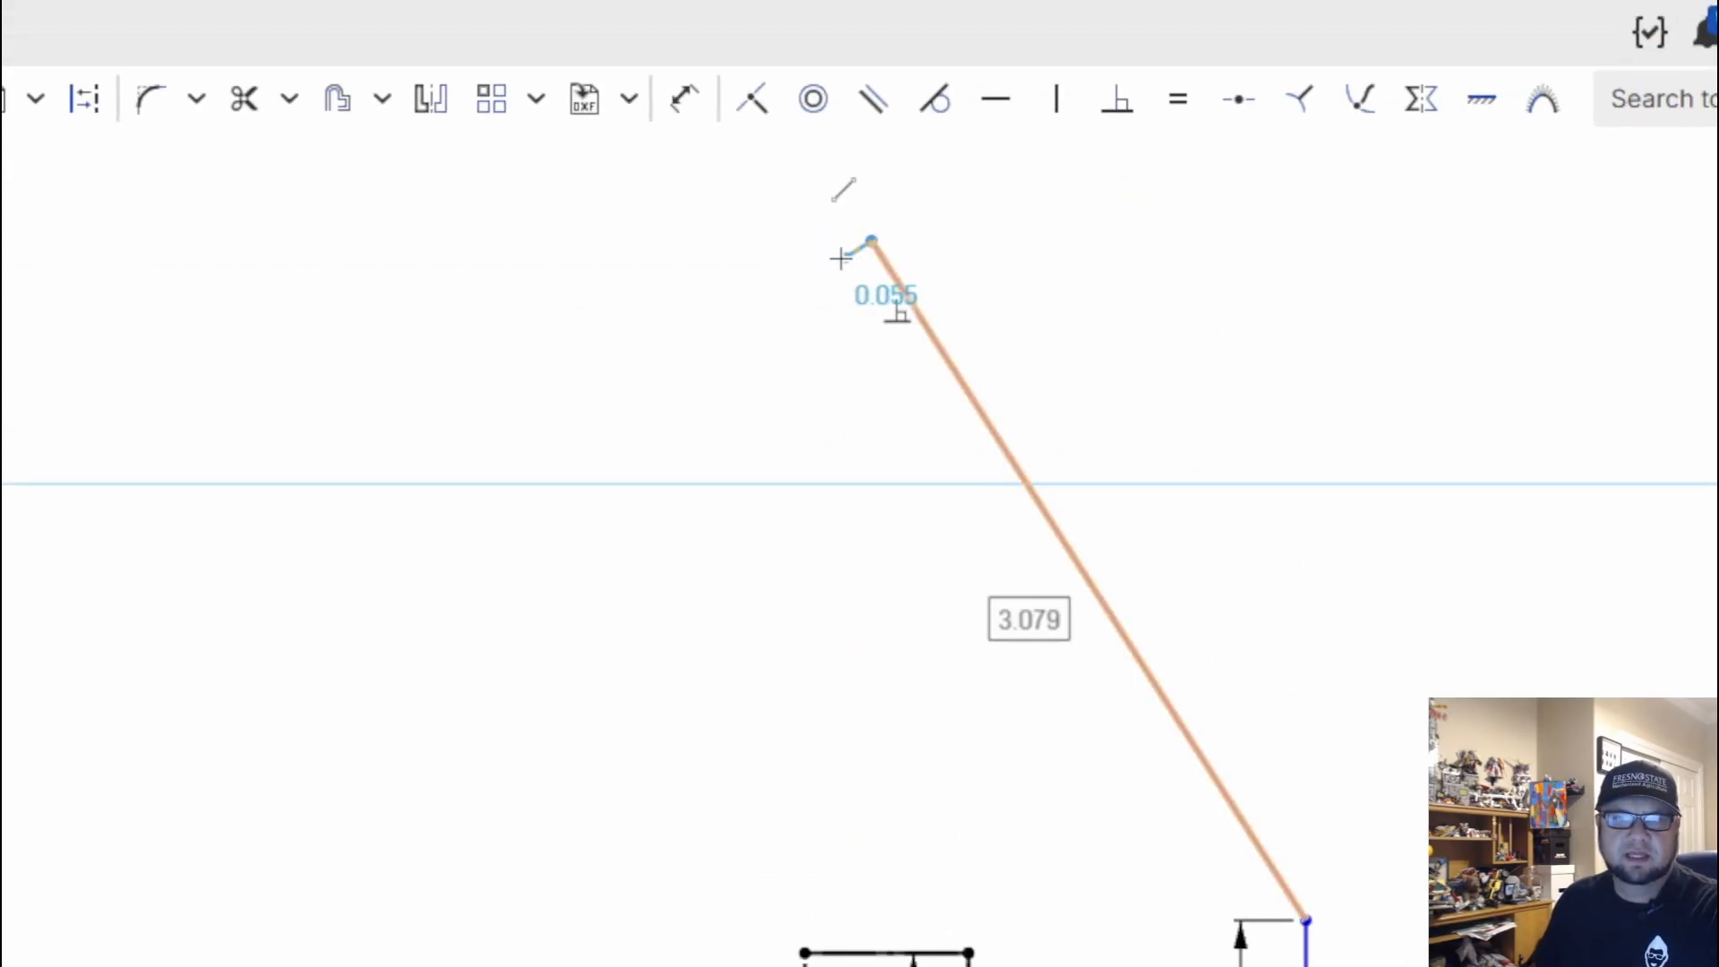
click(799, 239)
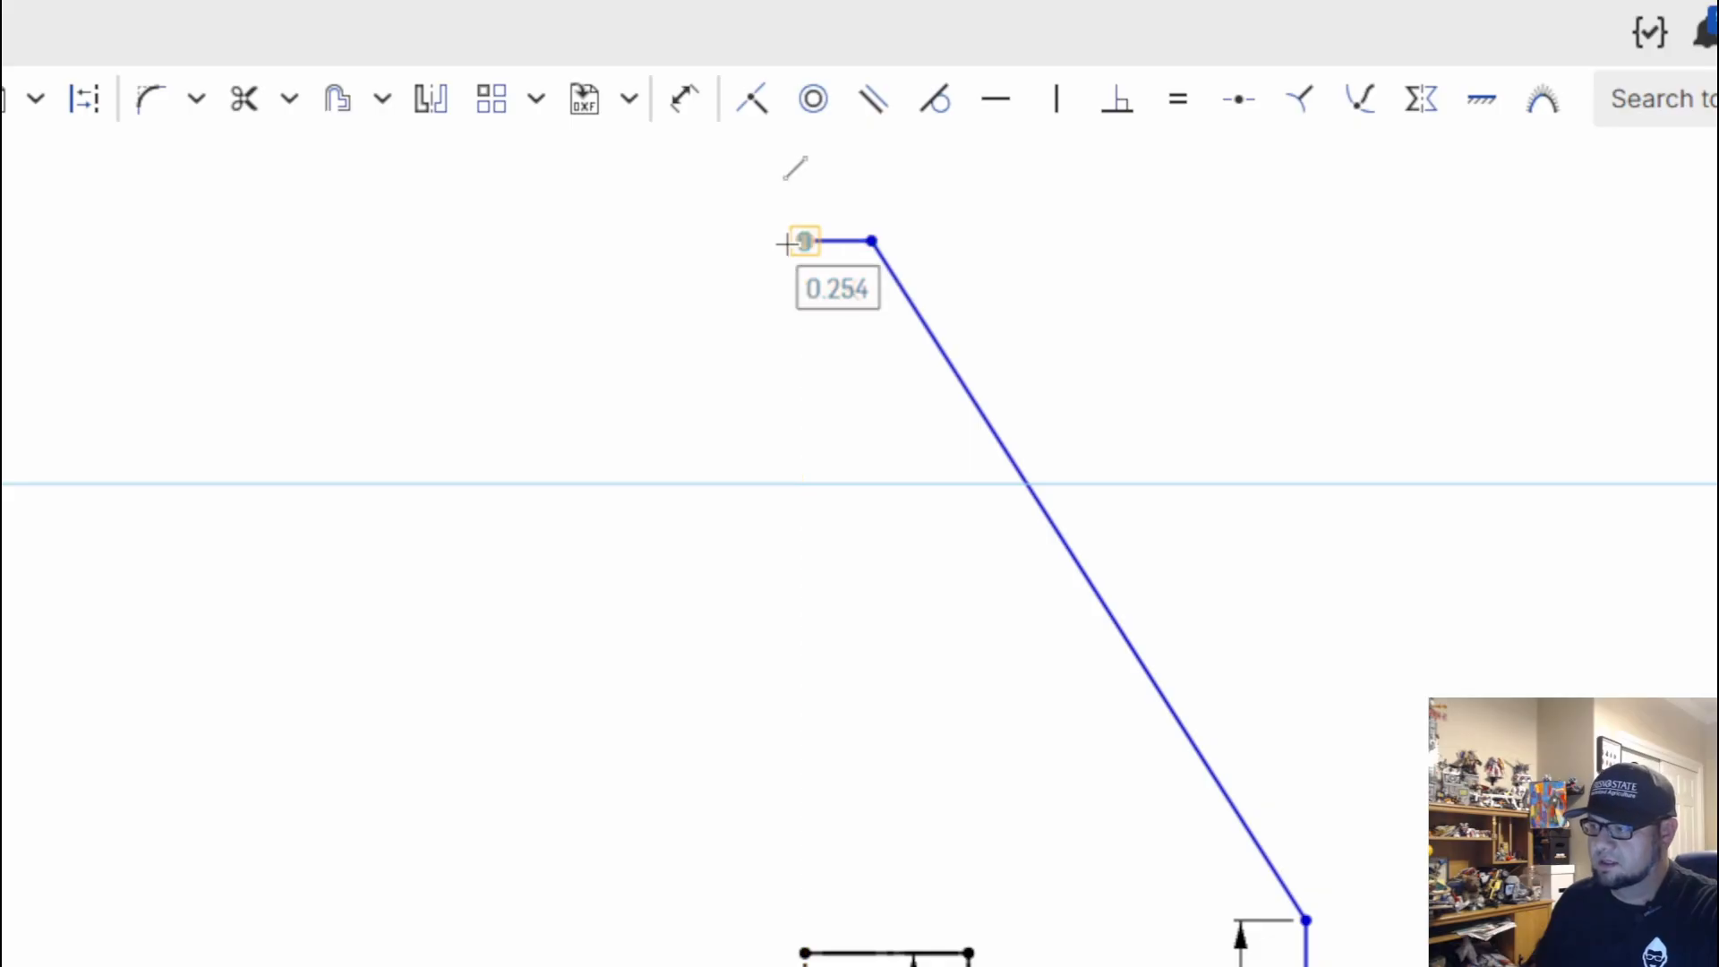
text(.75)
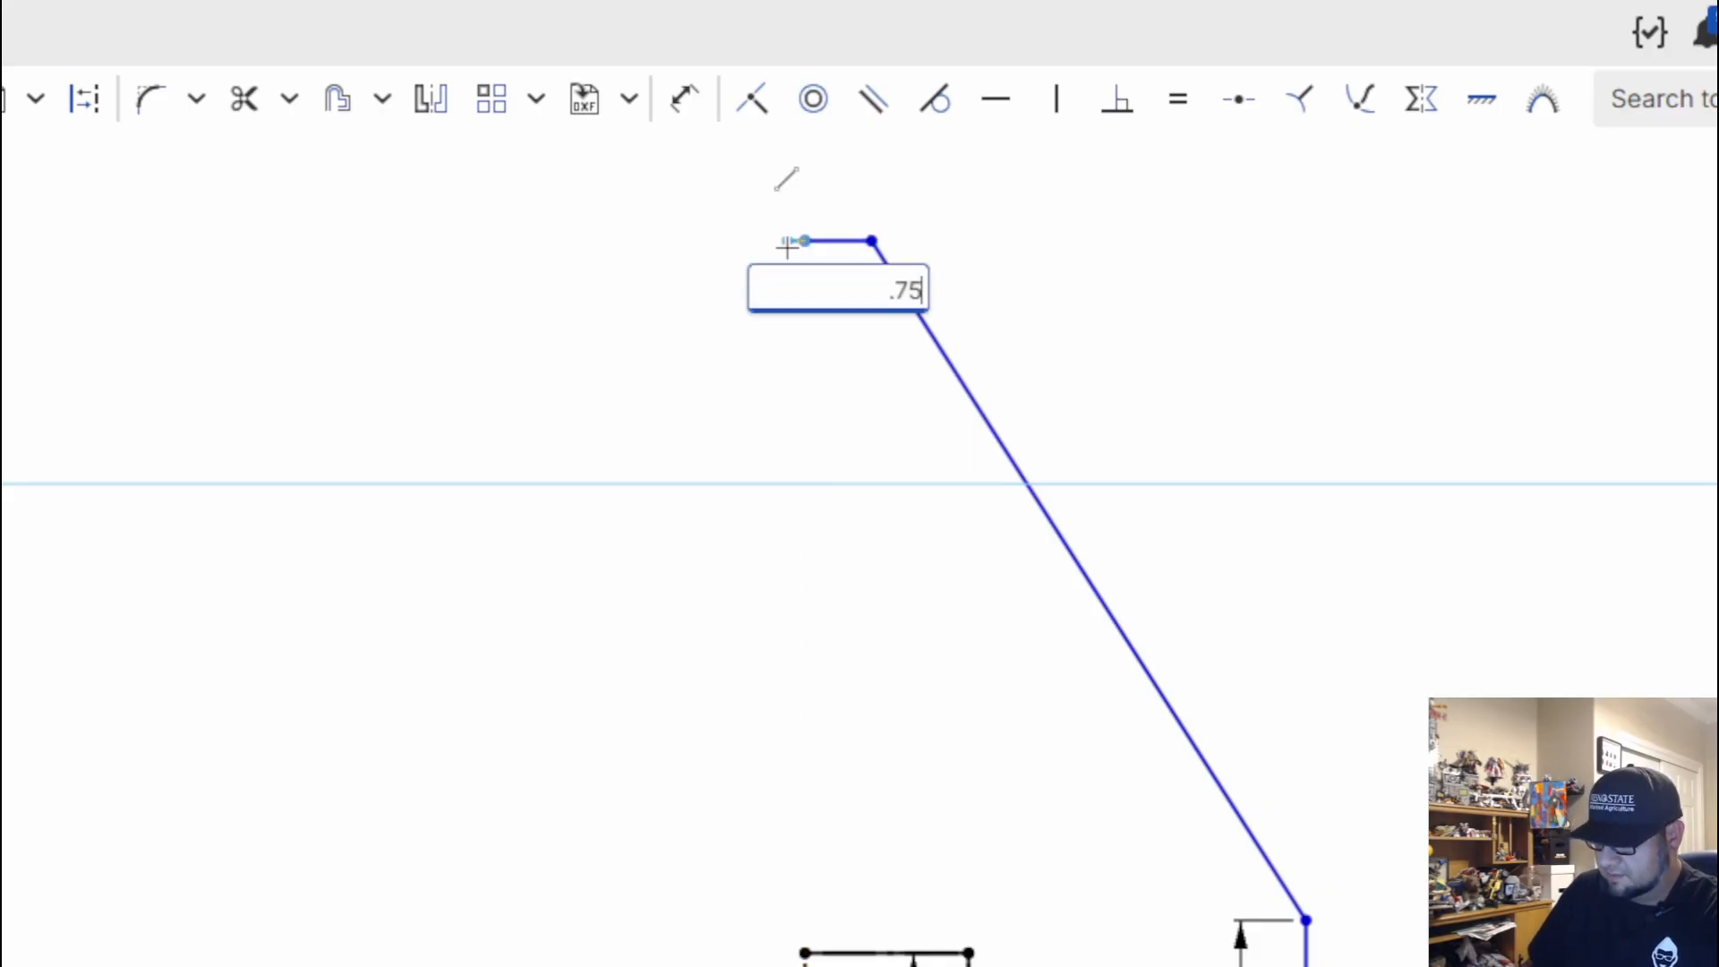
key(Return)
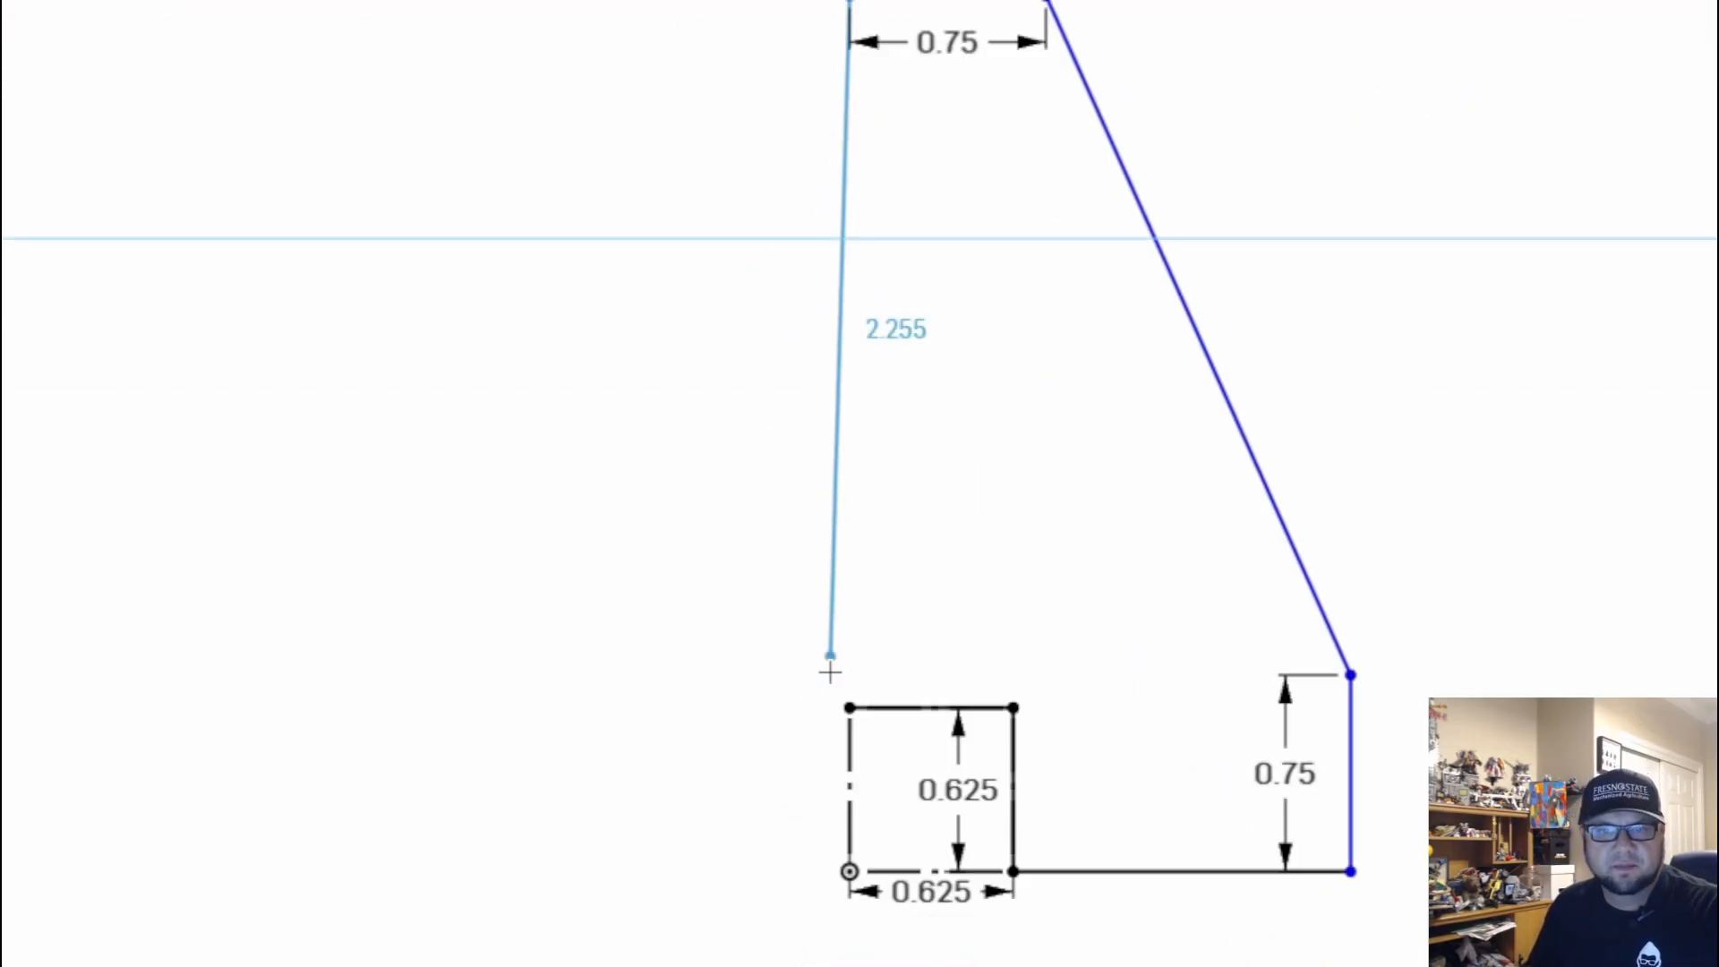
click(862, 485)
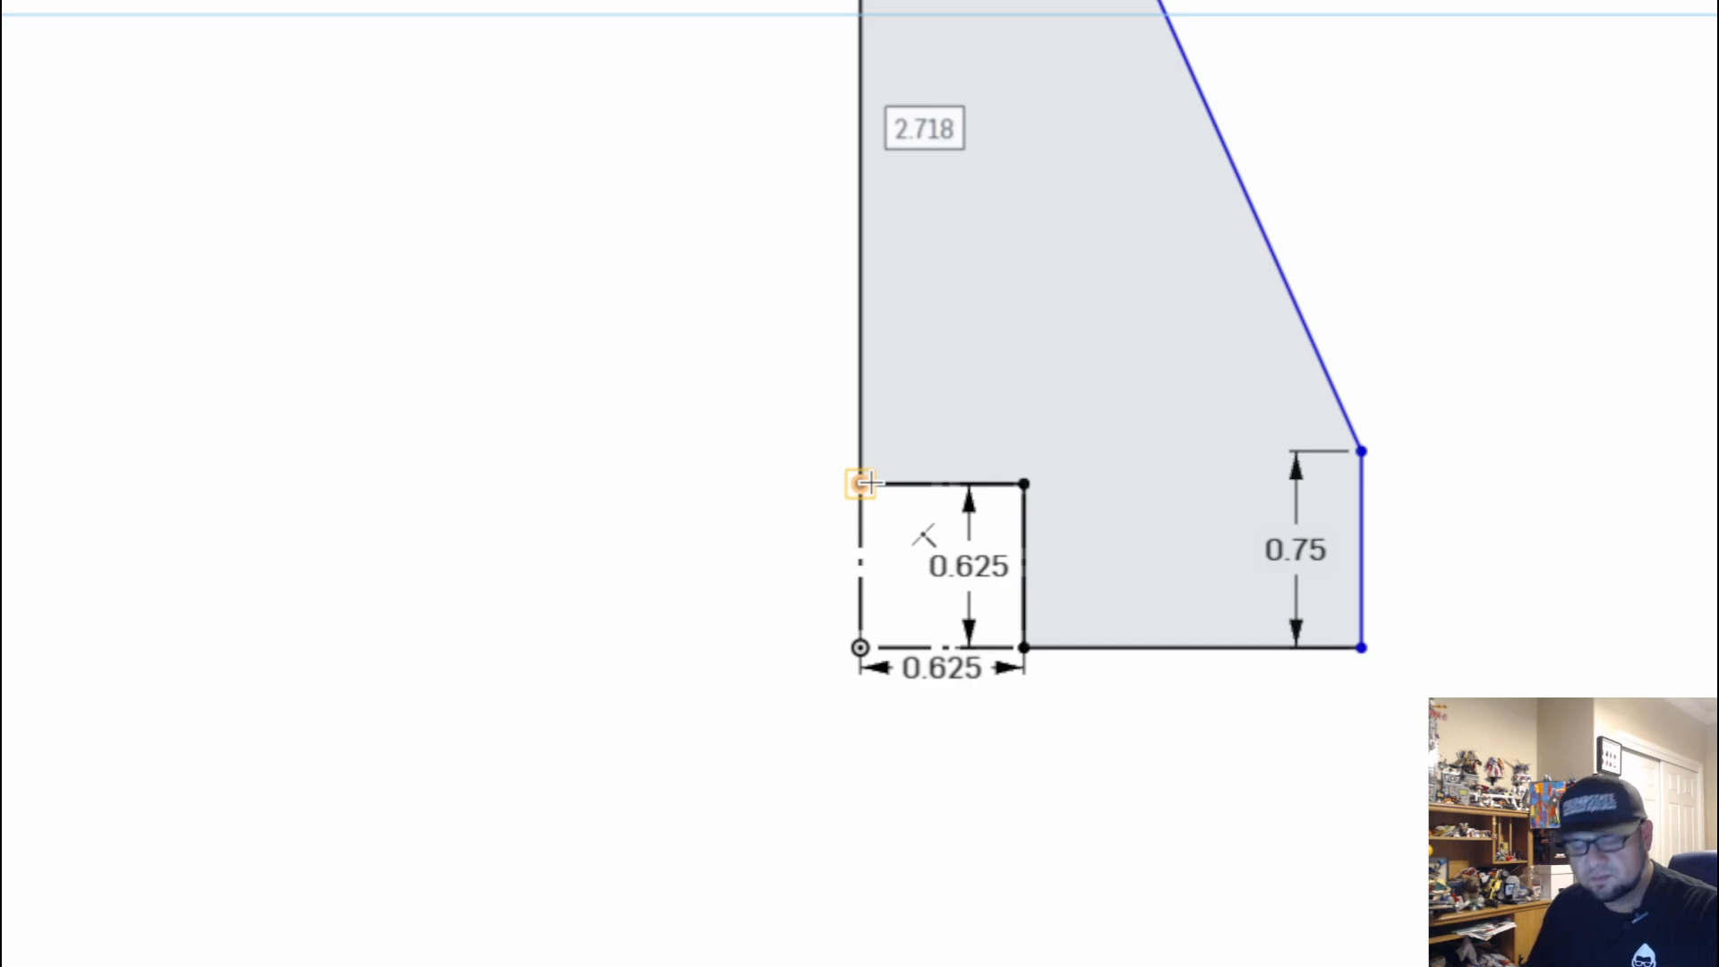
key(Escape)
Apply an Equal constraint between the profile's long left vertical edge and its bottom horizontal edge
click(862, 369)
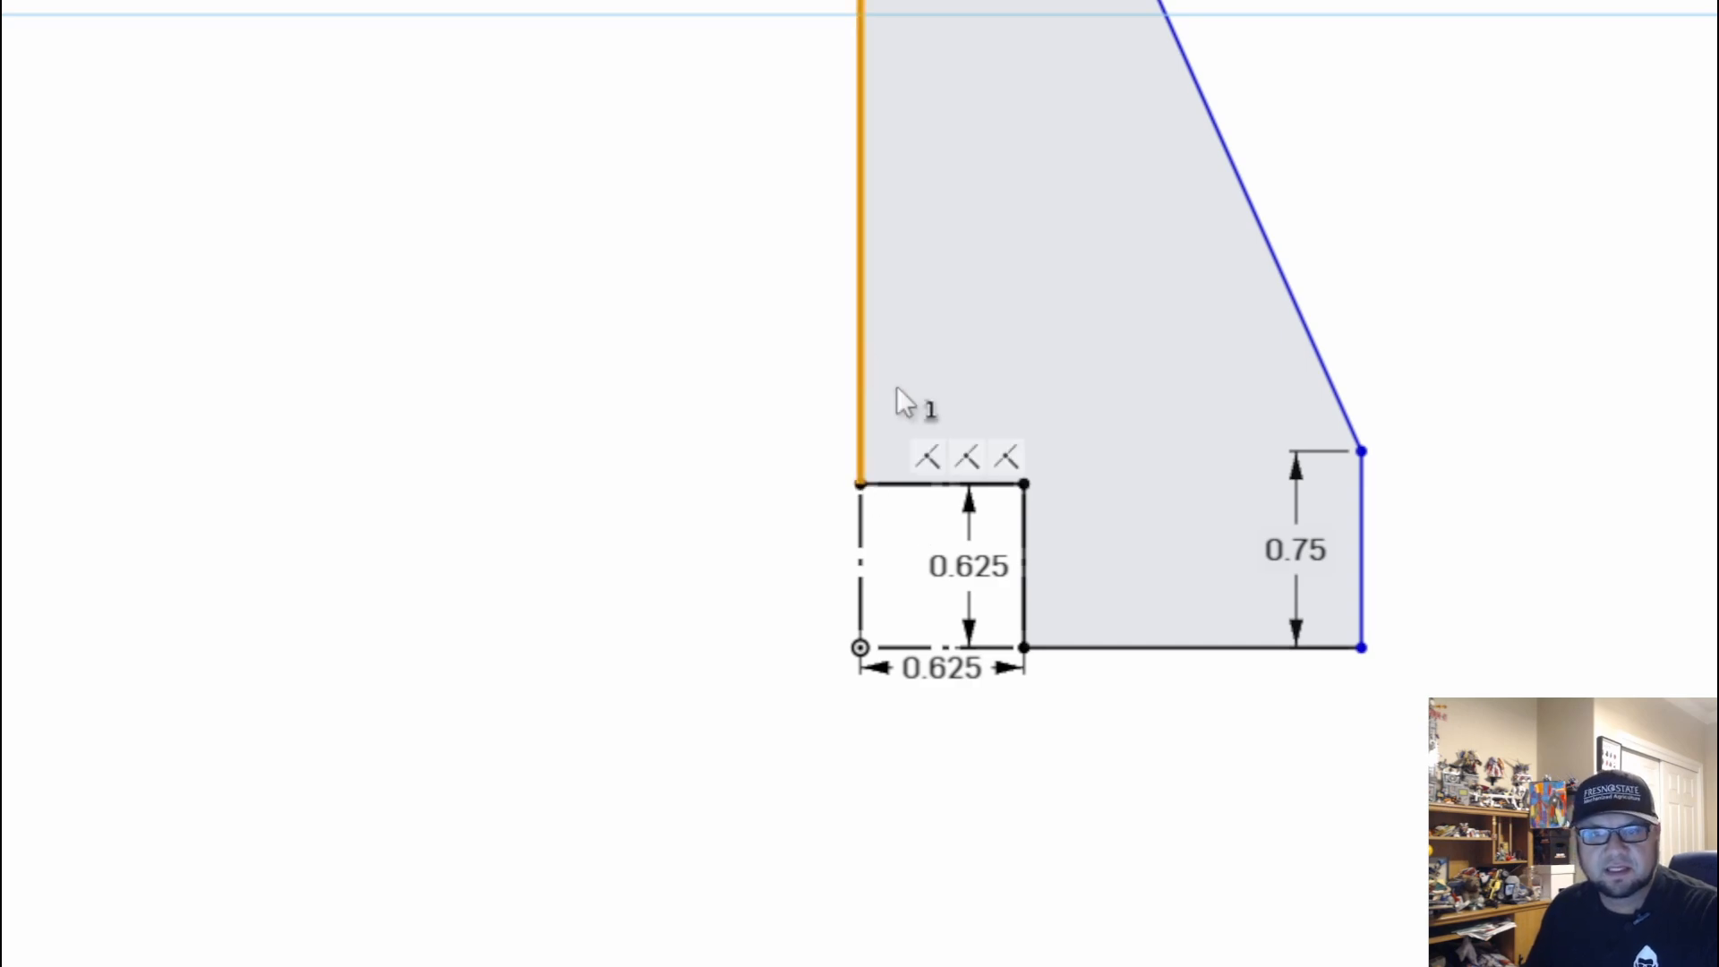
click(1132, 646)
key(e)
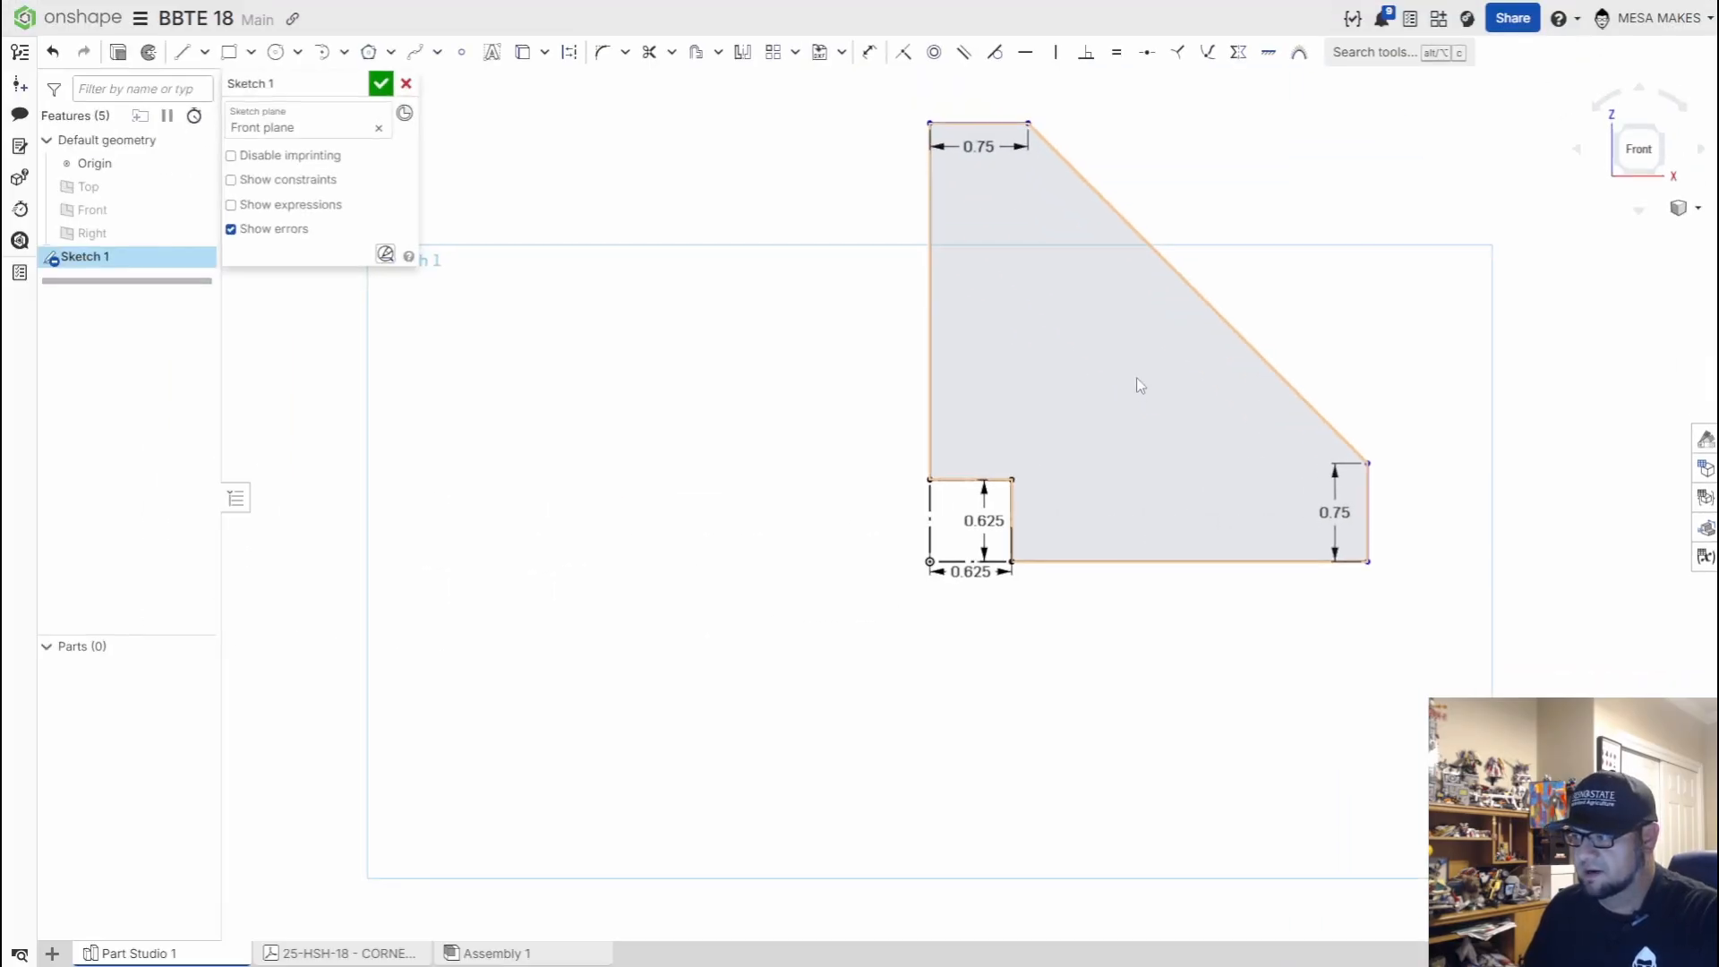
Dimension the overall width from the origin to the profile's right vertical edge as 4.5 in
mouse_move(1136, 377)
middle_down()
mouse_move(1094, 469)
mouse_move(987, 525)
middle_up()
scroll(1047, 532, up, 3)
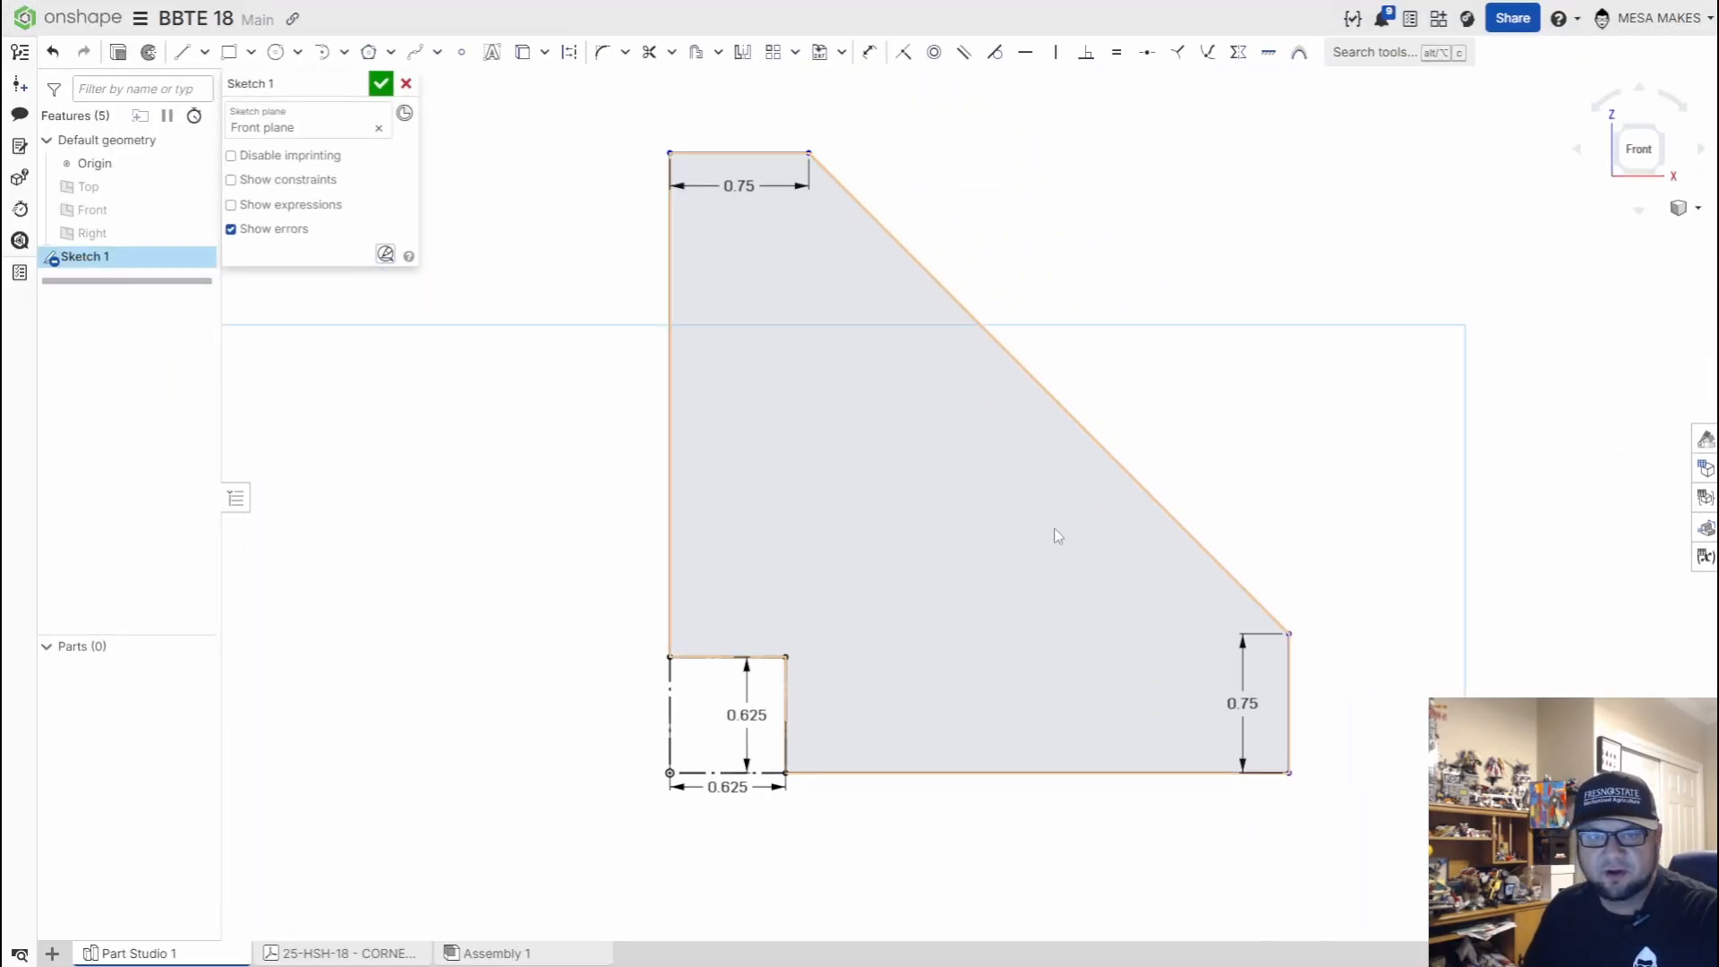
key(u)
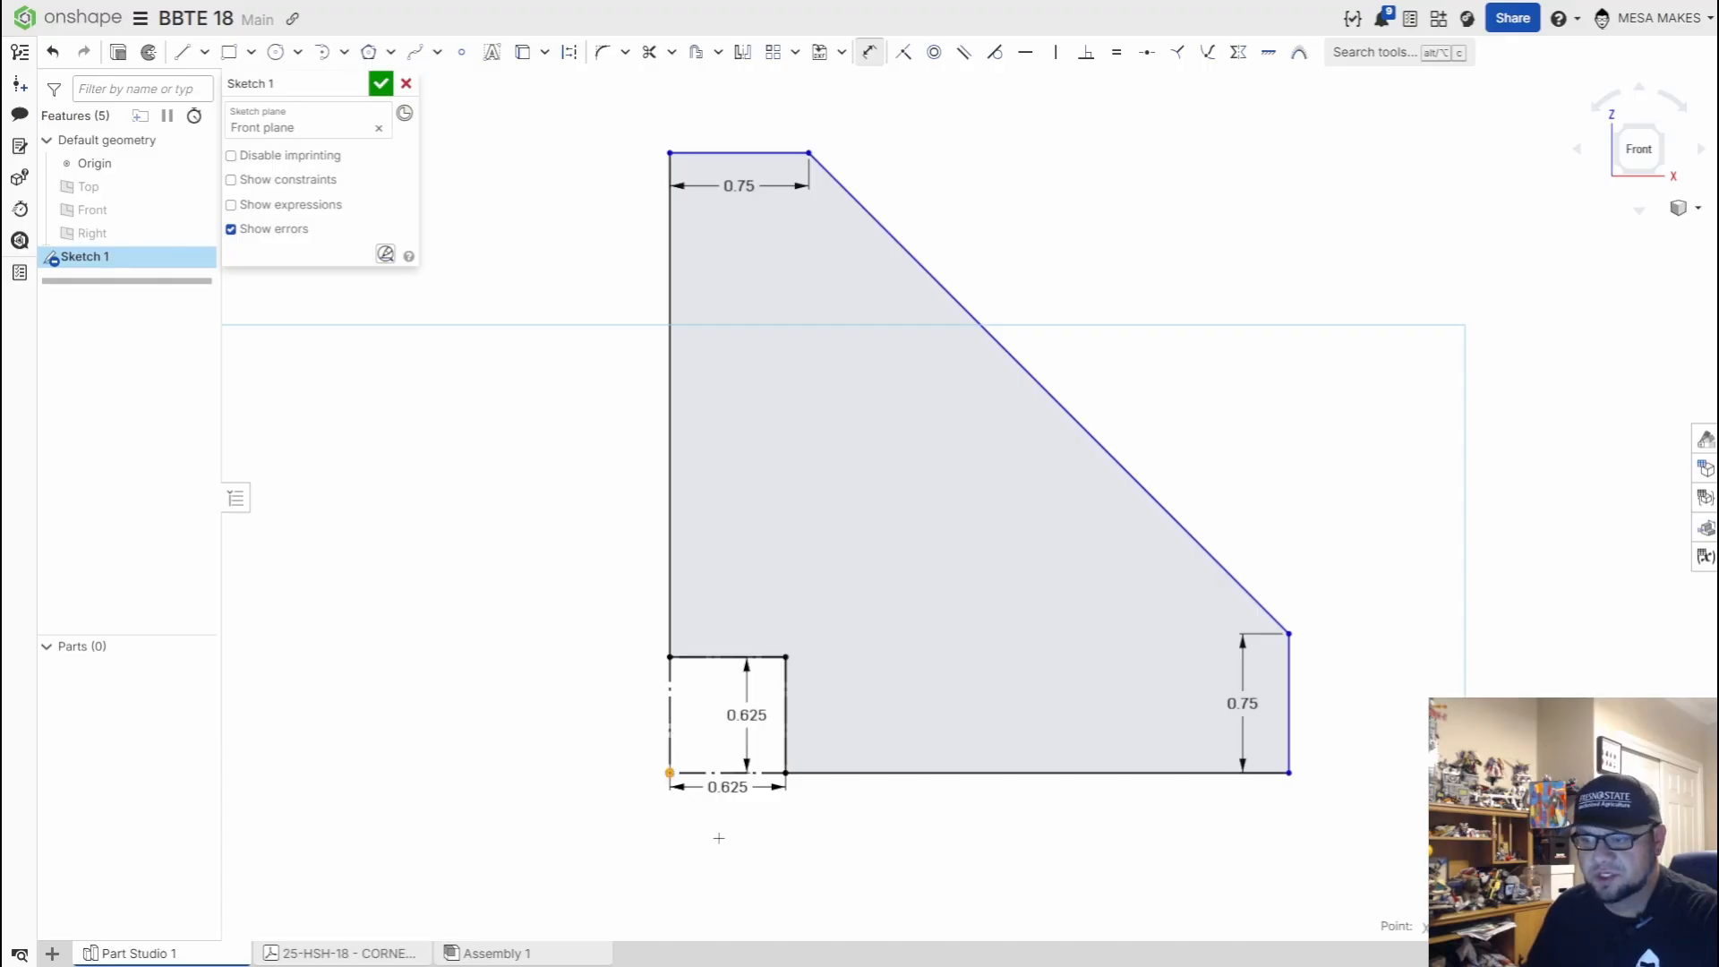
click(1289, 716)
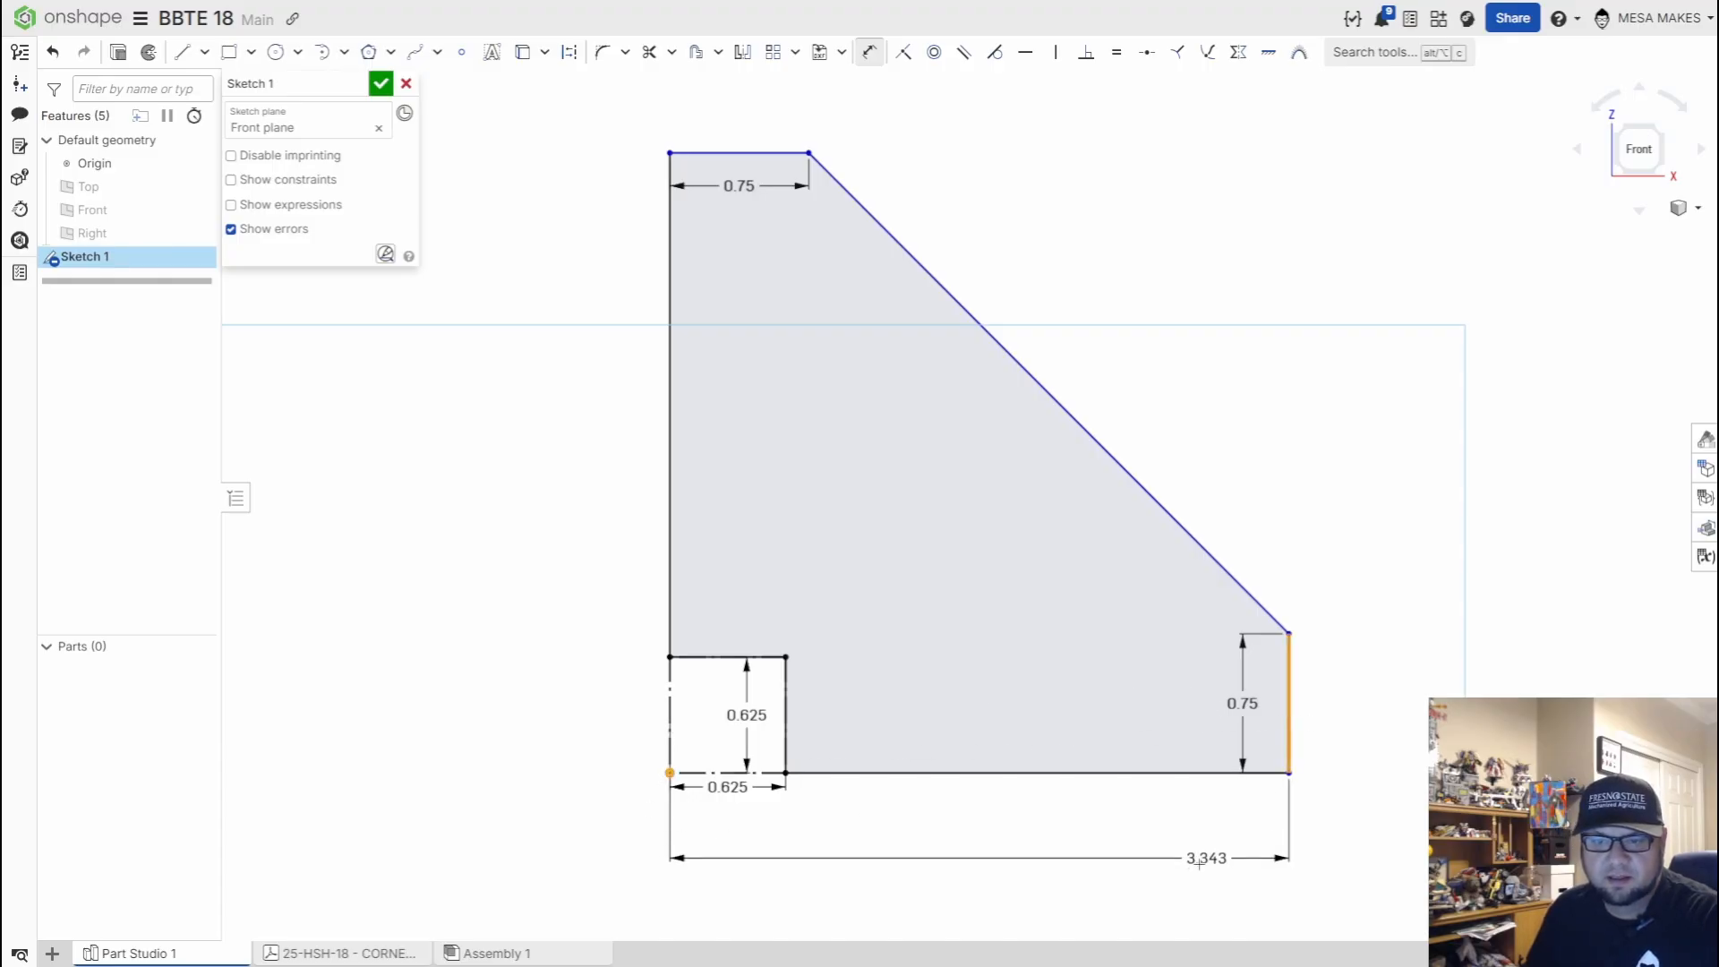
click(1201, 862)
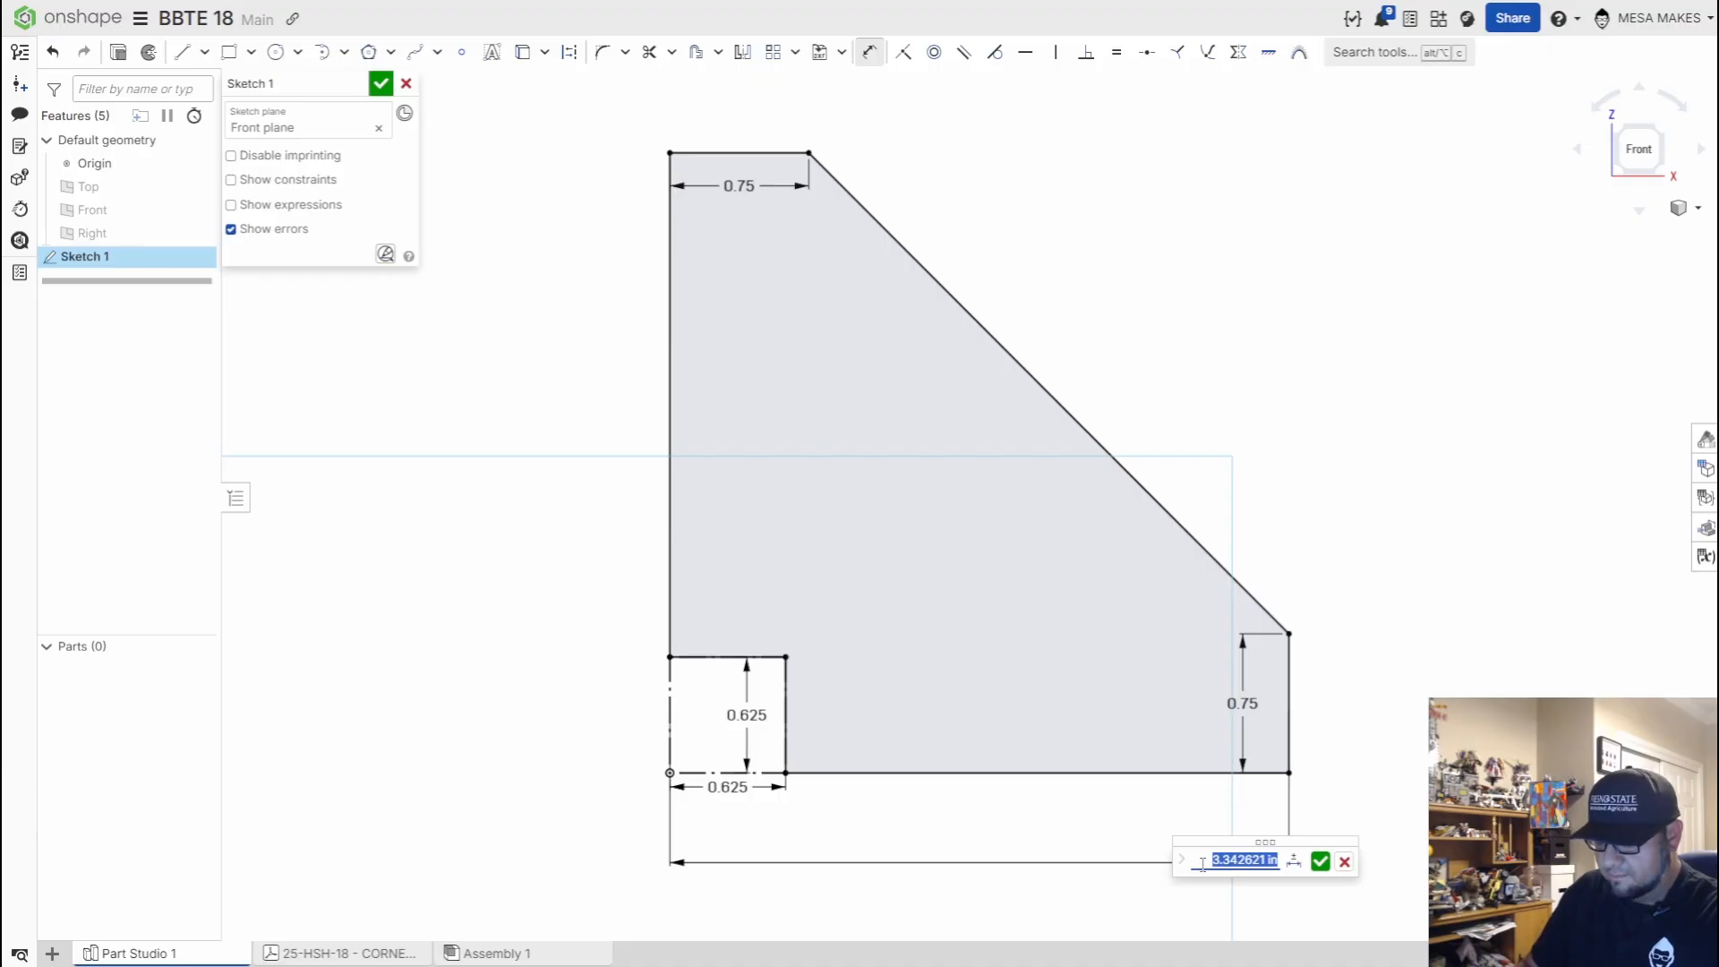
text(4.6)
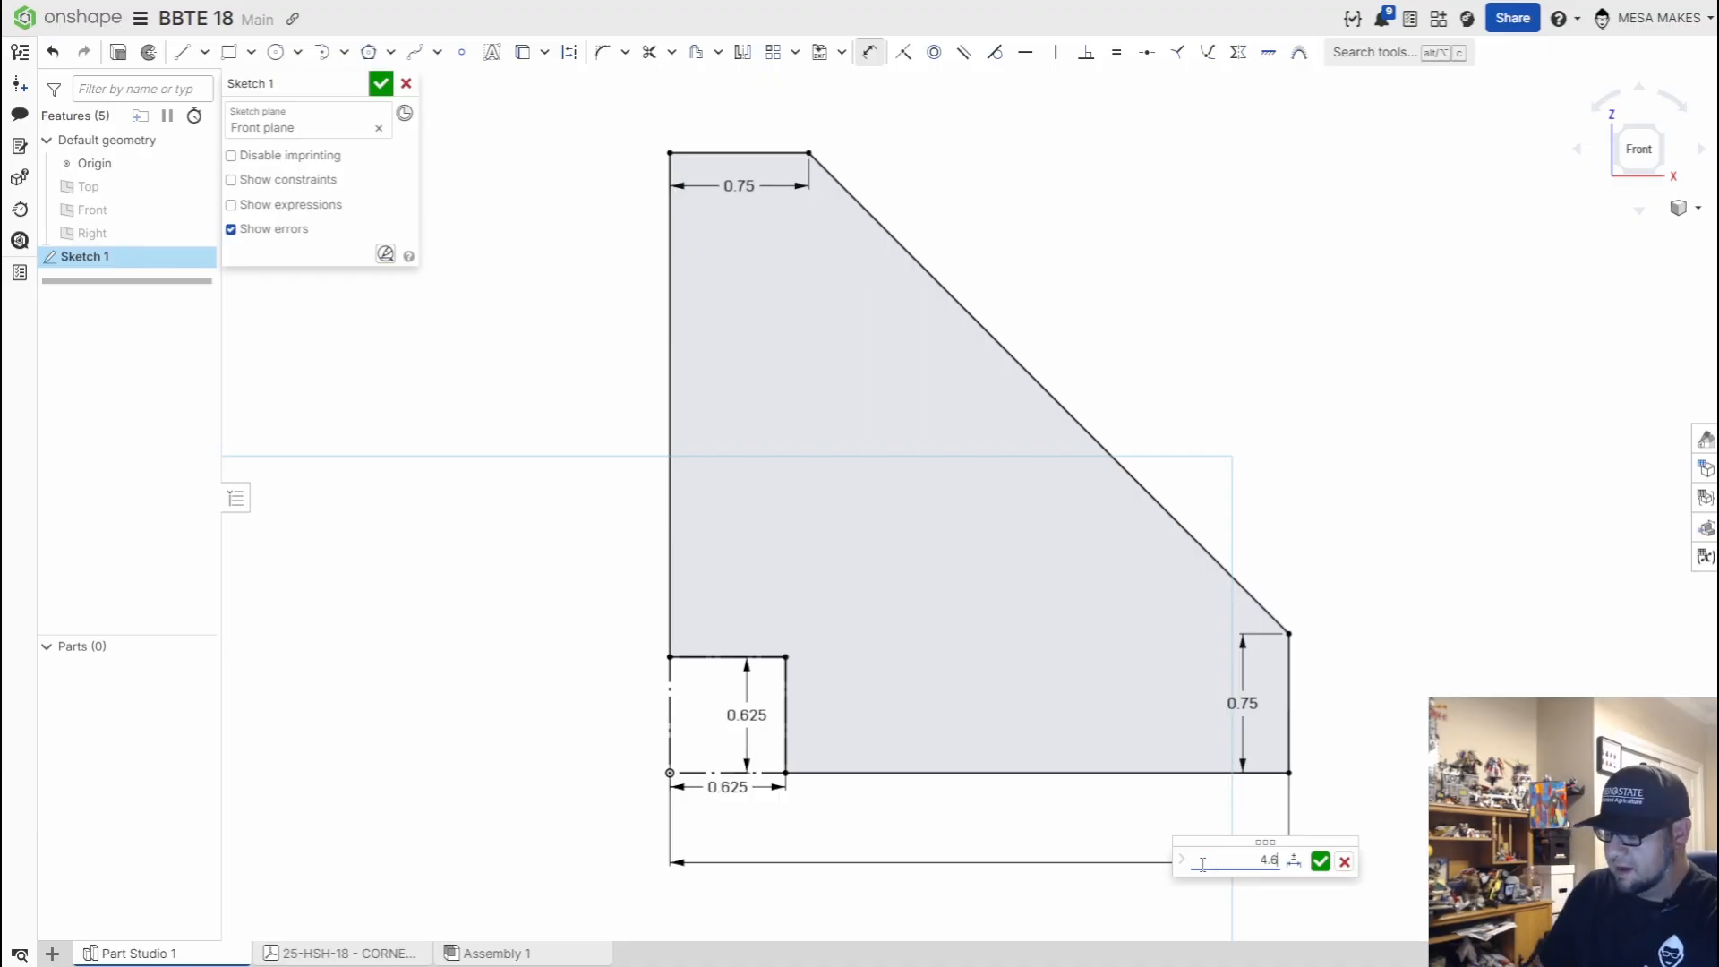
text(5)
key(Return)
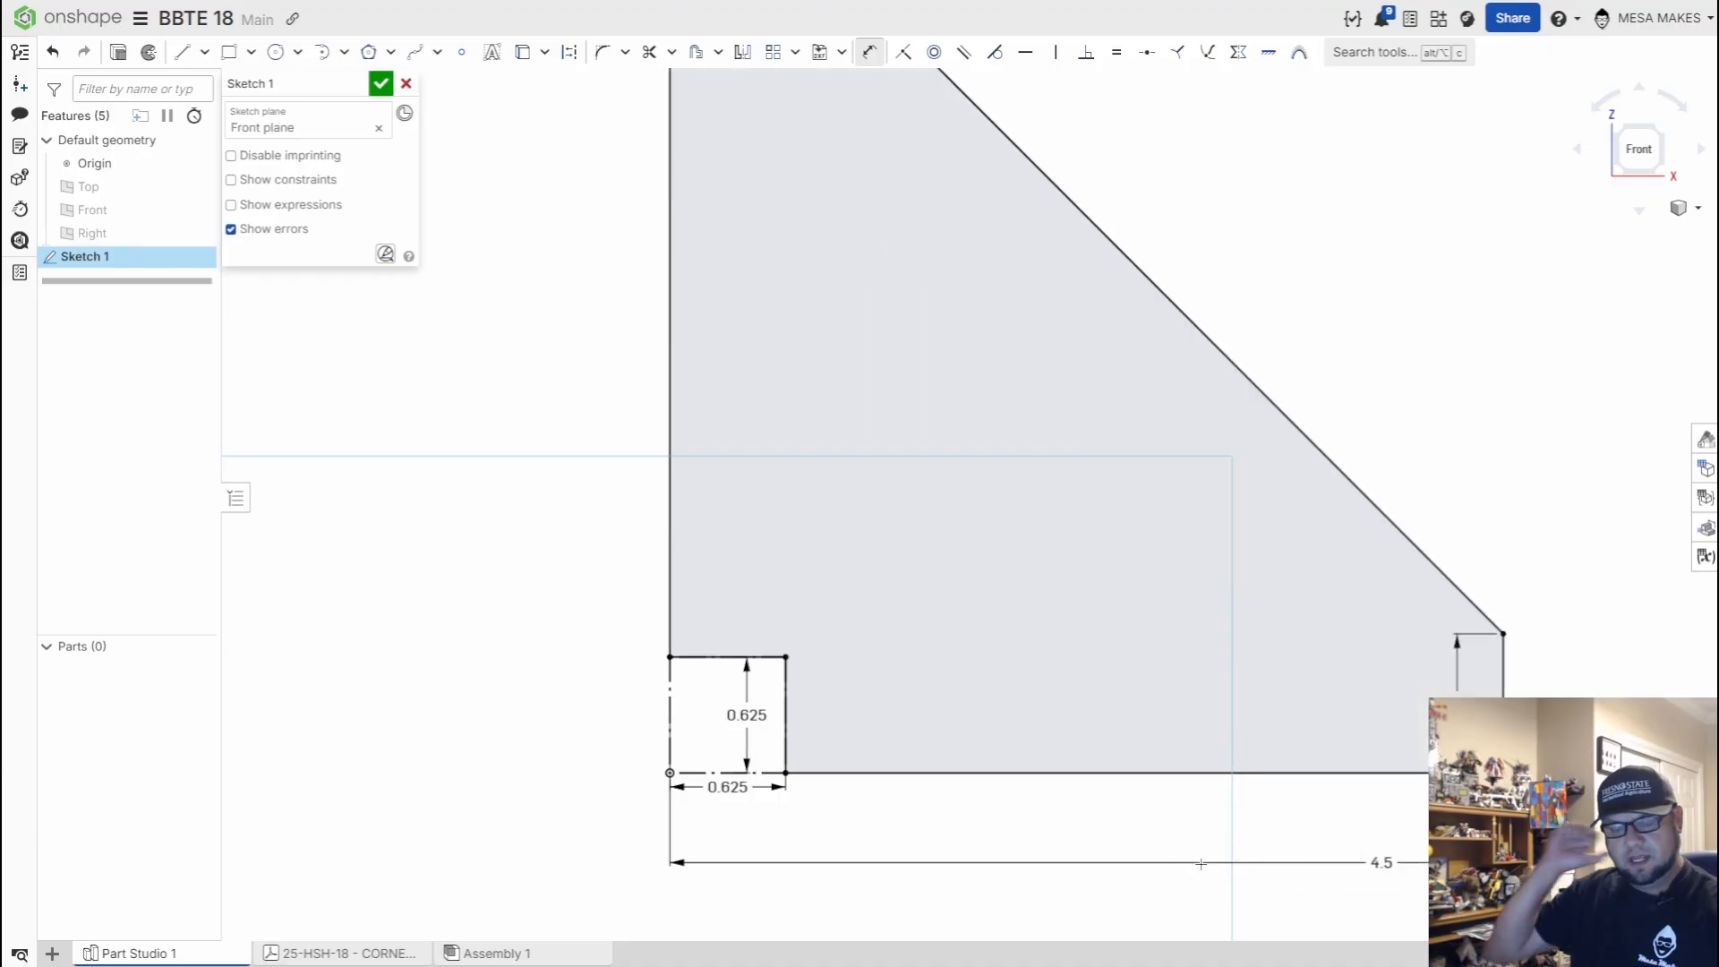
Add a driven overall height dimension between the origin and the profile's upper-left corner
key(f)
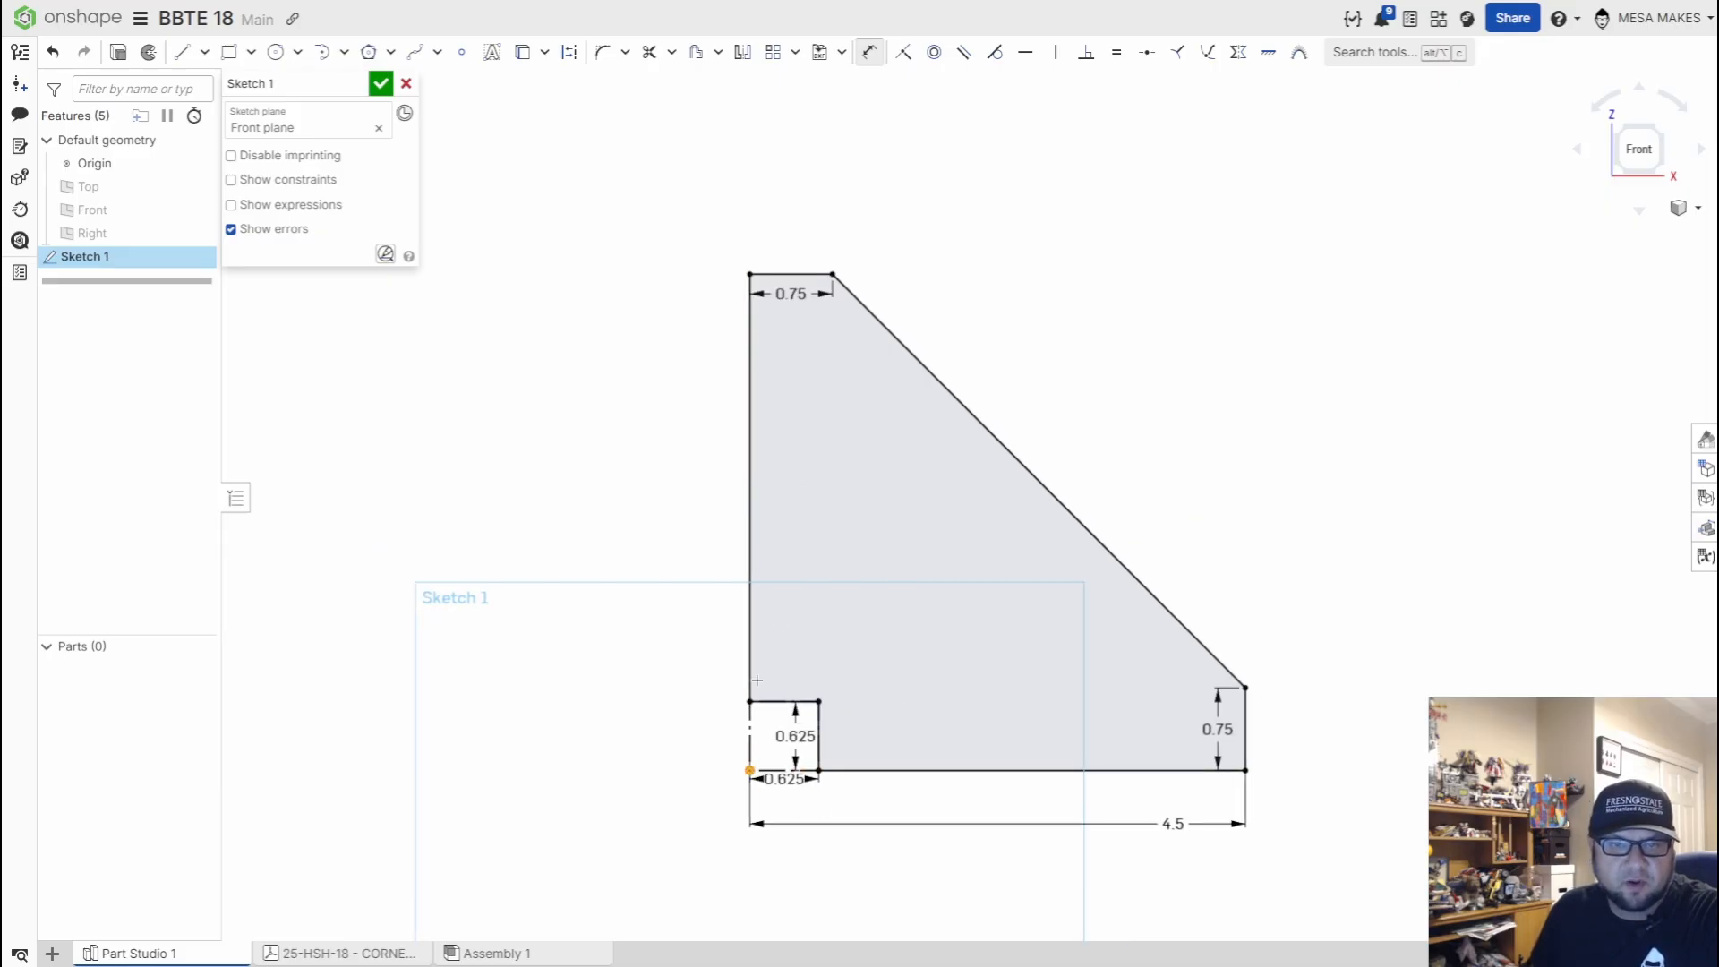
click(751, 275)
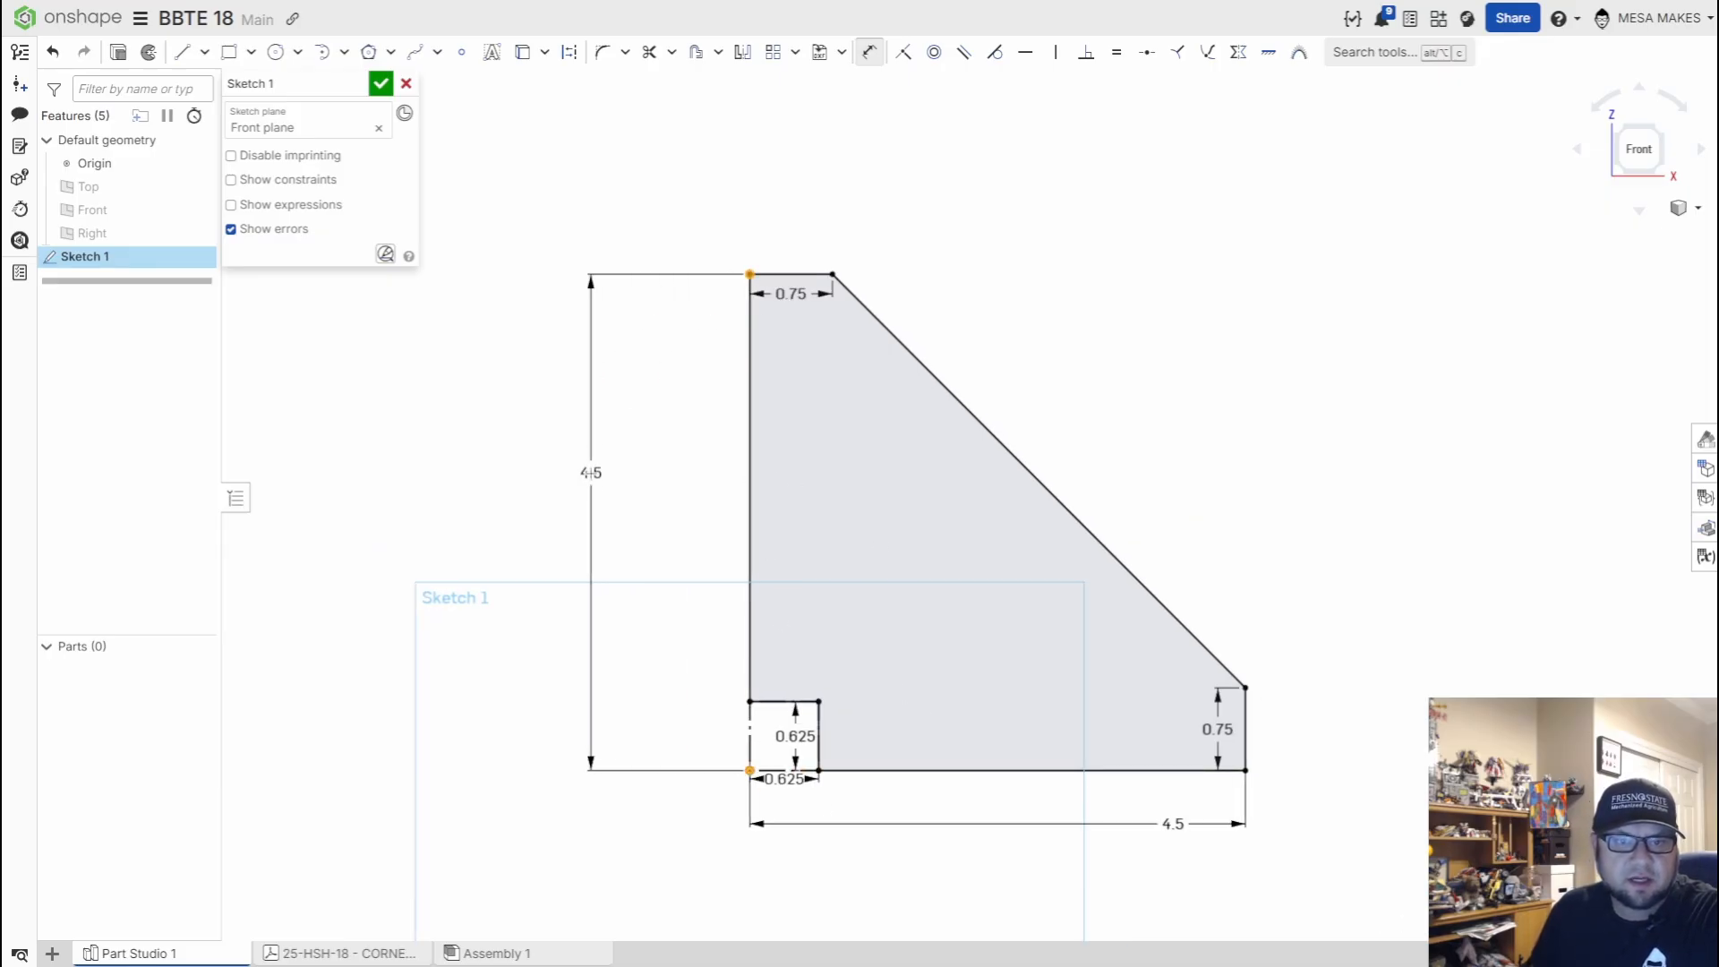
click(591, 613)
click(713, 472)
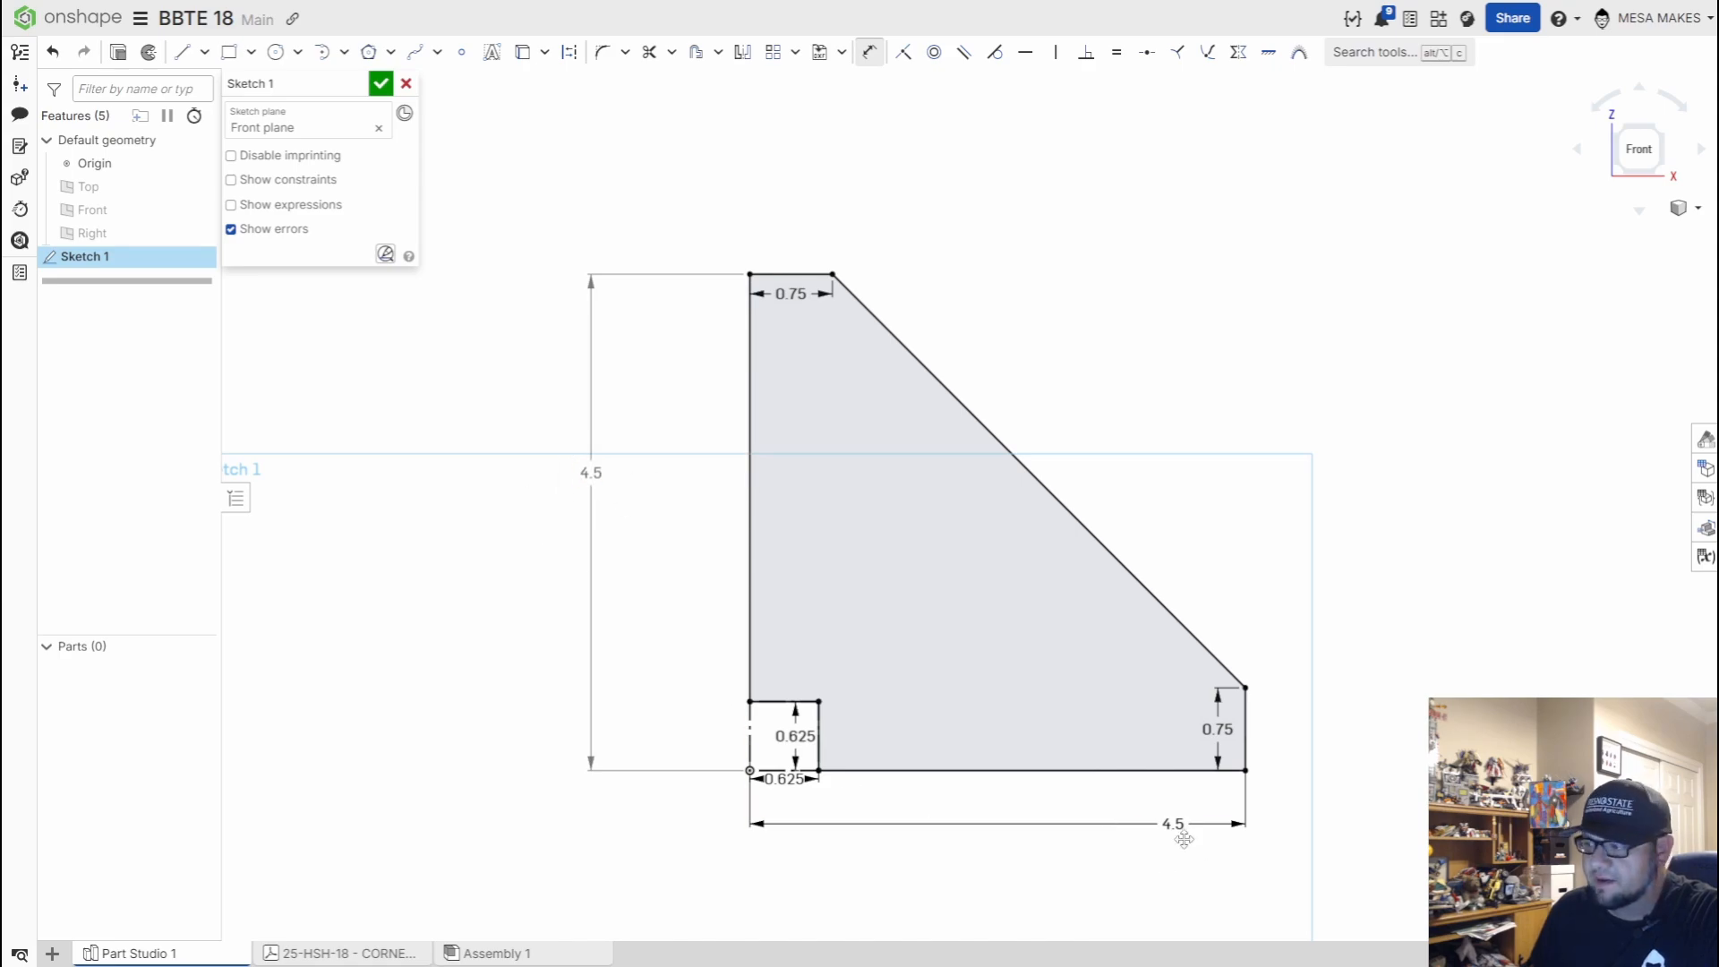
Finish the sketch and create a sheet metal model with the Thicken option from the corner plate's profile region
middle_drag(1135, 831, 1032, 823)
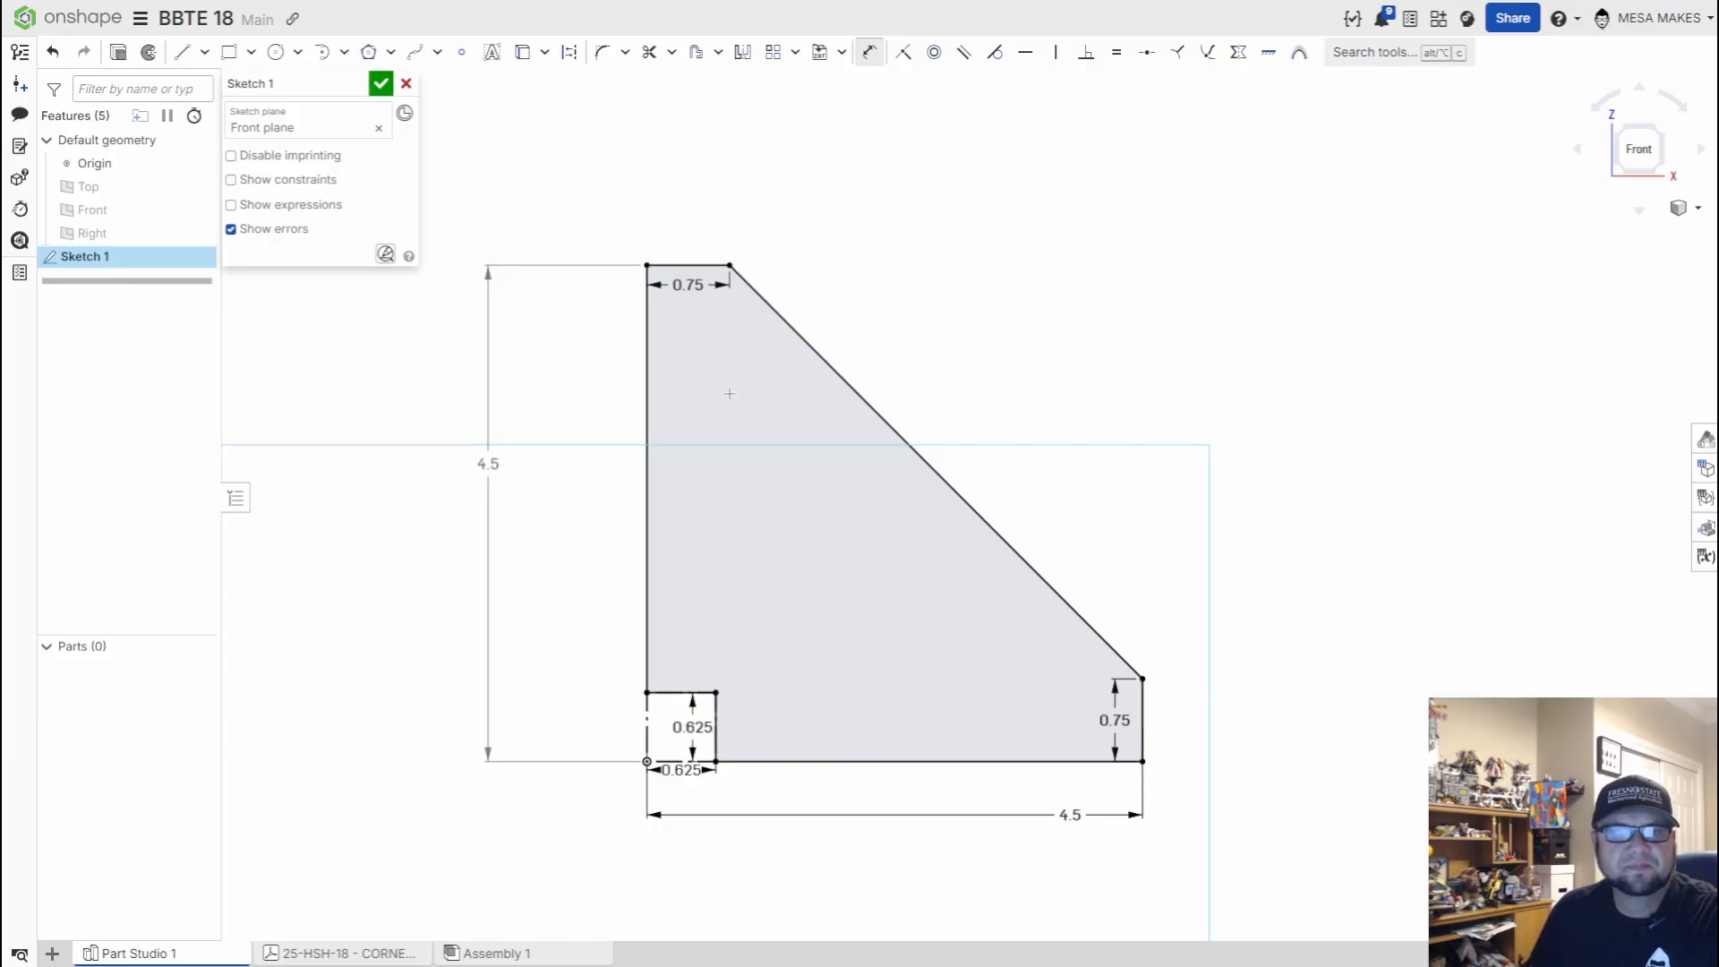
click(381, 85)
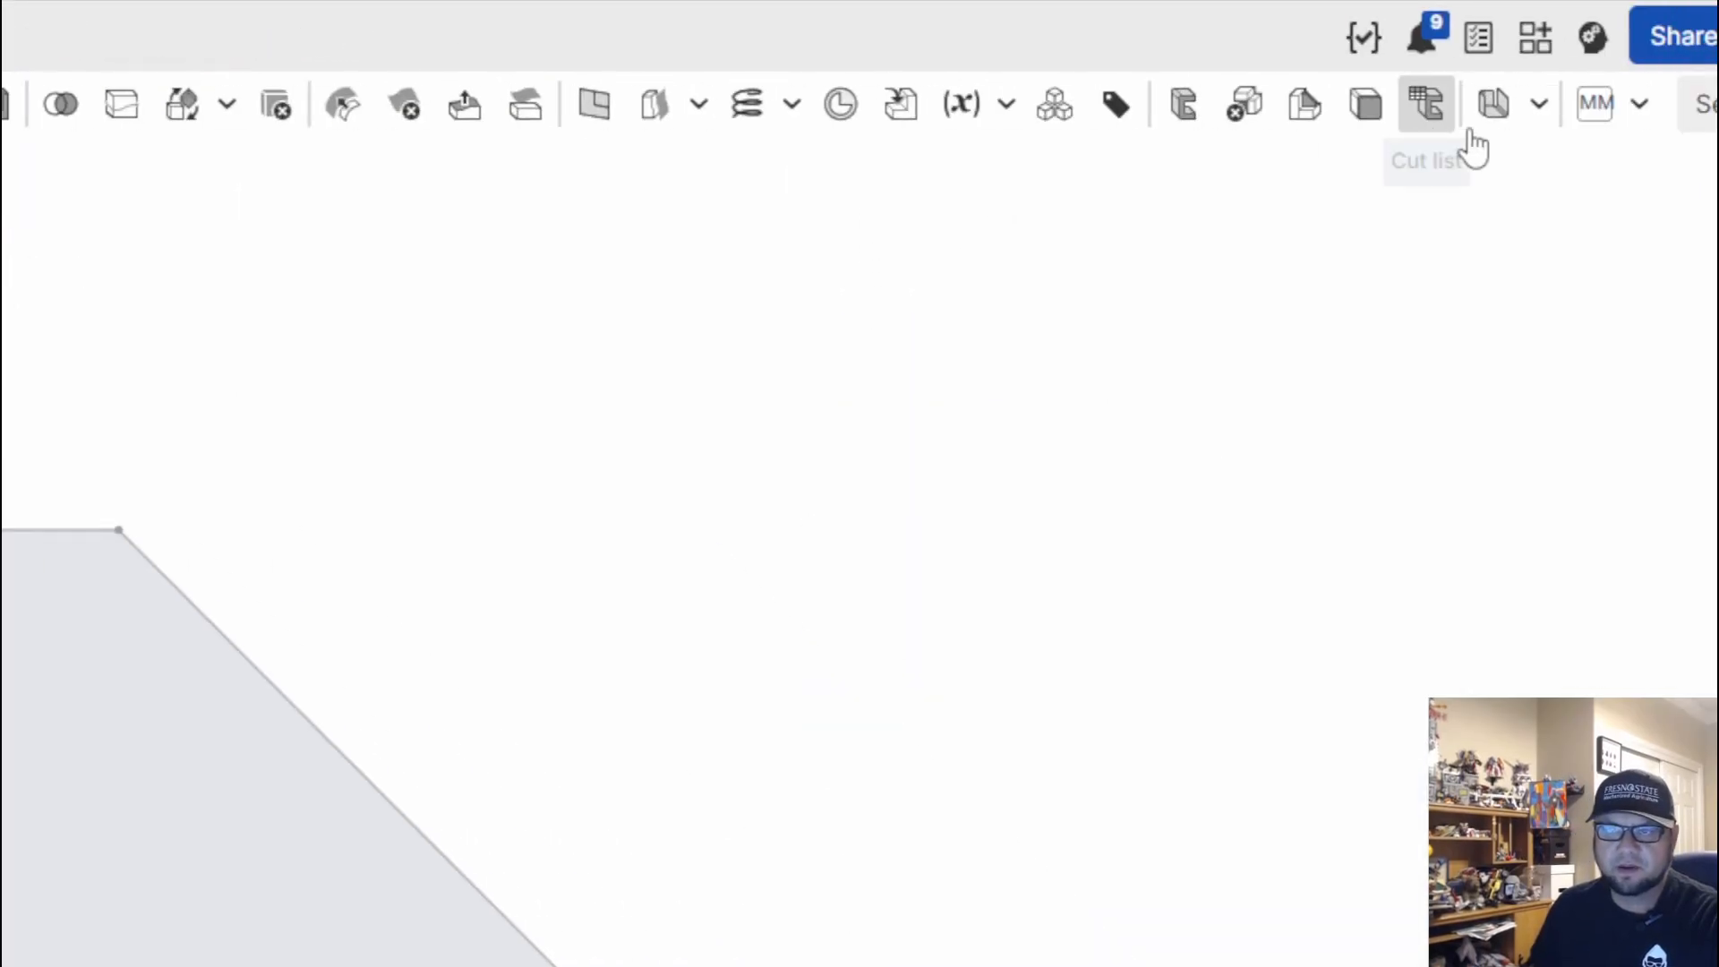
click(1540, 109)
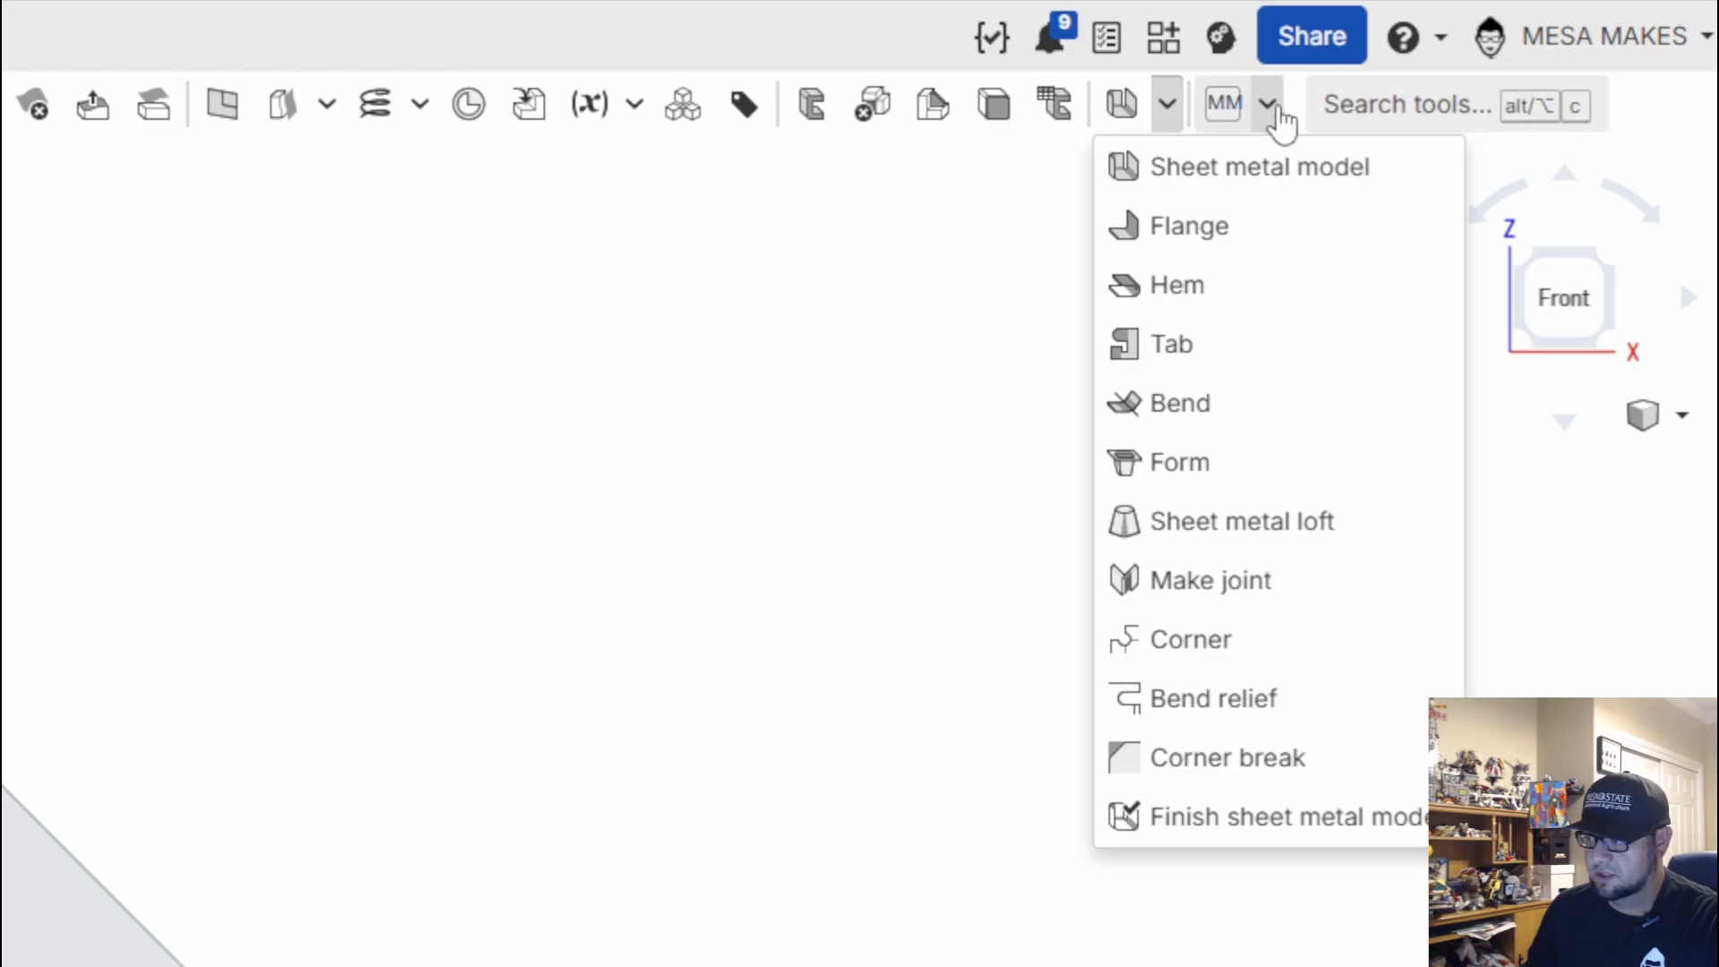
click(1270, 109)
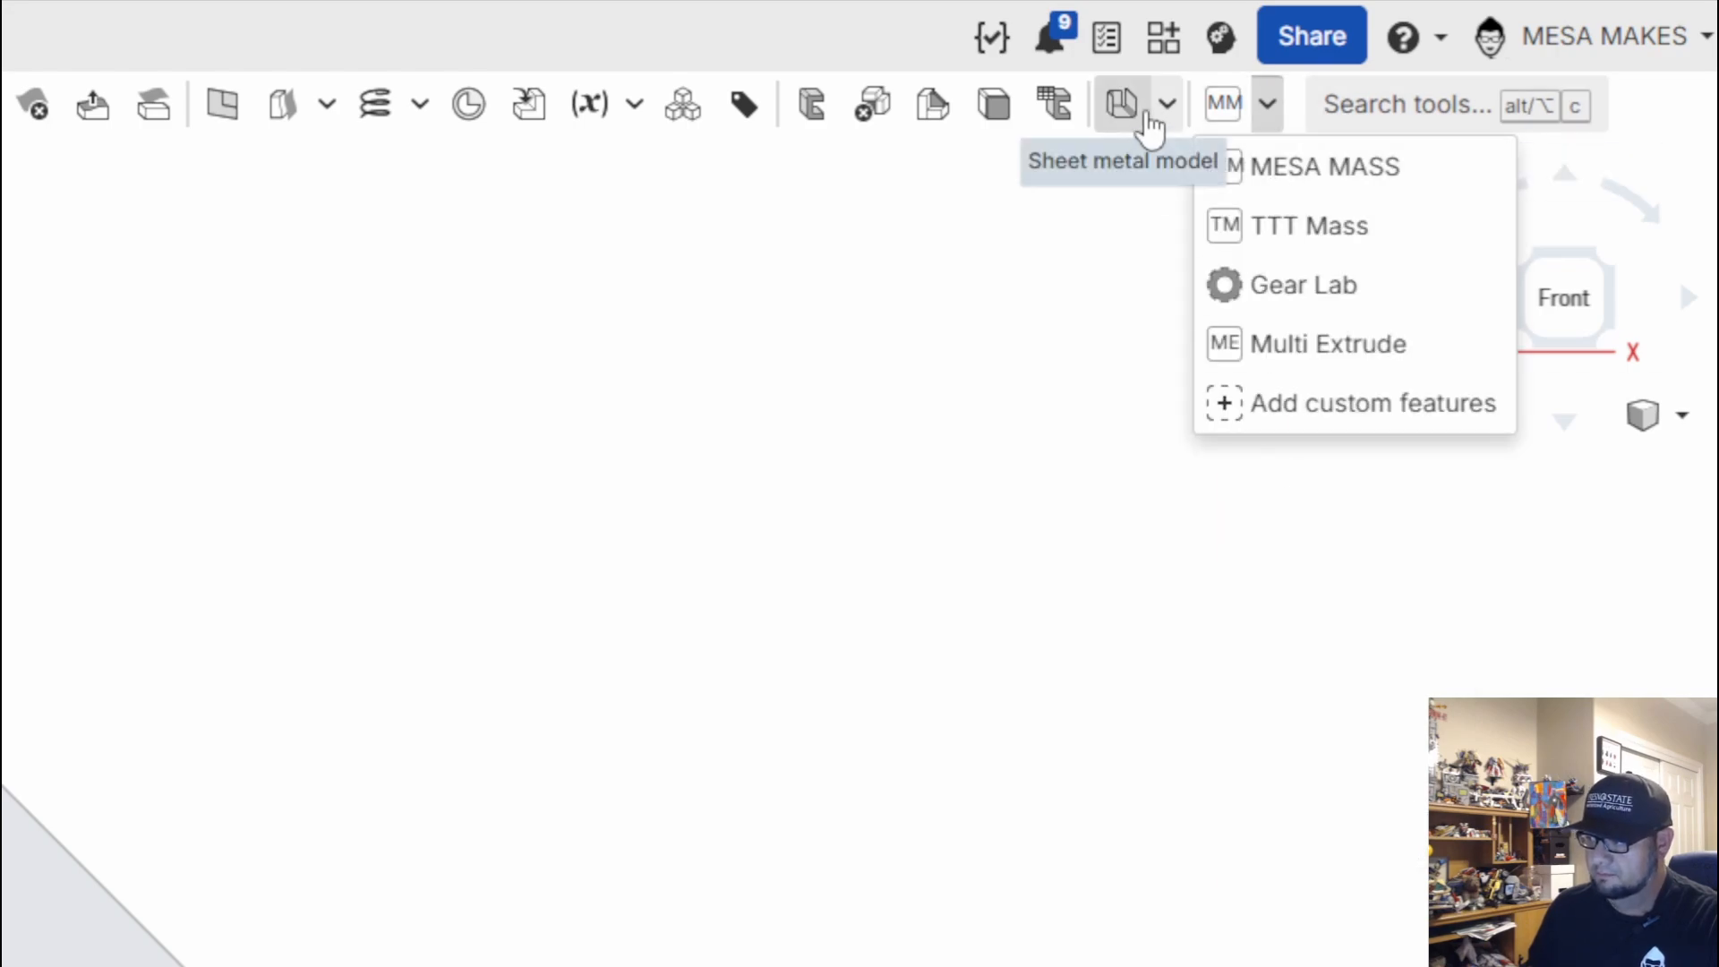
click(1165, 107)
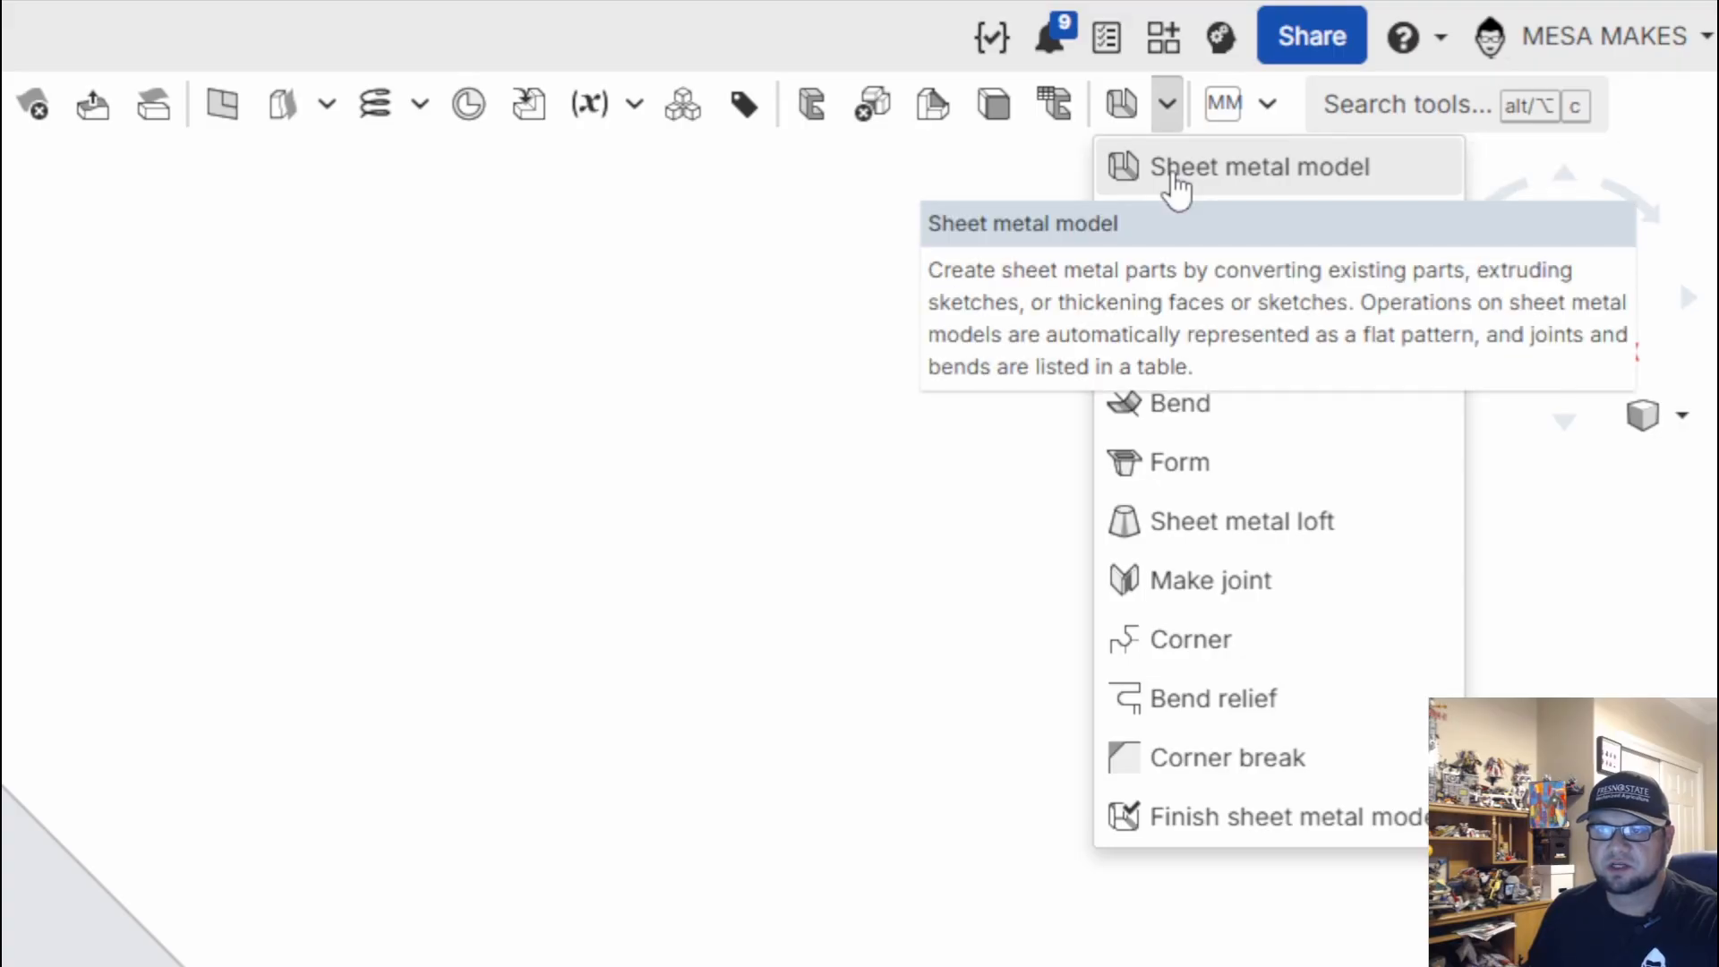
click(1174, 182)
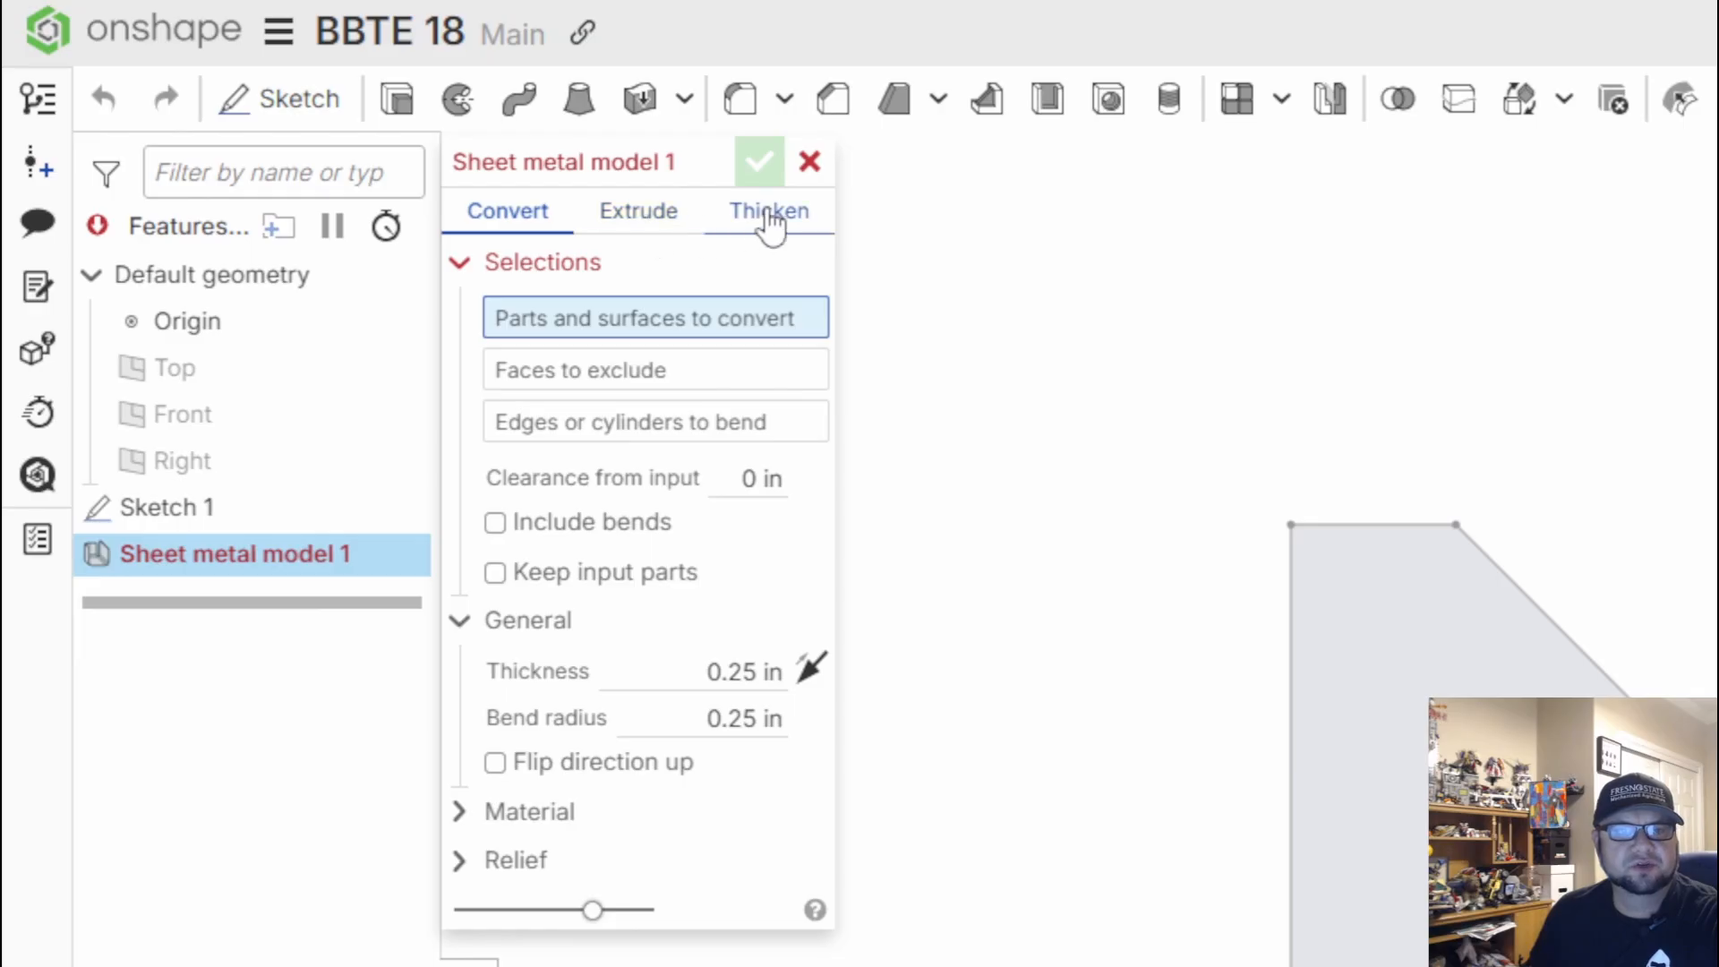
mouse_move(609, 327)
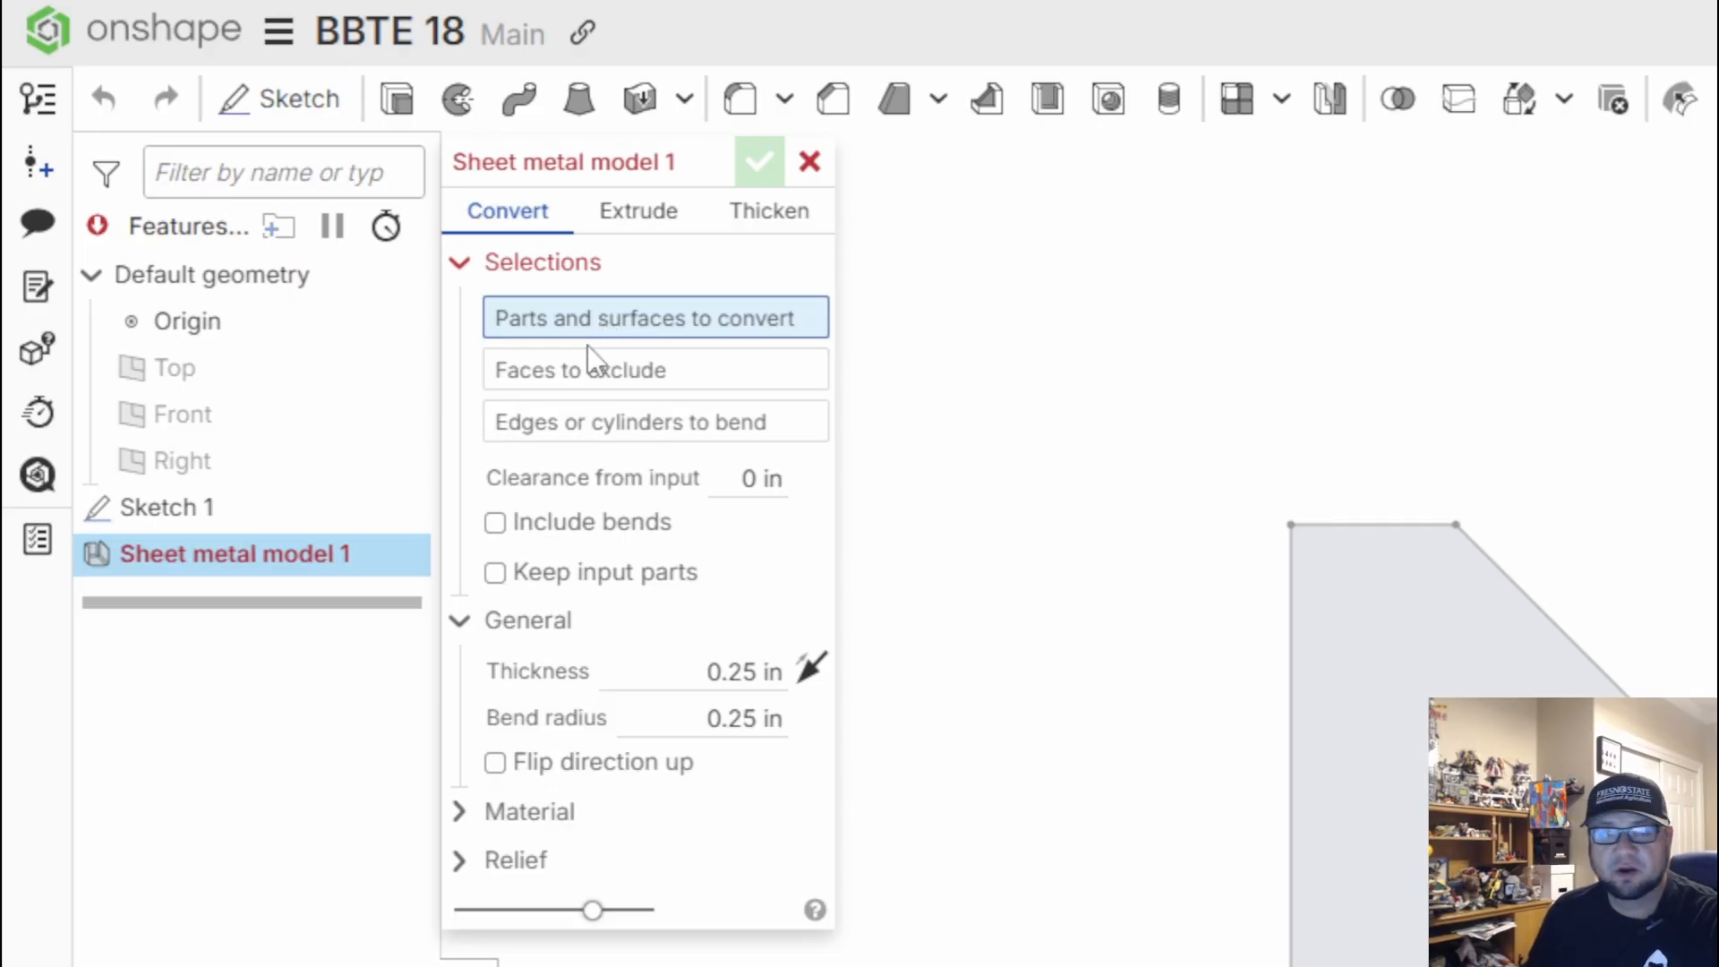
click(652, 222)
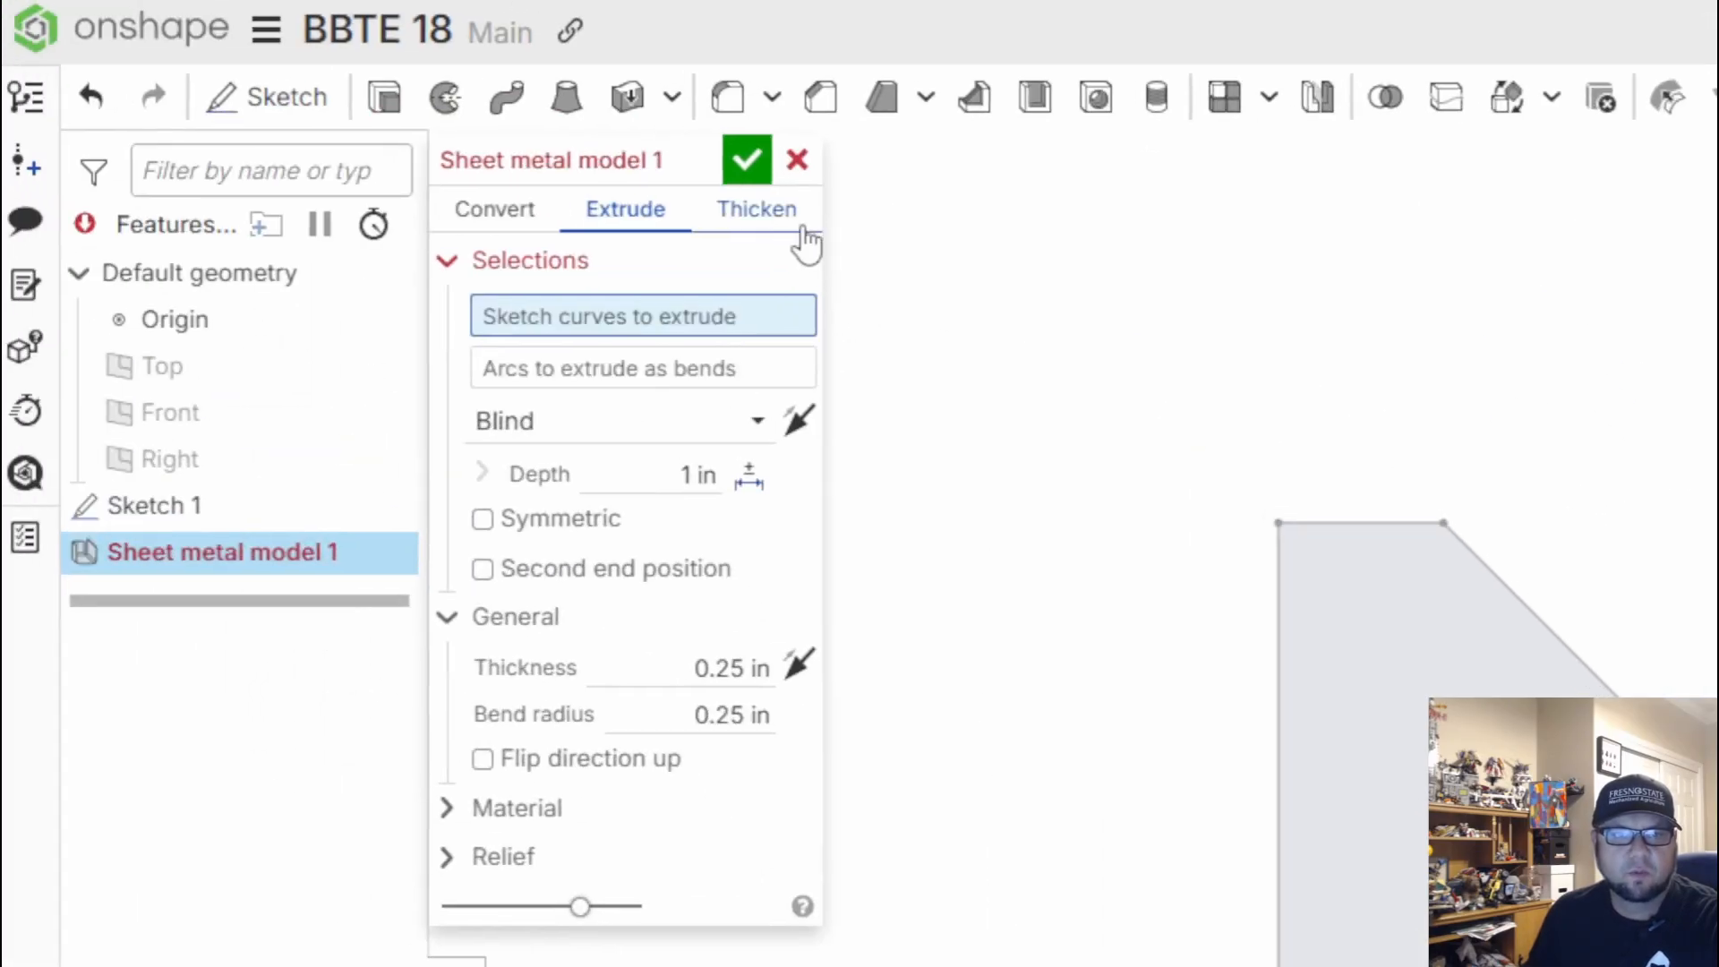
click(770, 211)
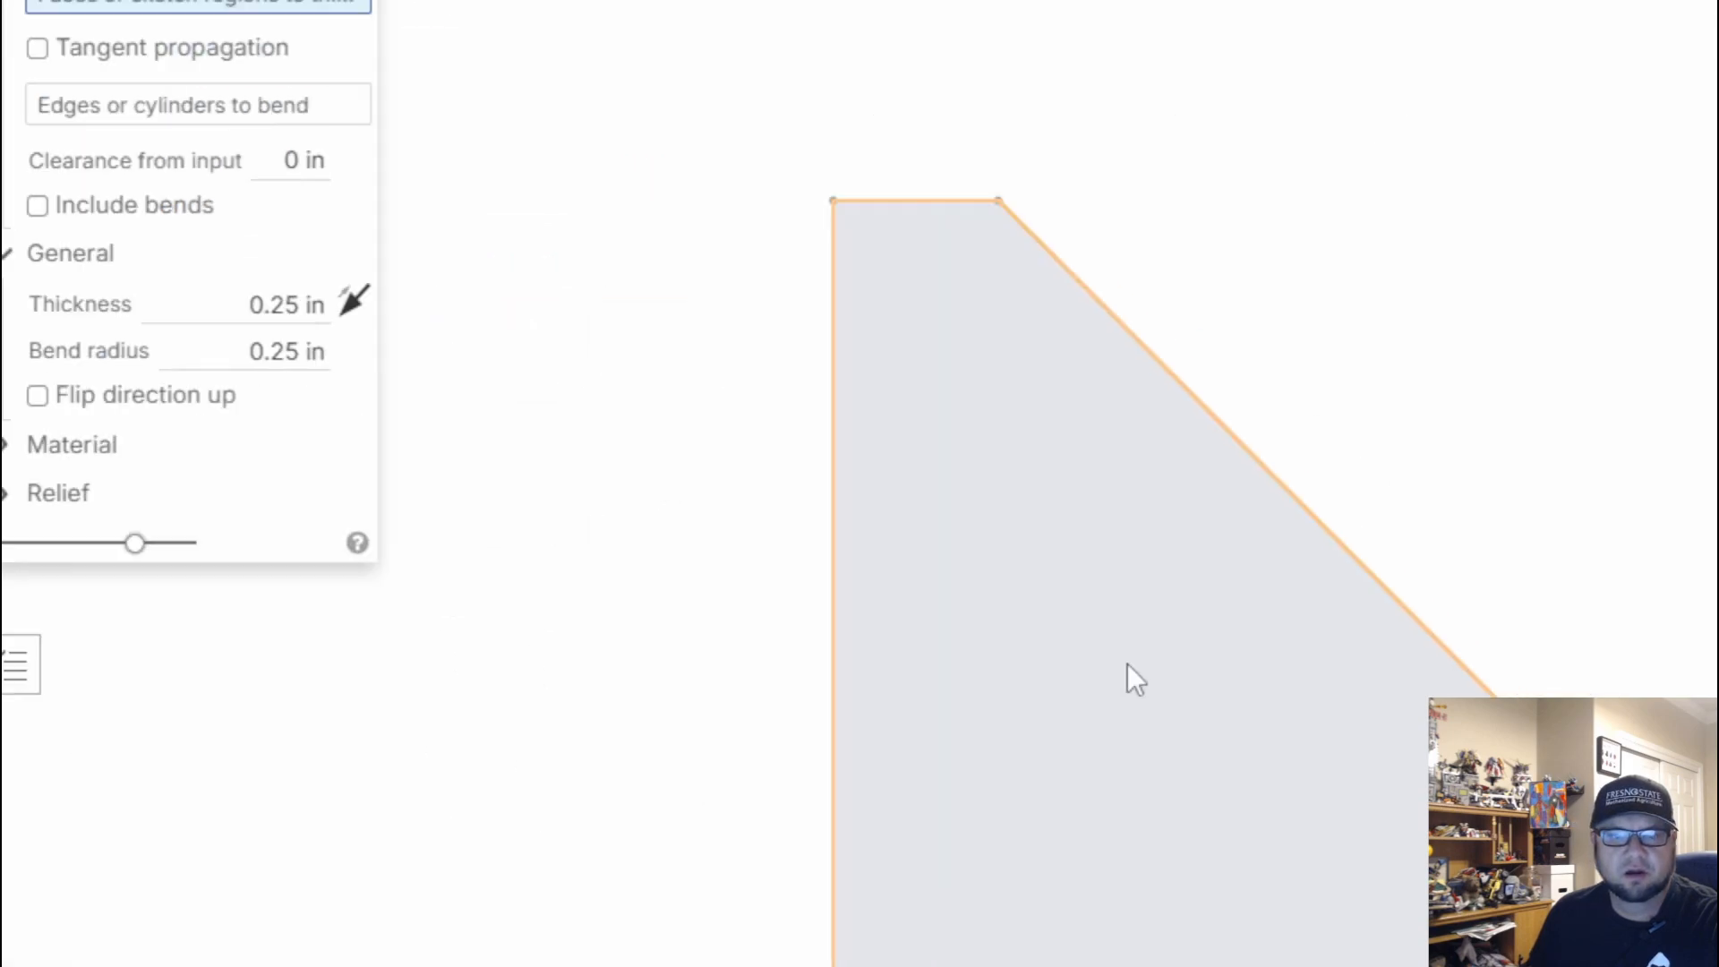
click(1163, 681)
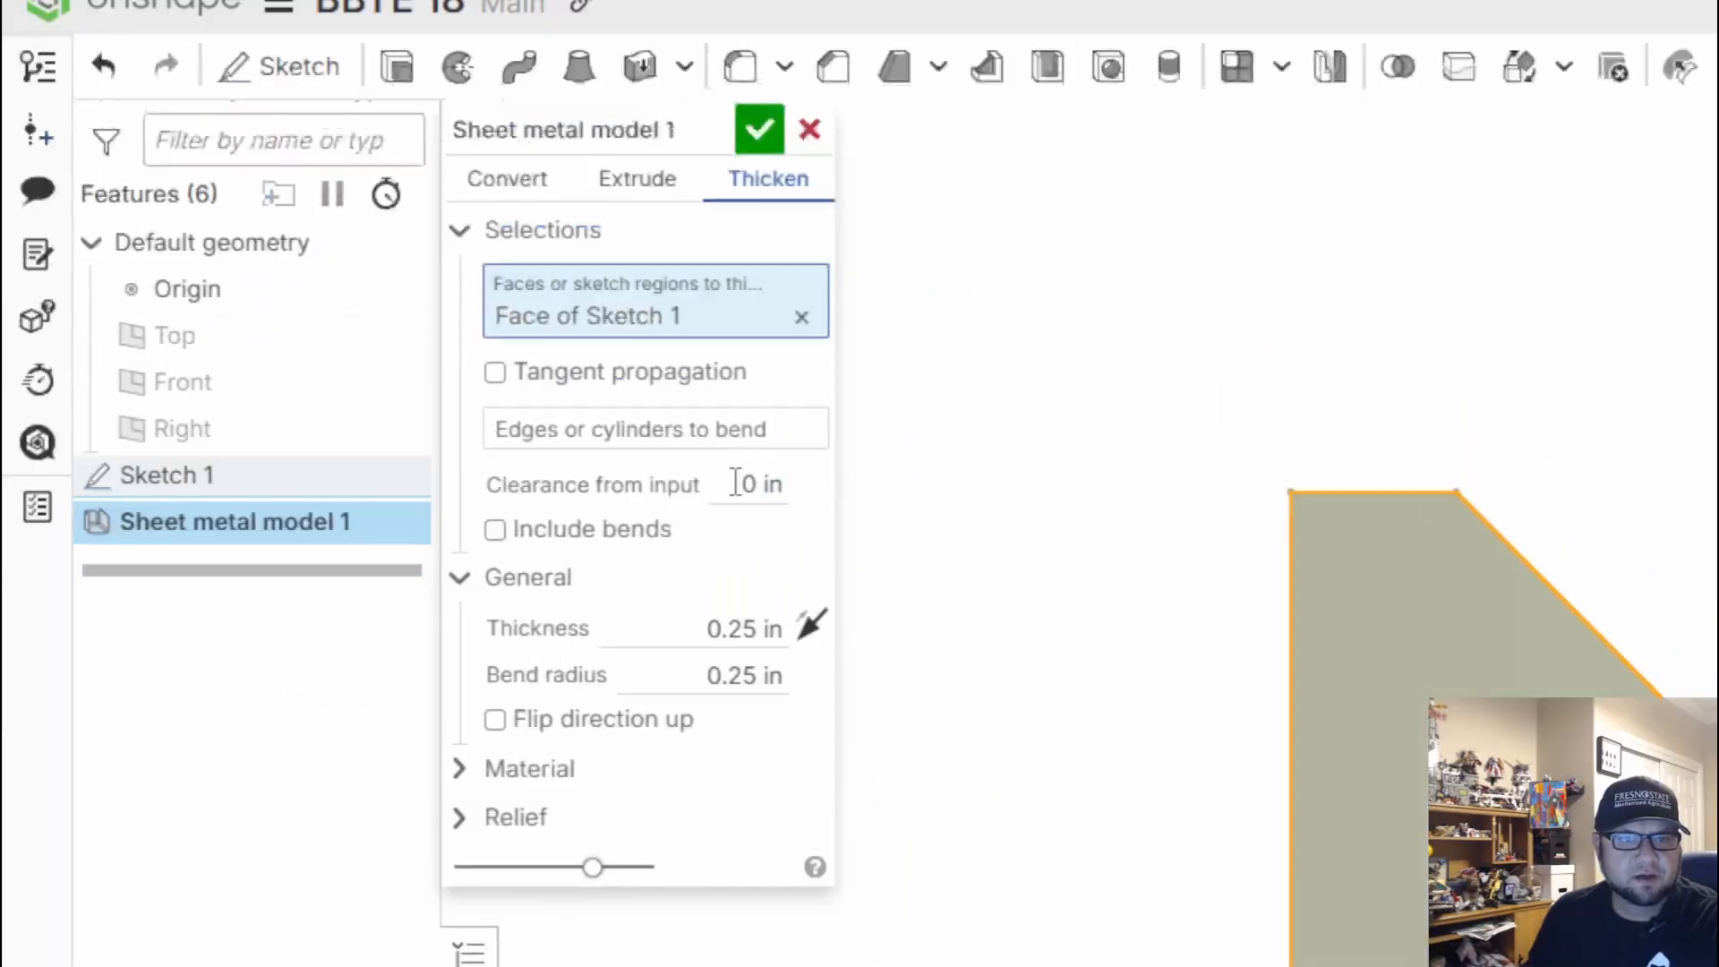
Check the wall thickness and bend radii on the corner bracket drawing, and accept the sheet metal model with 0.25 in for both
click(734, 665)
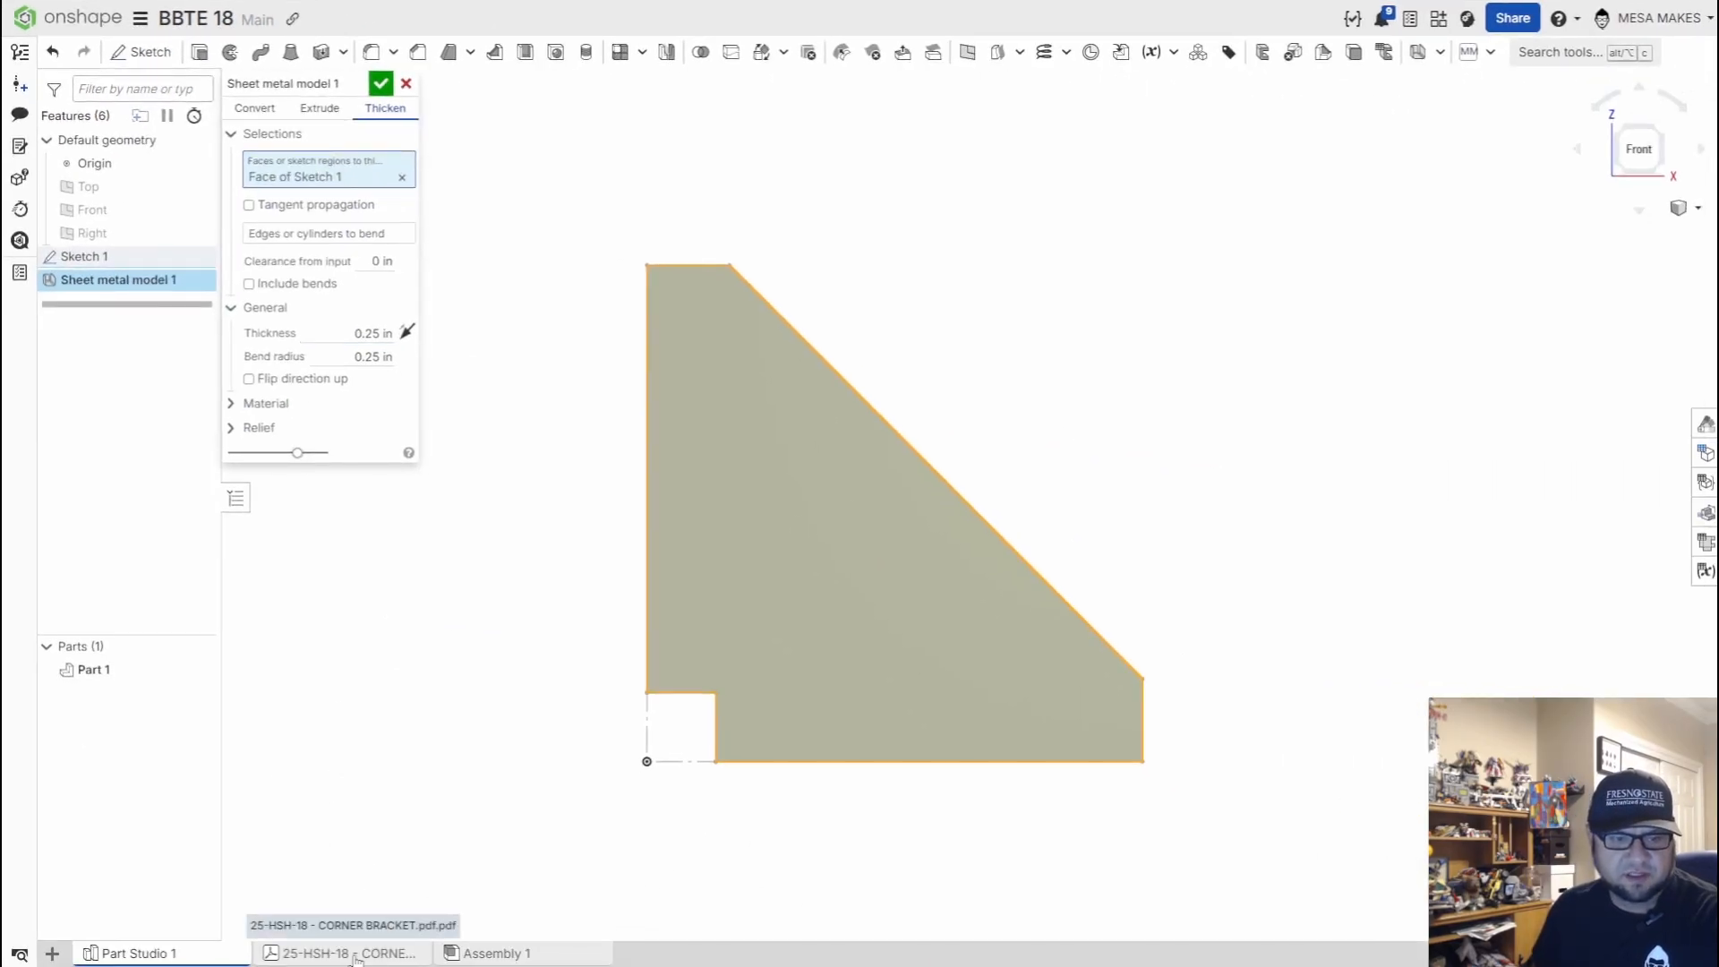
click(341, 953)
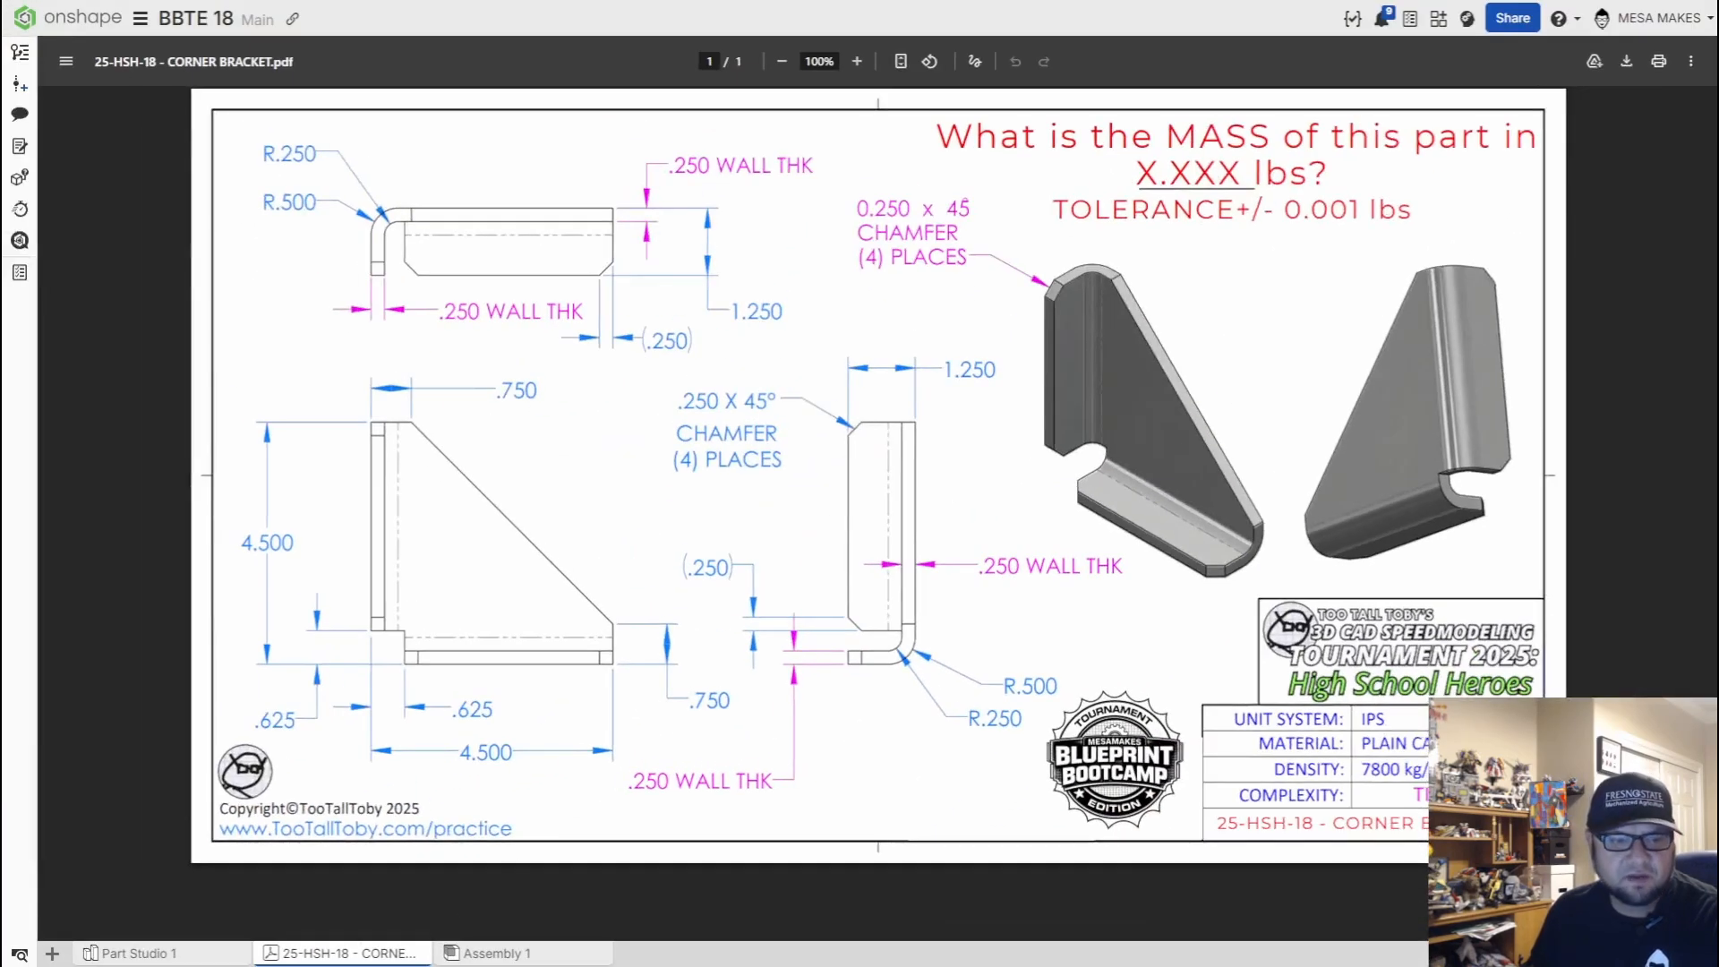
click(179, 953)
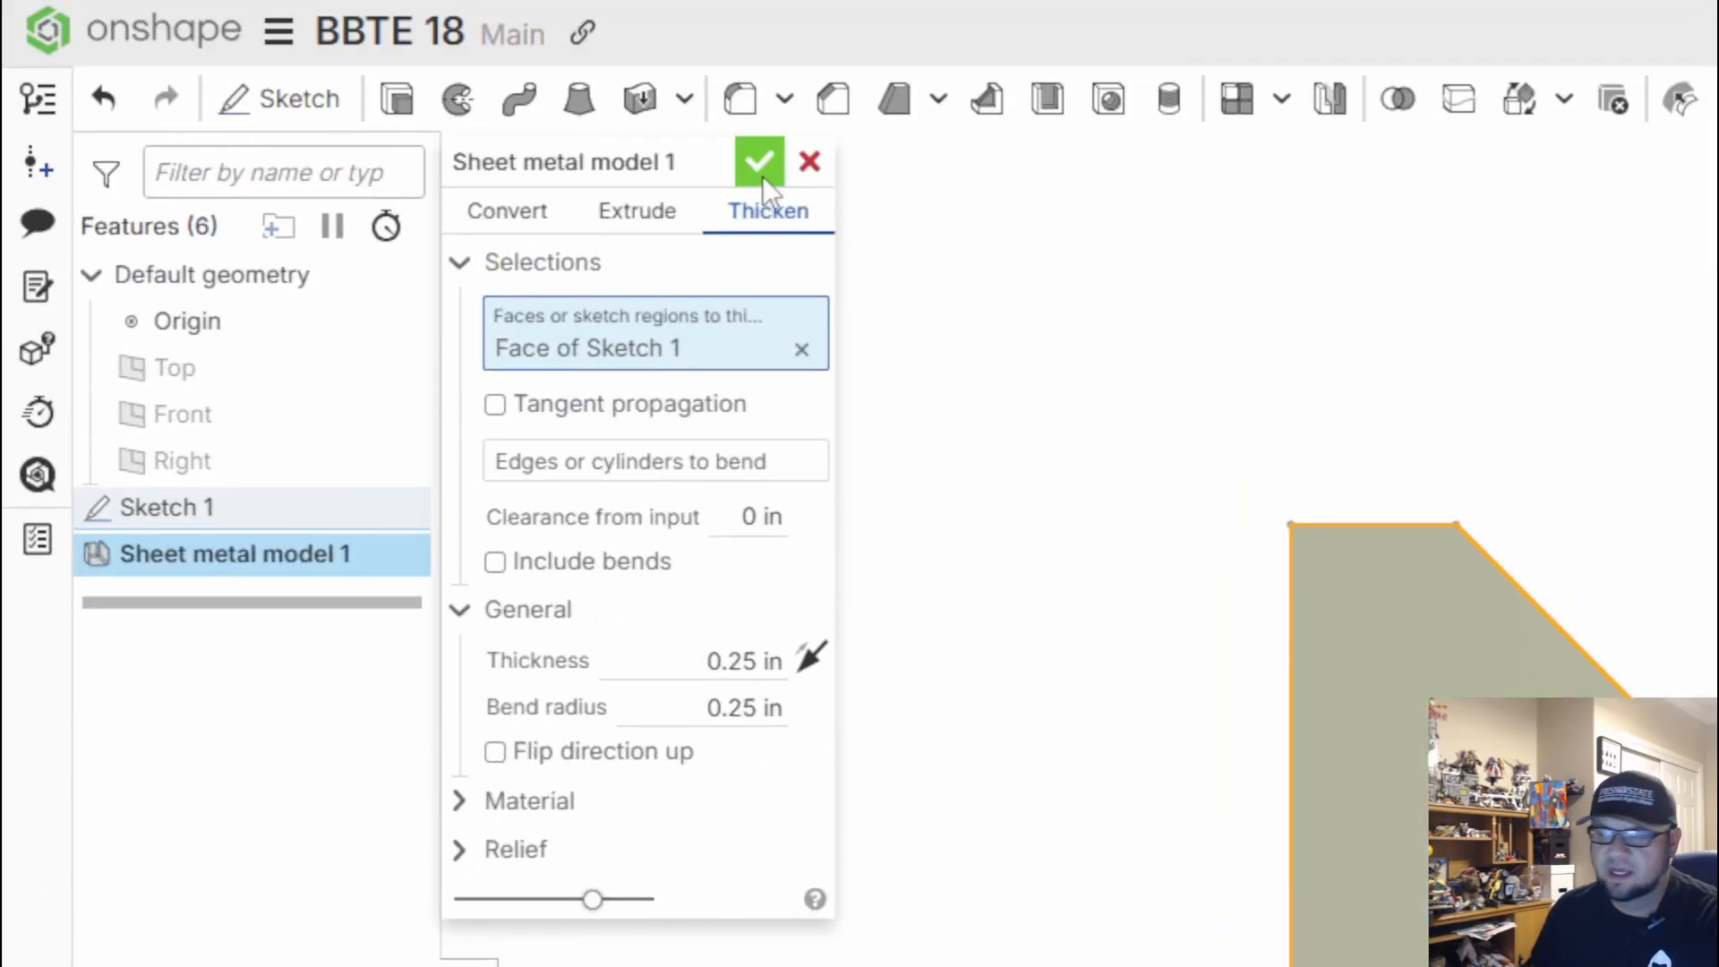
click(759, 162)
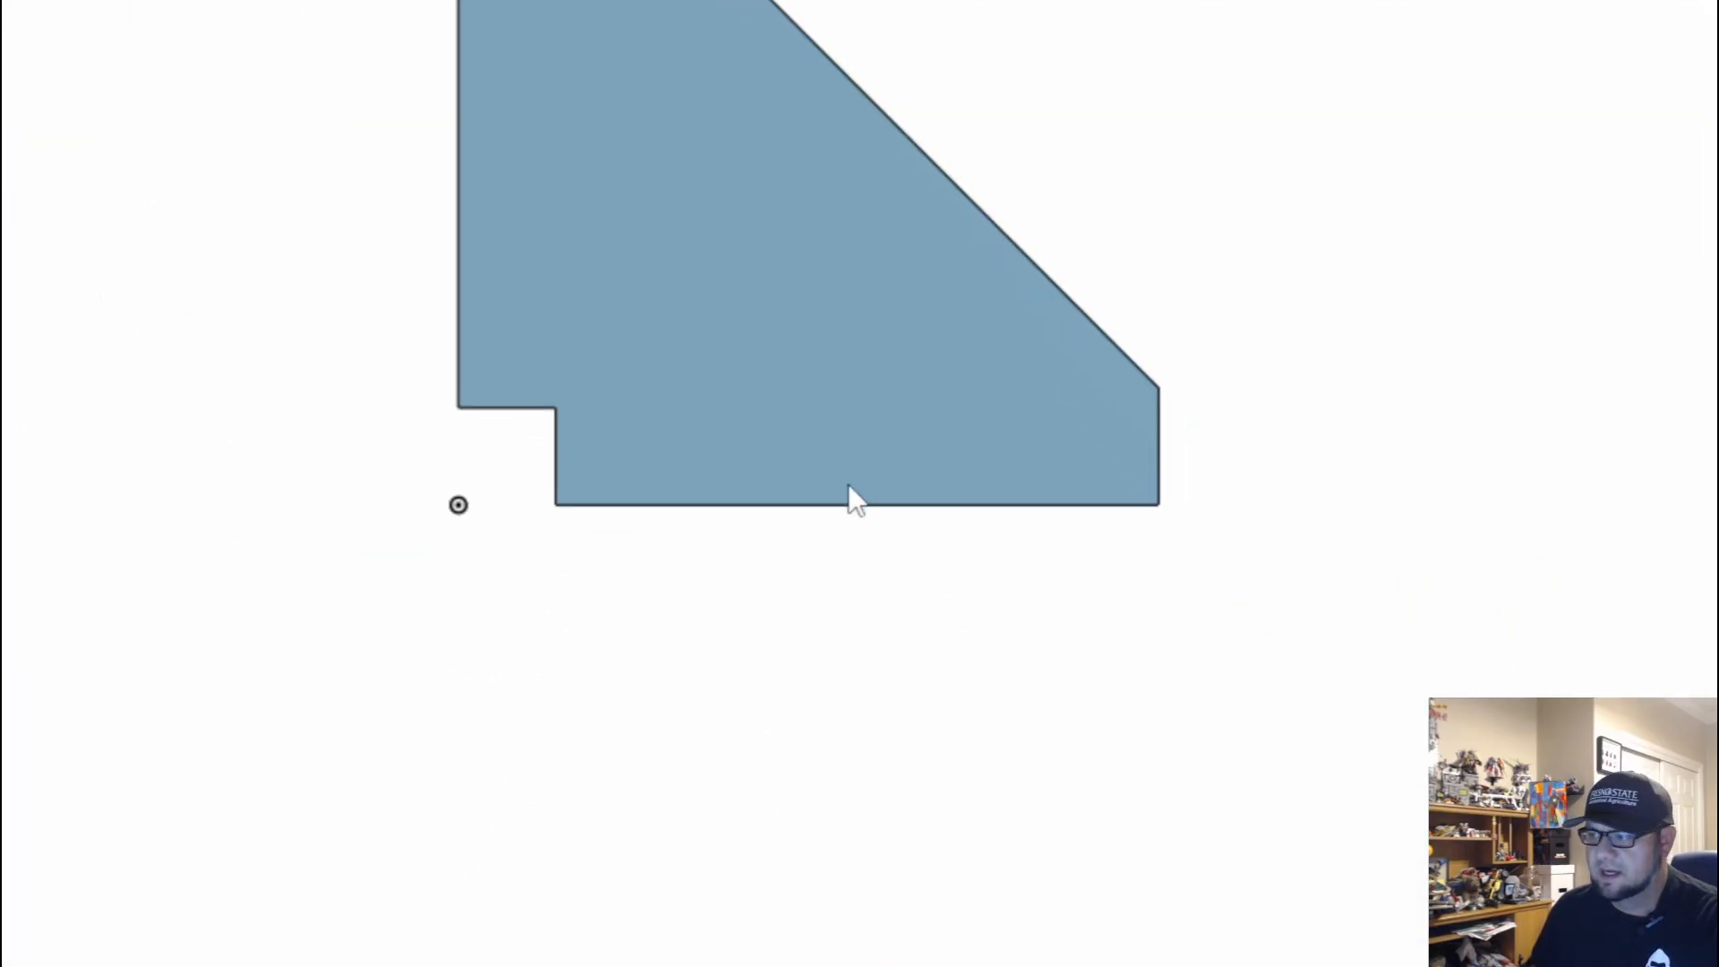
Start a sheet metal flange on the plate's long left vertical edge
scroll(857, 349, up, 3)
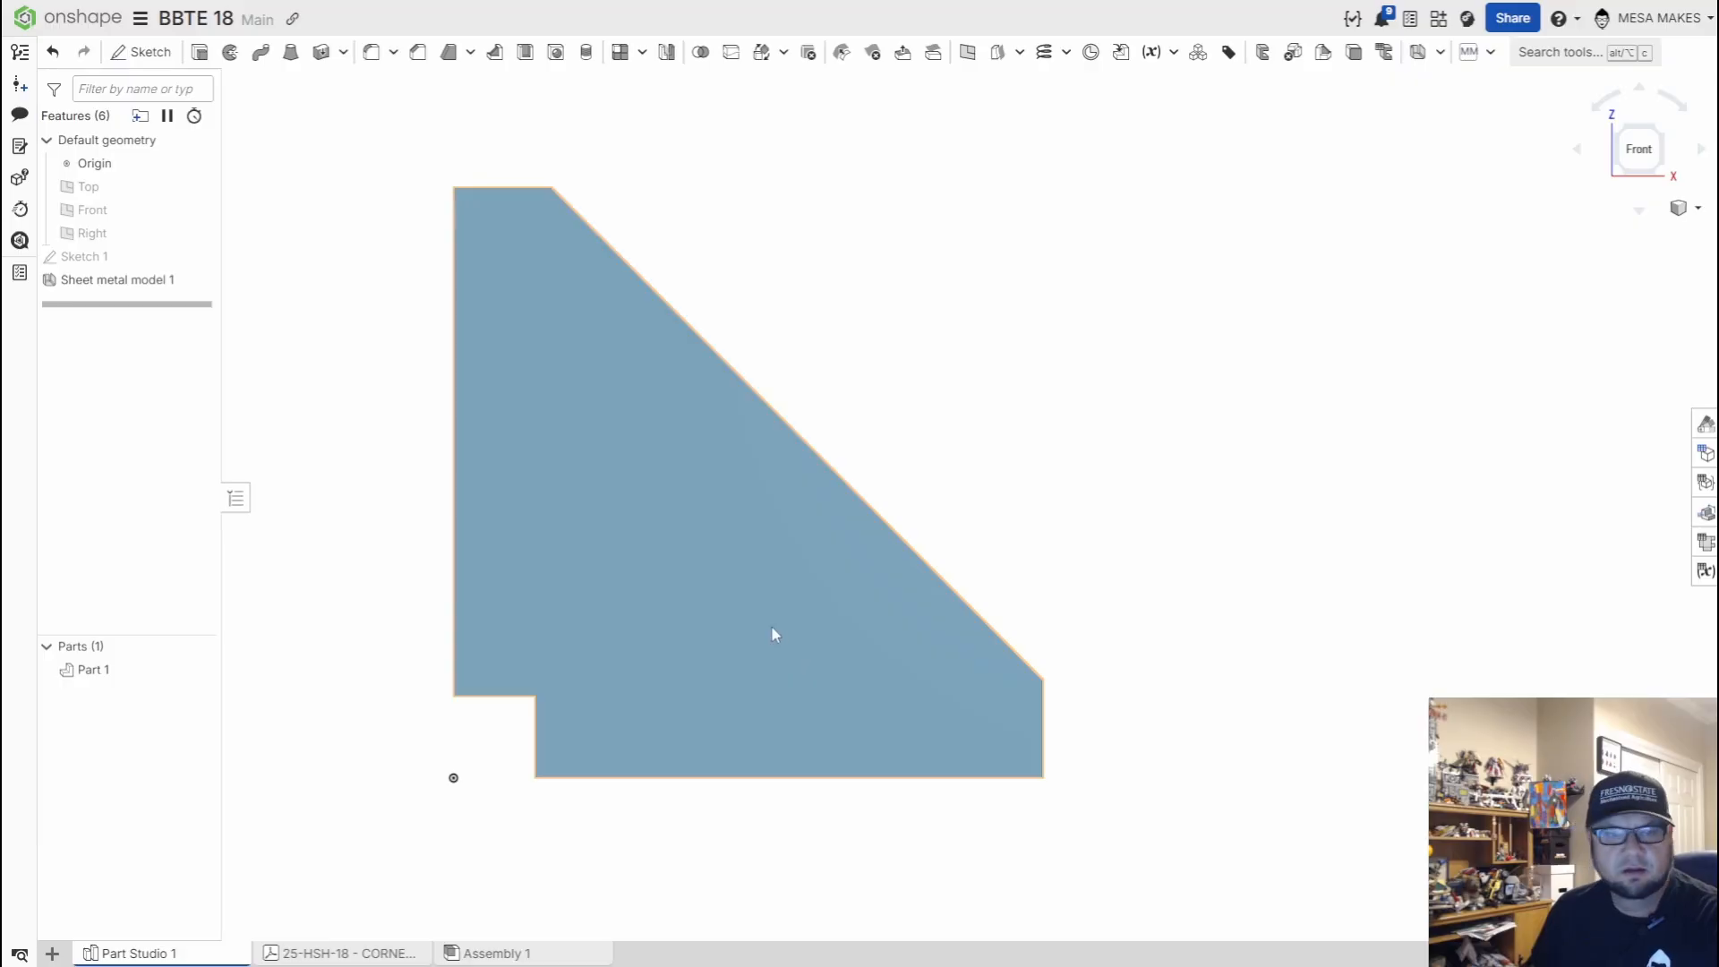
right_drag(775, 635, 762, 595)
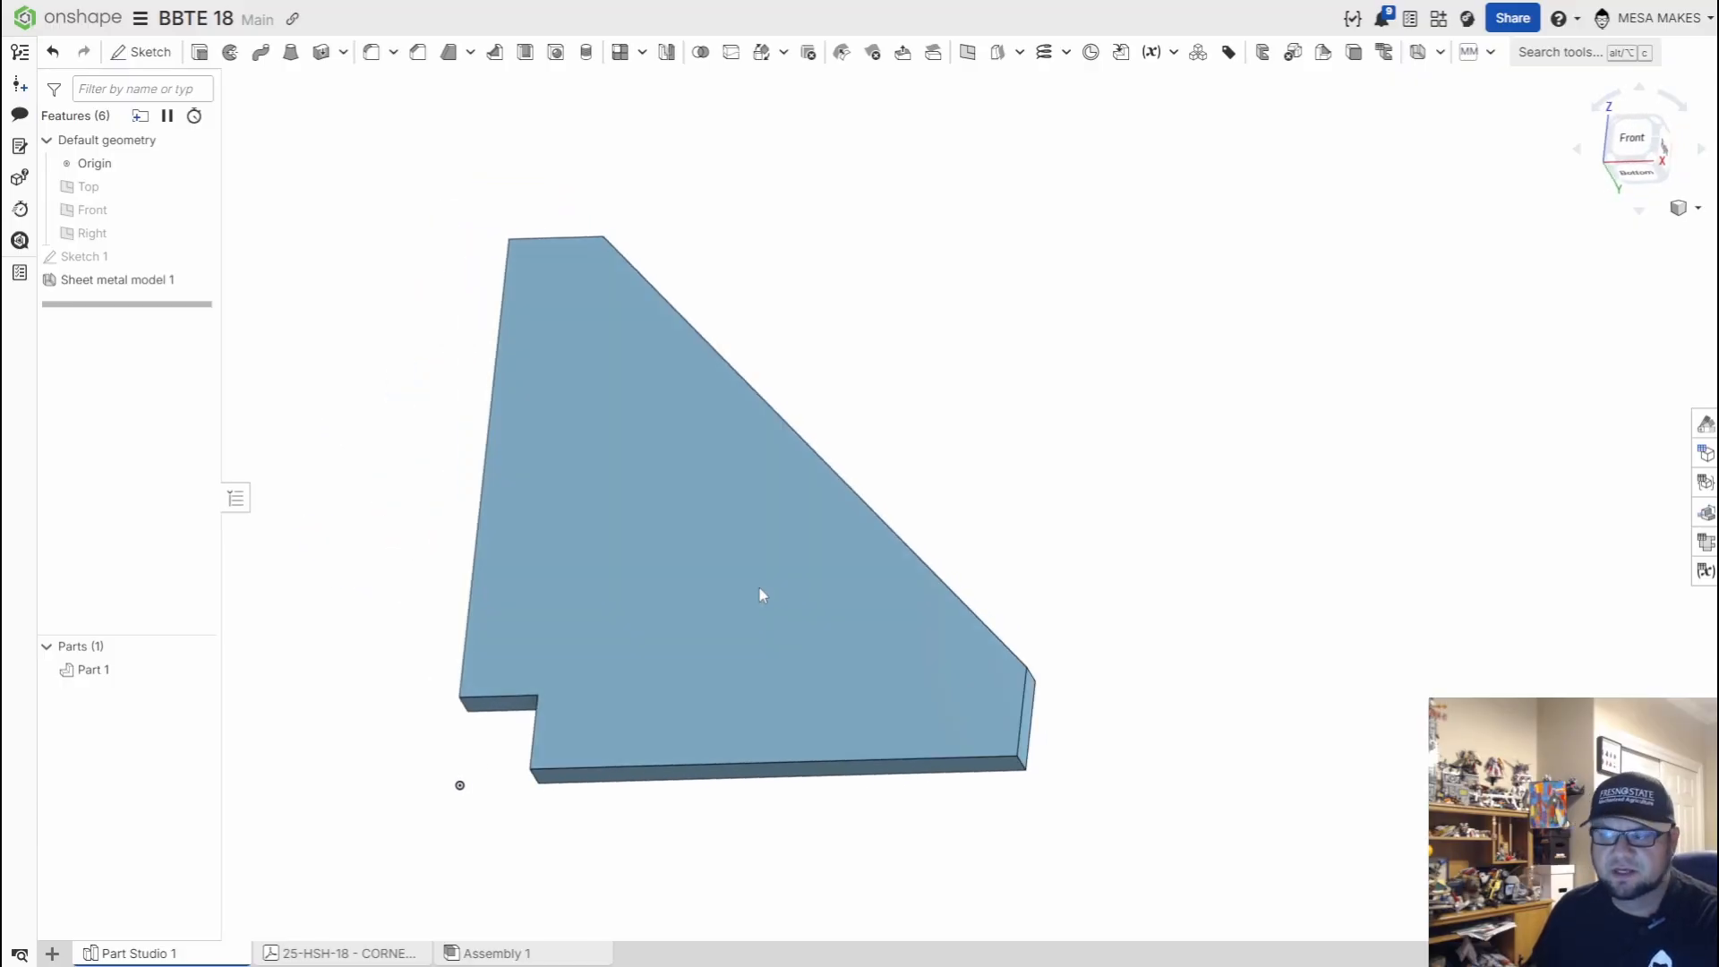
scroll(768, 597, down, 2)
middle_drag(776, 599, 887, 579)
right_drag(928, 499, 974, 525)
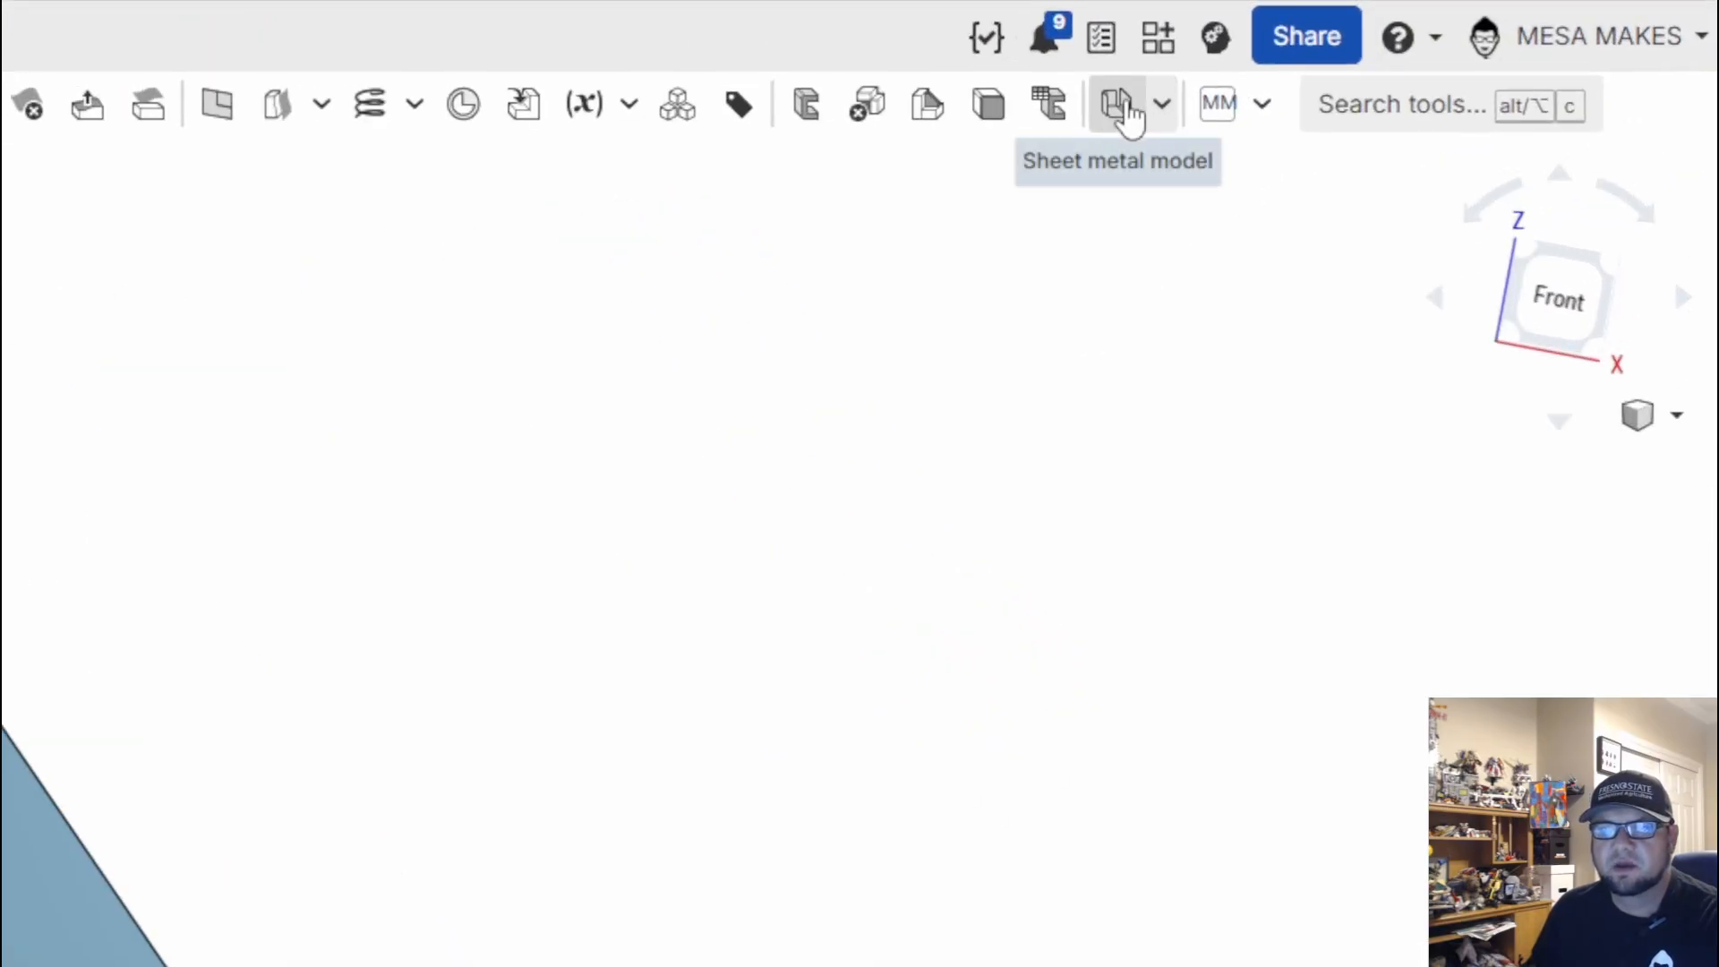
click(1162, 105)
click(1179, 235)
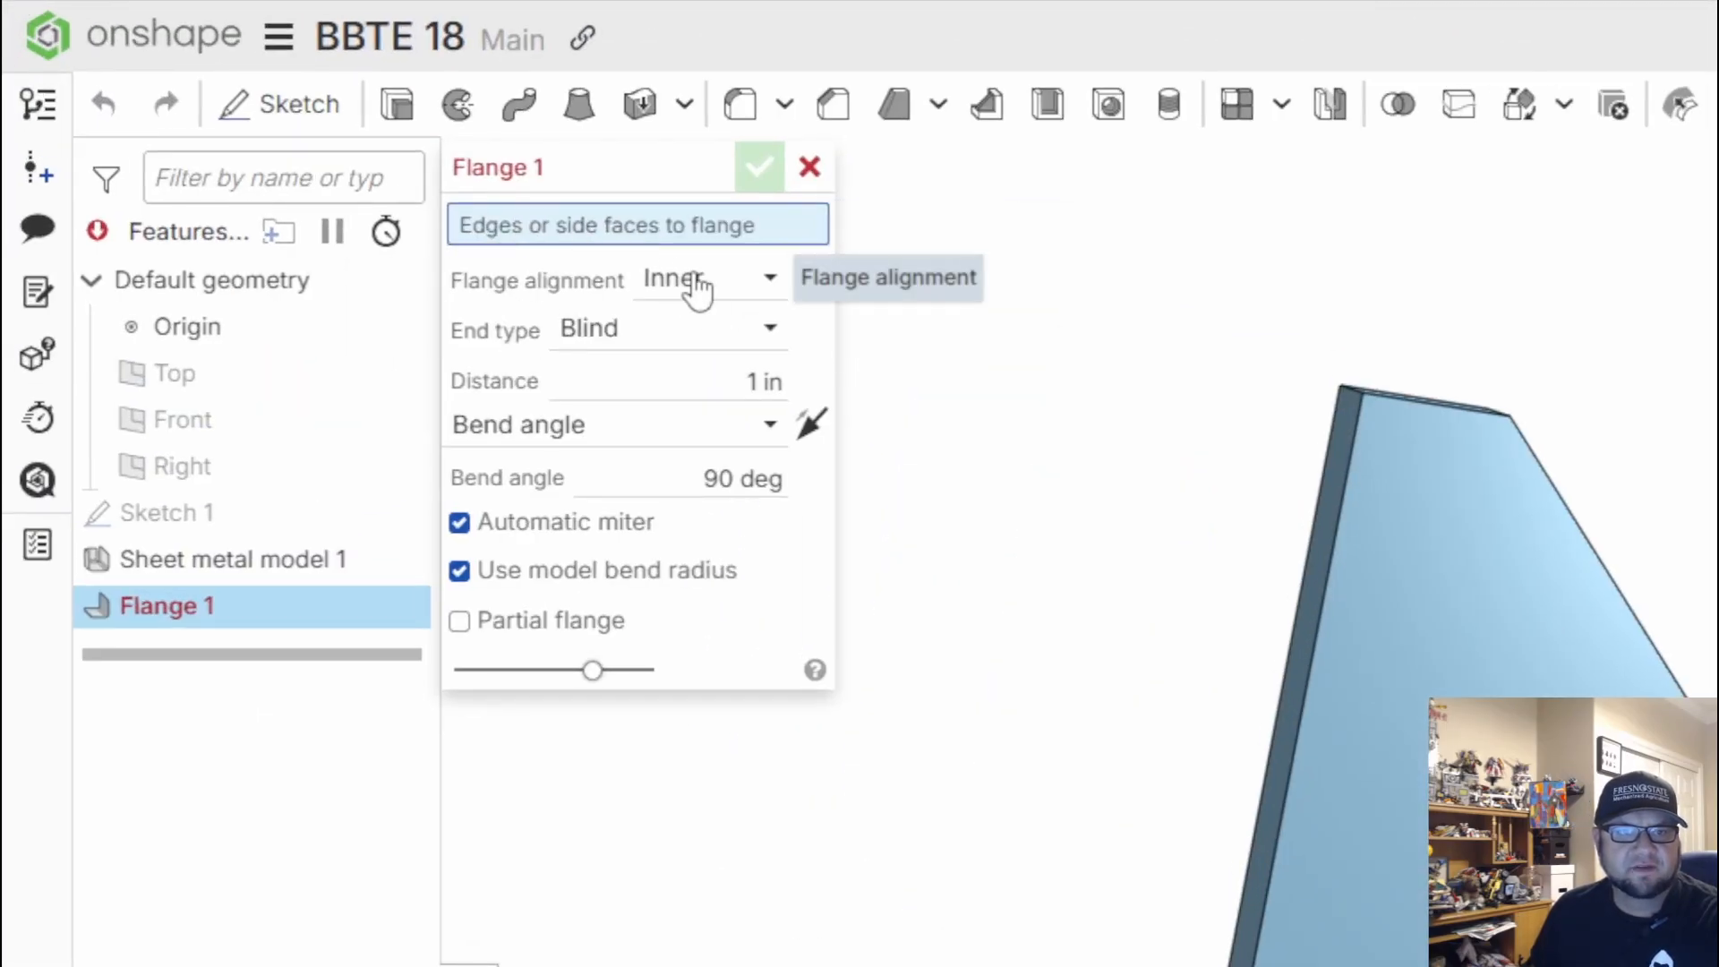
right_drag(852, 448, 1379, 820)
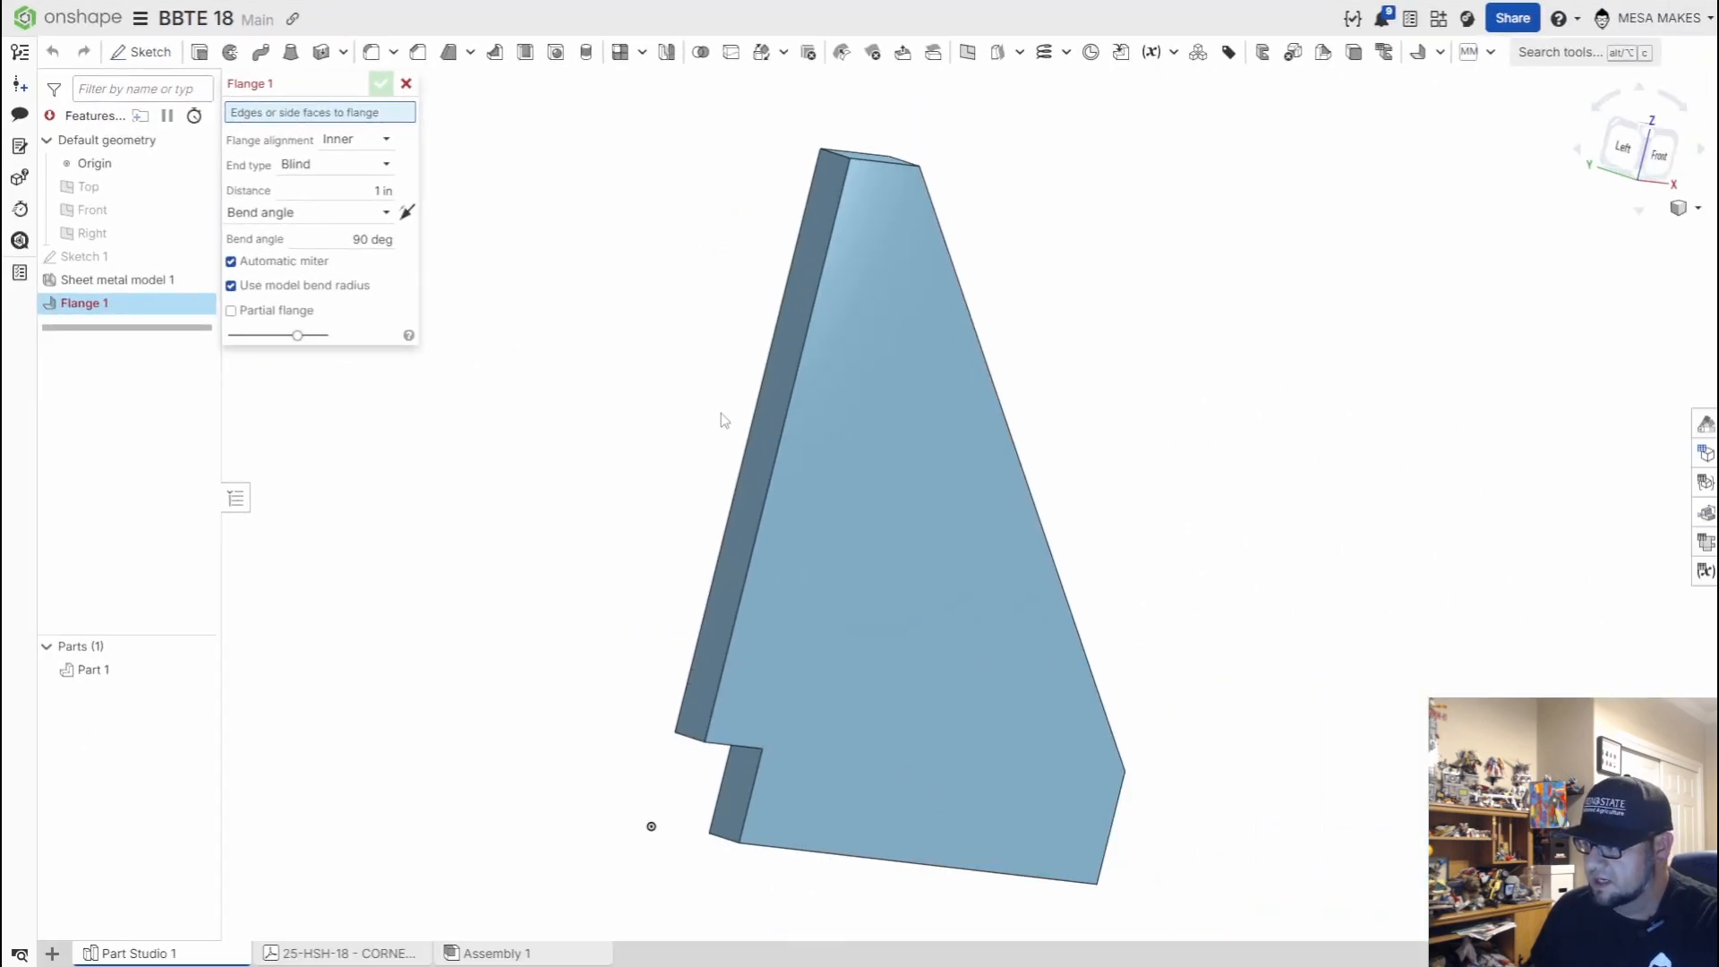
scroll(762, 415, up, 3)
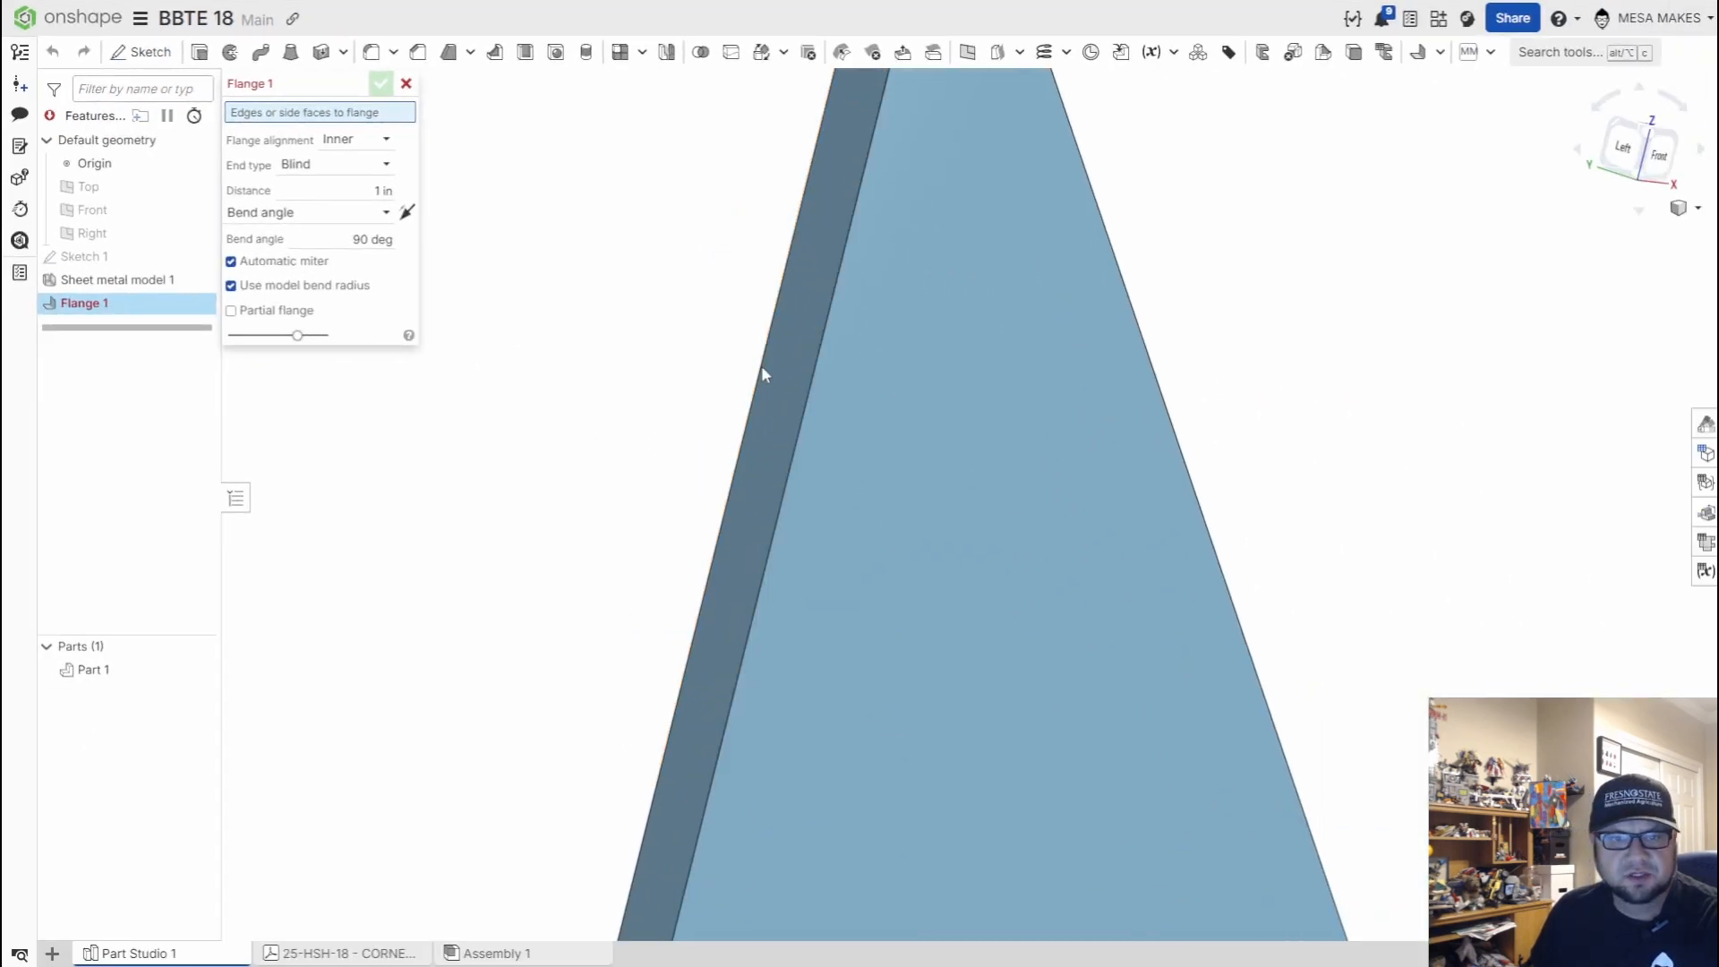
click(761, 363)
Try the Outer, Middle and Hold line flange alignments on the vertical edge and compare the bend position in the front view
scroll(762, 383, down, 4)
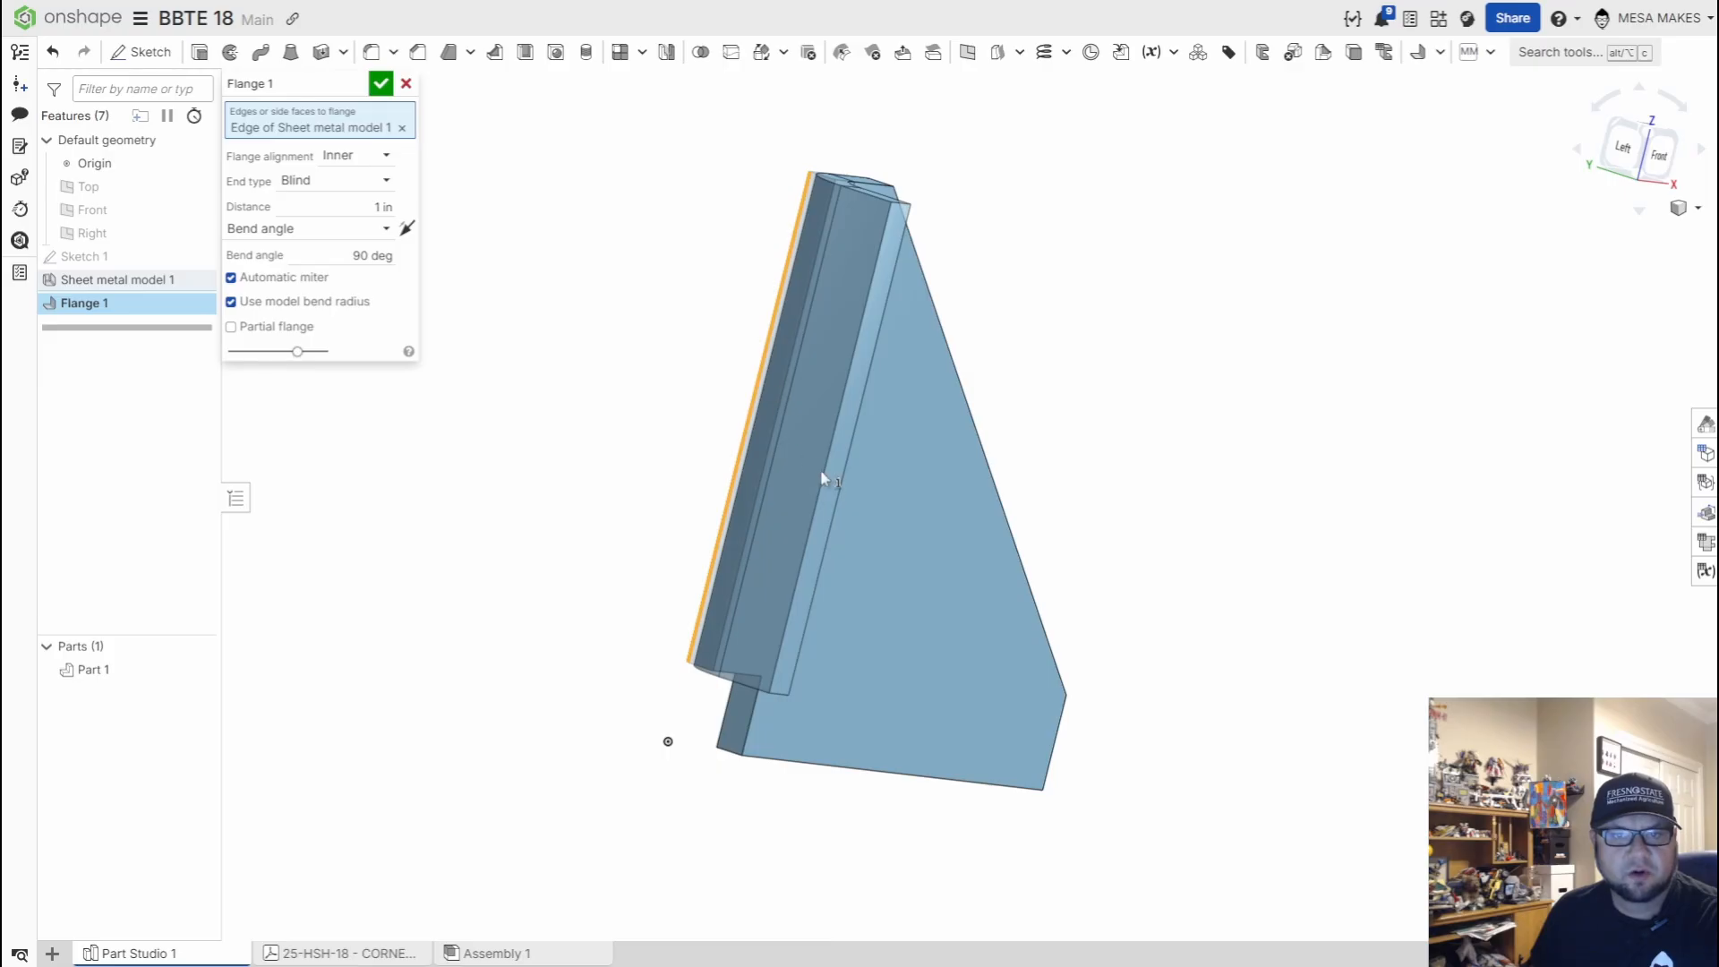
right_drag(543, 360, 931, 330)
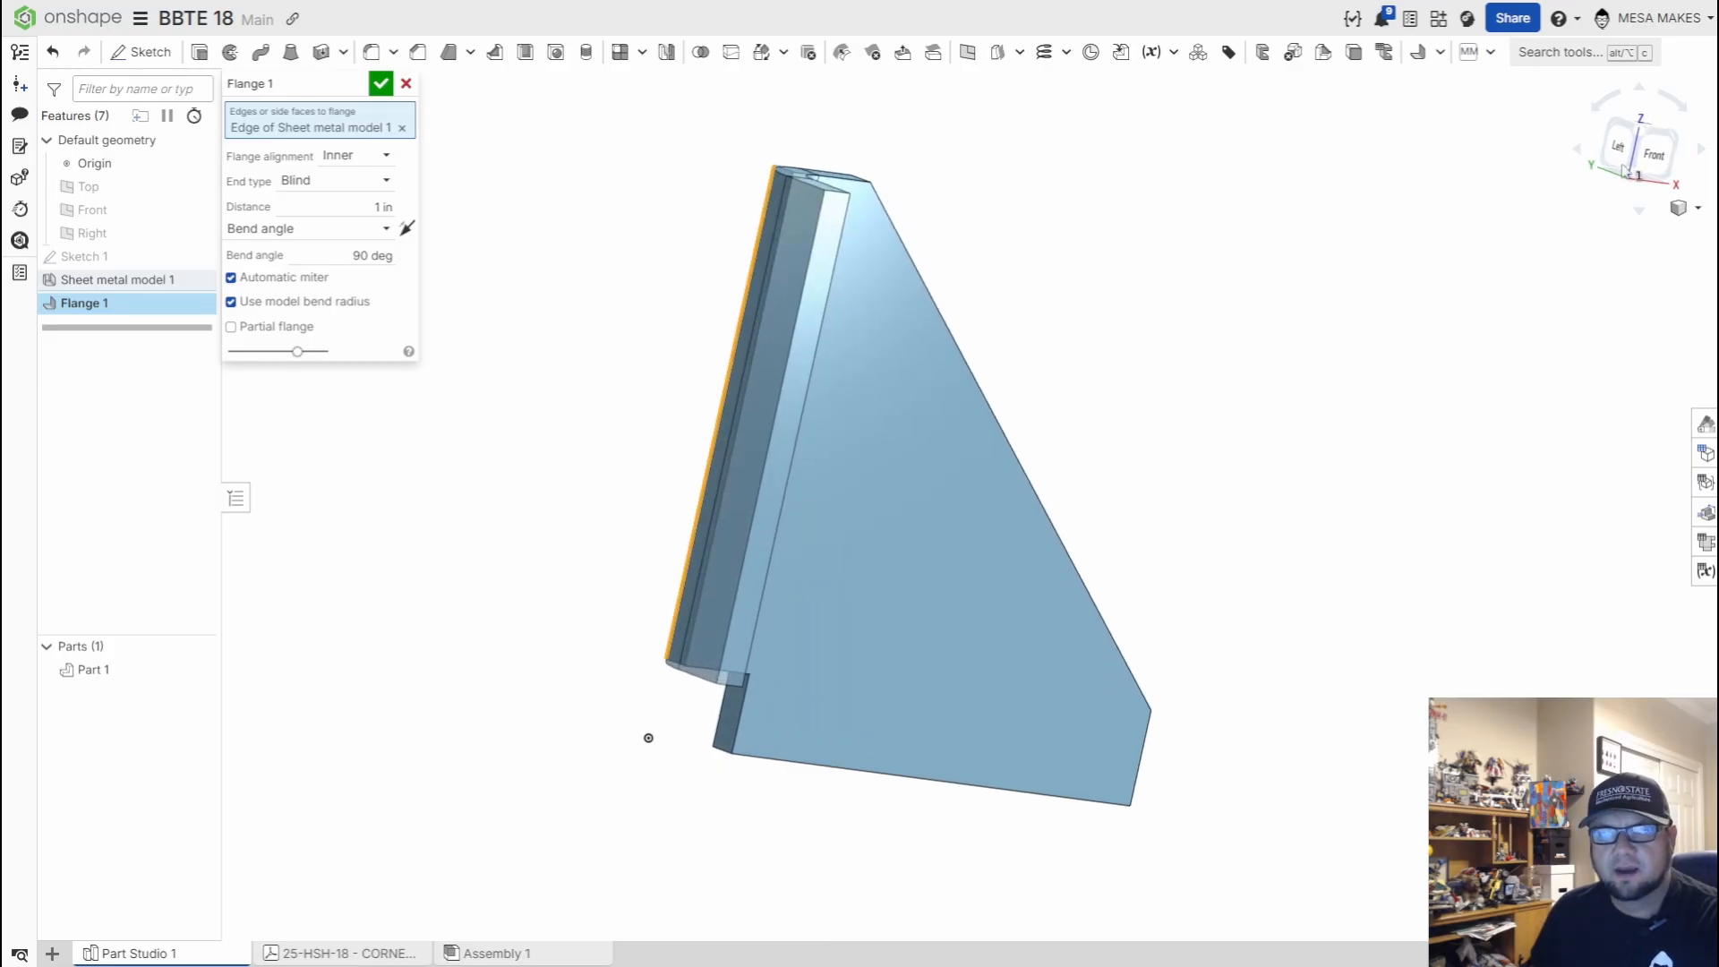
click(1655, 158)
scroll(578, 134, down, 3)
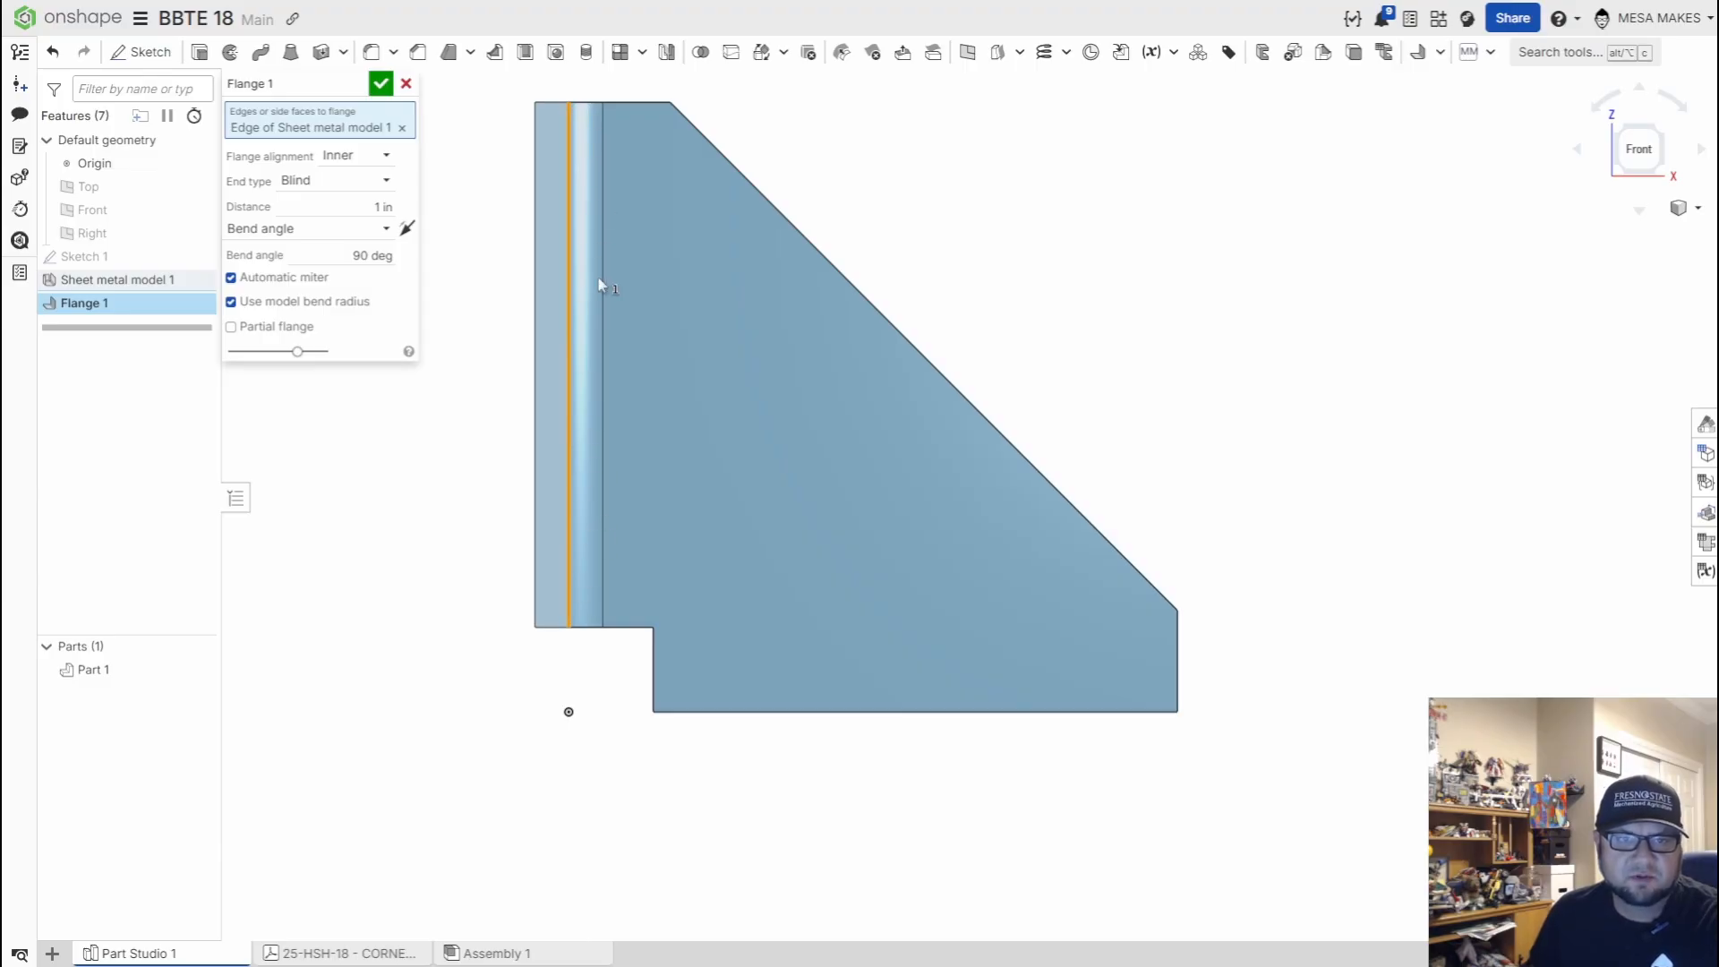
click(375, 161)
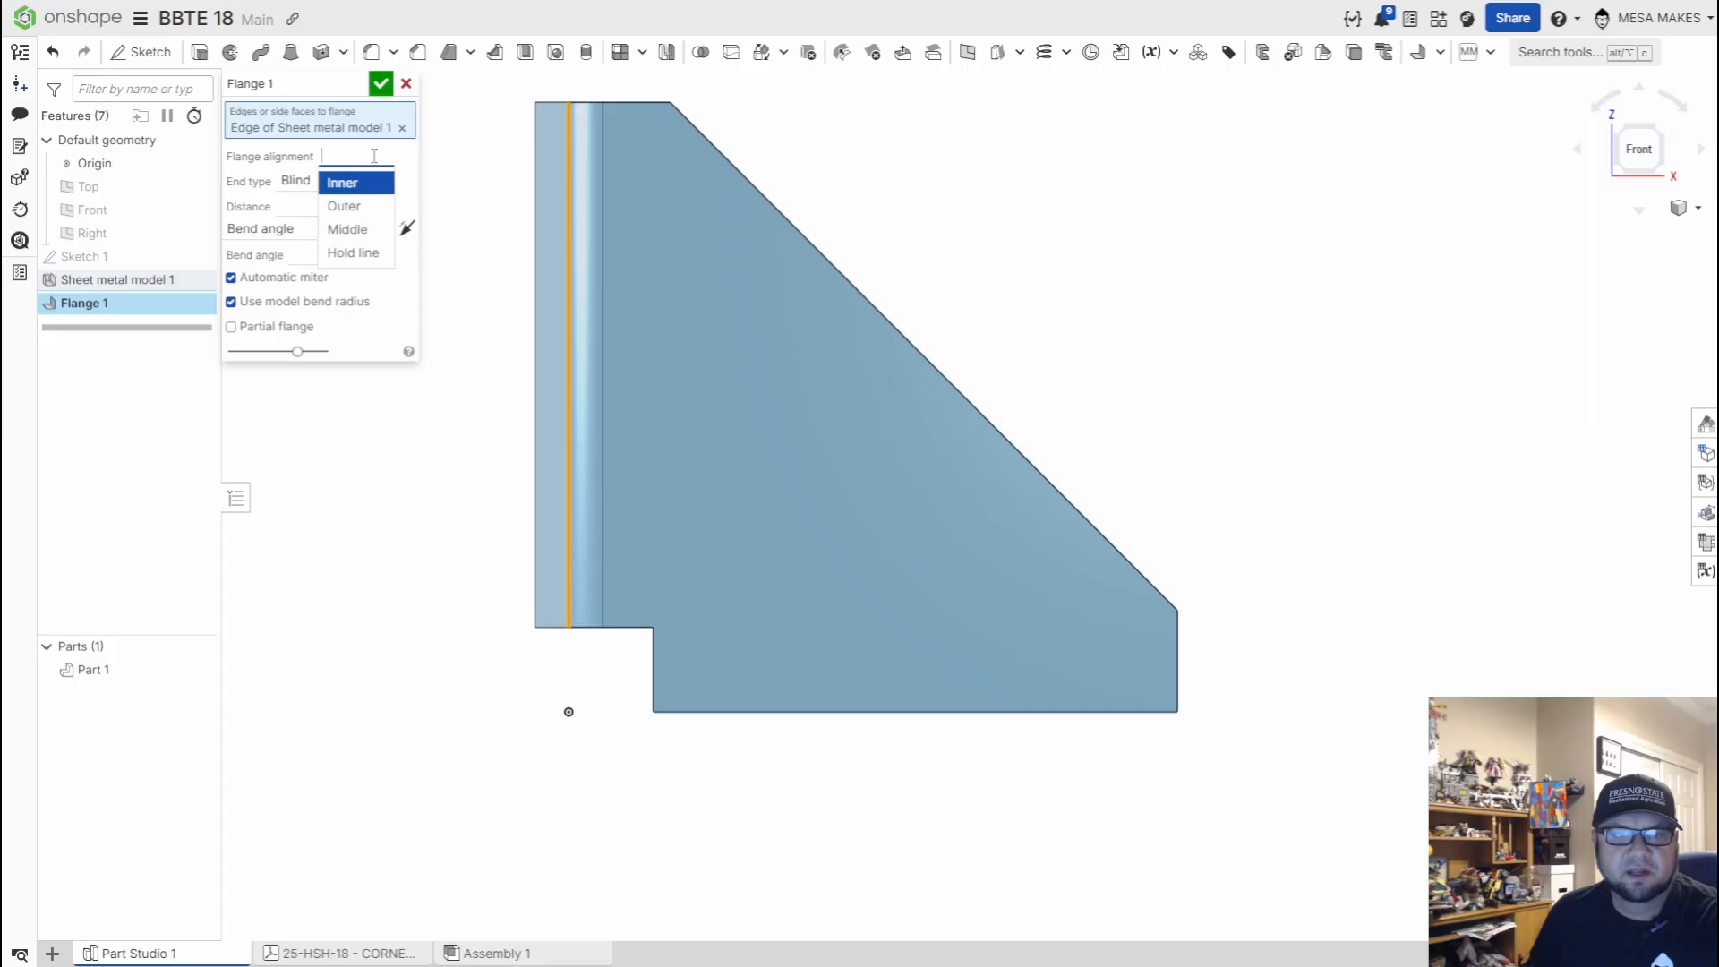
click(349, 207)
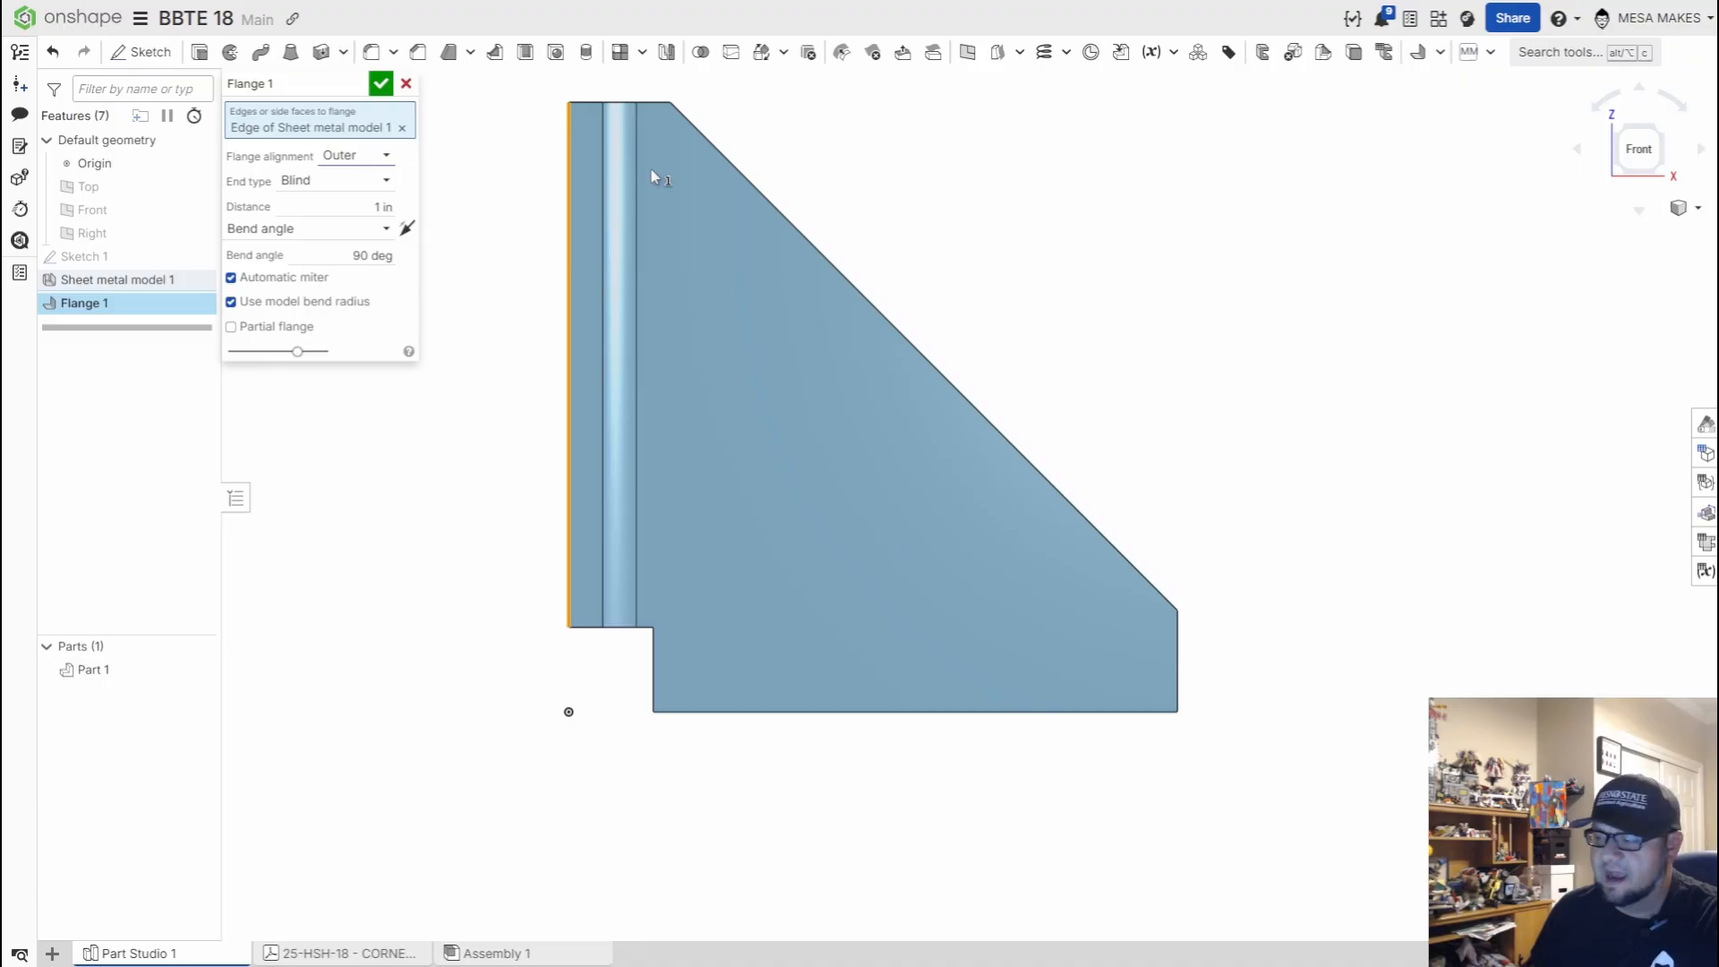
click(356, 155)
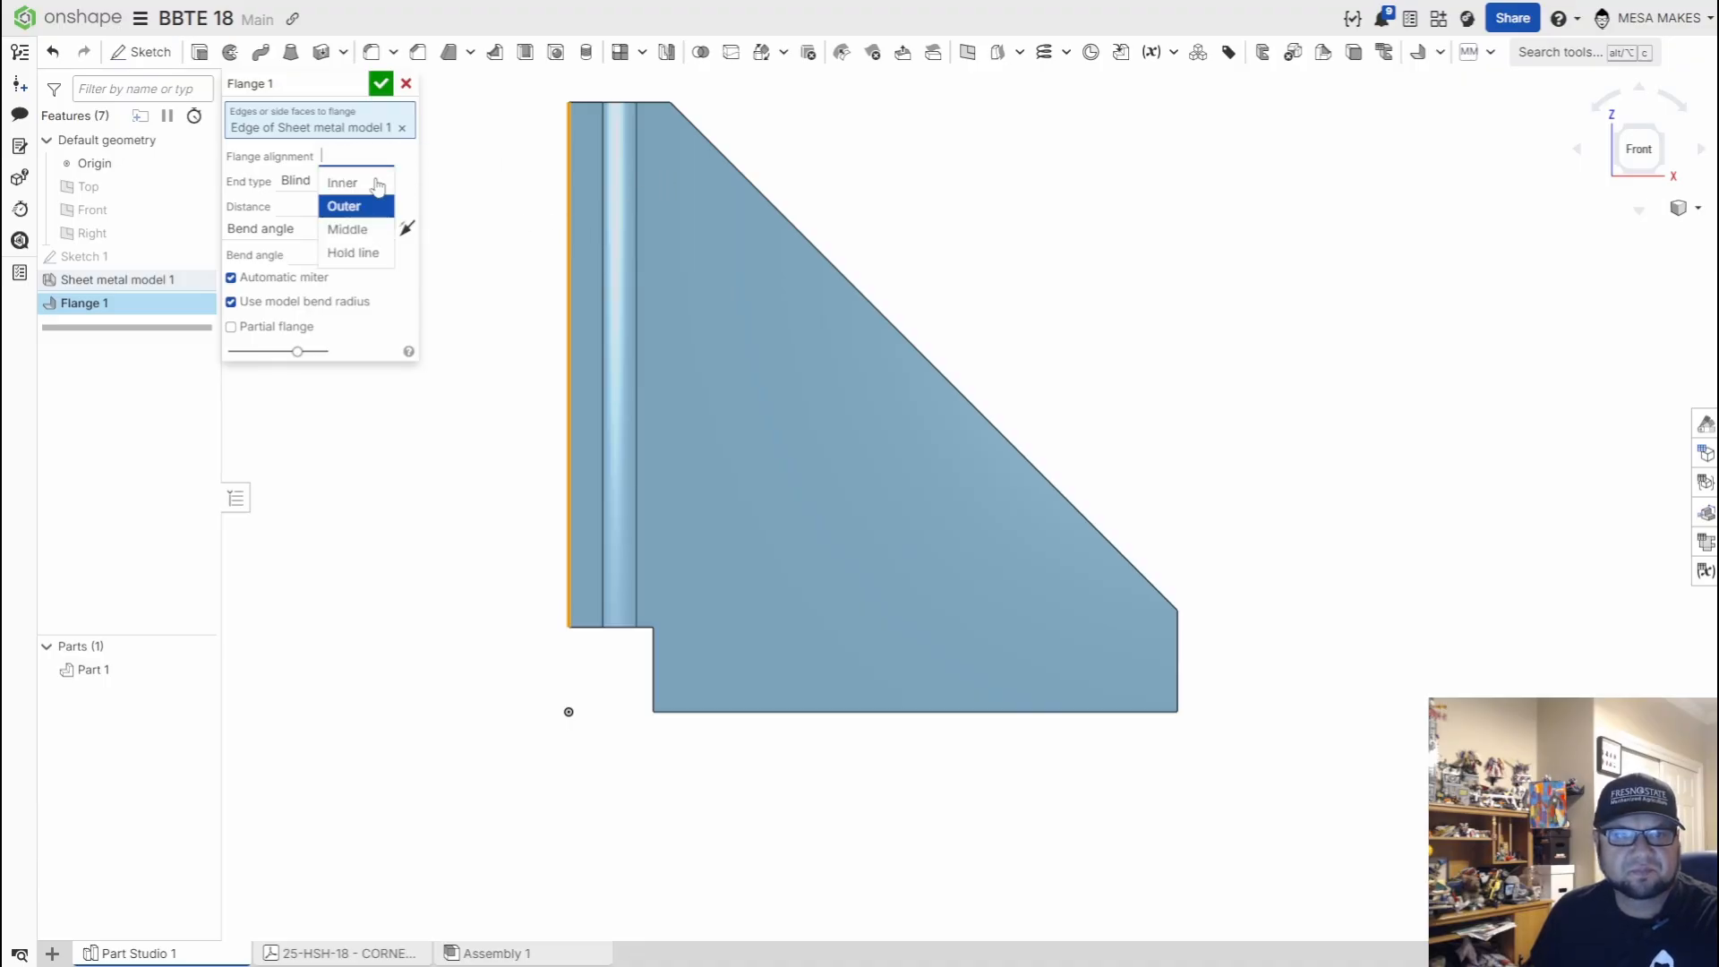
click(358, 229)
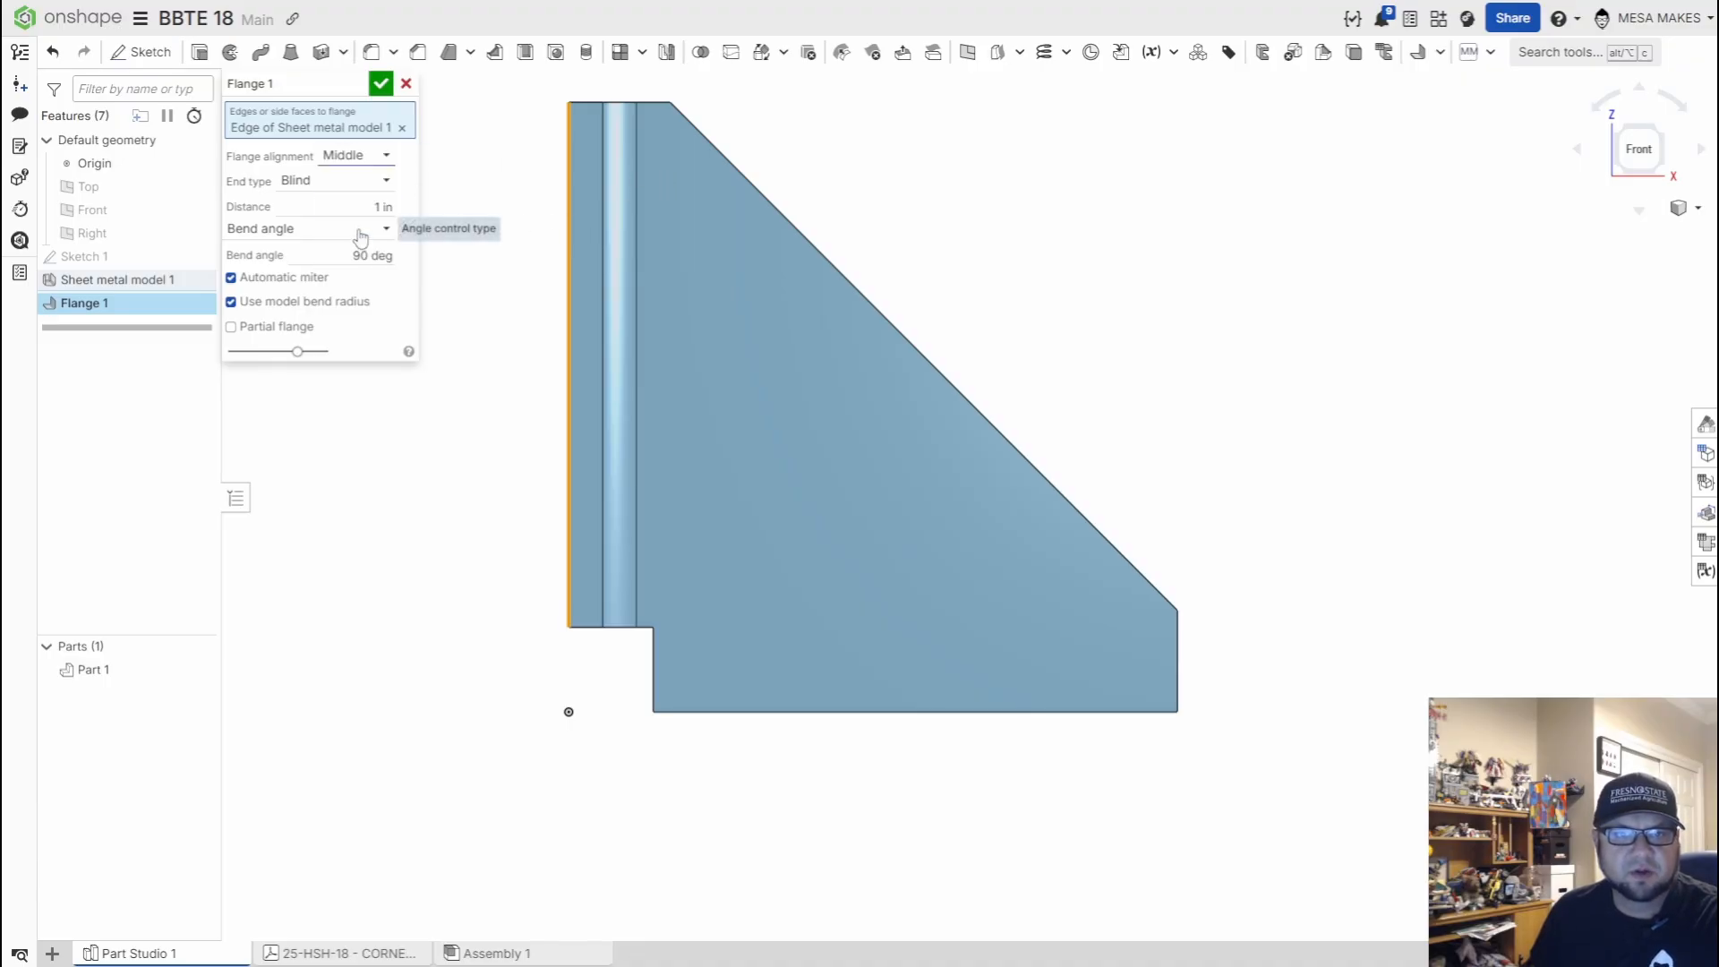
click(383, 156)
click(373, 252)
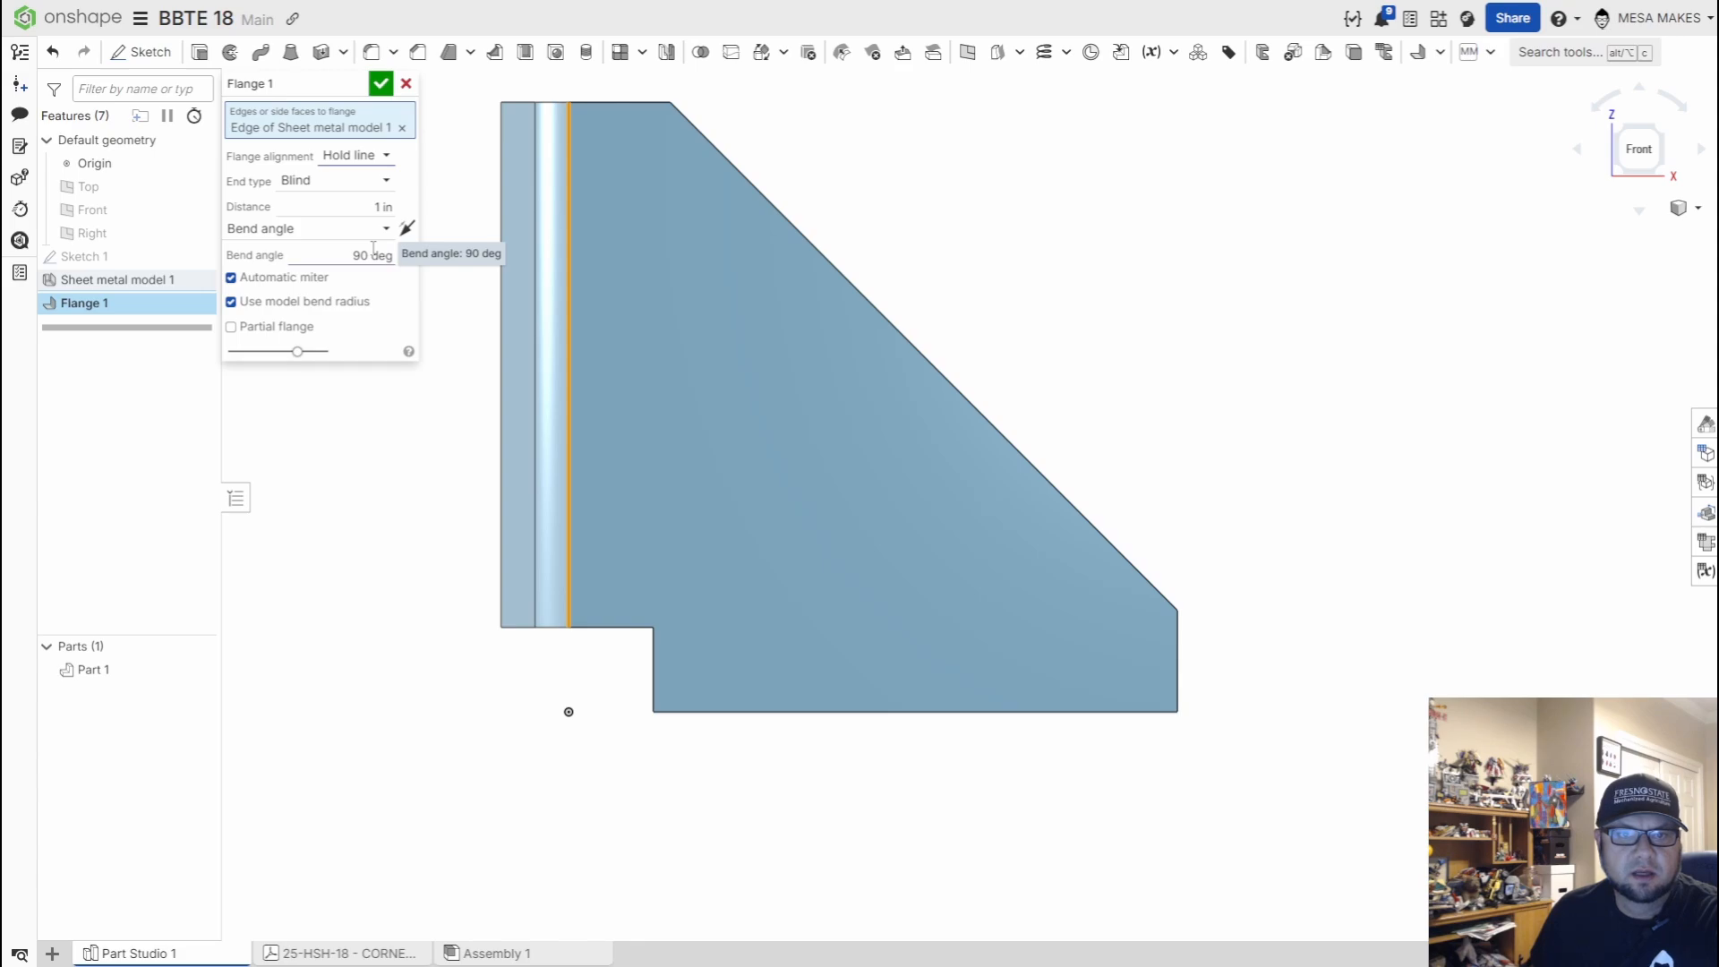
right_drag(564, 159, 575, 227)
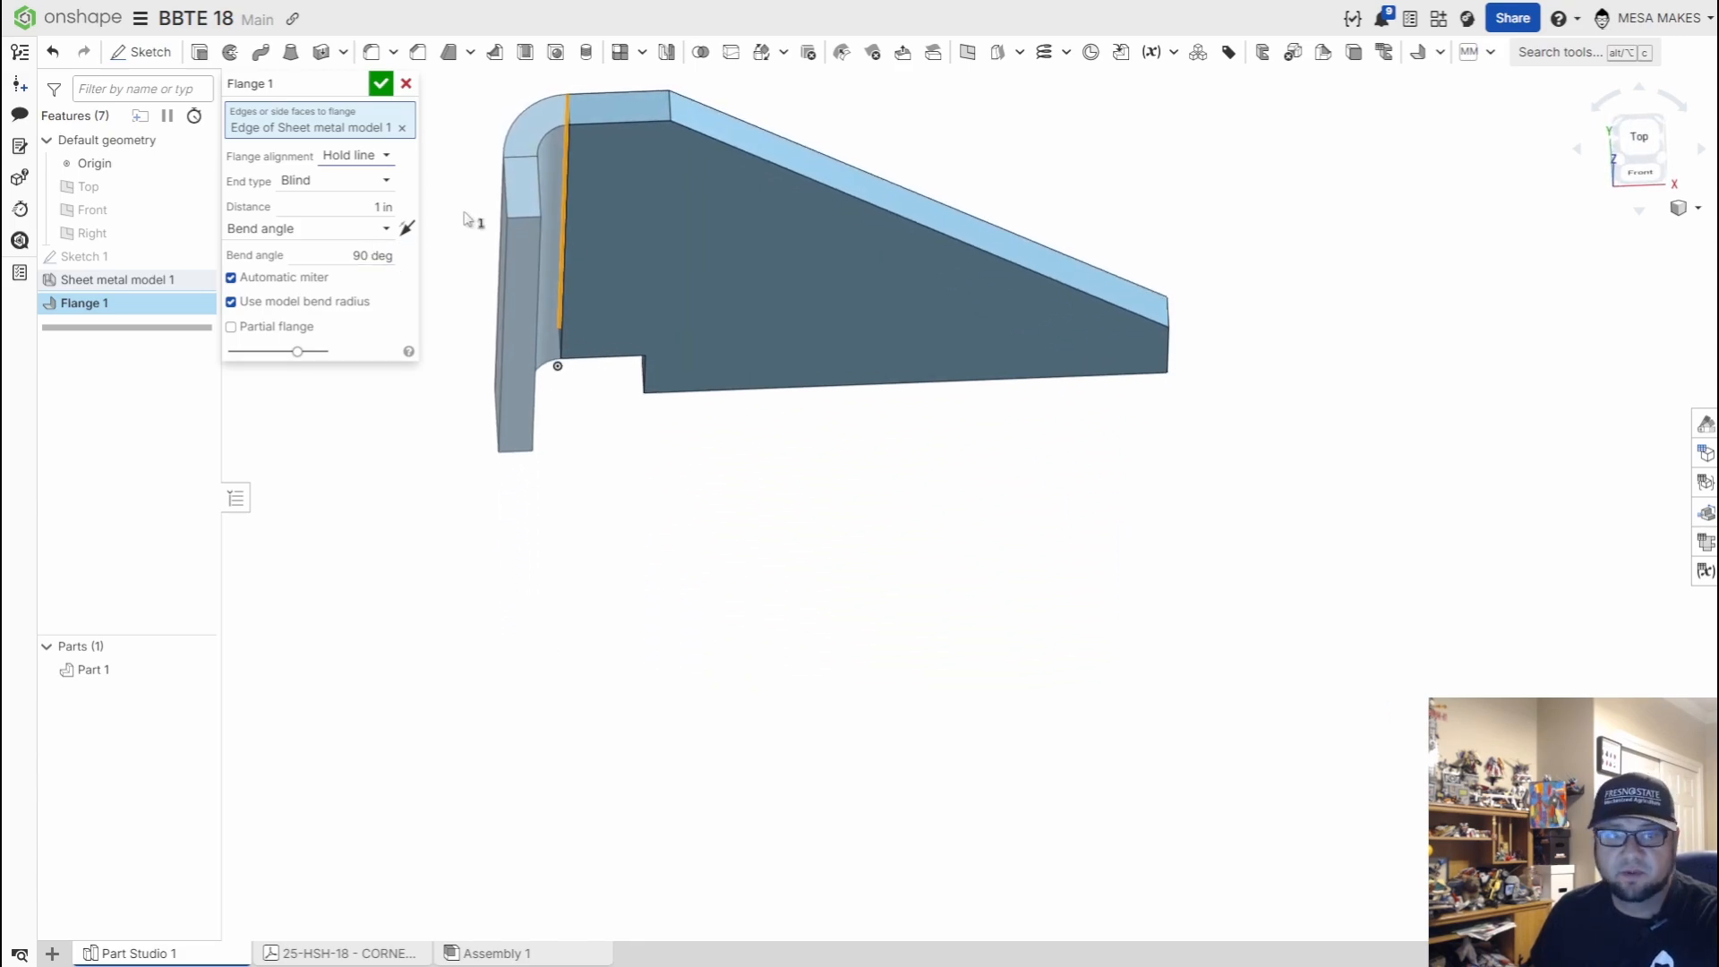
Set the flange alignment to Outer and the flange distance to 1.25 in
click(356, 156)
click(367, 203)
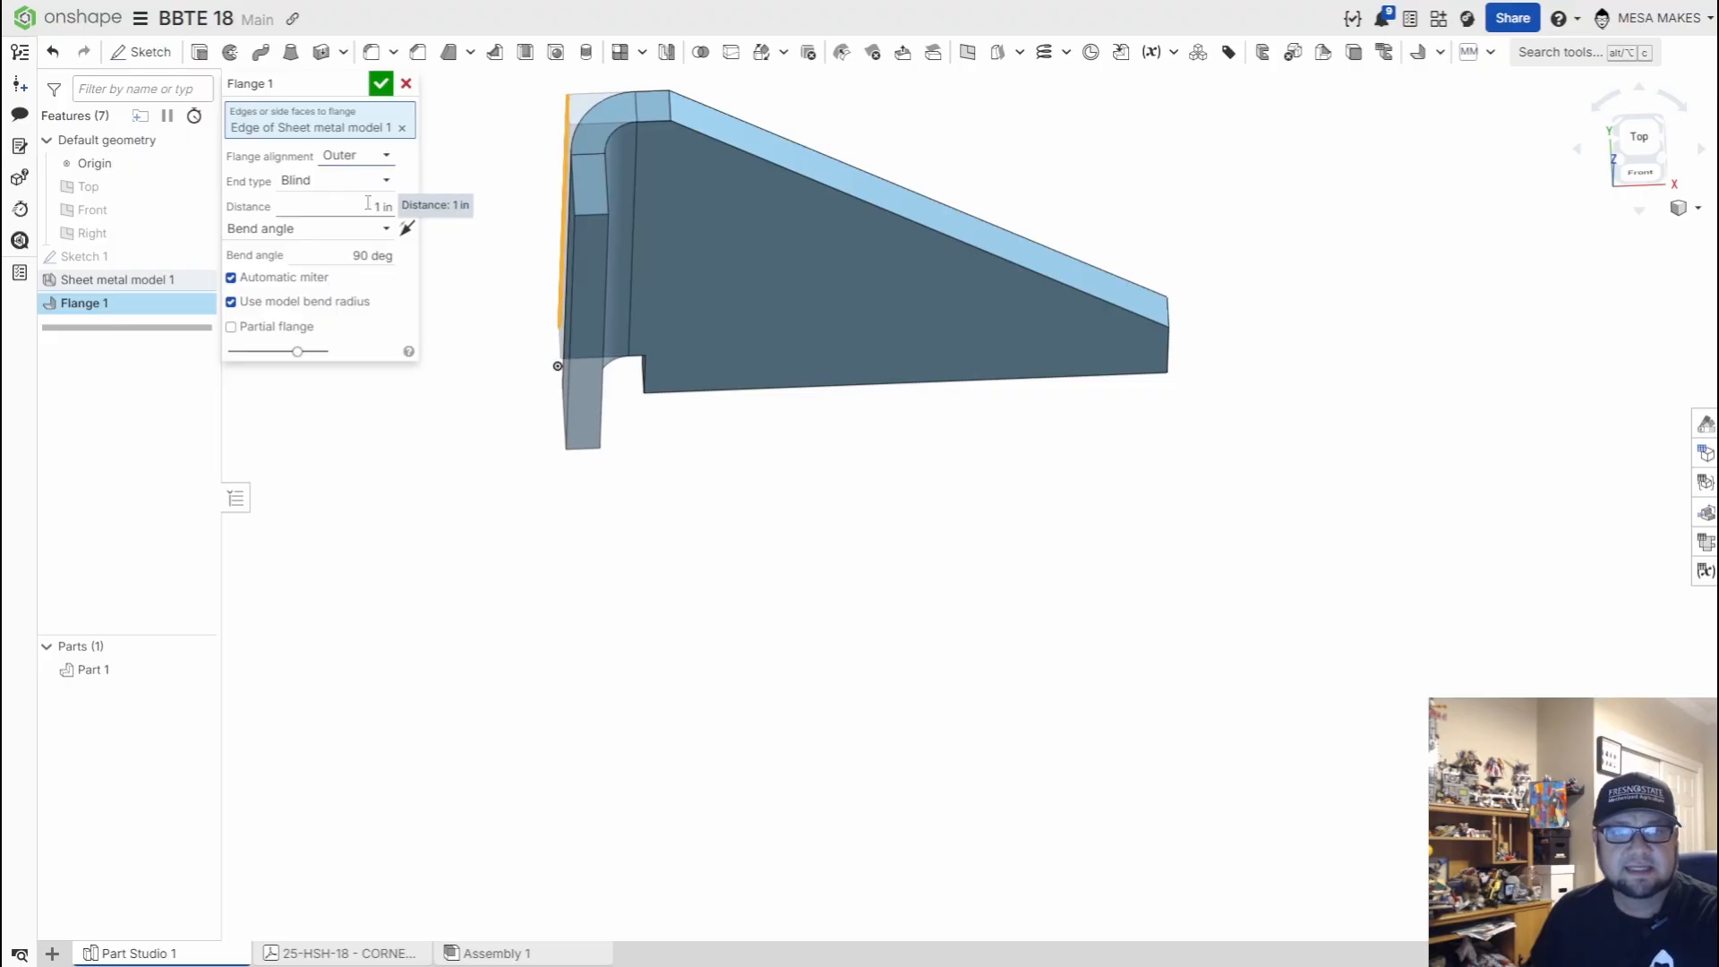
right_drag(749, 370, 717, 352)
click(378, 202)
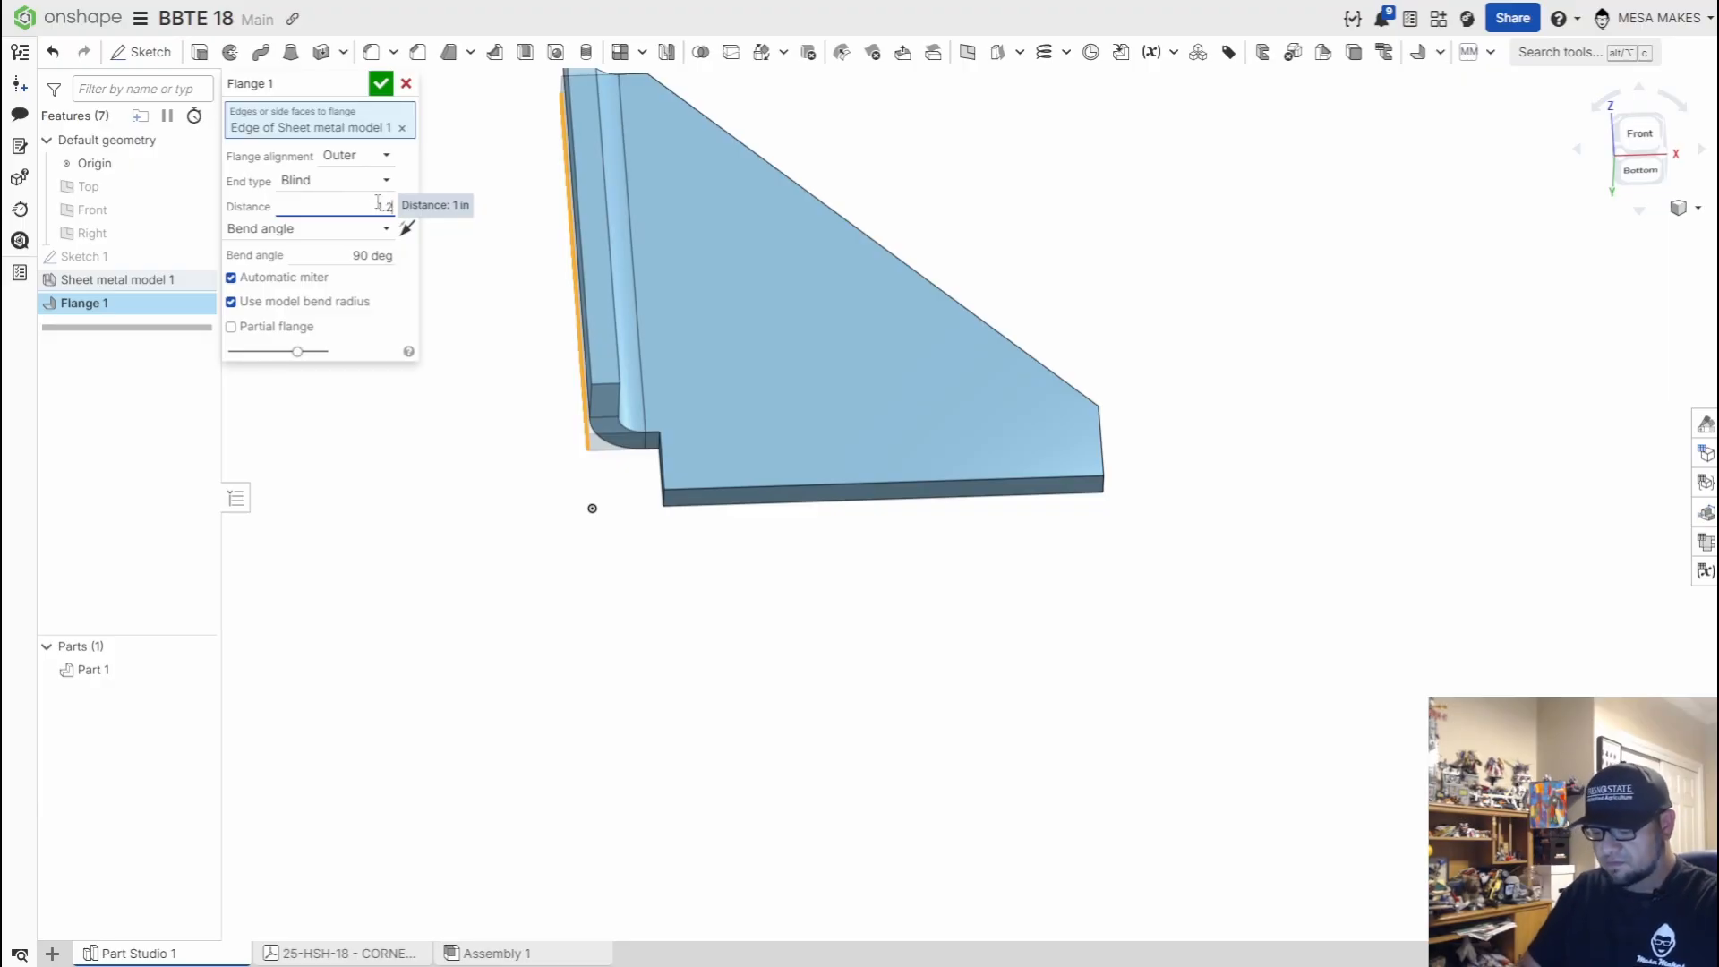
text(1.25)
key(Return)
Add the plate's bottom horizontal edge to the same flange feature
scroll(452, 285, down, 3)
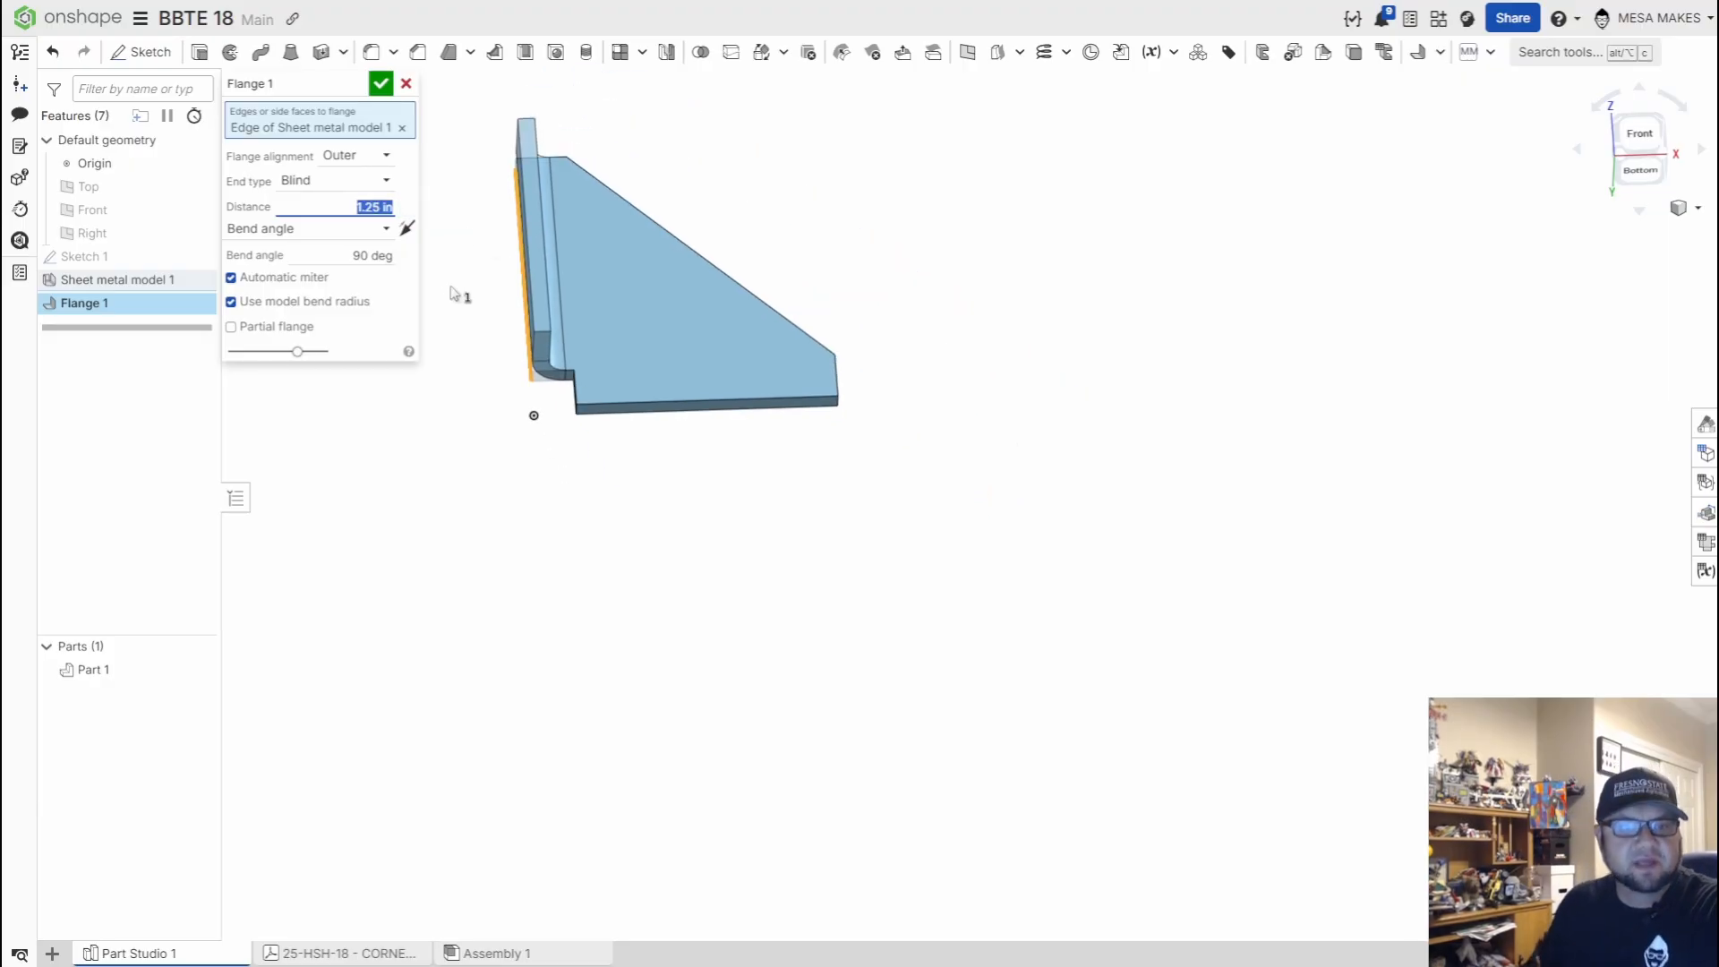
right_drag(551, 392, 552, 419)
middle_drag(576, 419, 597, 554)
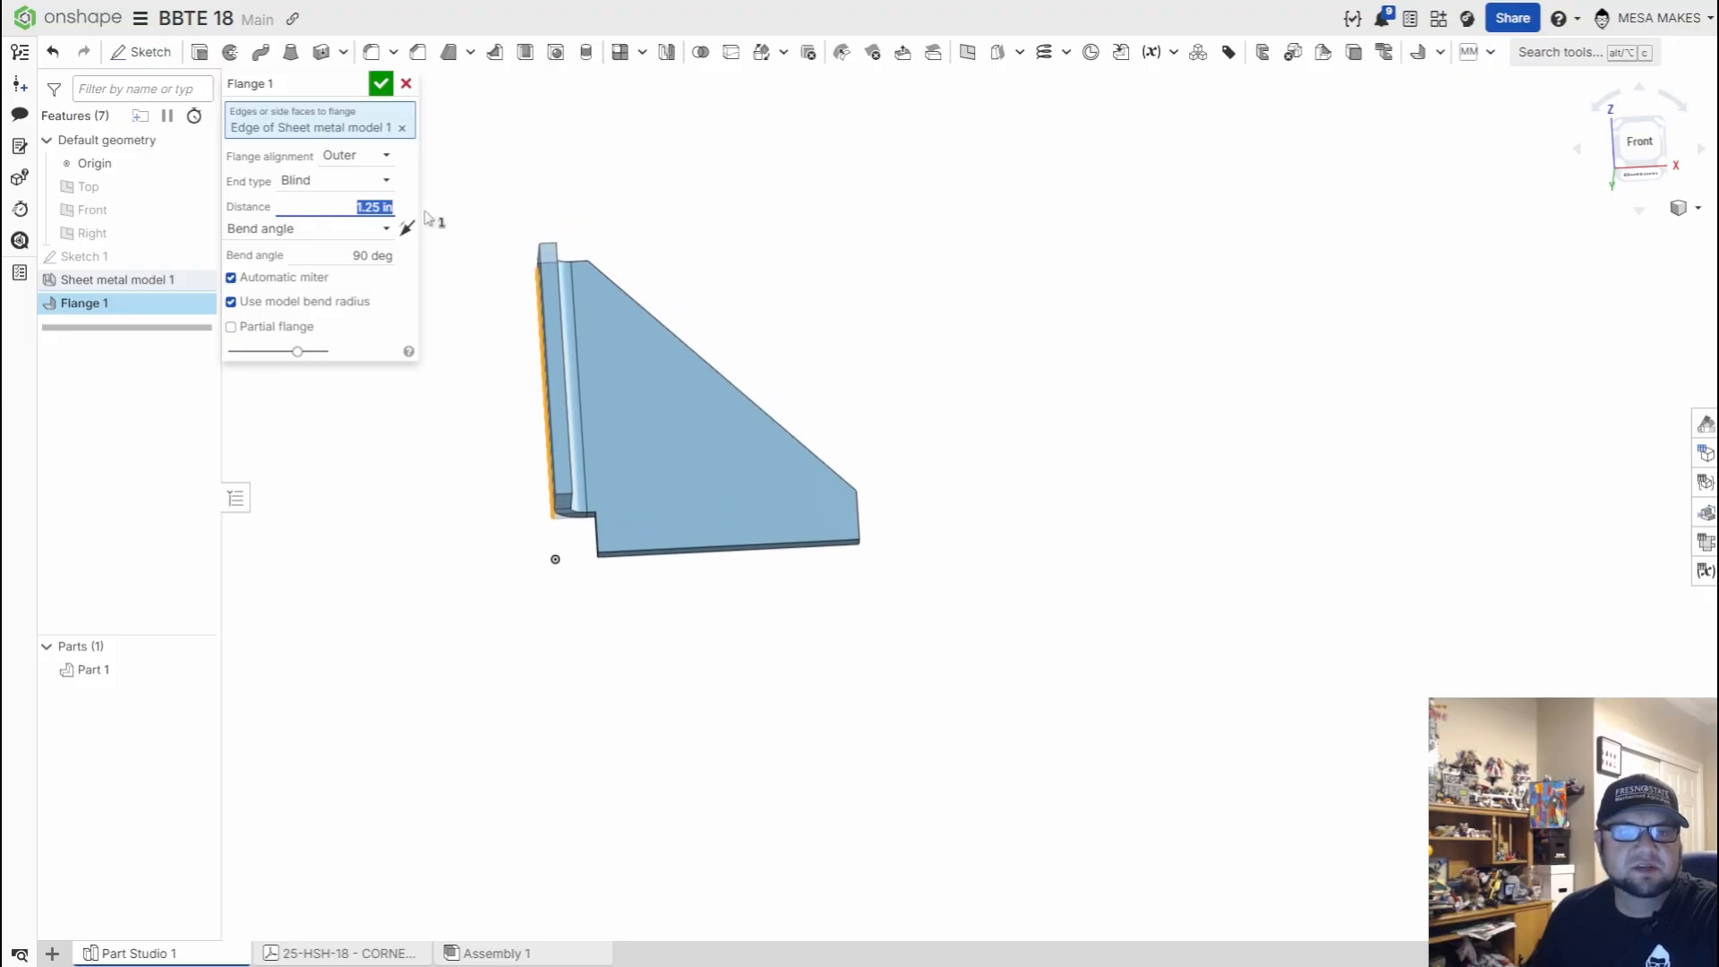
click(350, 131)
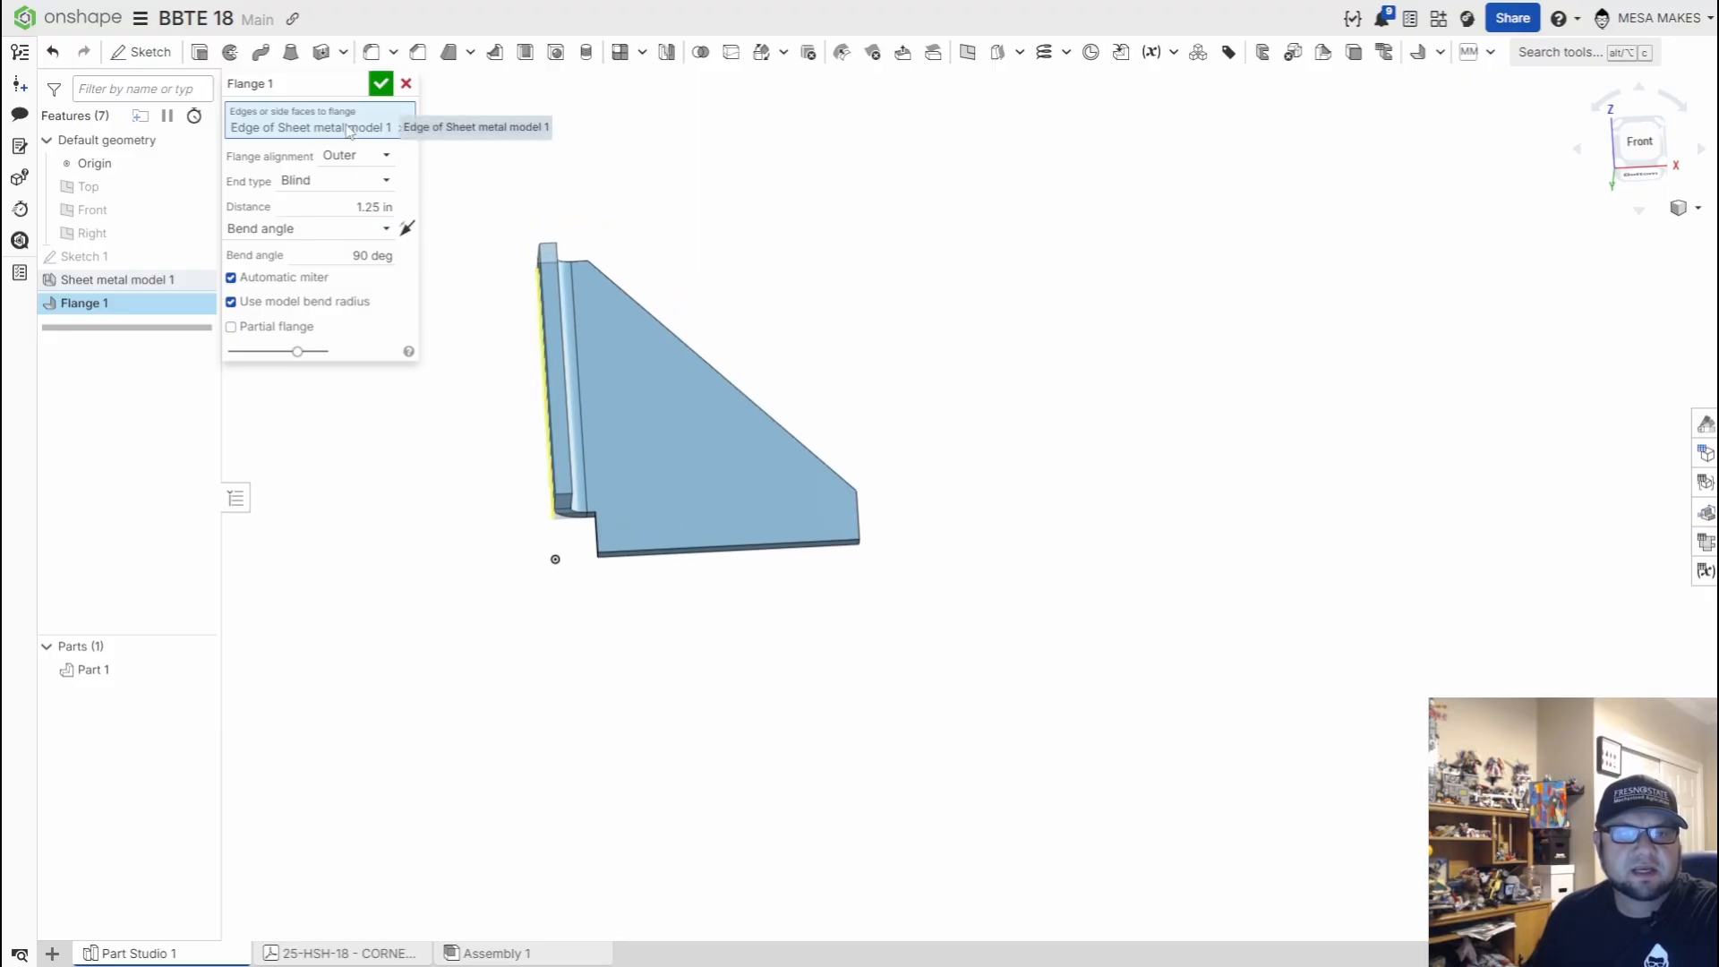
click(719, 562)
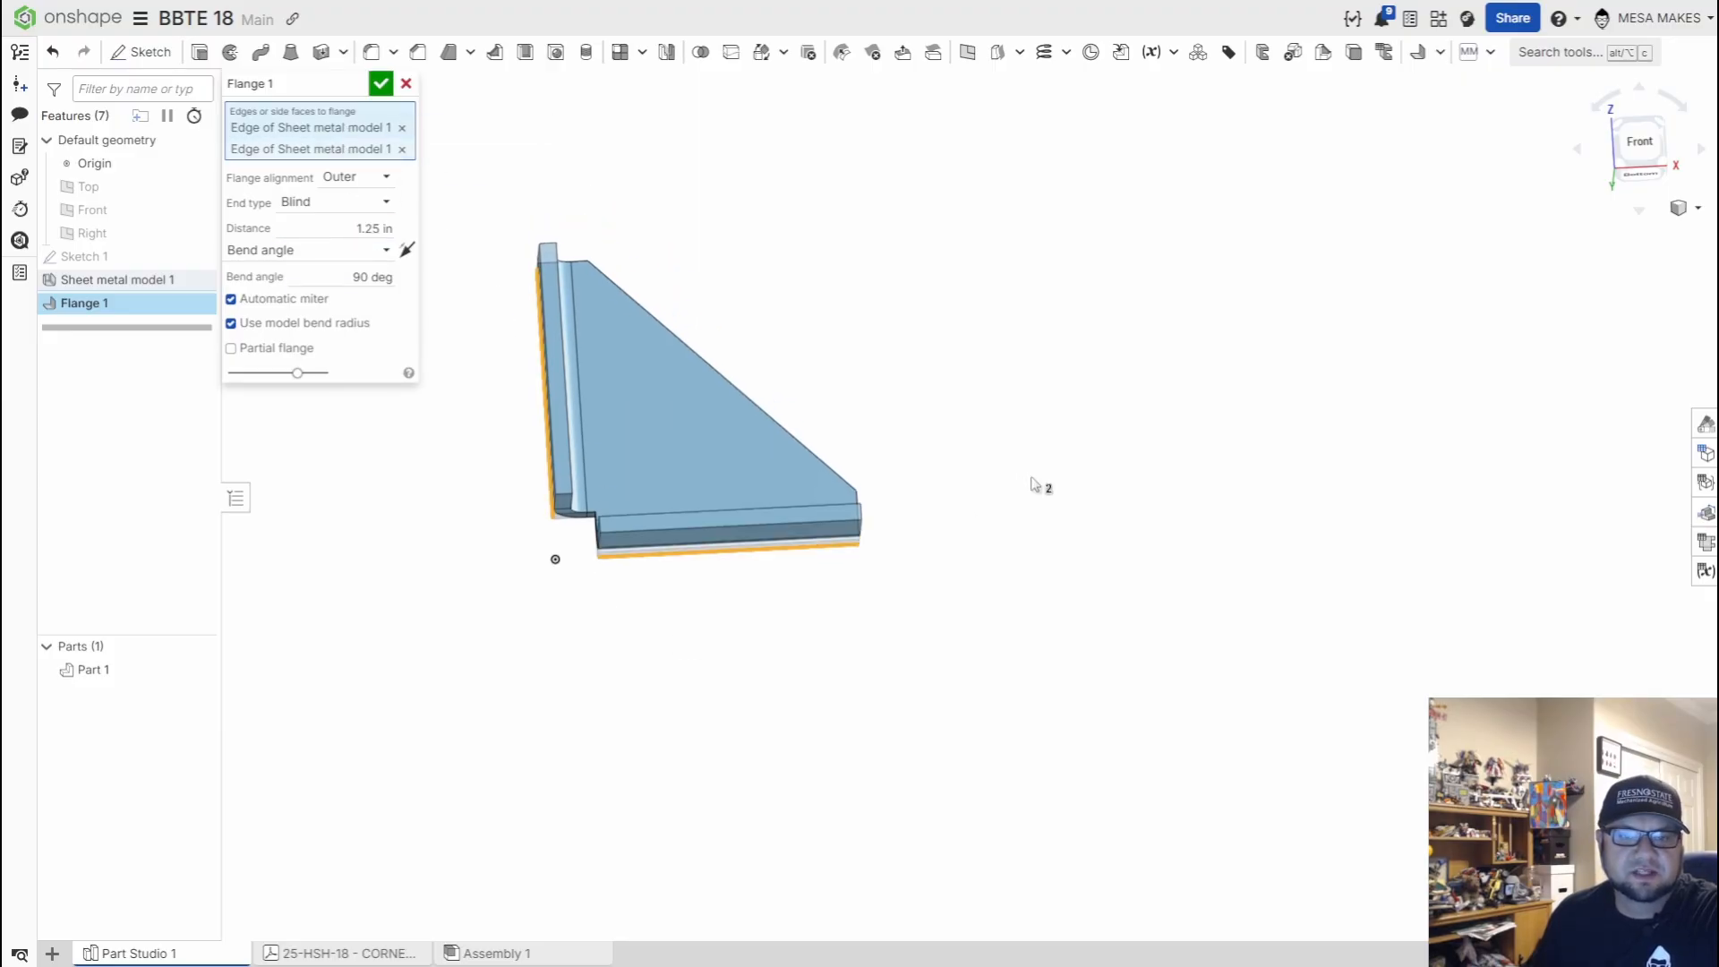
Accept the flange feature on the plate's vertical and bottom edges and inspect the bends and corner notch
right_drag(1034, 486, 846, 530)
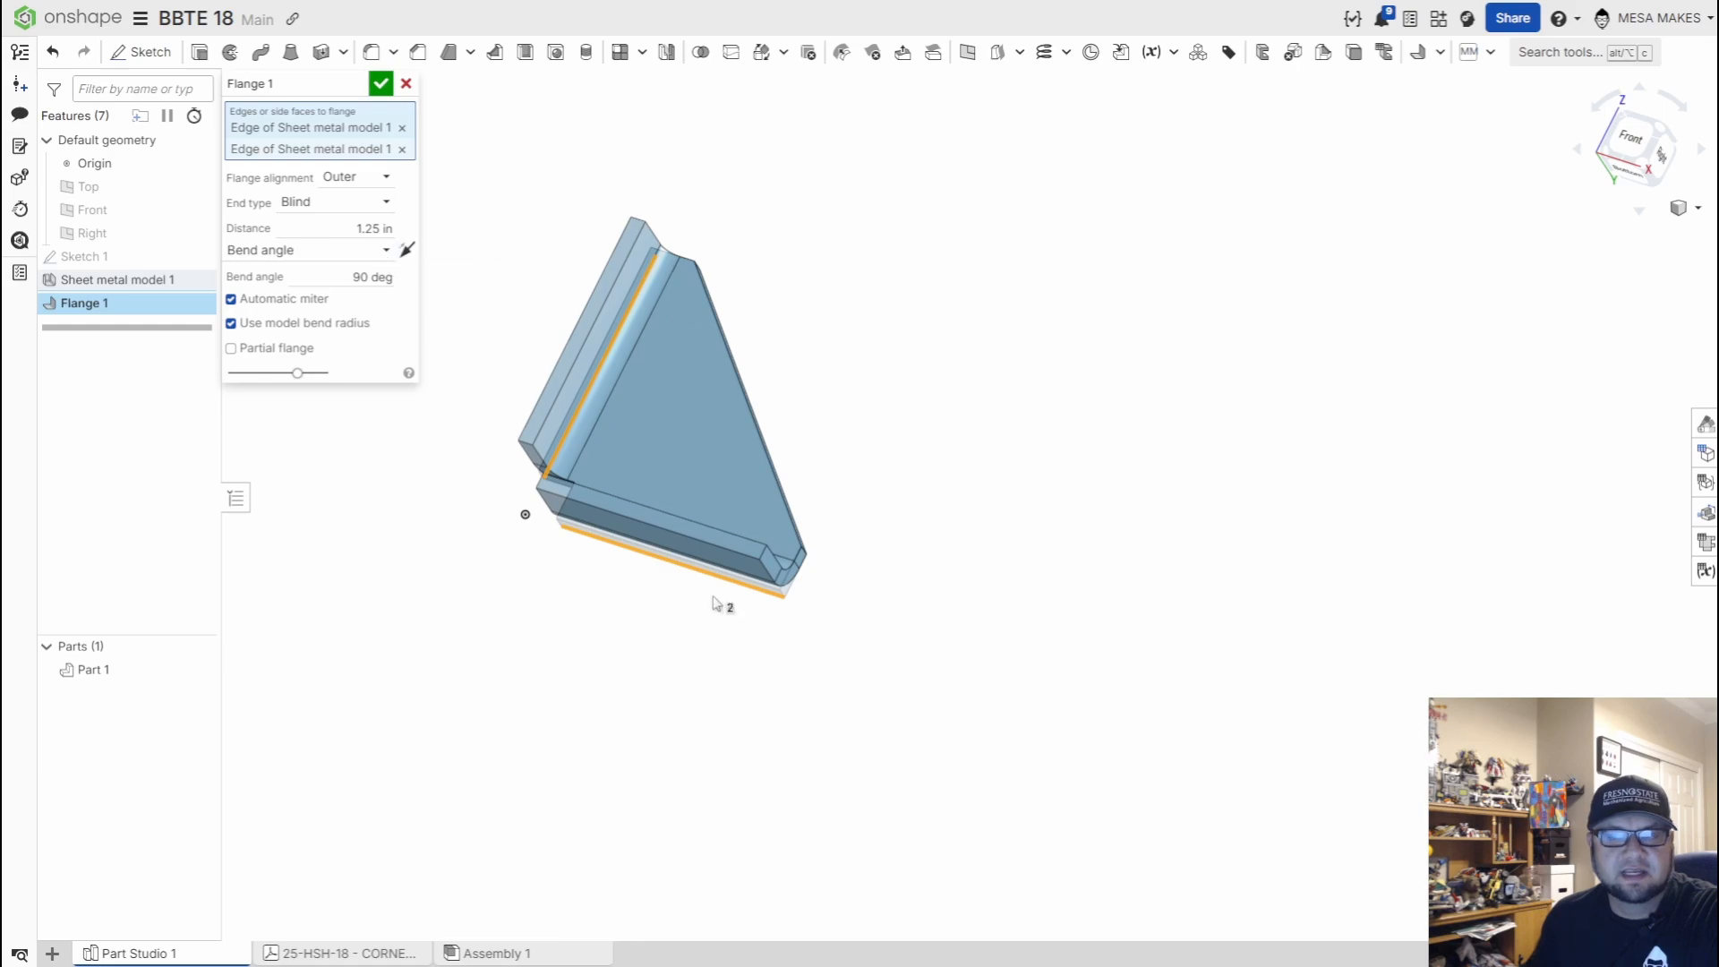
click(381, 86)
scroll(642, 582, down, 3)
right_drag(641, 581, 689, 537)
scroll(689, 537, up, 3)
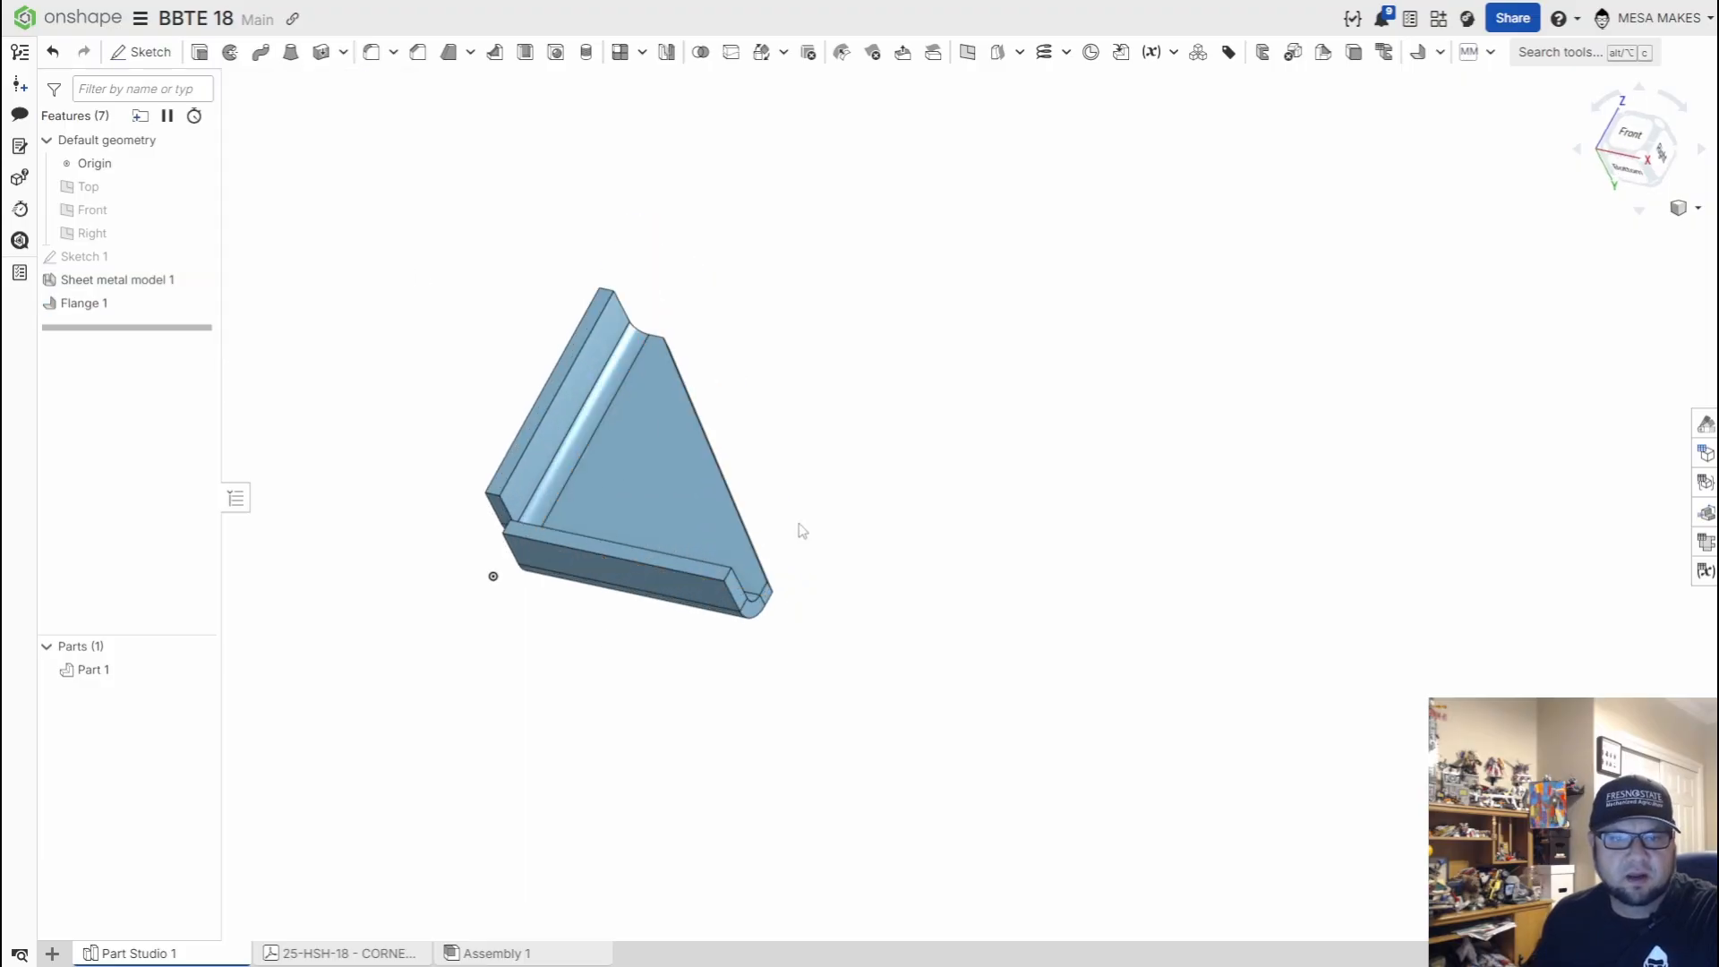
right_drag(803, 531, 942, 662)
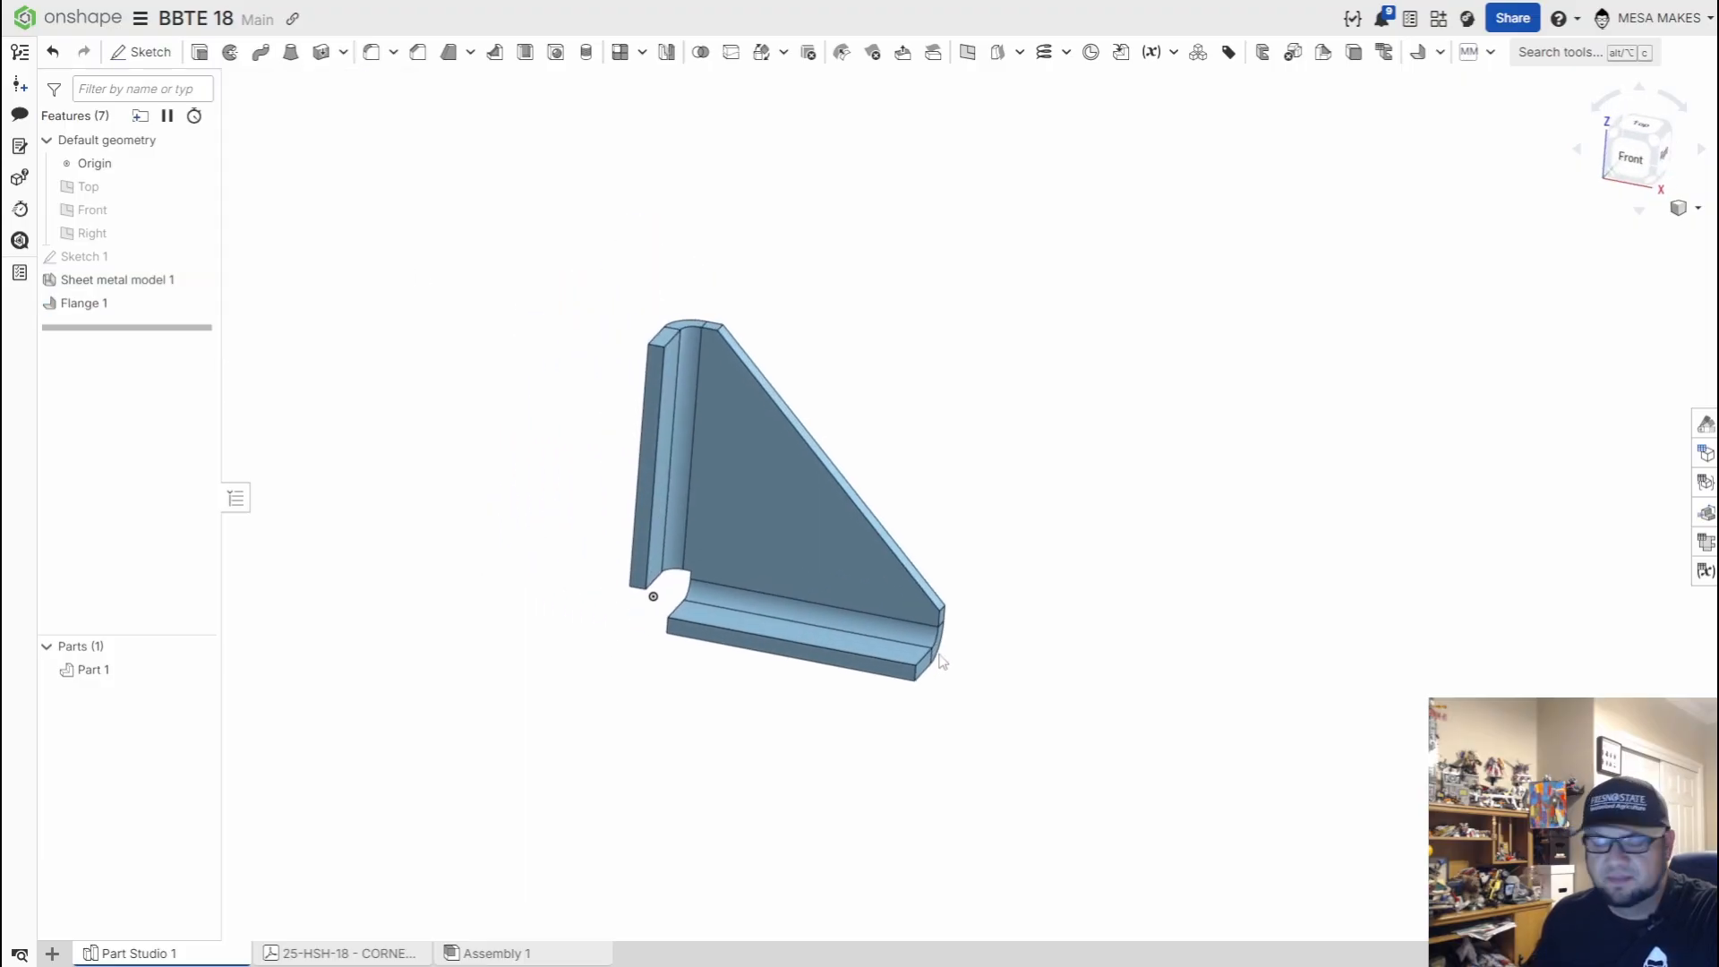
scroll(797, 677, up, 4)
scroll(800, 665, down, 2)
middle_drag(837, 488, 932, 621)
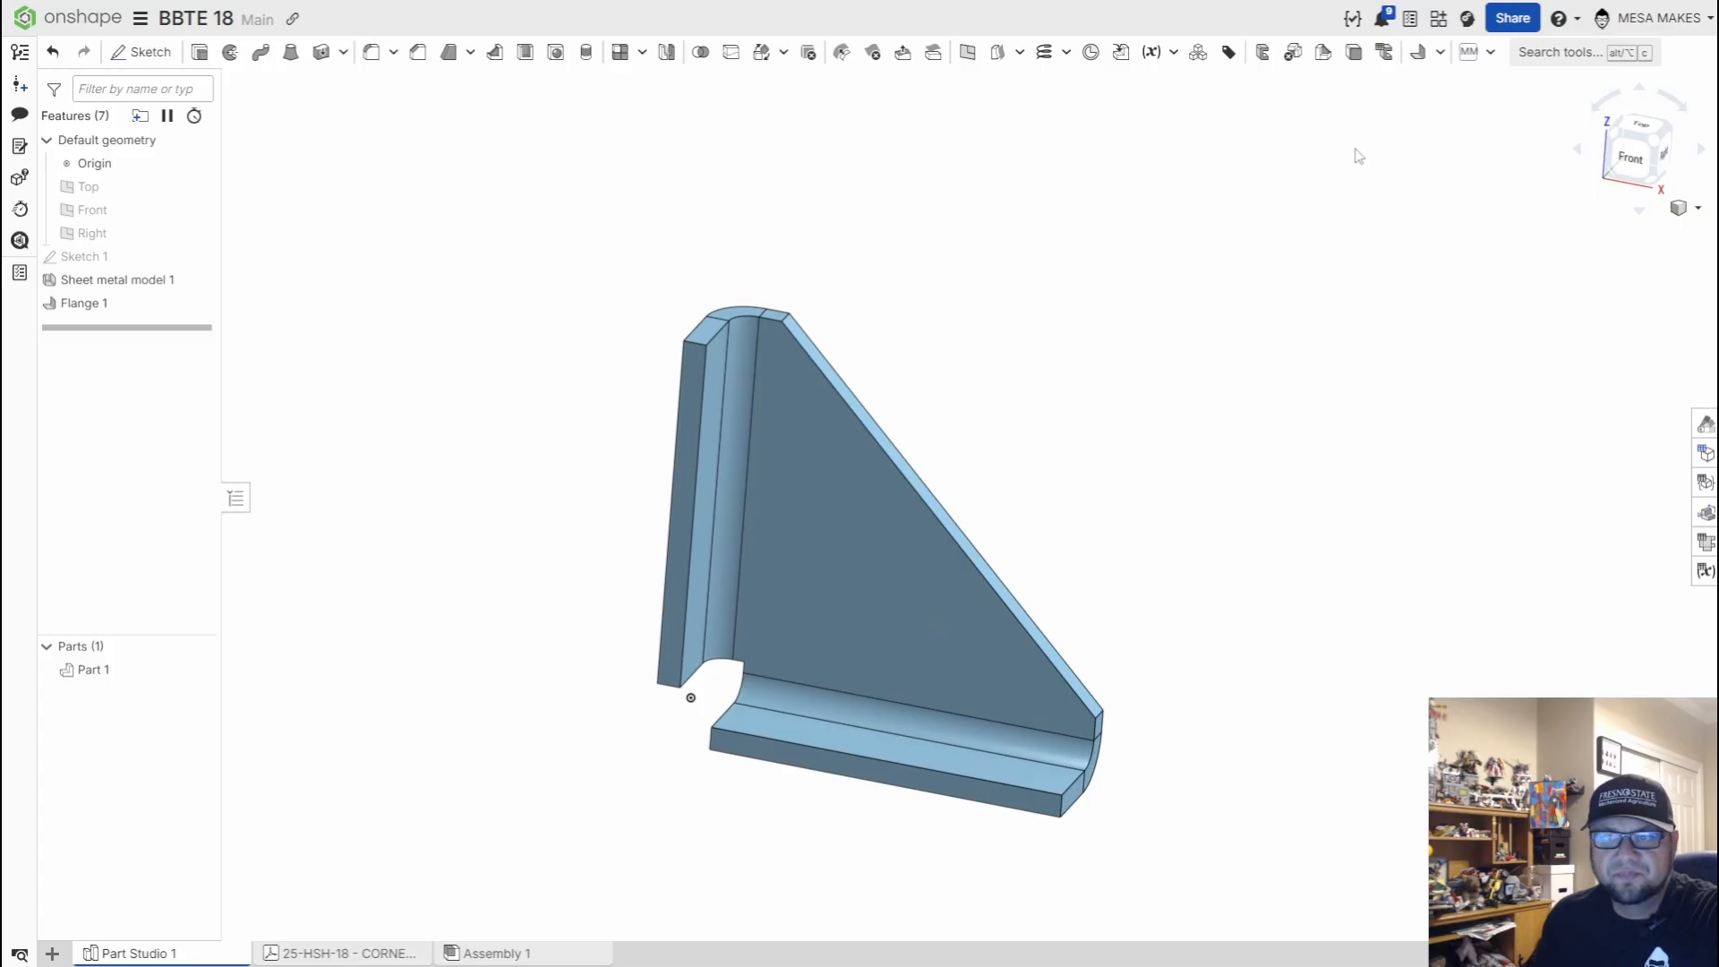
Start a sheet metal corner break as a 0.25 in chamfer on both outer corners of the bottom flange
scroll(801, 758, up, 5)
right_drag(801, 759, 690, 675)
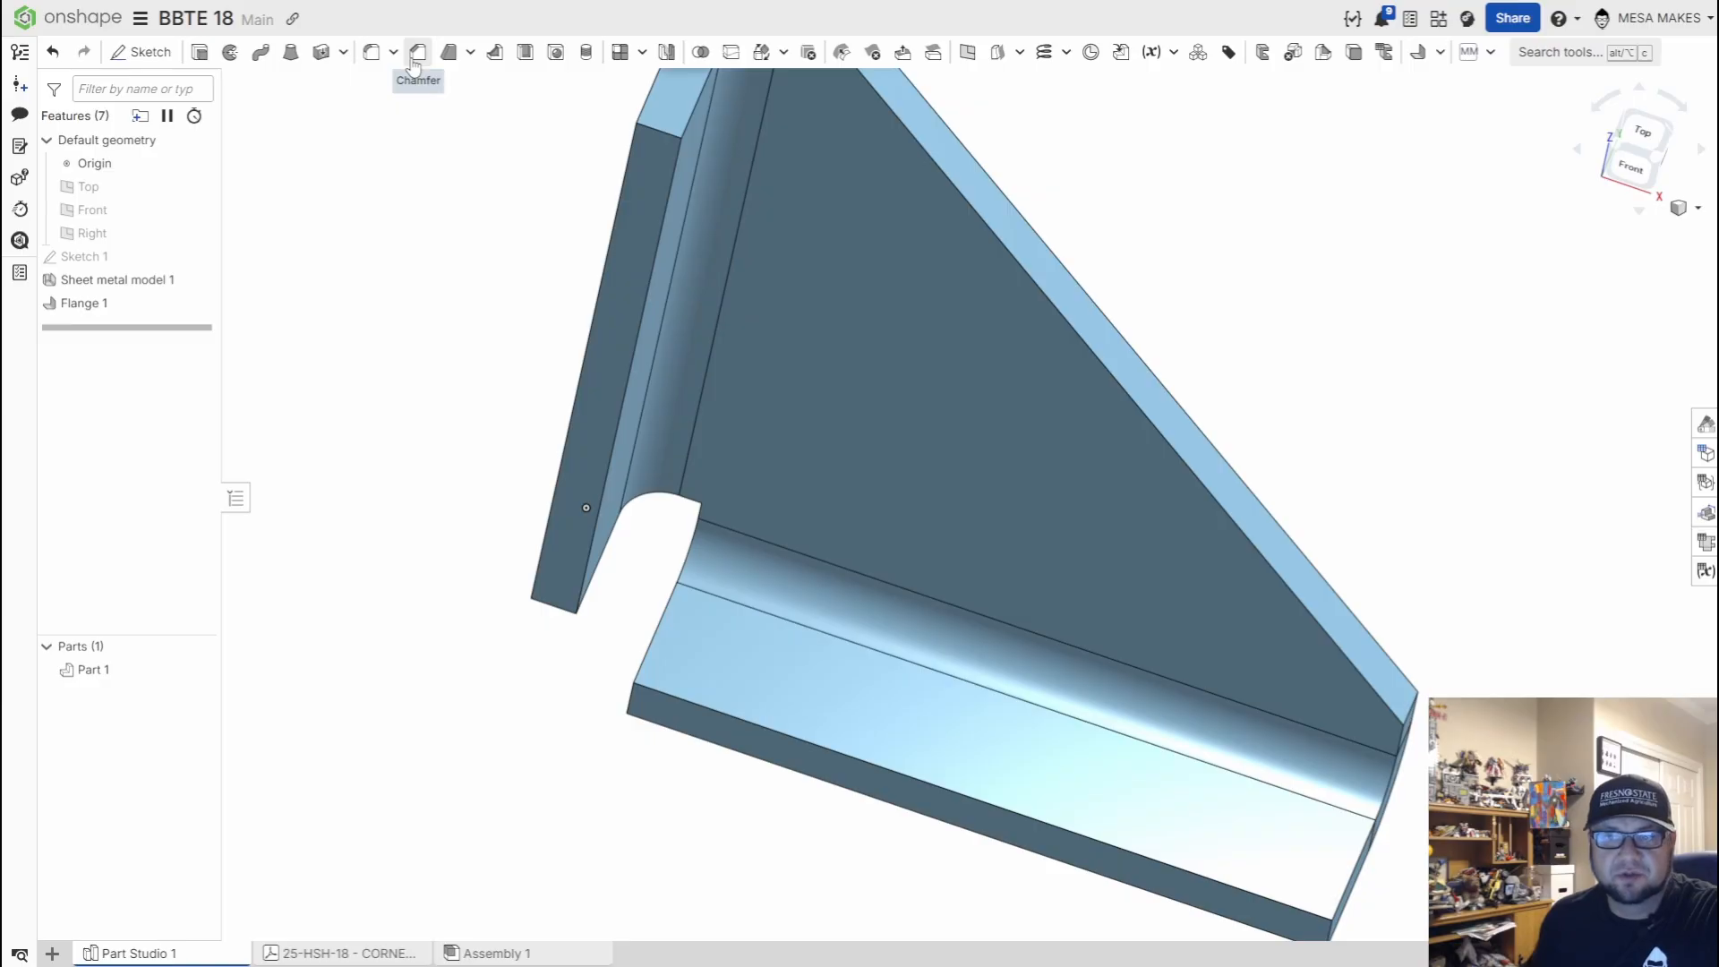
click(1442, 53)
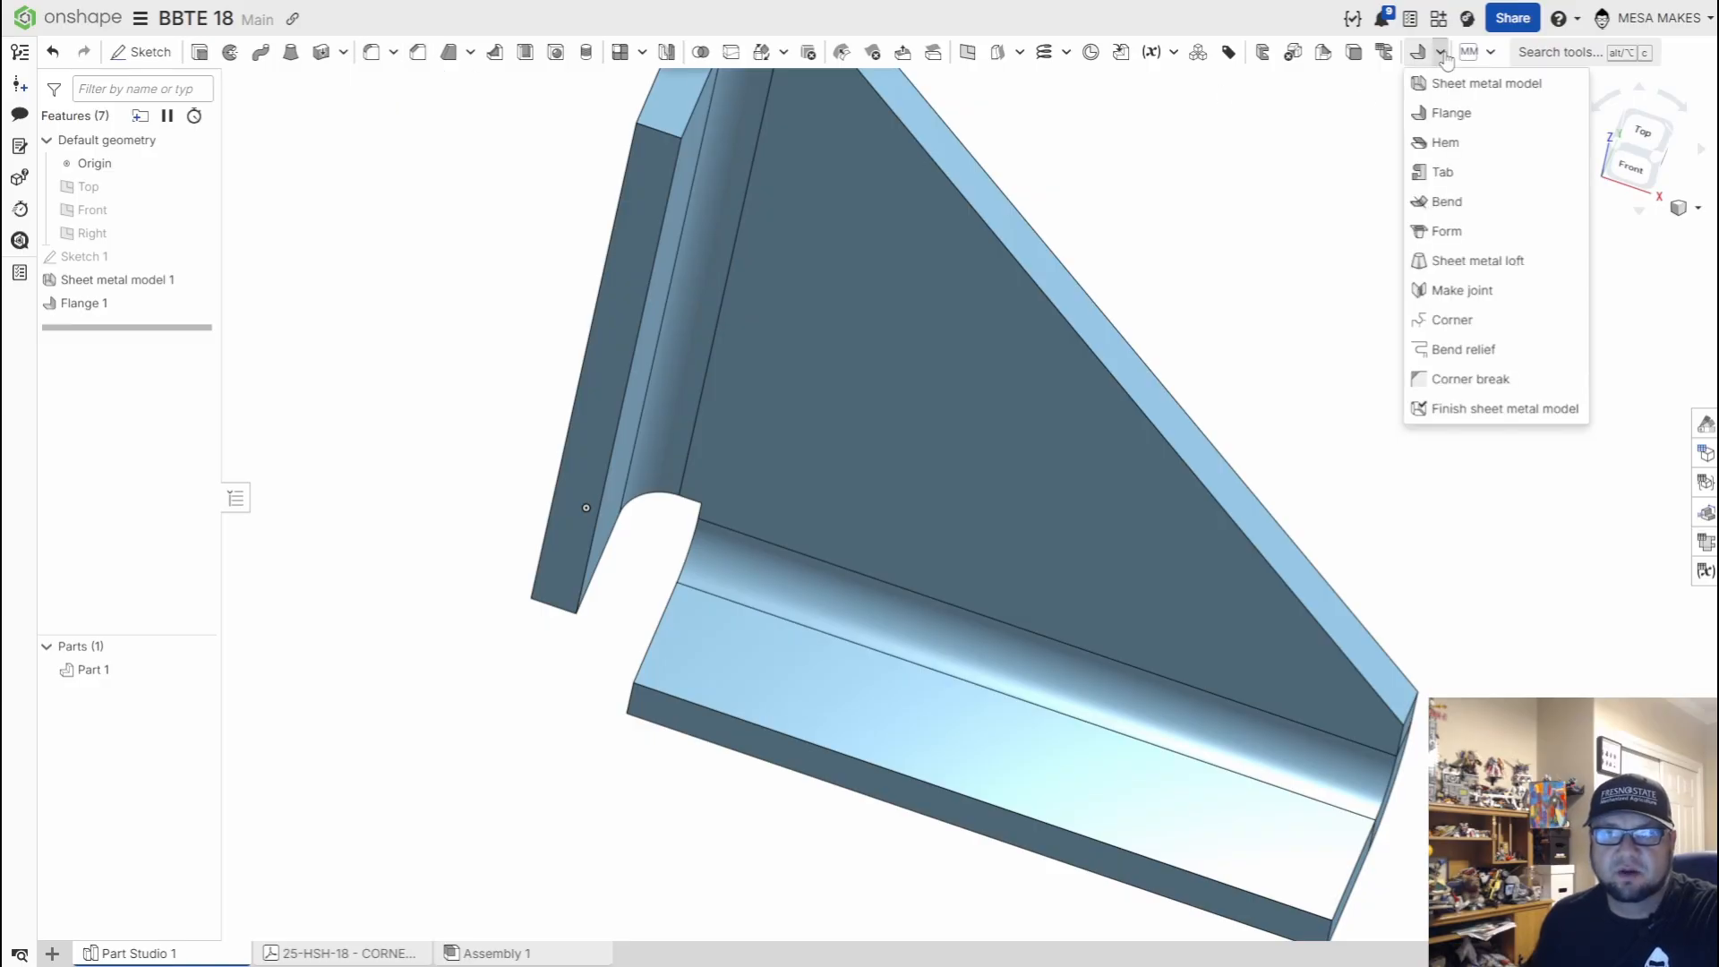
click(1462, 379)
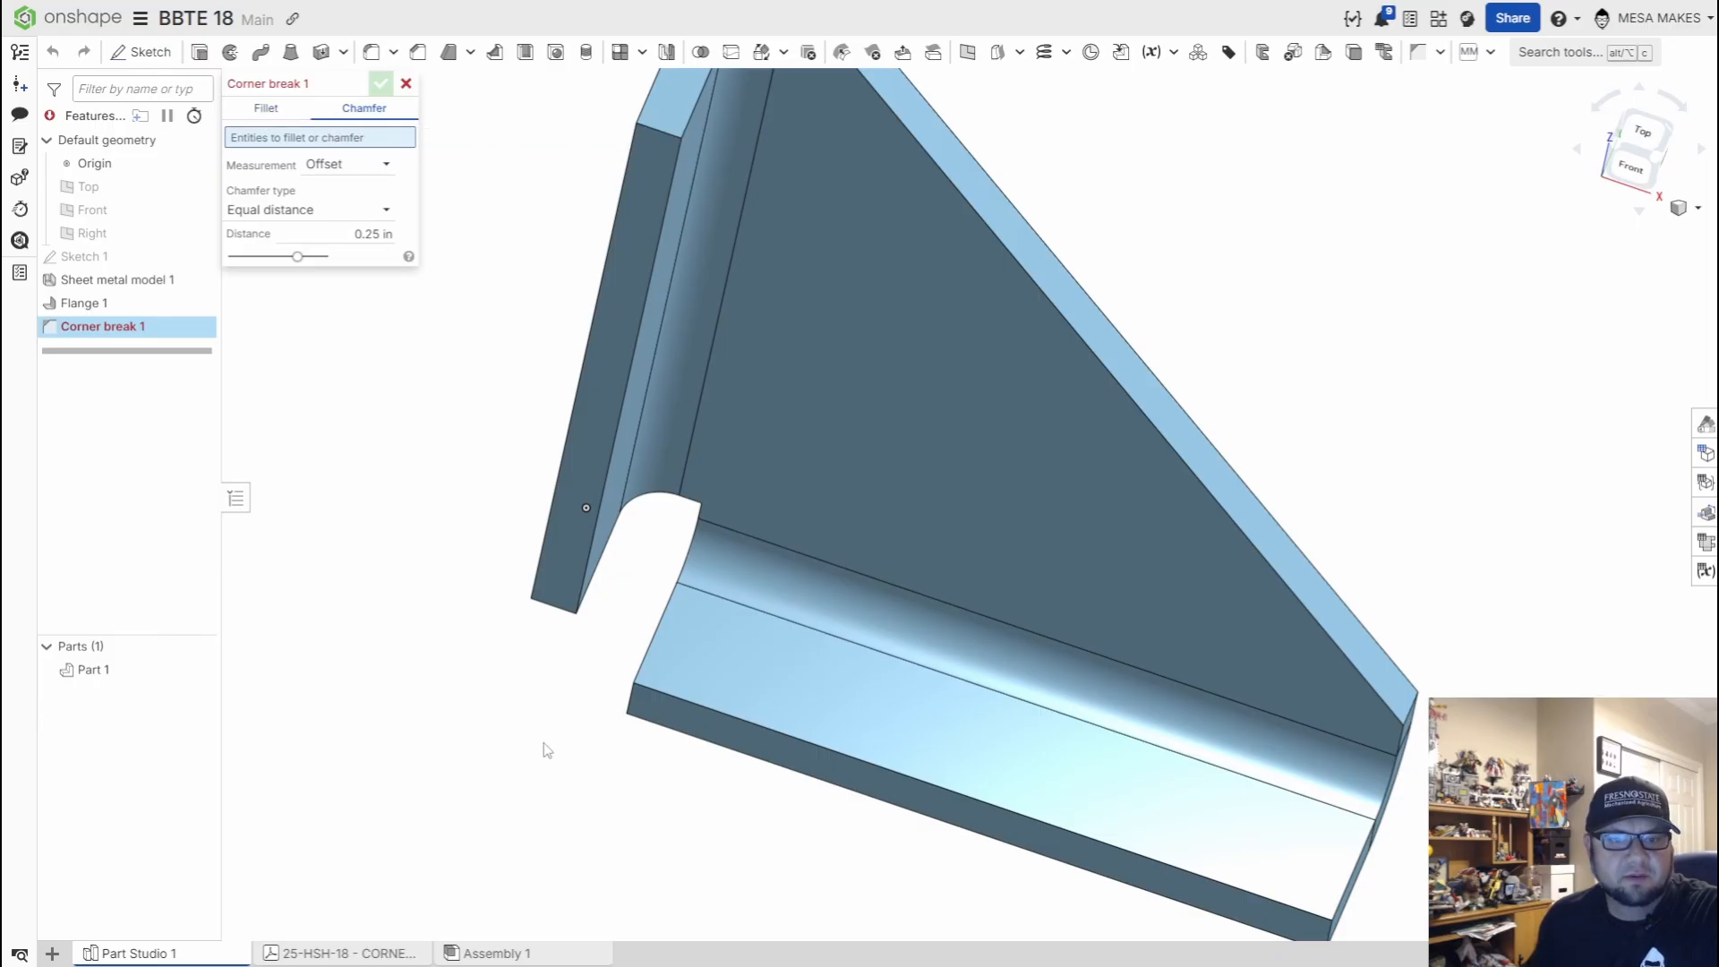
right_drag(547, 751, 577, 746)
drag(577, 745, 712, 607)
middle_drag(707, 669, 448, 643)
drag(974, 883, 1214, 807)
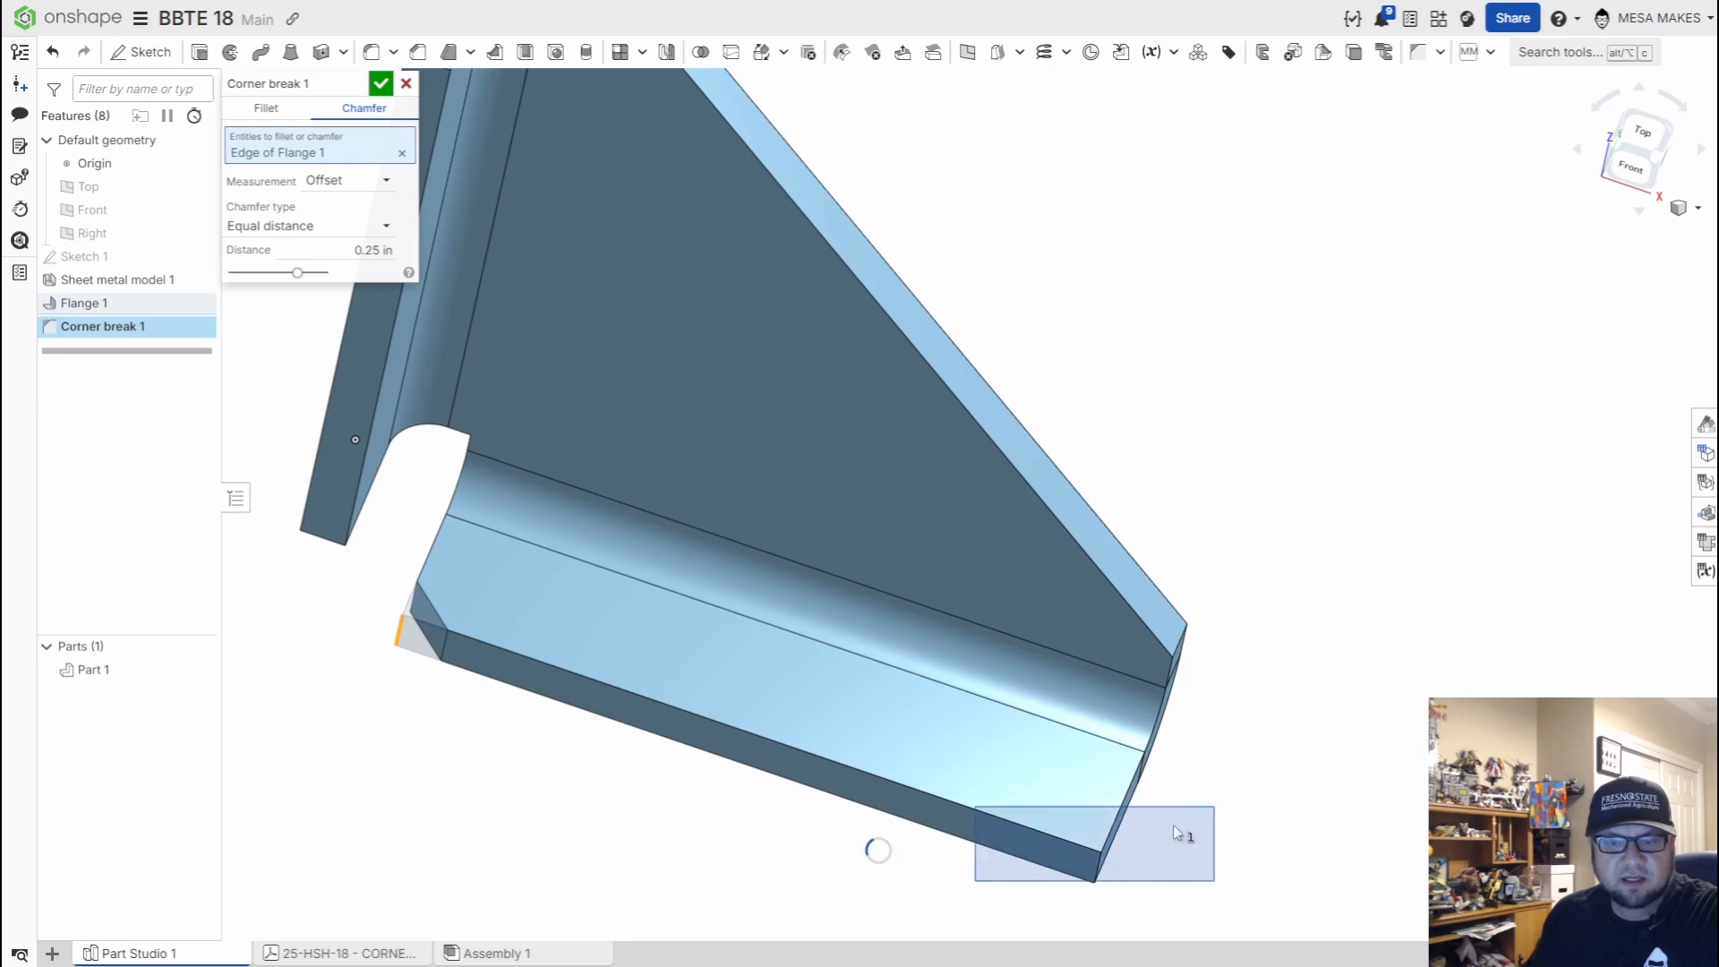
drag(1032, 903, 1176, 804)
Add both outer corners of the vertical flange to the corner break chamfer
middle_drag(522, 635, 811, 638)
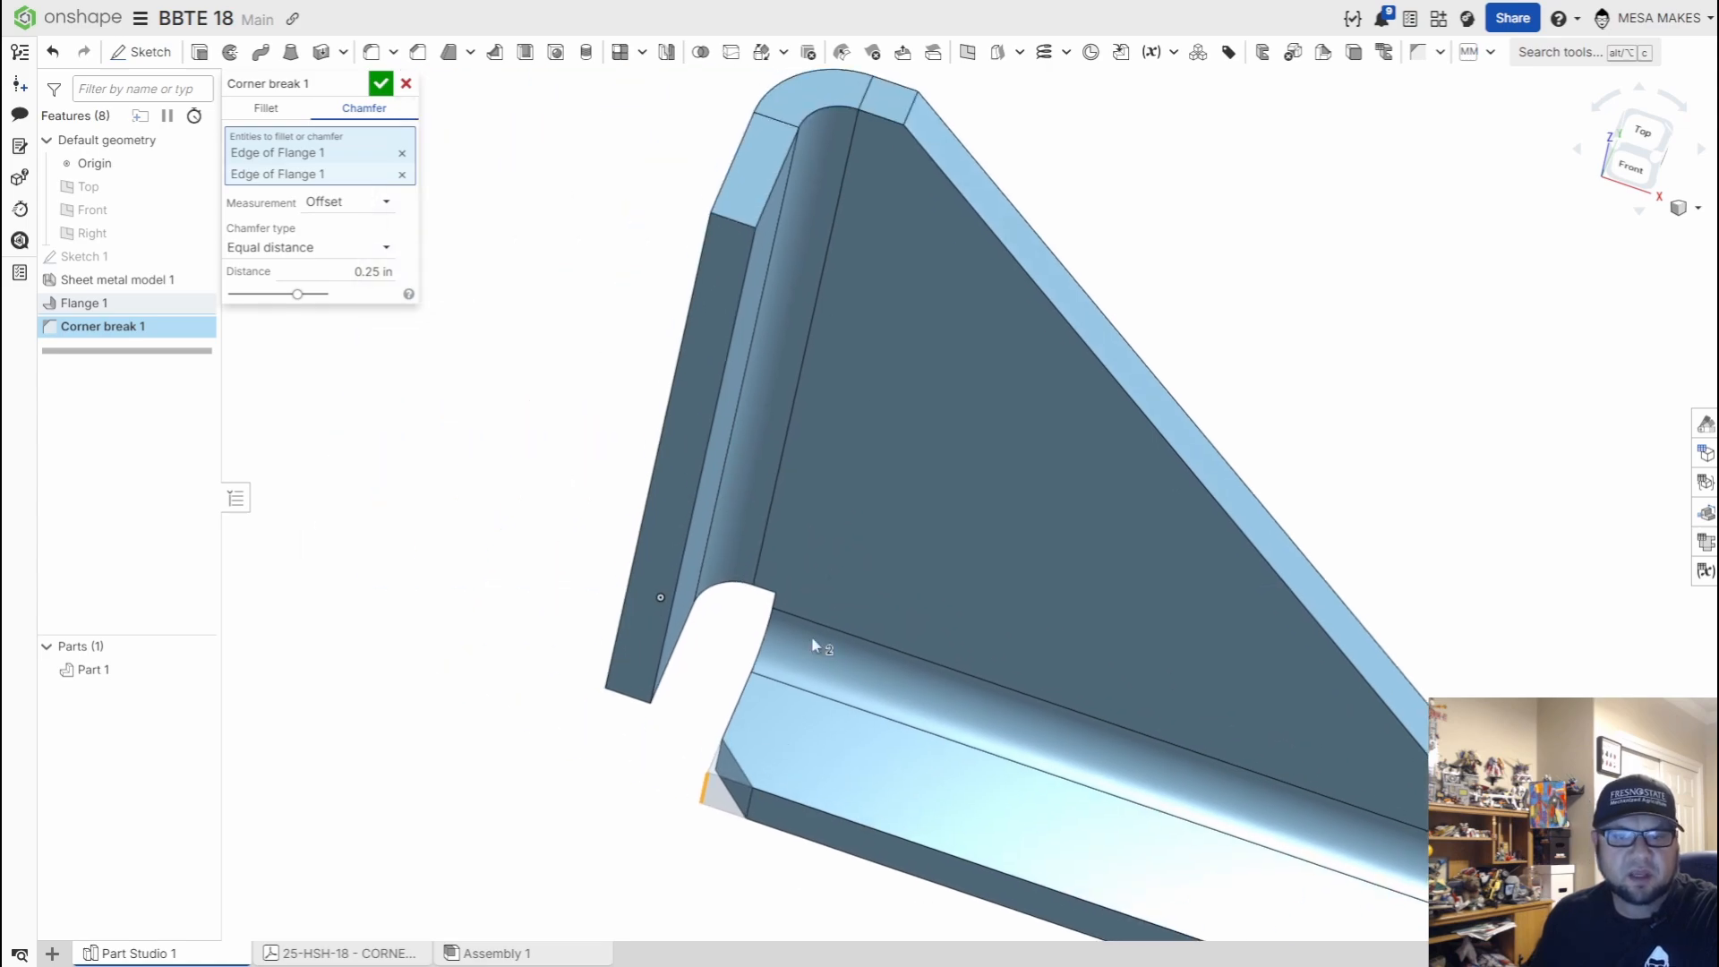
drag(625, 168, 754, 313)
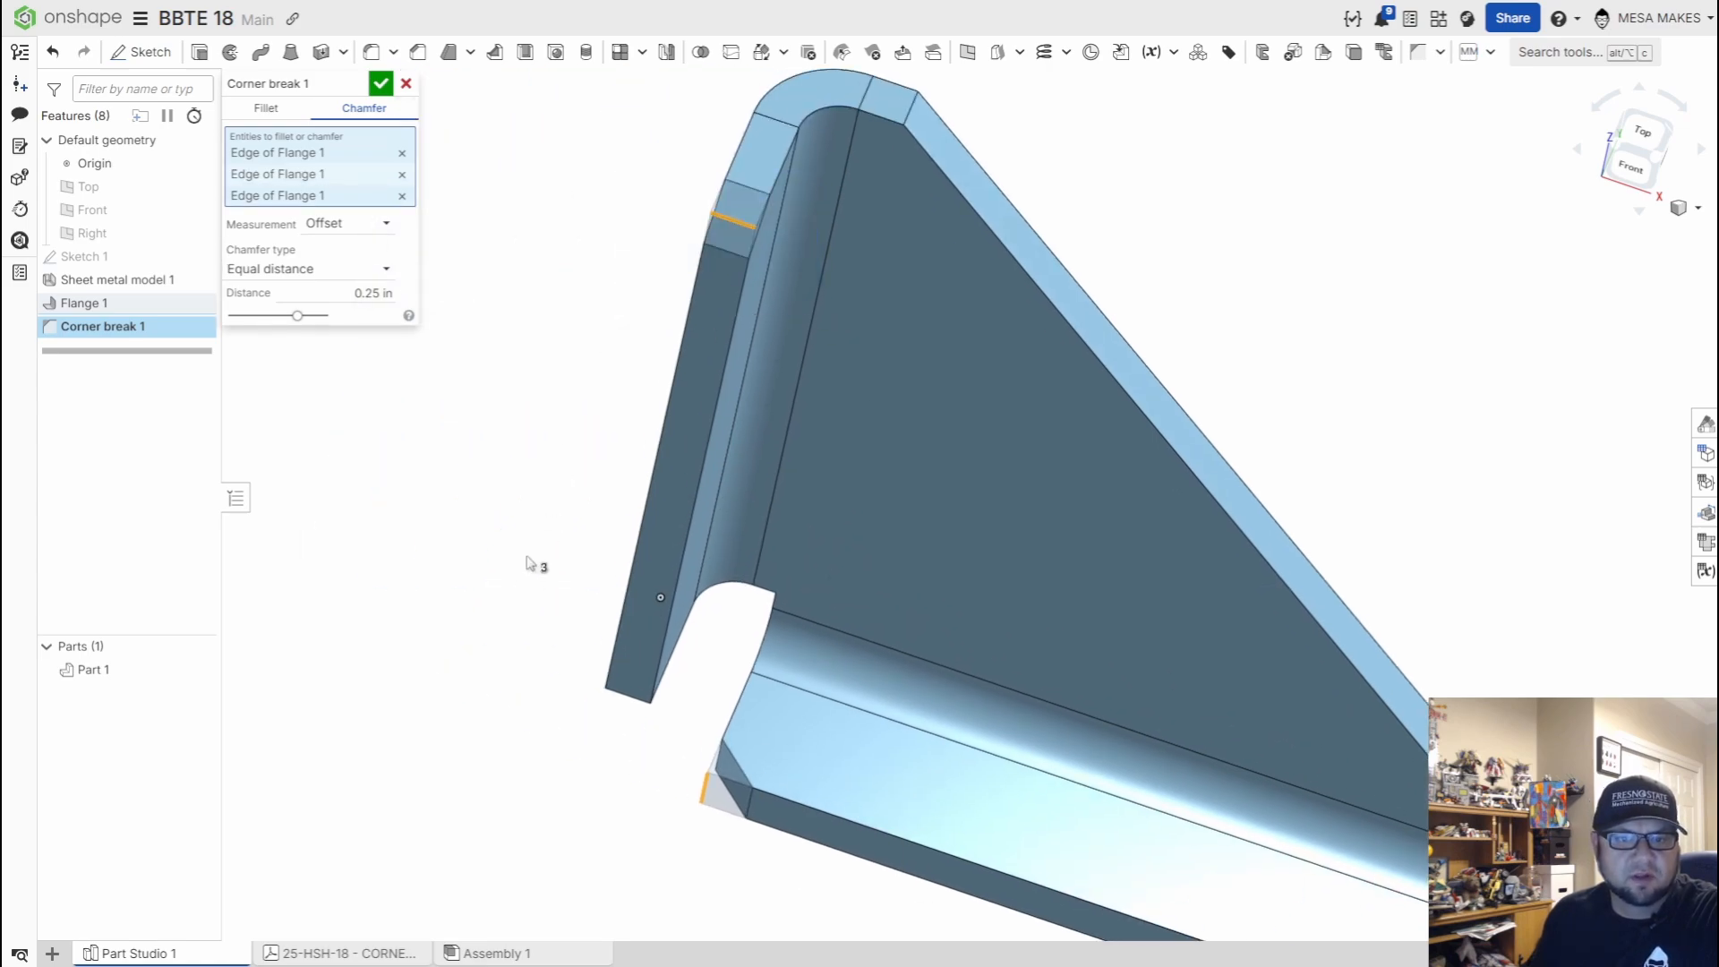
drag(524, 562, 674, 759)
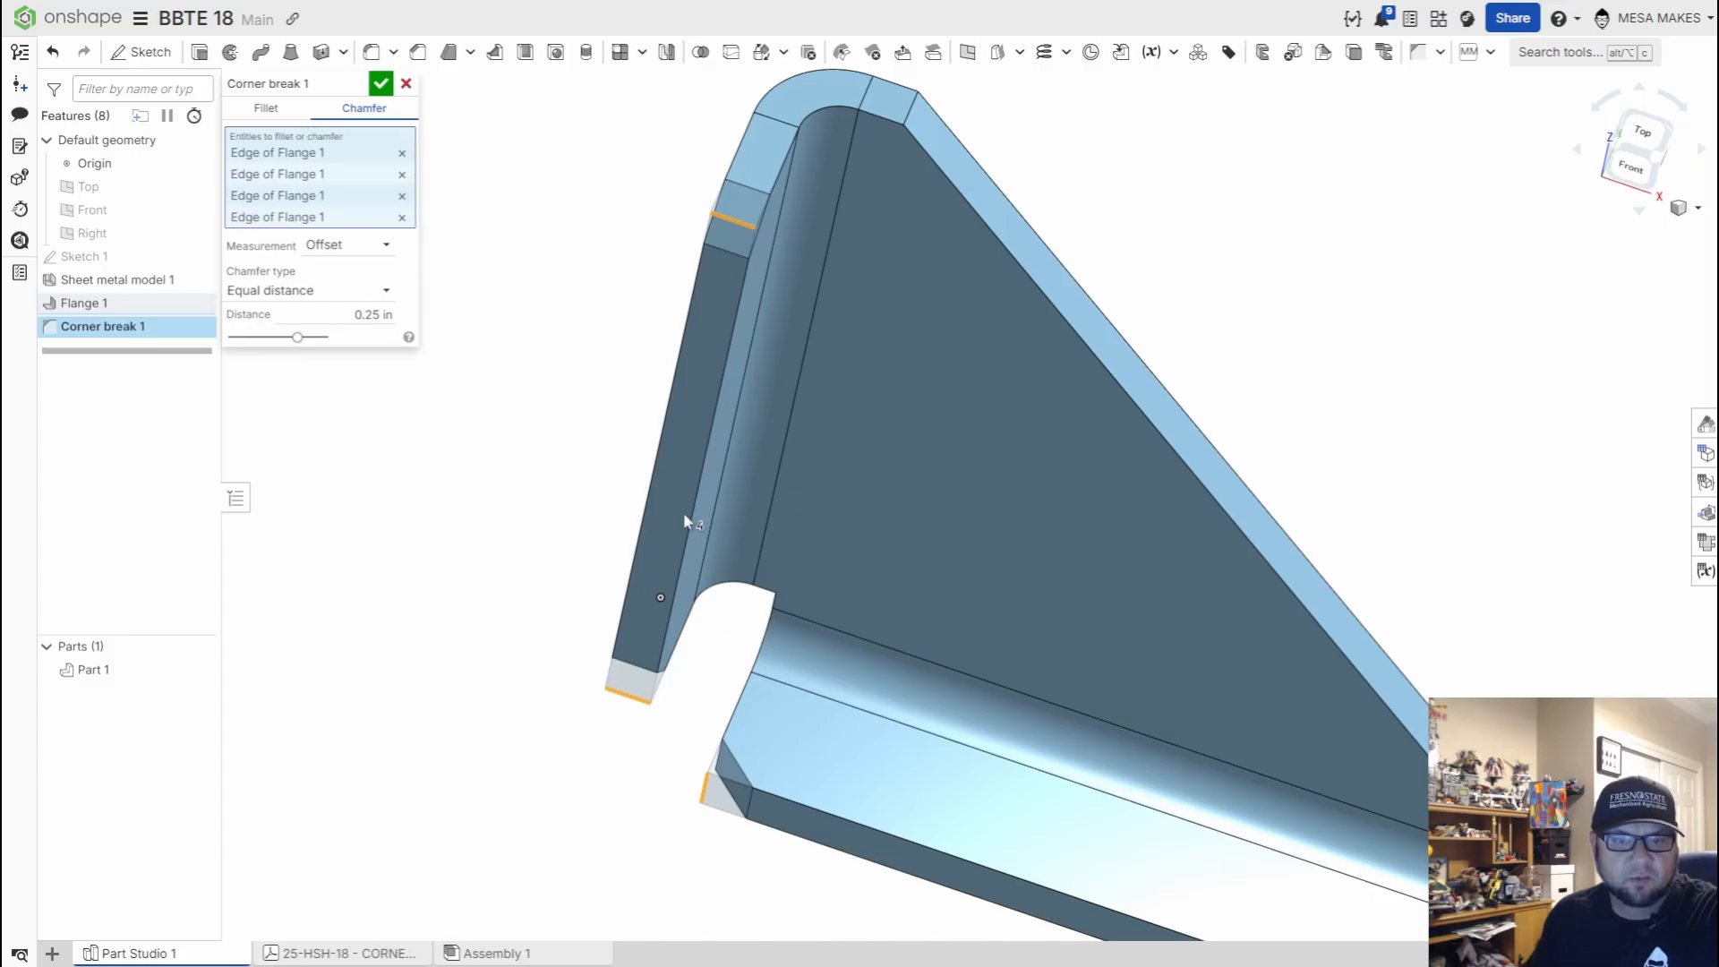
Change the corner break's chamfer type to Distance and angle, keep 0.25 in and 45 deg, and accept the feature
right_drag(717, 712, 851, 712)
click(333, 320)
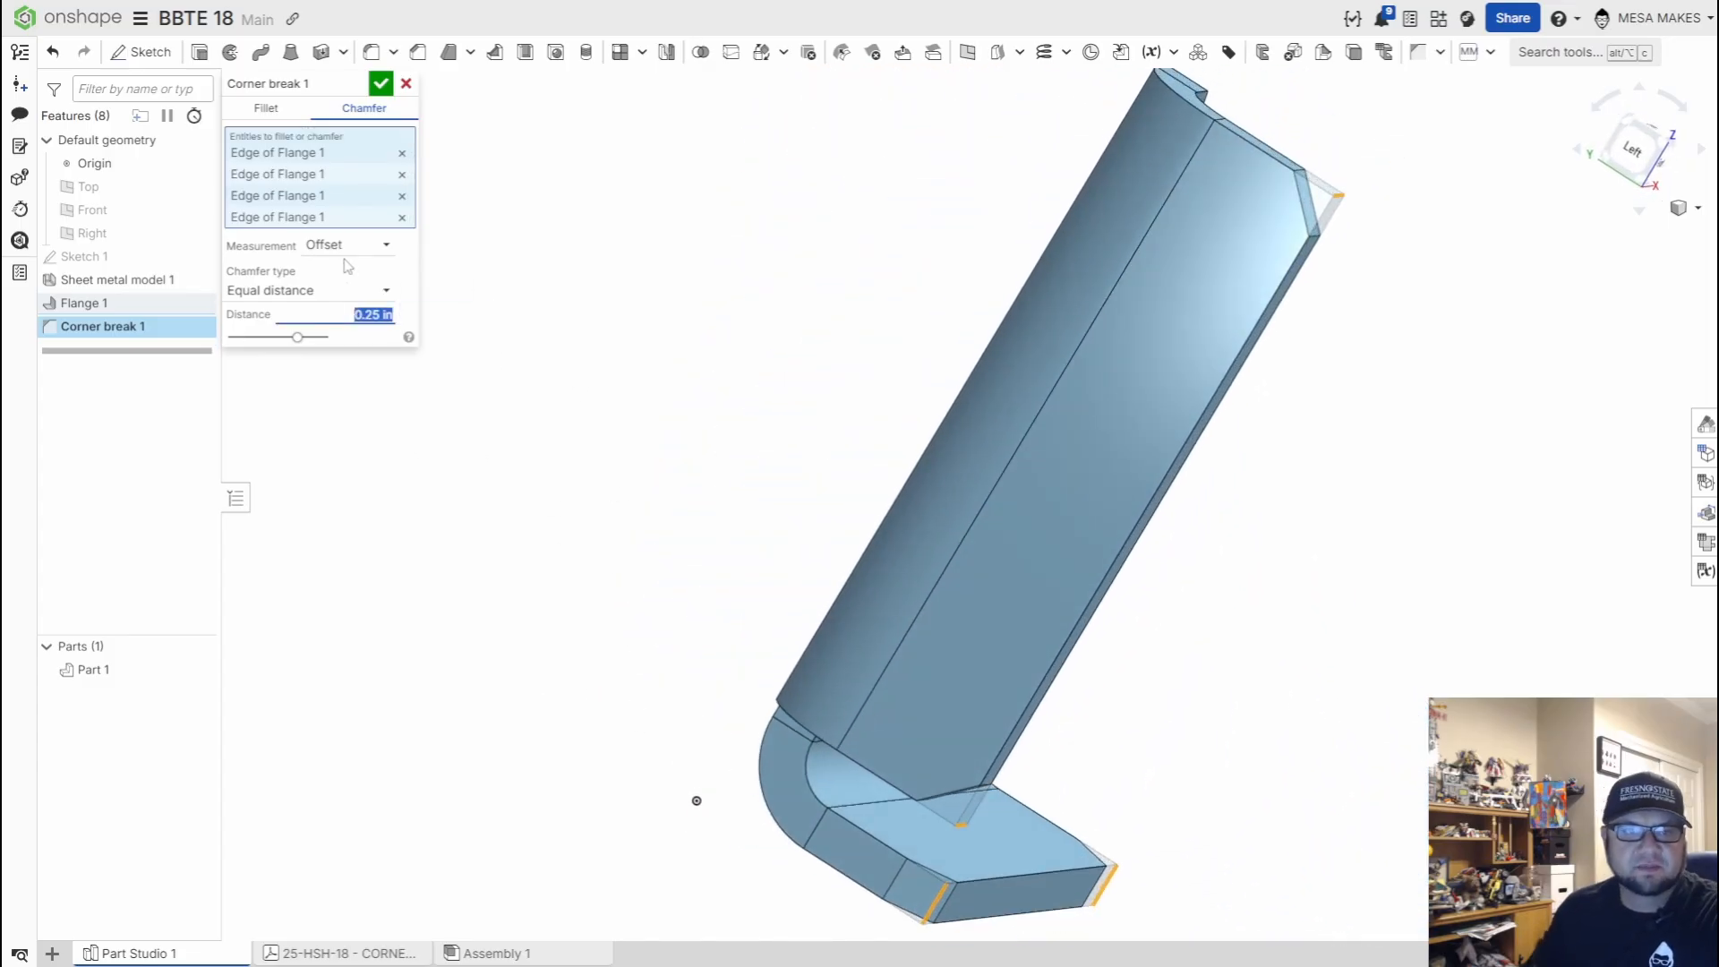
click(339, 291)
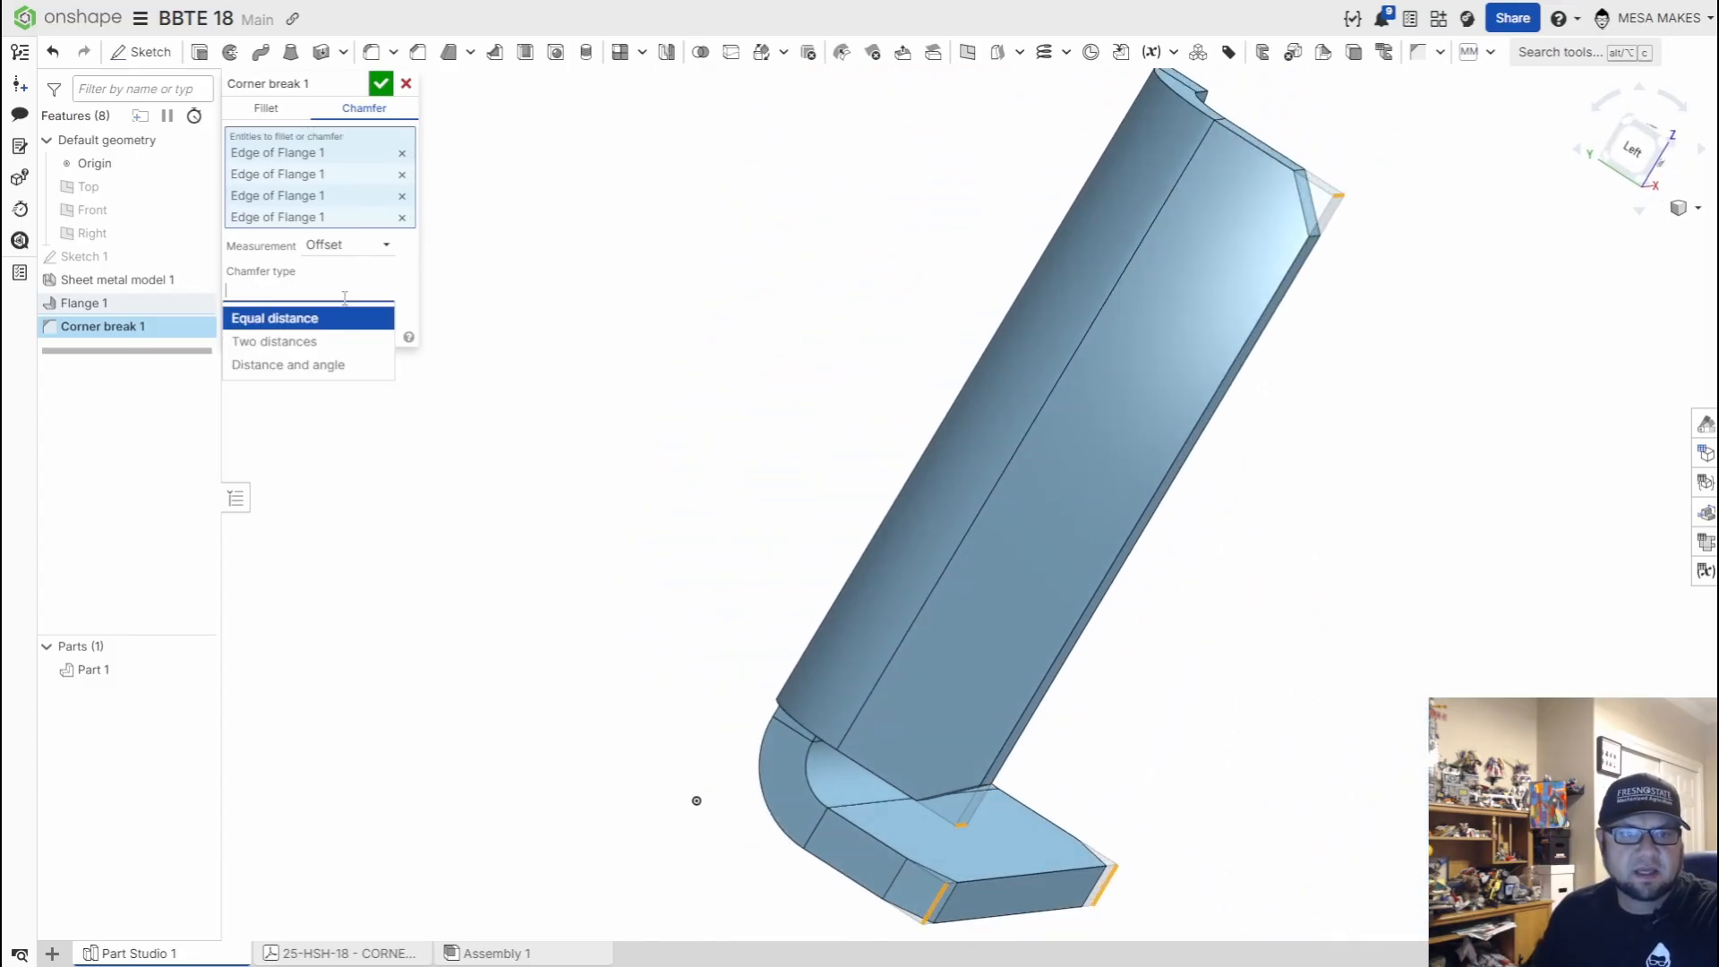
click(306, 370)
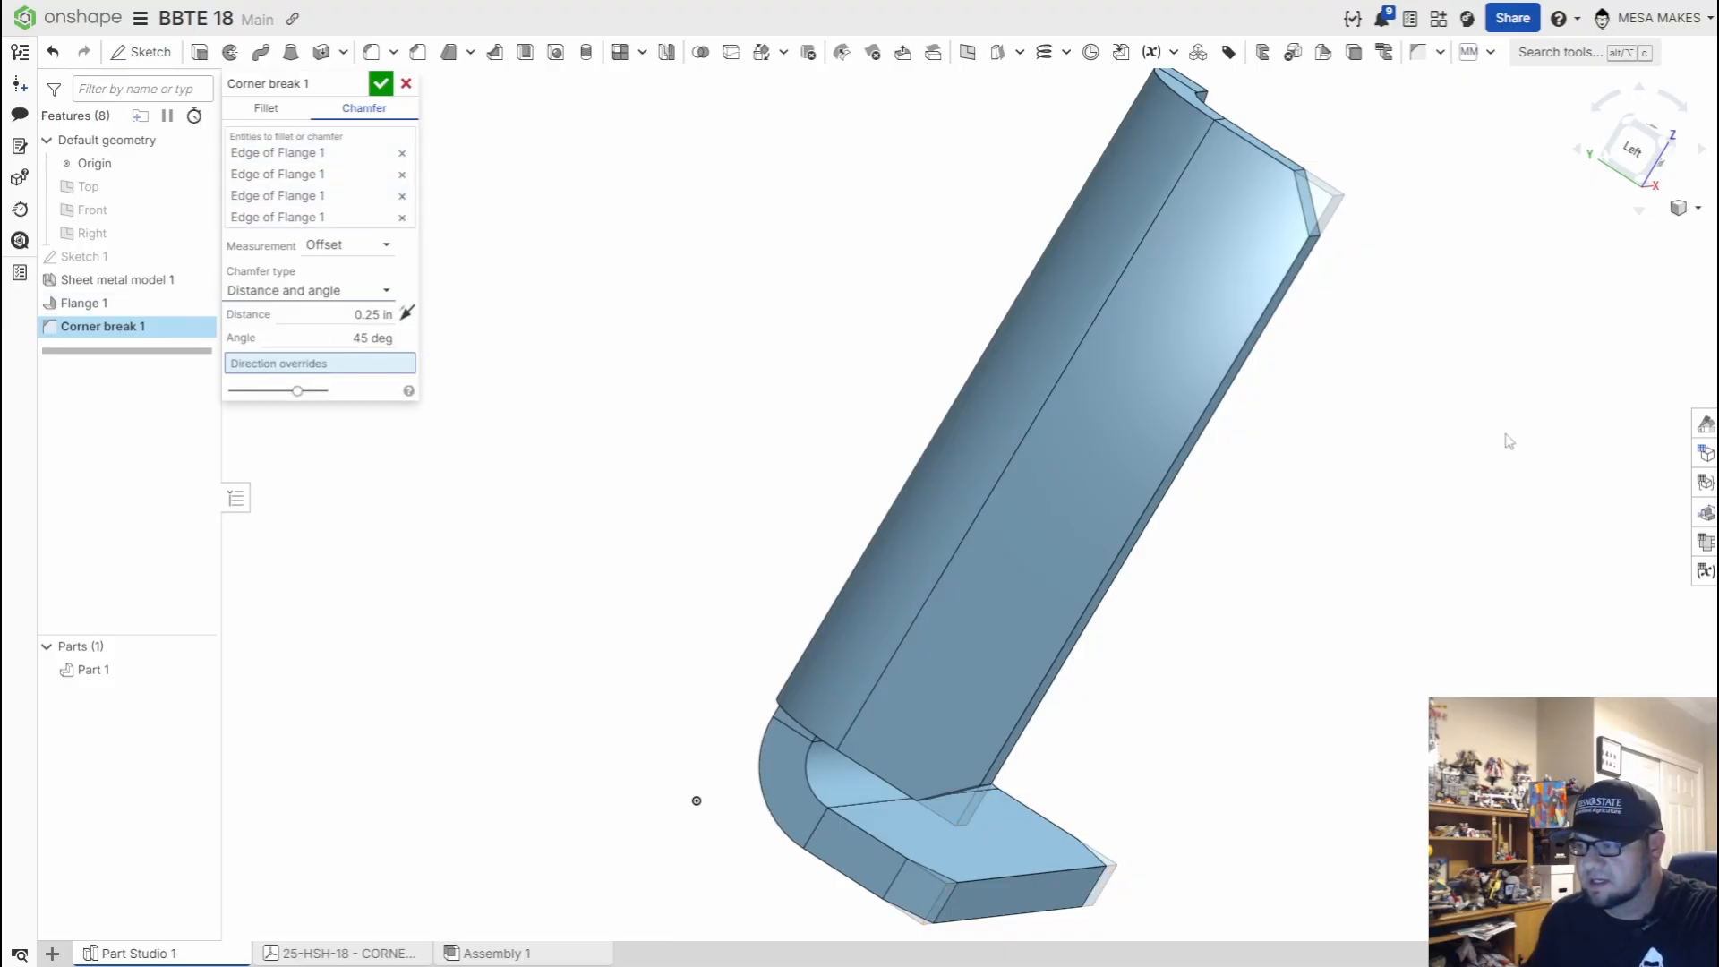
click(371, 315)
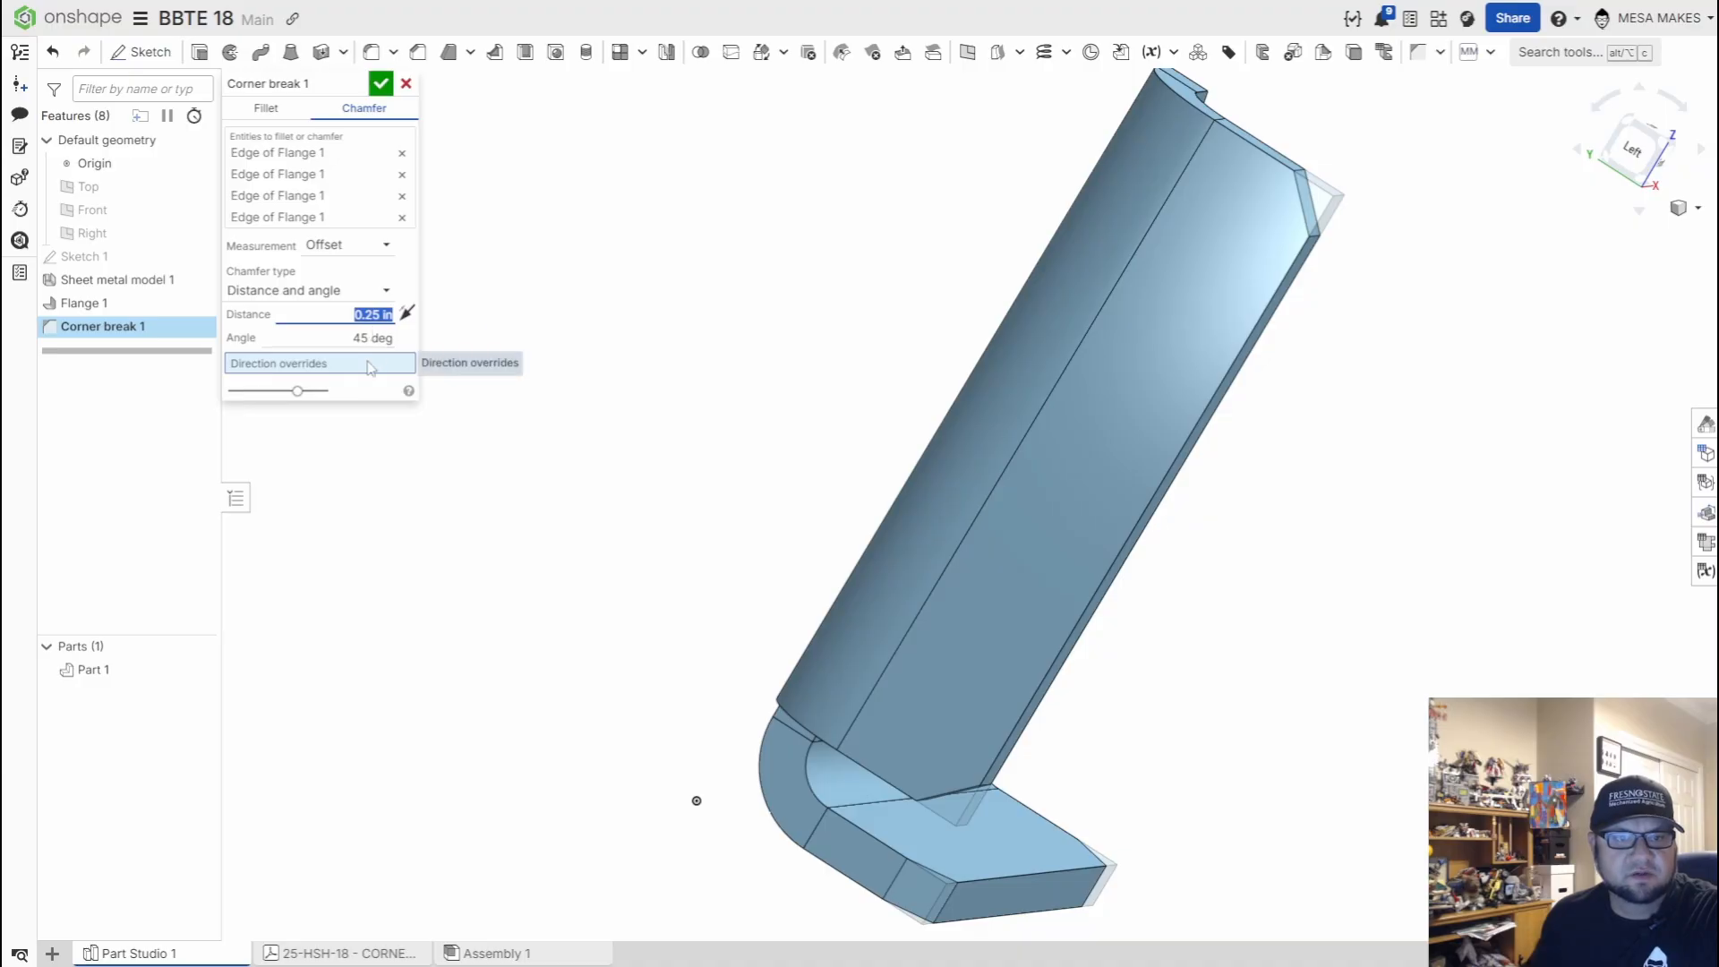
click(379, 339)
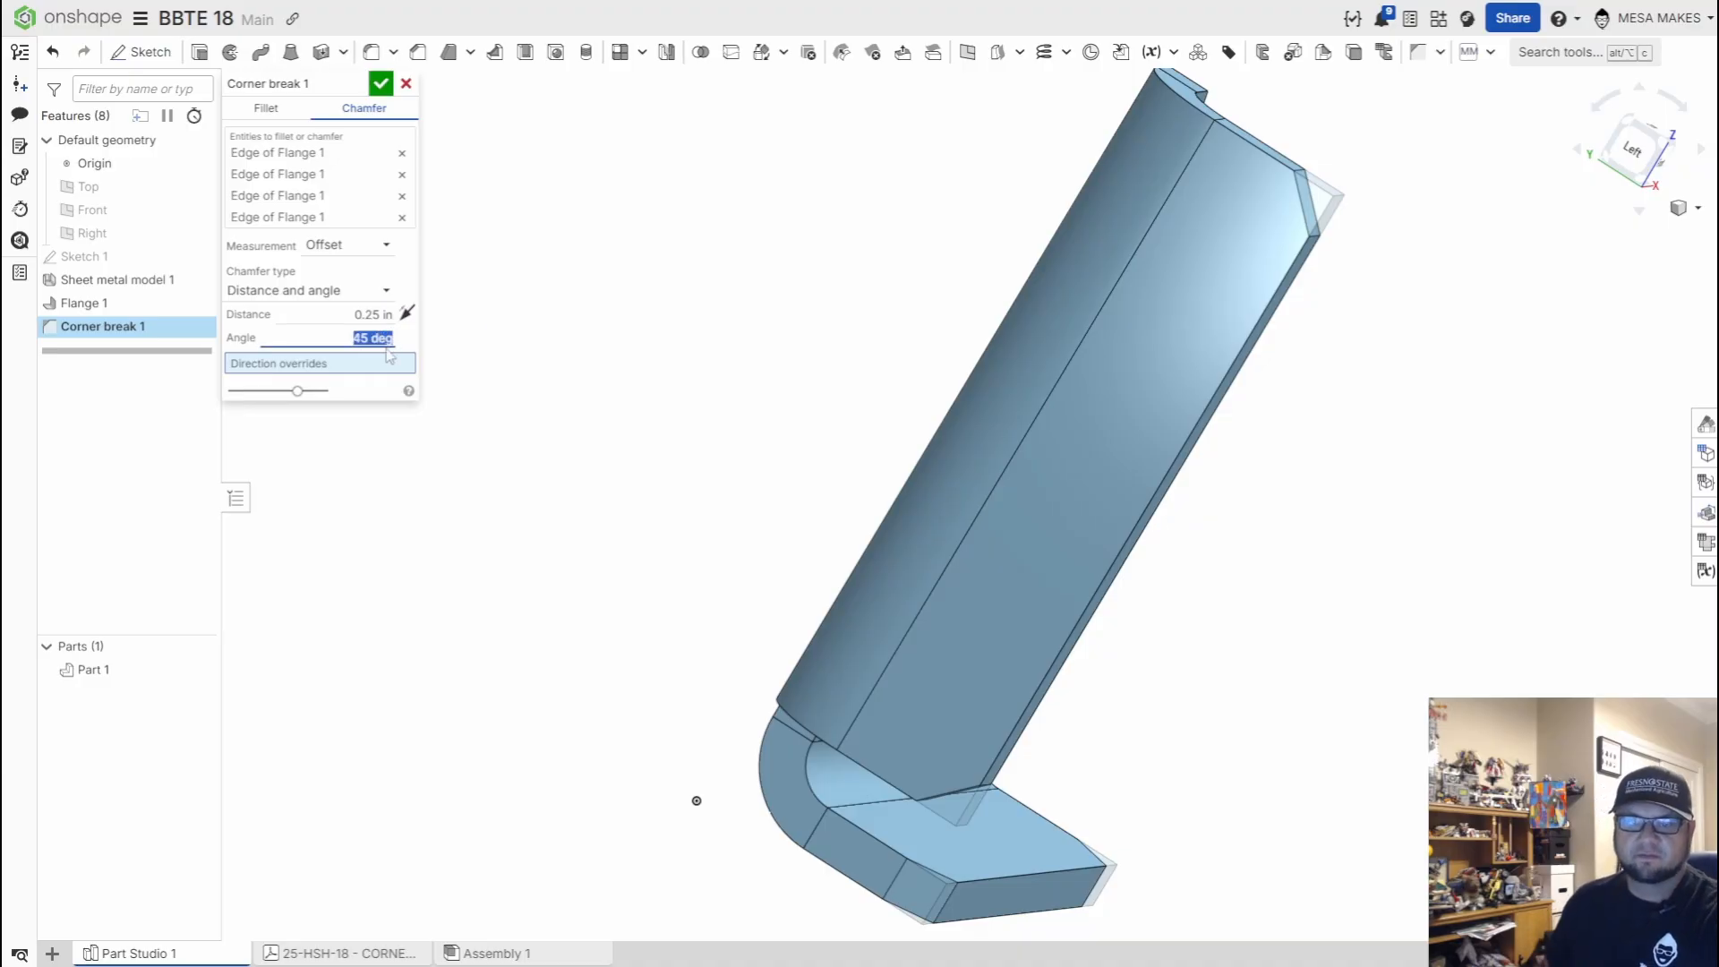
click(380, 83)
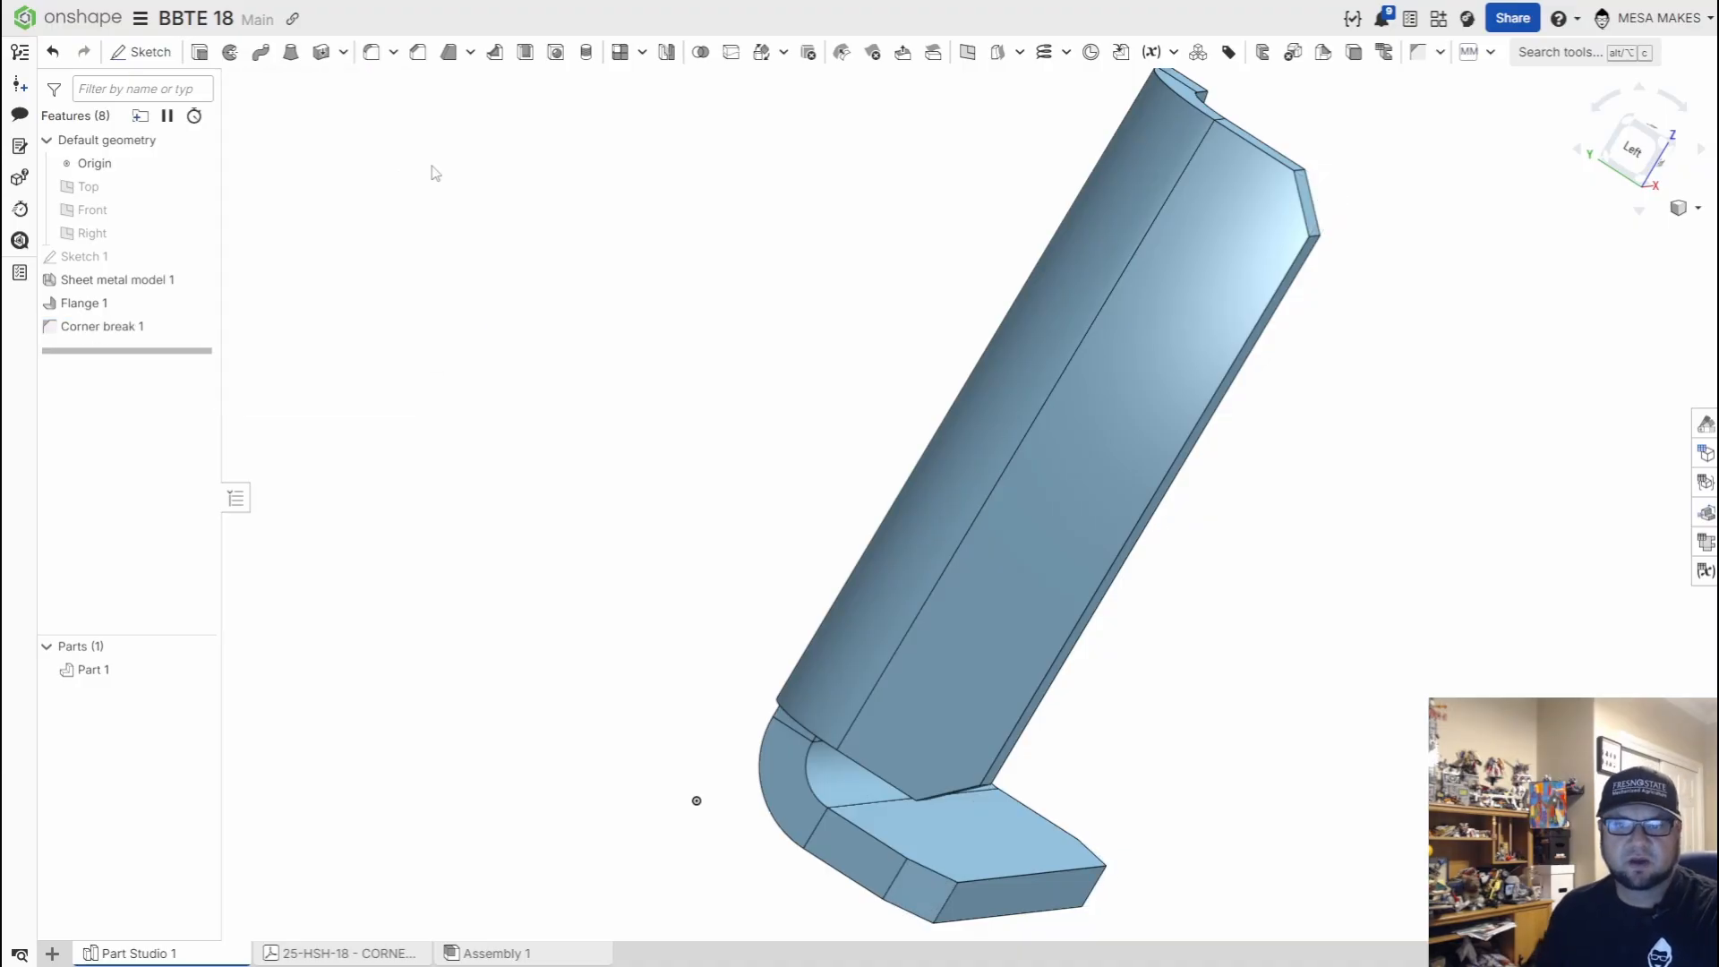
Assign the TTT-PLAIN CARBON STEEL material from the TTT-CUSTOM MATERIALS library to Part 1
scroll(768, 335, down, 3)
right_drag(1113, 495, 814, 408)
right_click(934, 484)
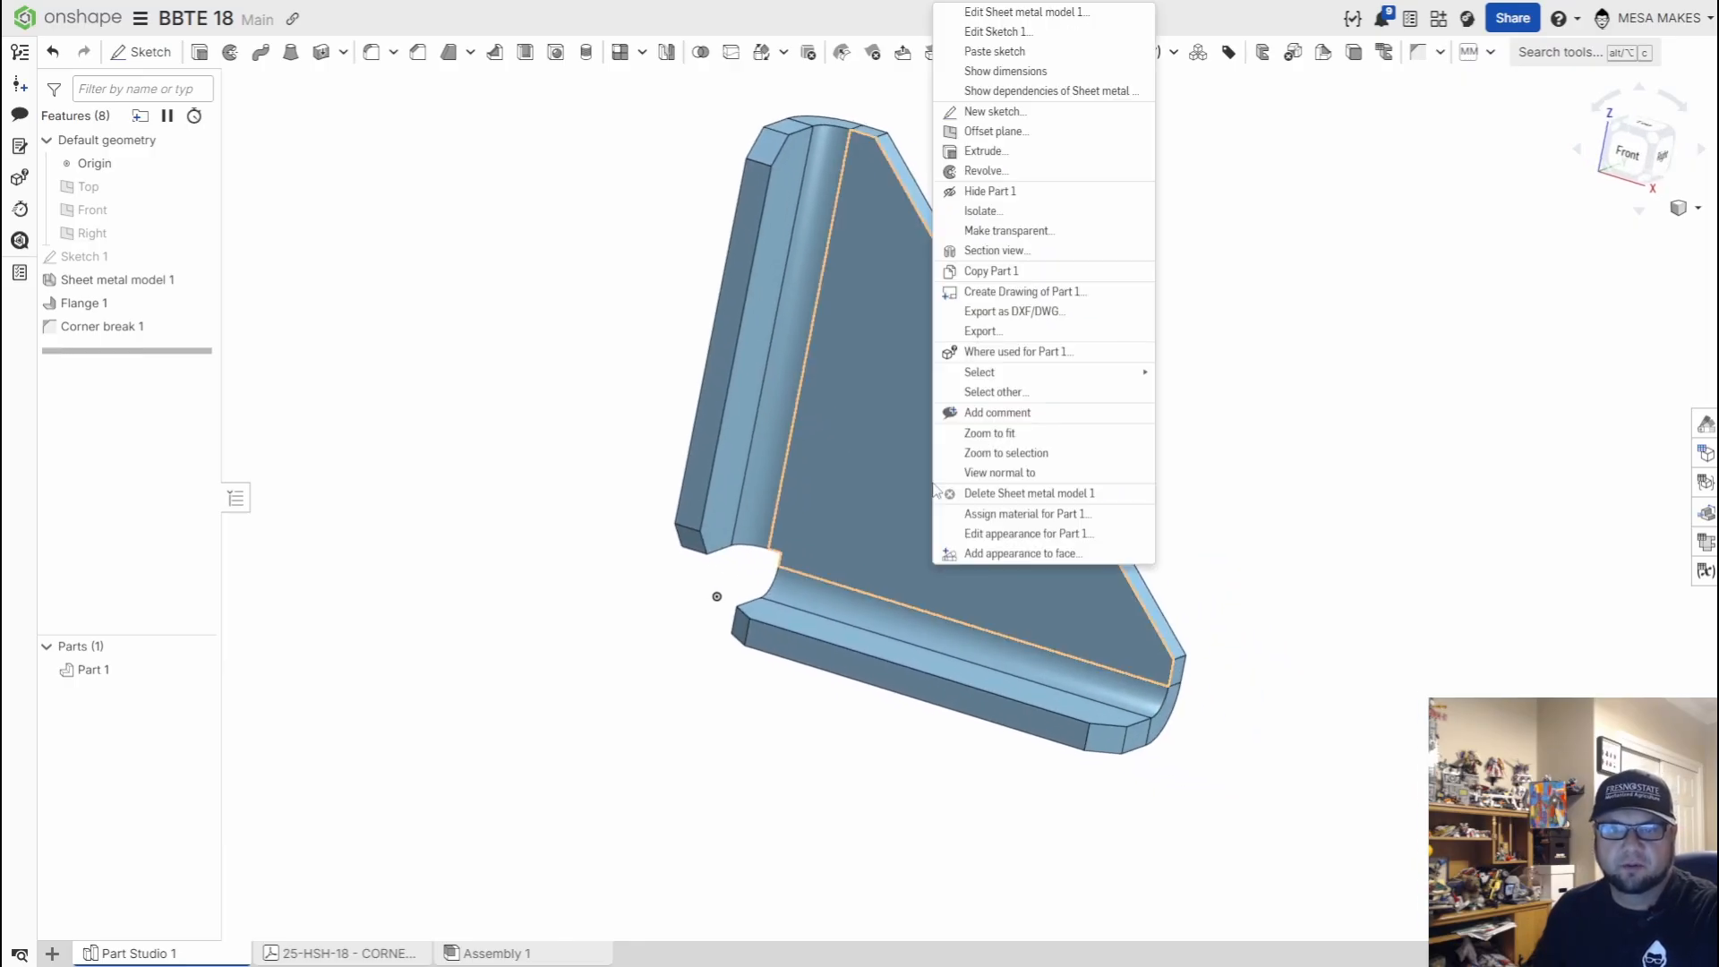
click(1020, 512)
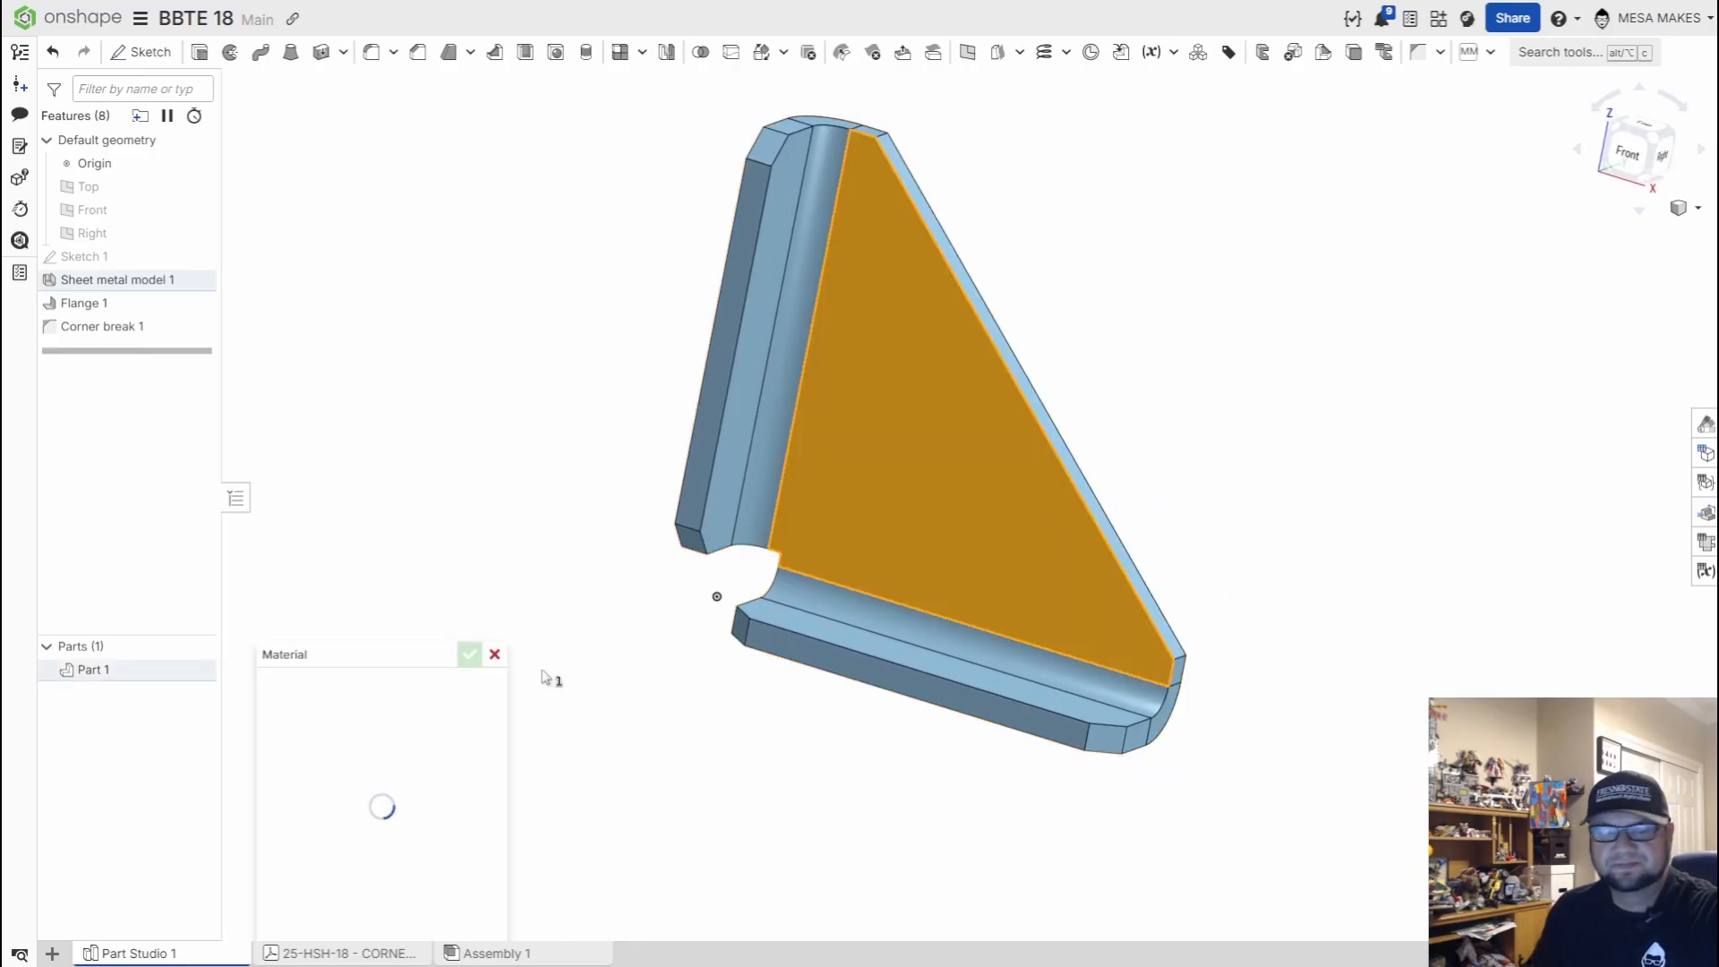
click(327, 713)
click(358, 762)
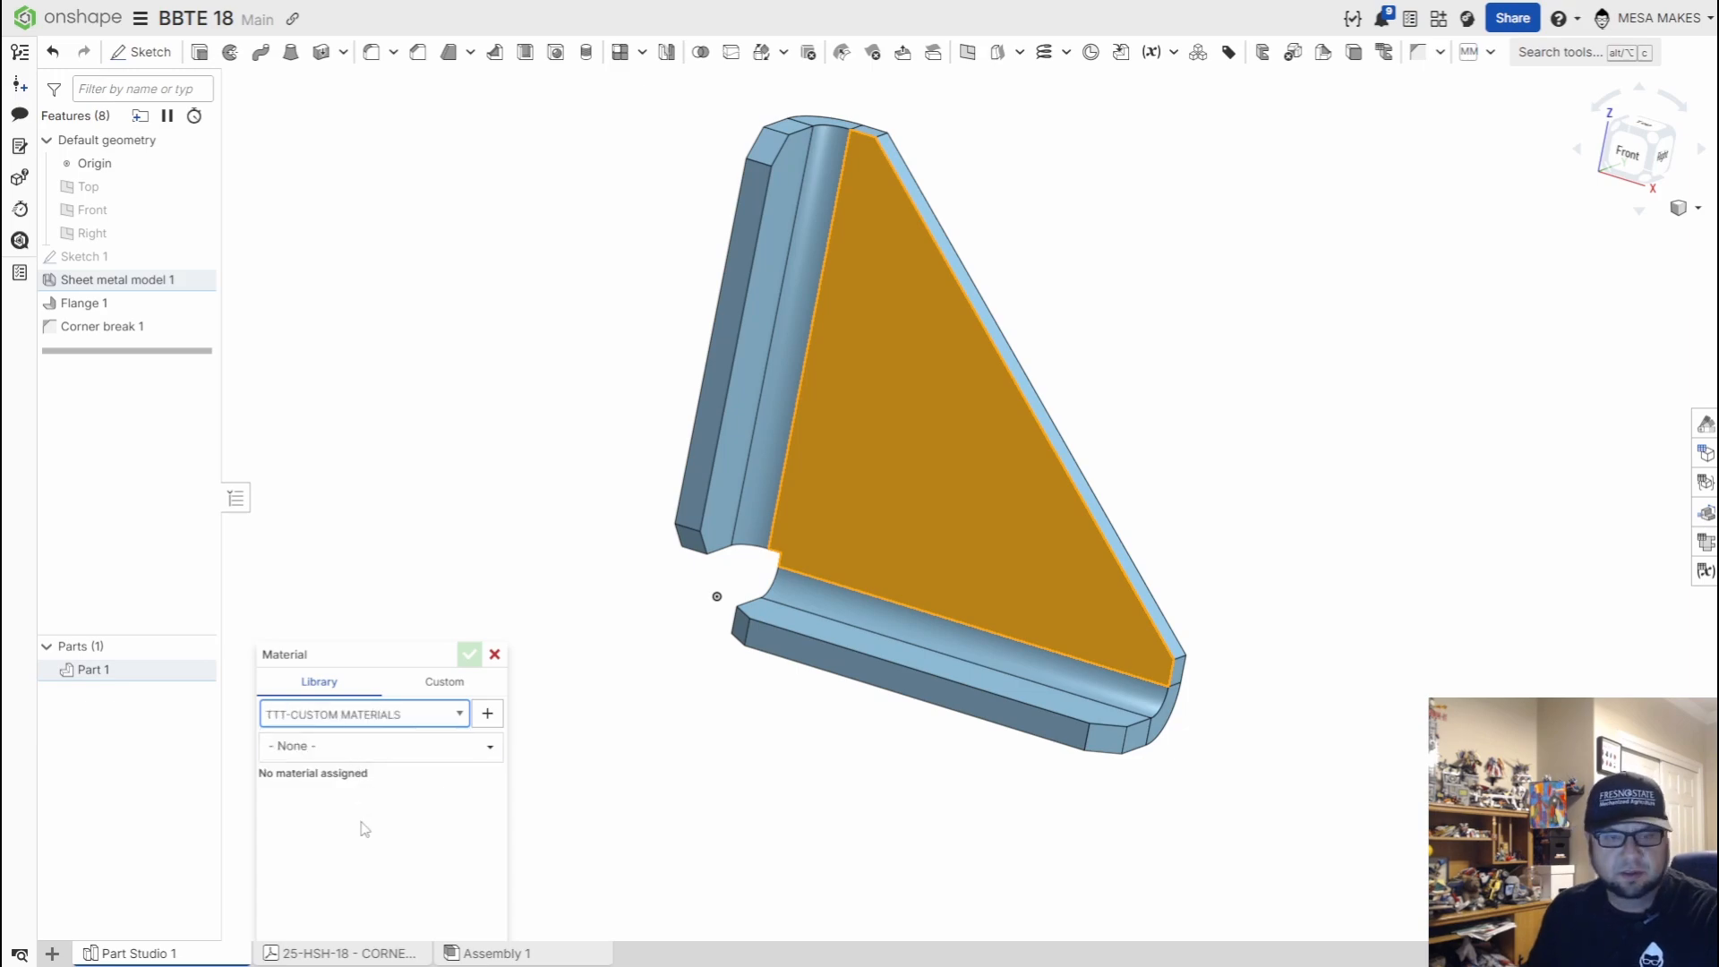
click(367, 746)
scroll(368, 876, down, 2)
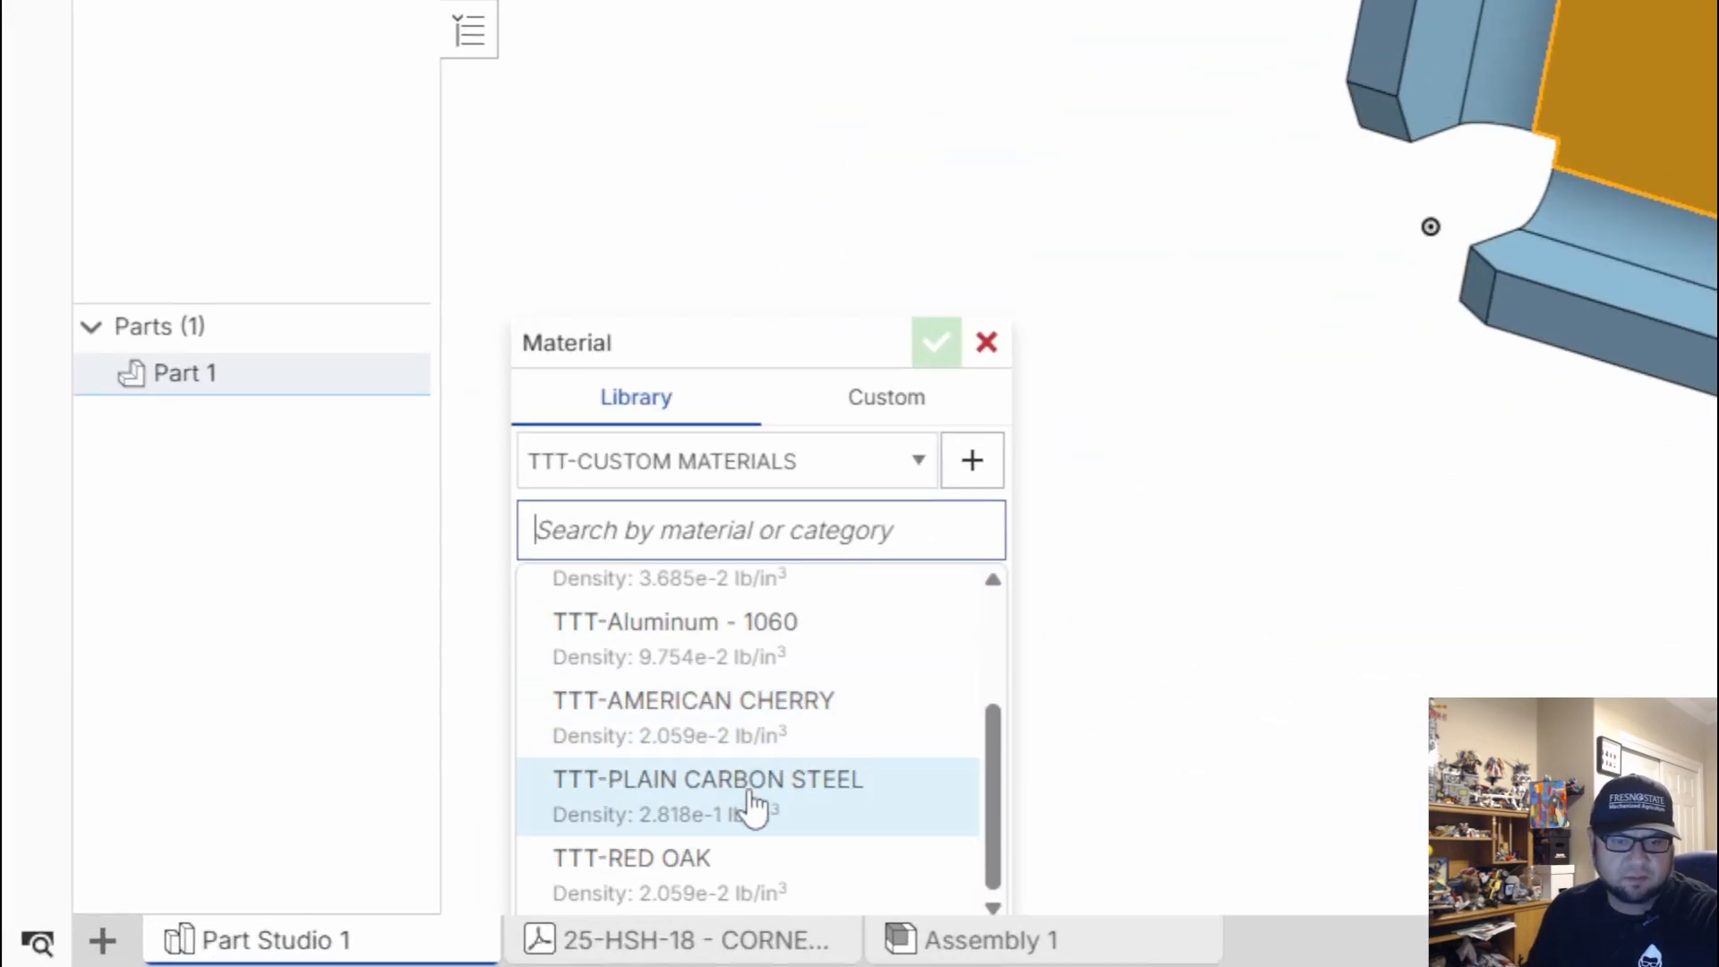
click(747, 790)
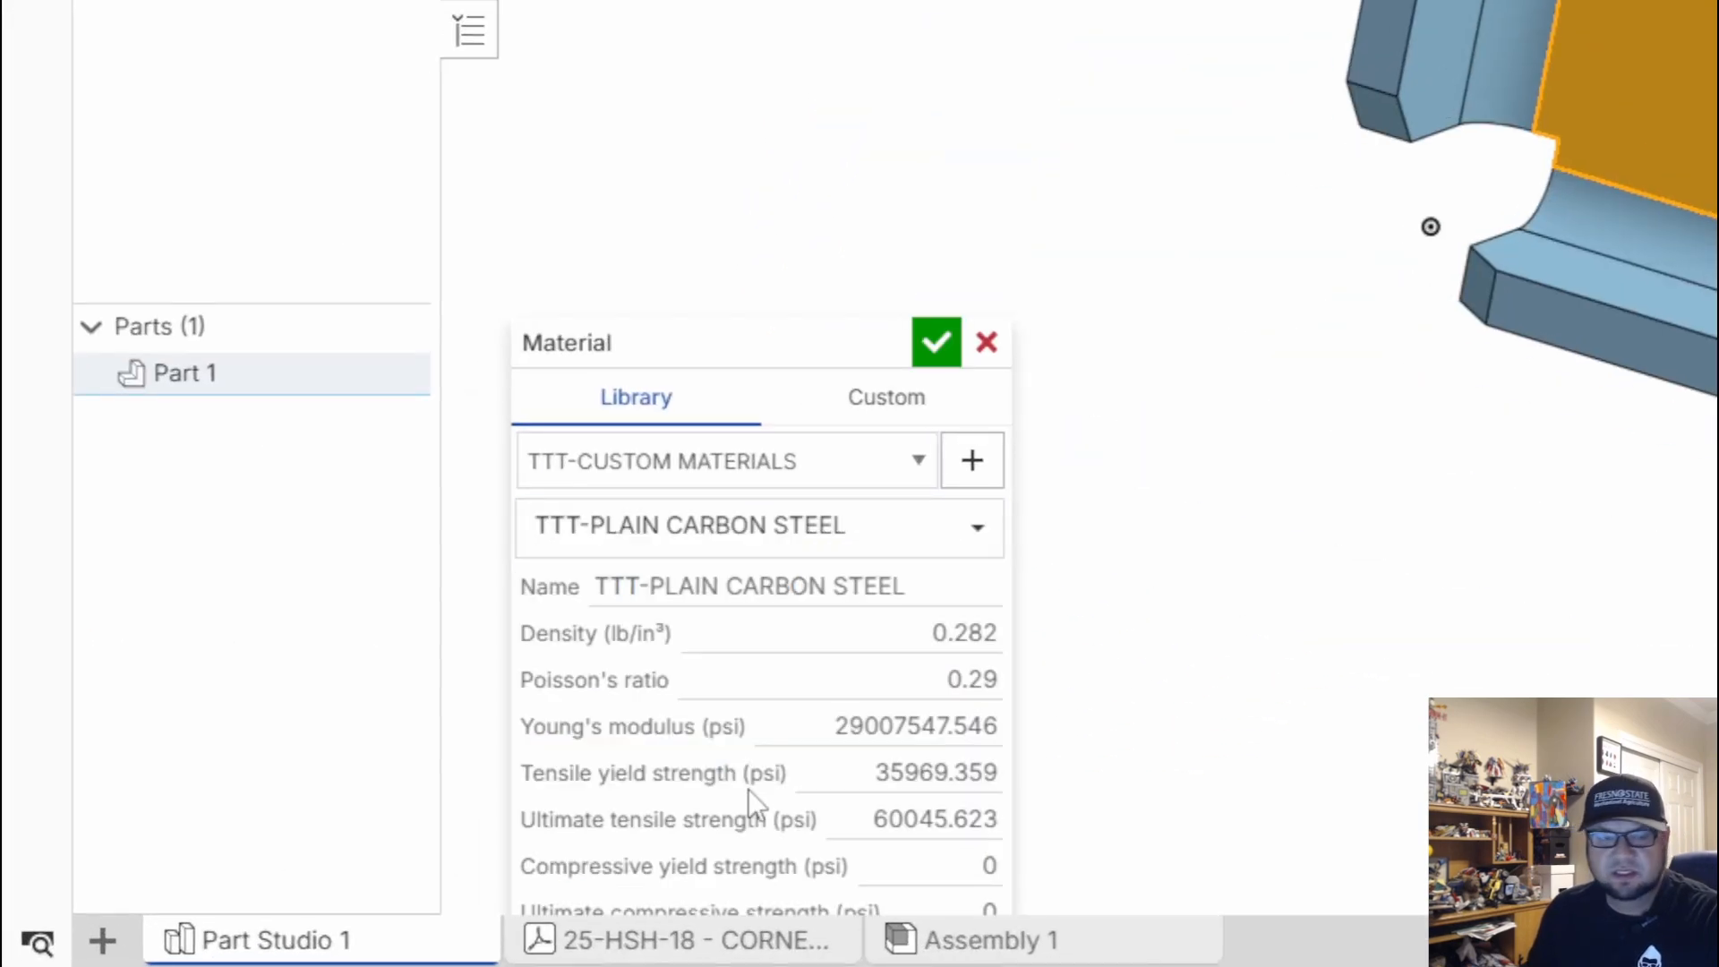
click(935, 342)
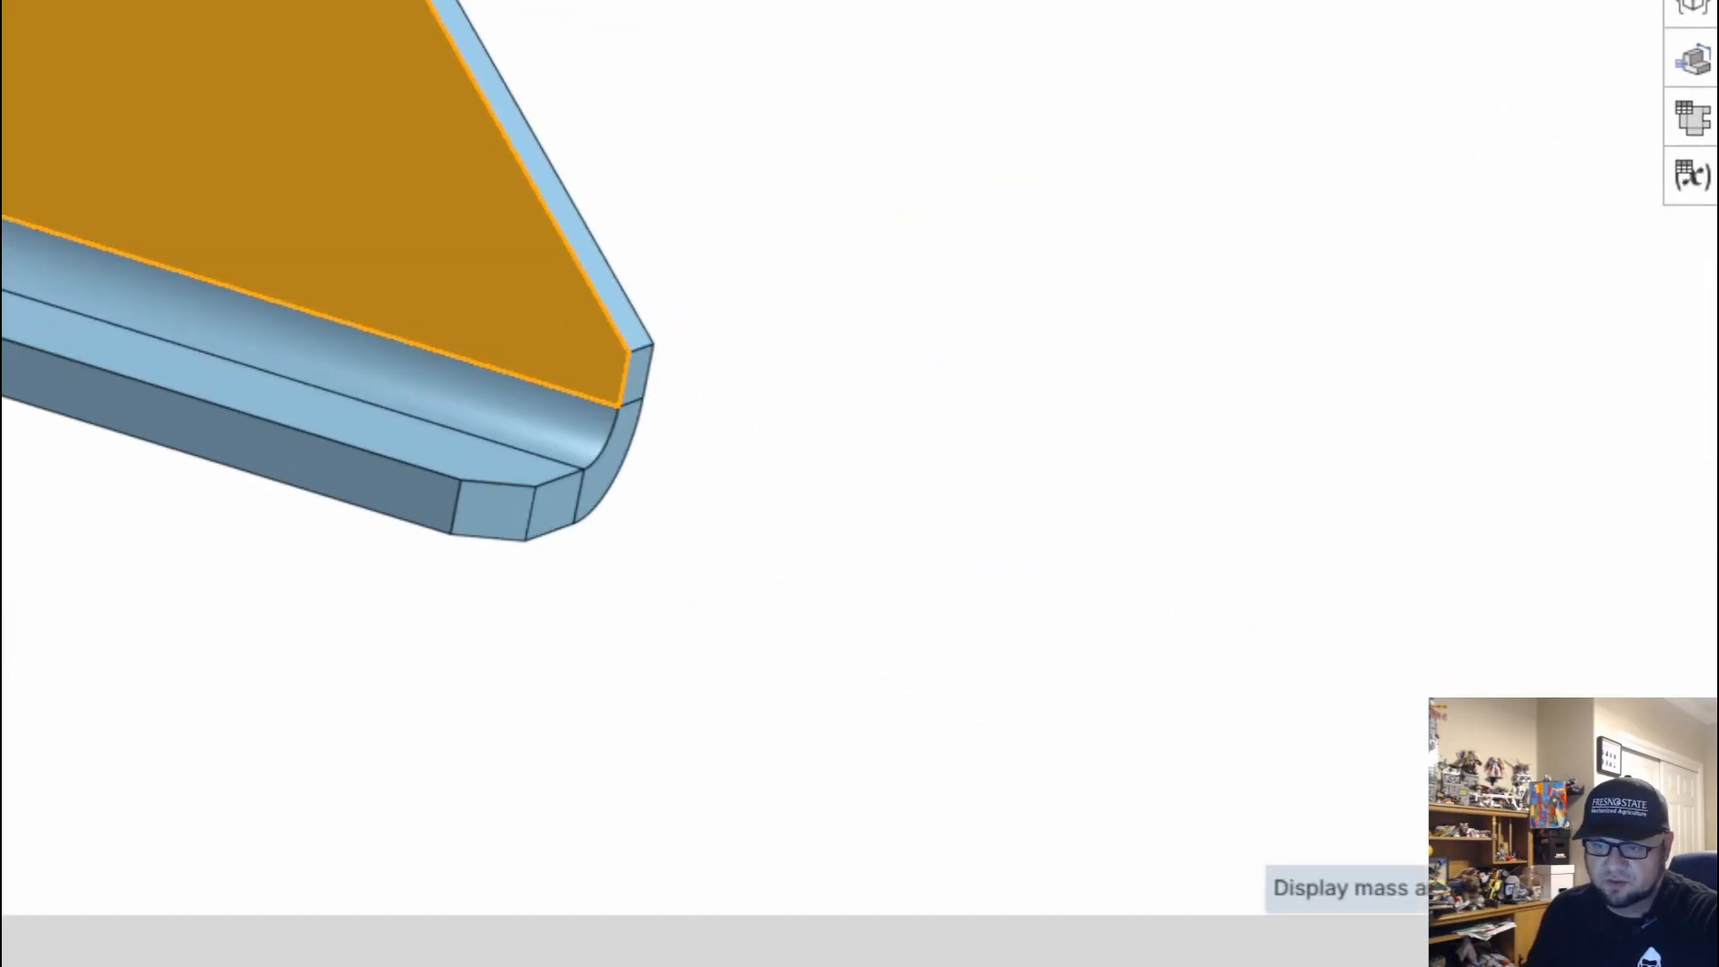
Check the bracket's mass in the mass and section properties
click(1702, 927)
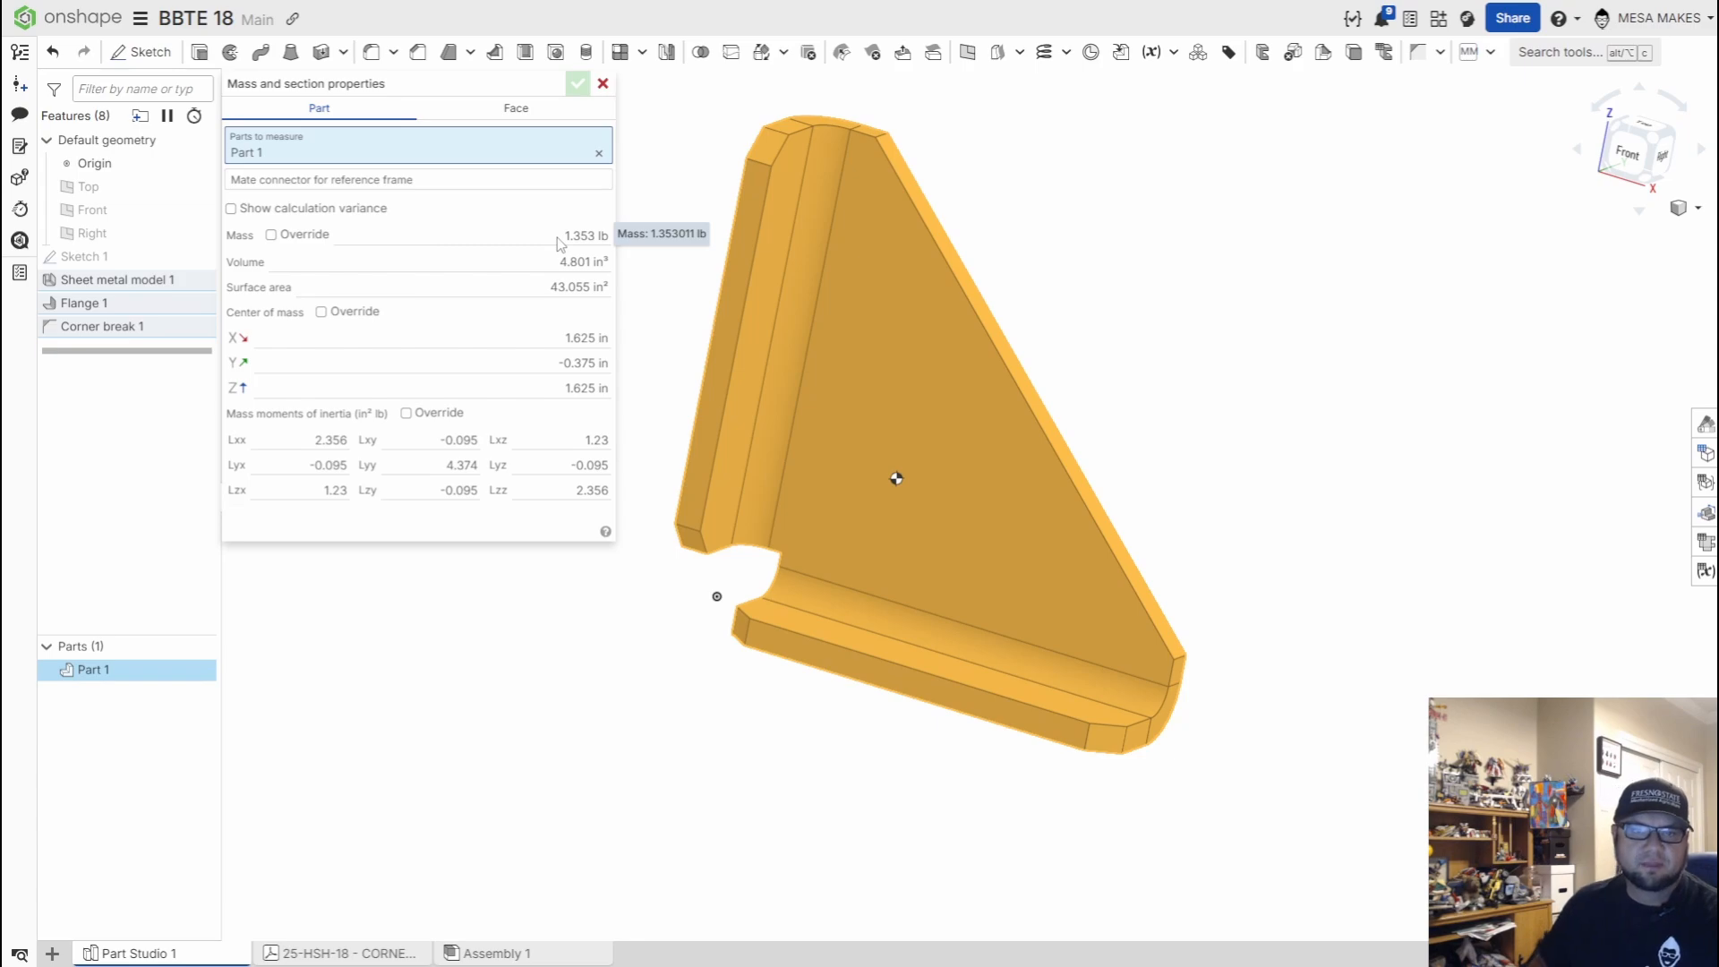
click(578, 84)
mouse_move(1335, 537)
right_down()
mouse_move(1147, 487)
mouse_move(1302, 484)
mouse_move(1320, 525)
mouse_move(1343, 509)
right_up()
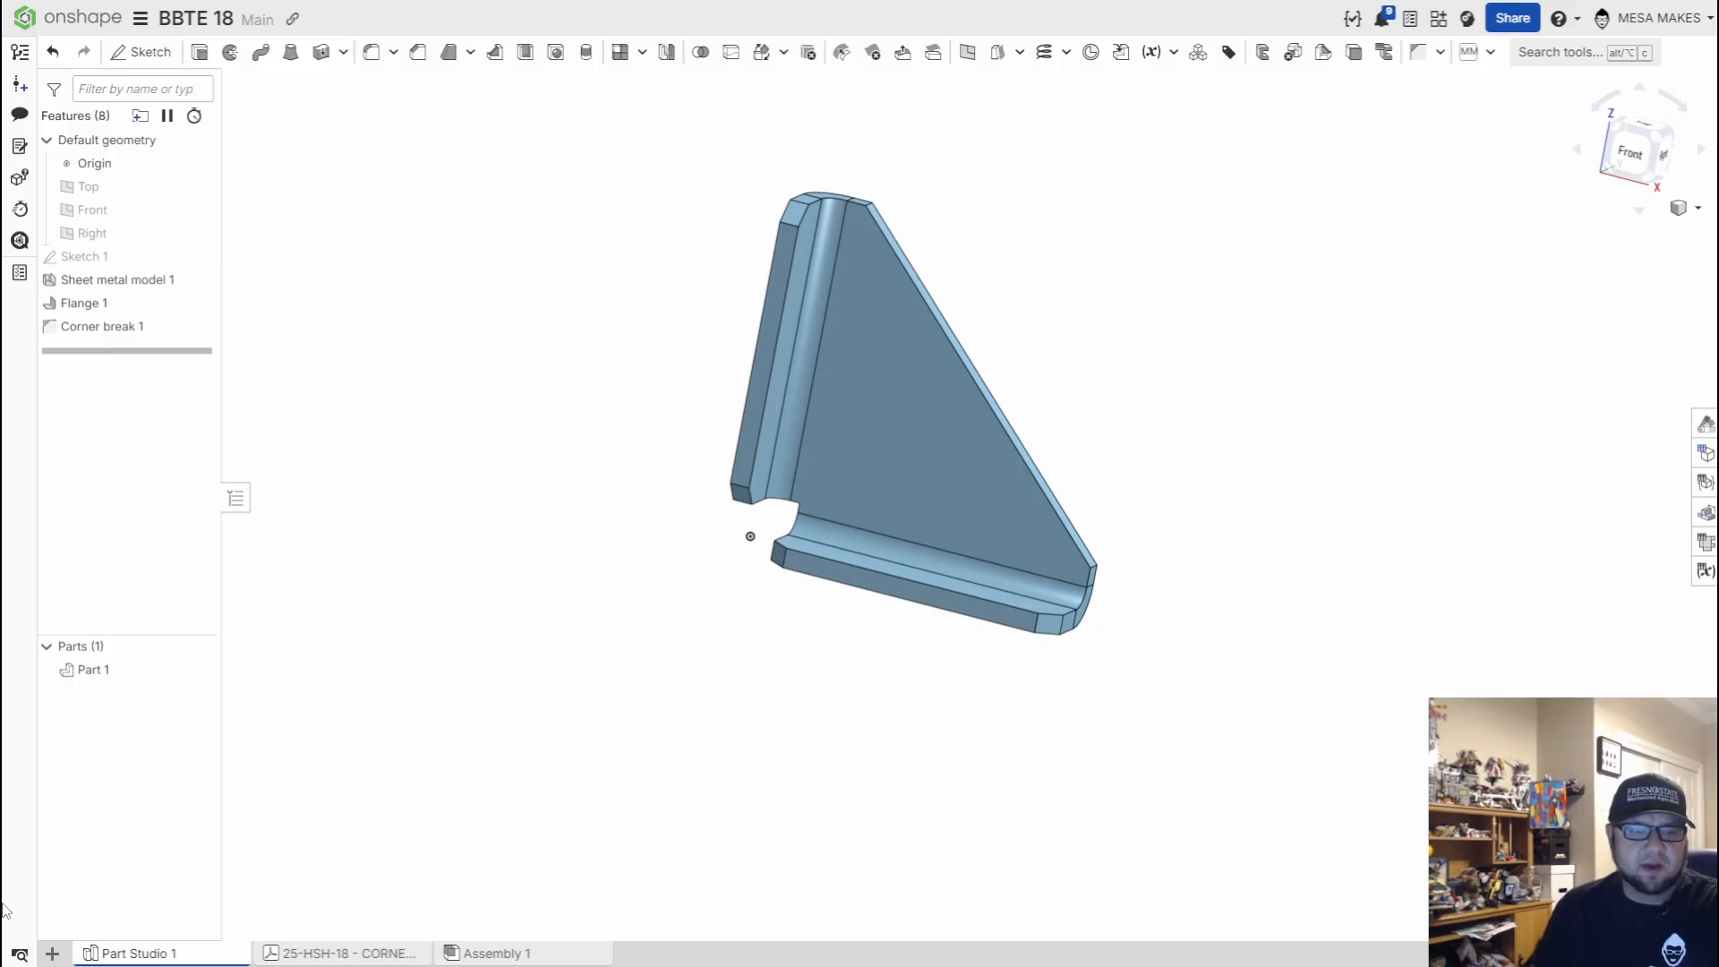
In a new Part Studio, start a sketch on the Front plane, viewed face-on with the default planes hidden
click(53, 953)
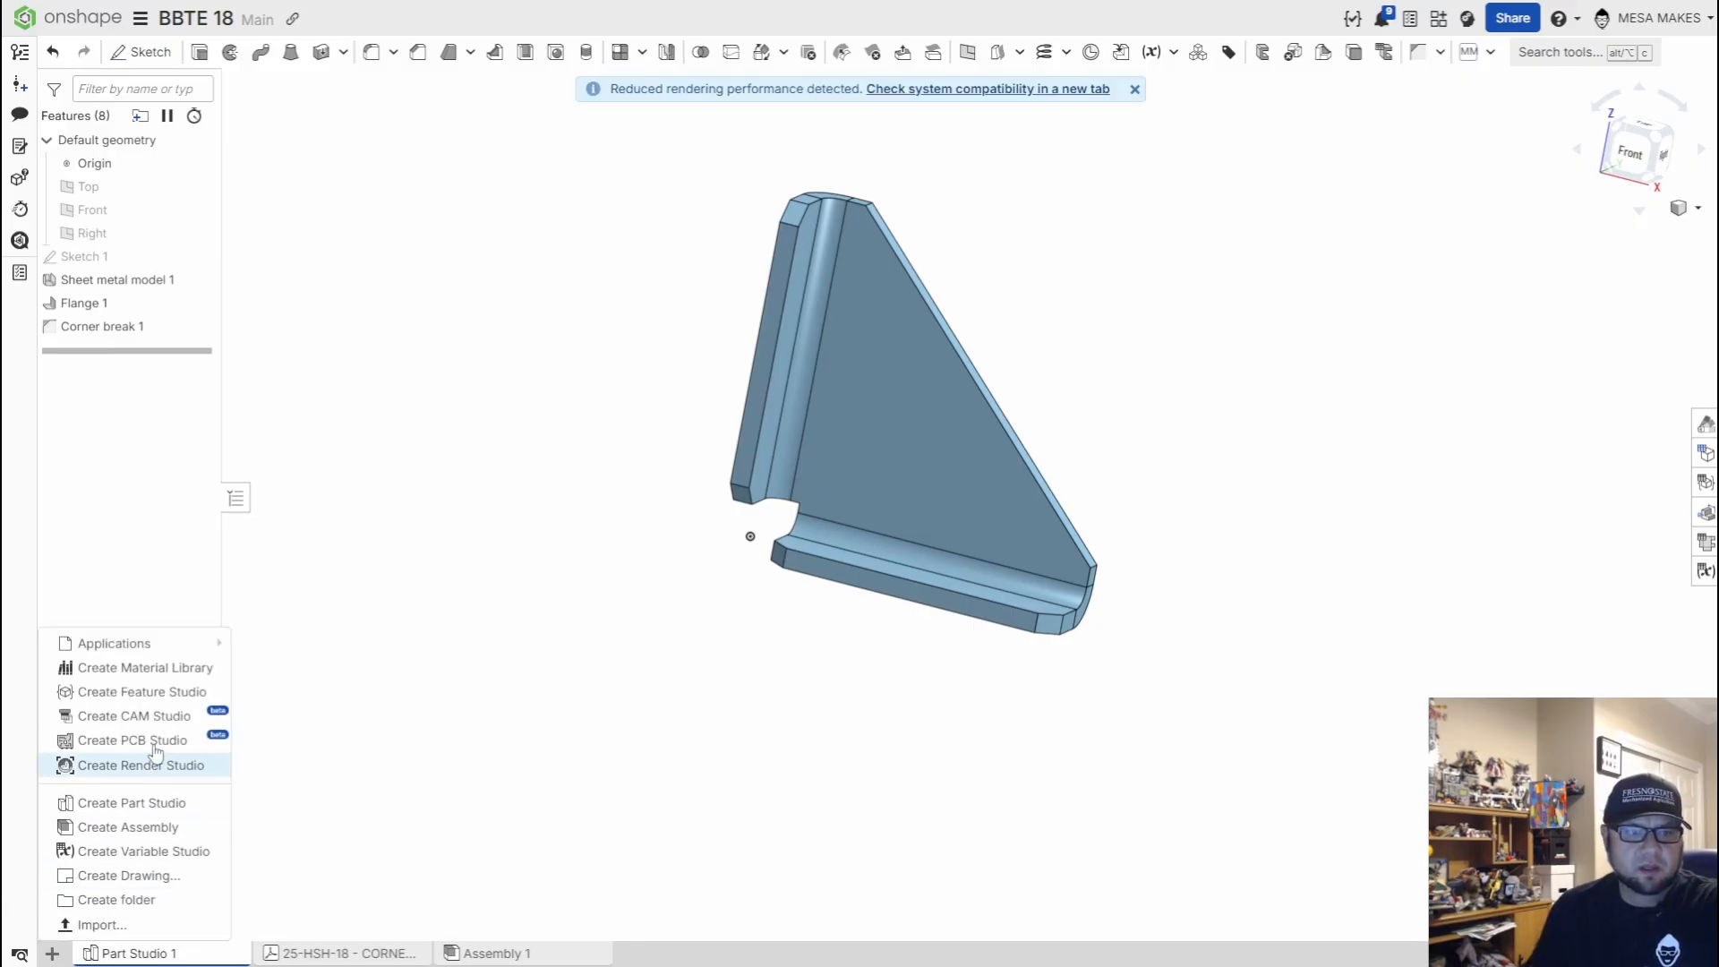
click(160, 804)
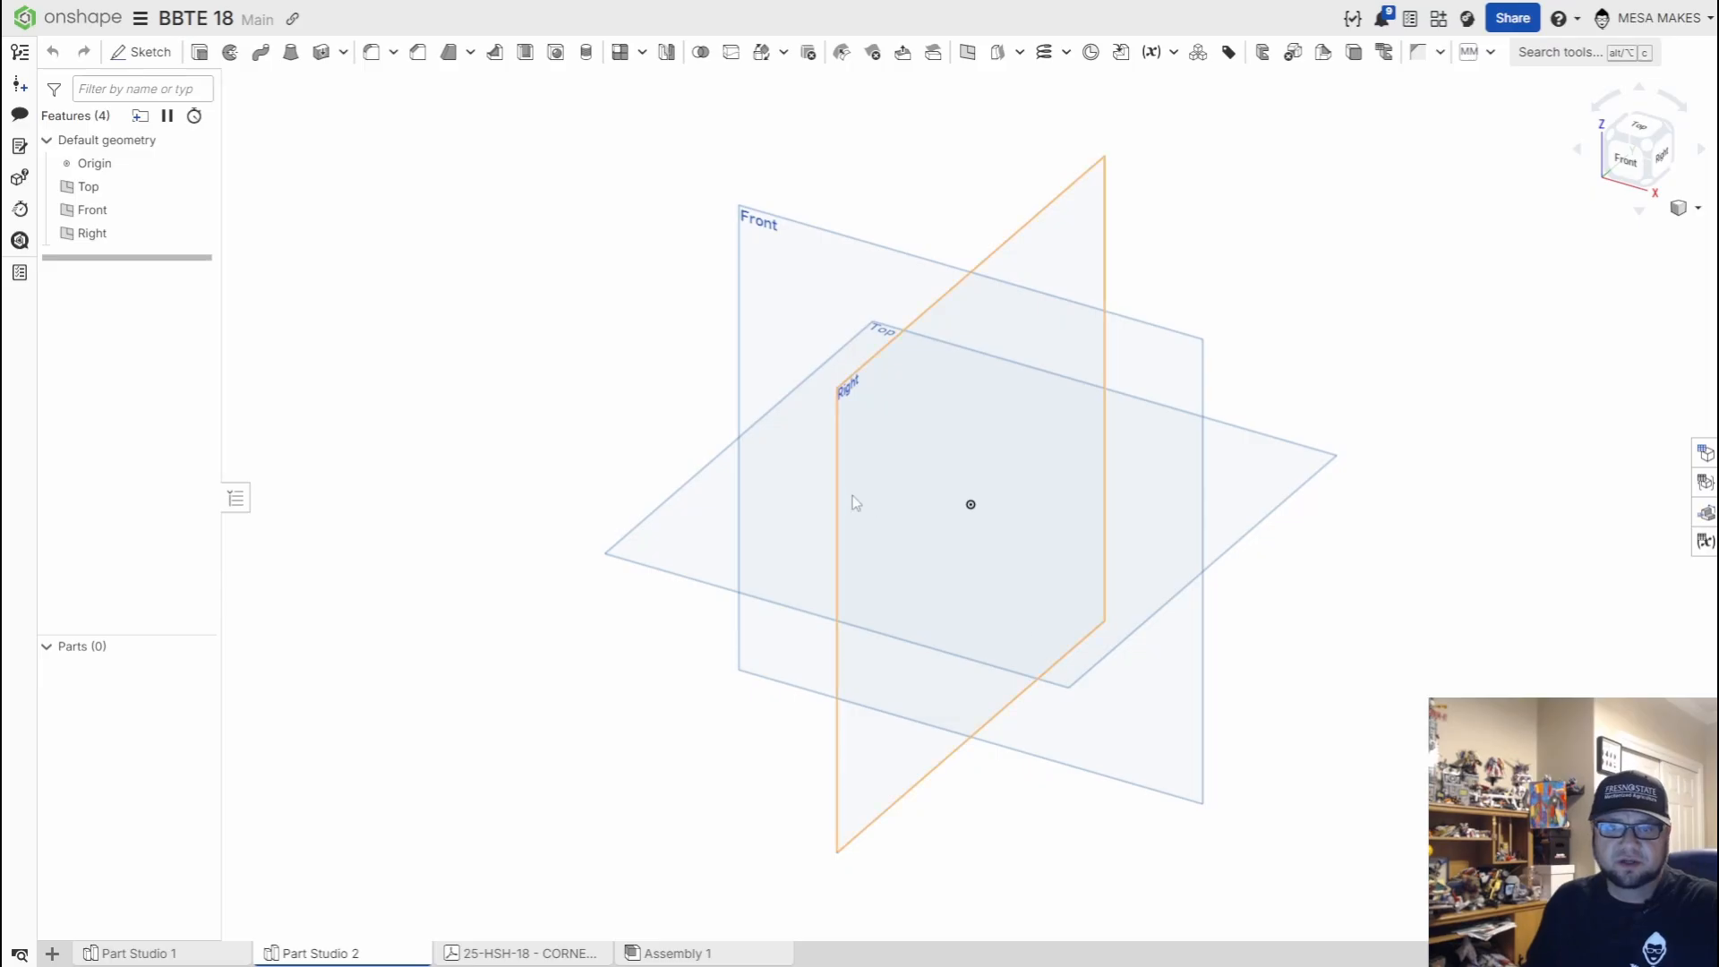
click(814, 325)
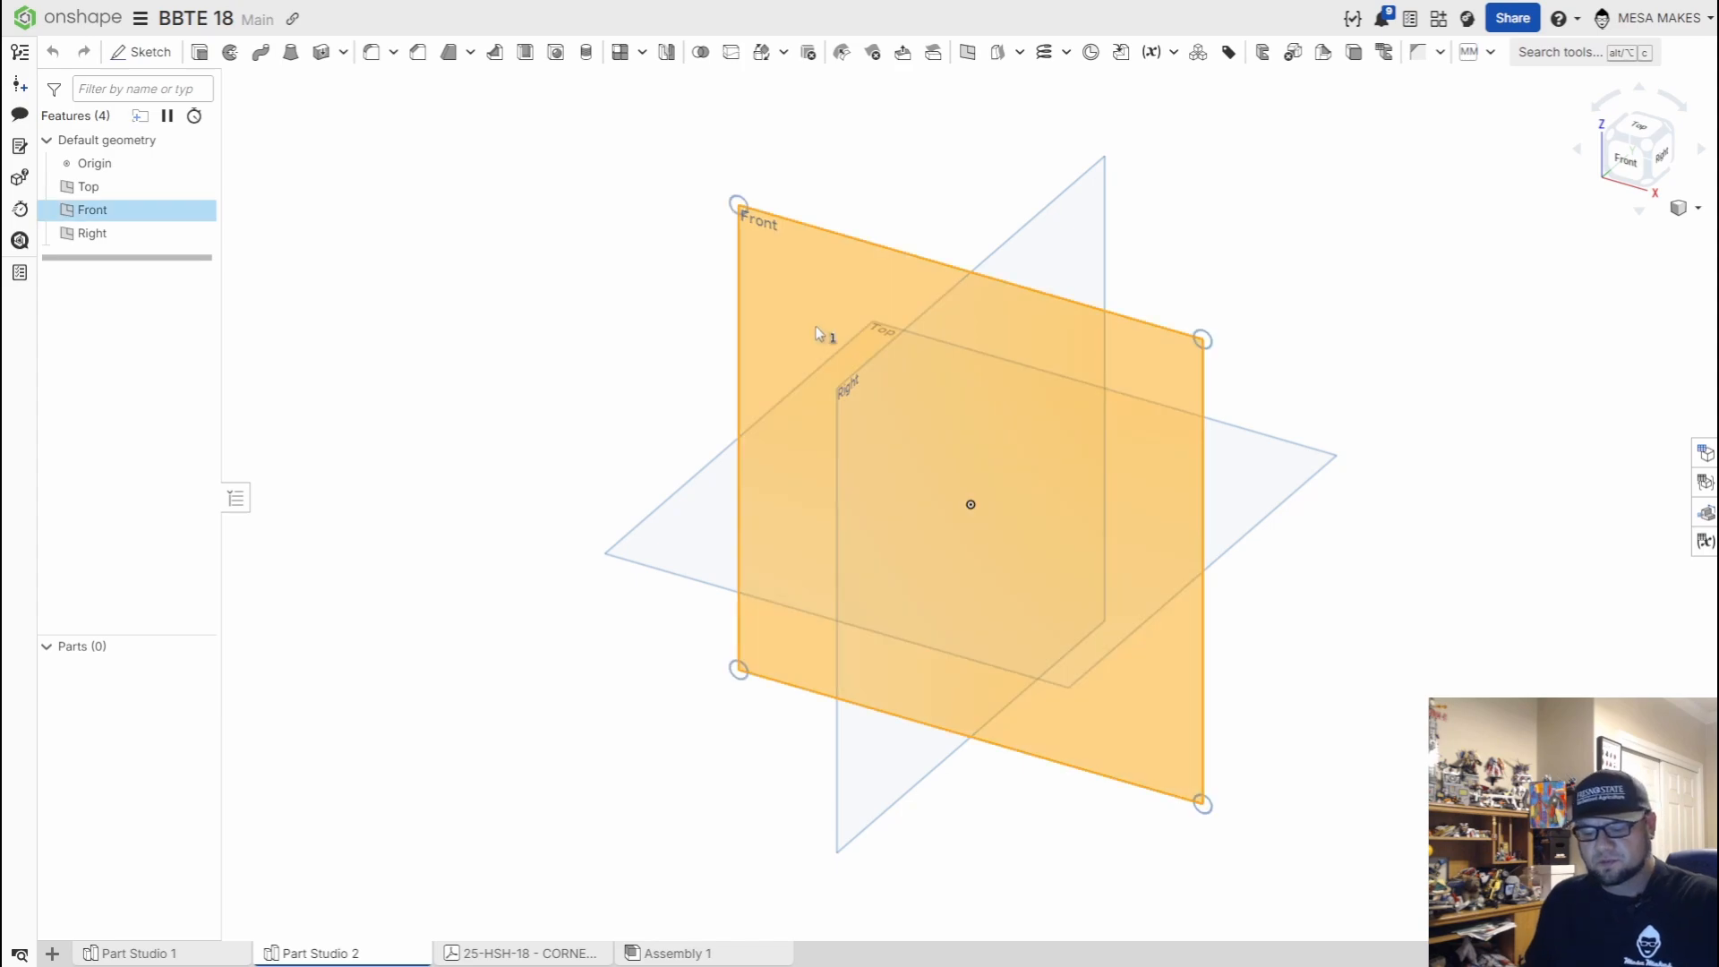
key(shift+s)
key(n)
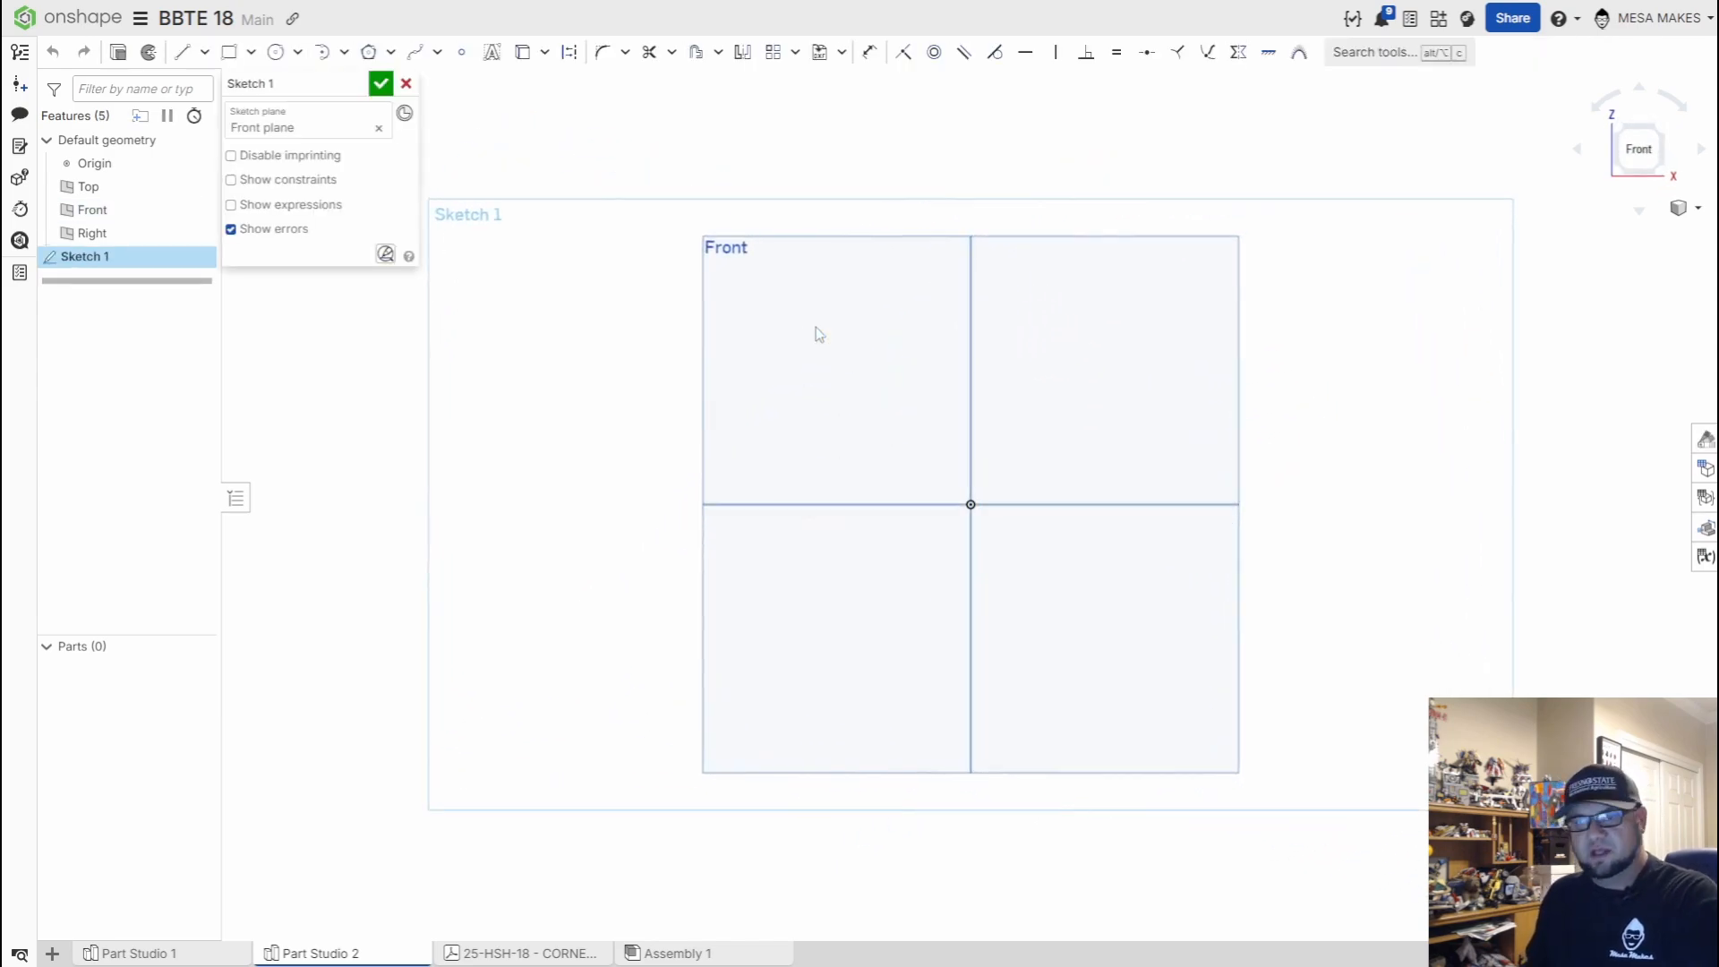
key(p)
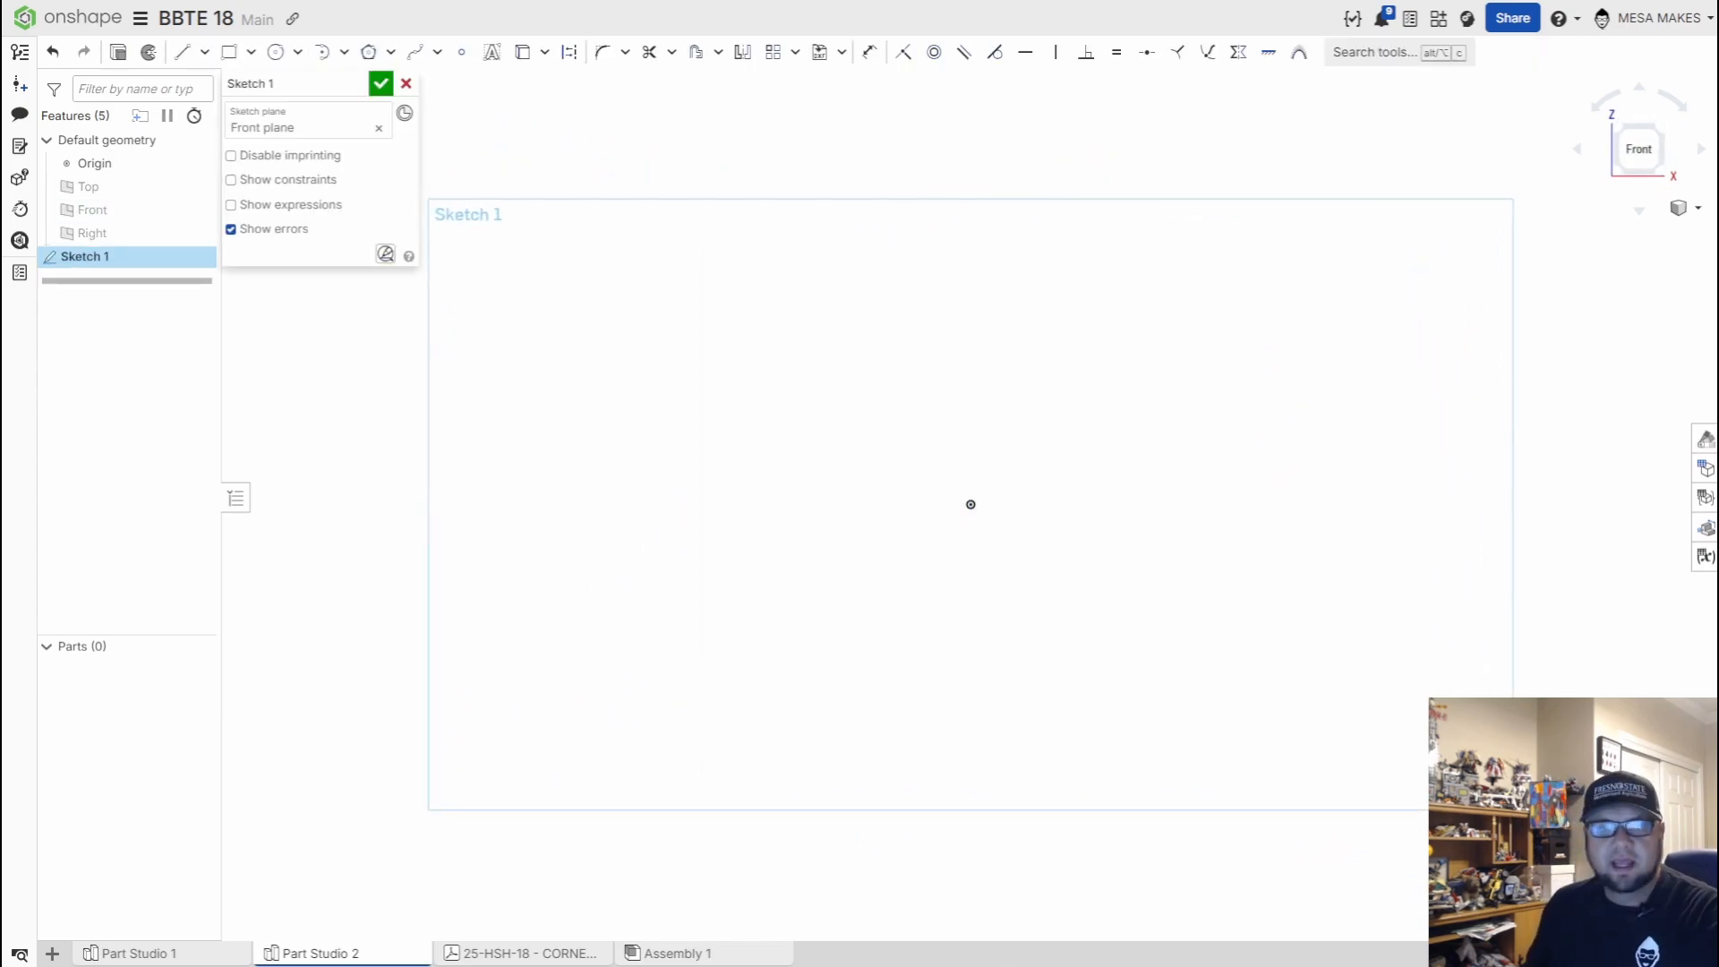
Draw a corner rectangle up from the origin and size it 4.5 by 4.5 in
key(l)
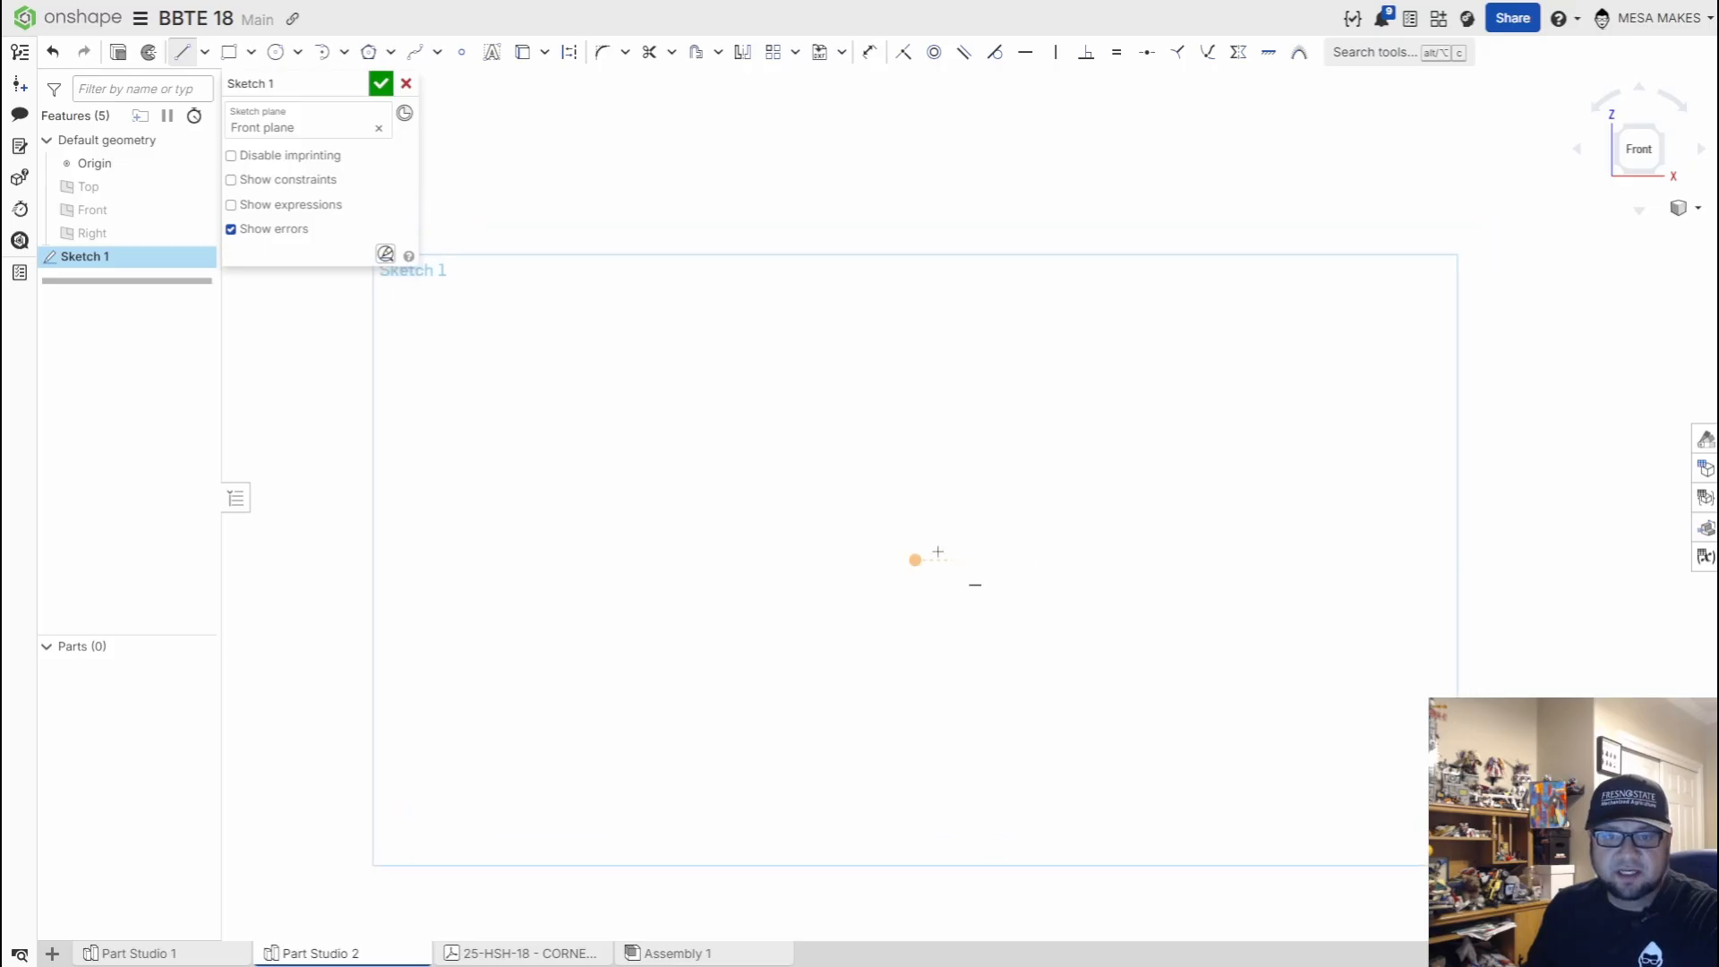
key(r)
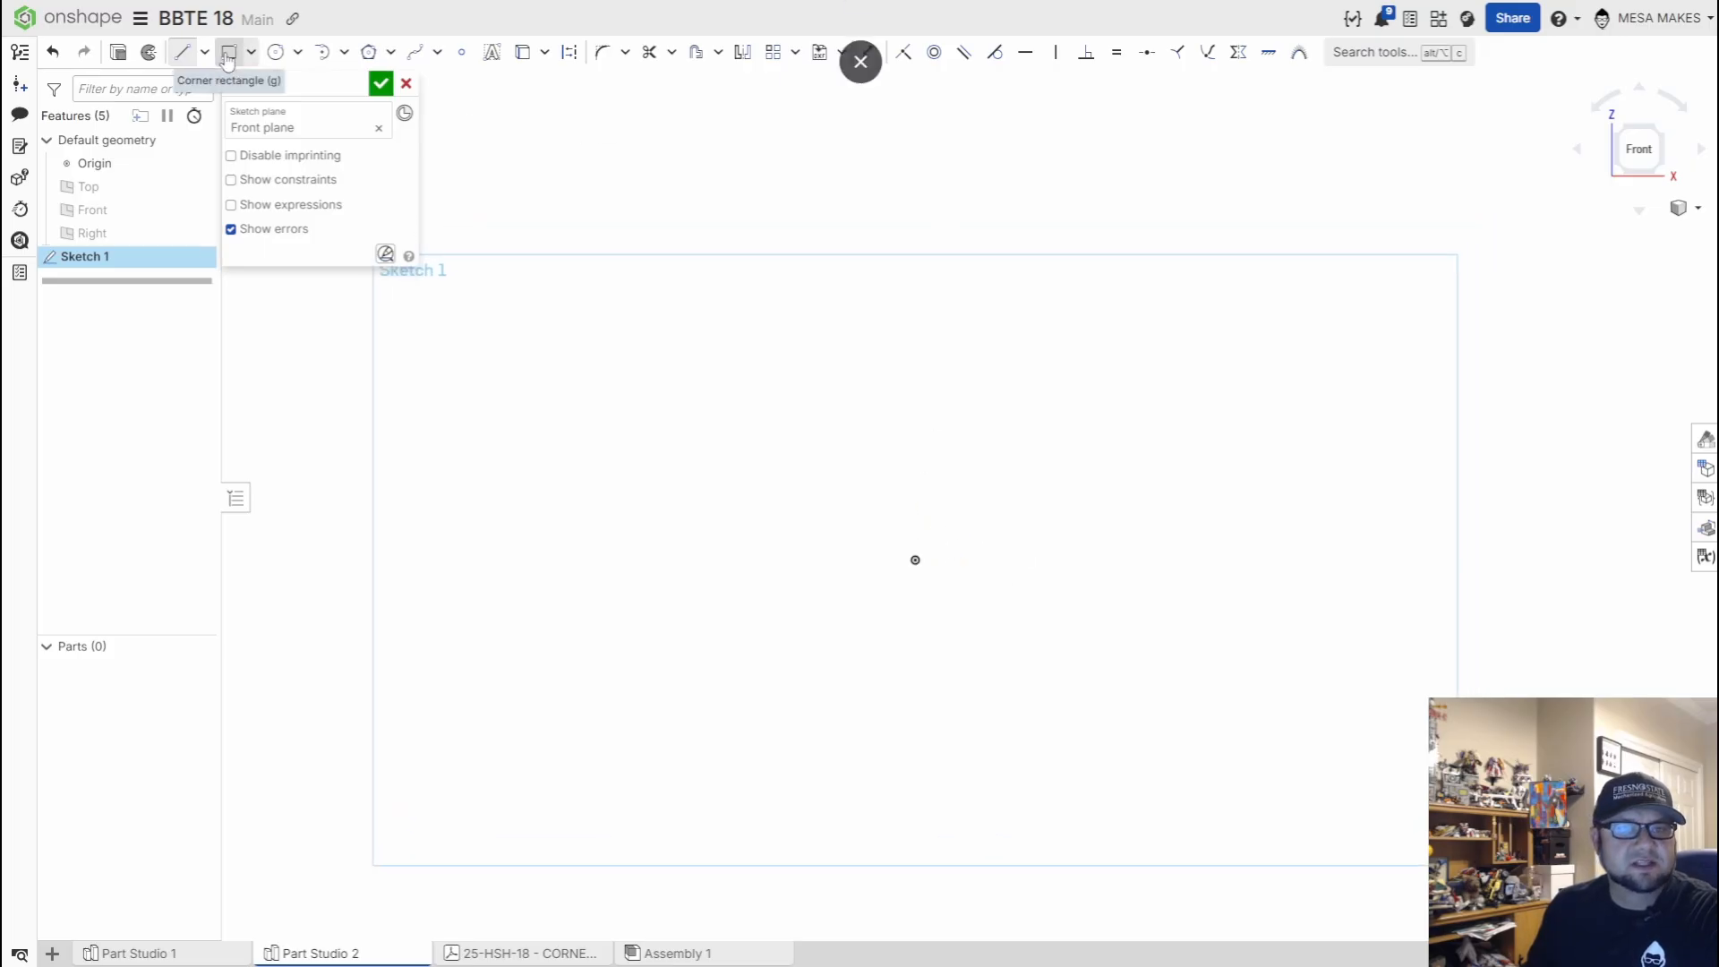
mouse_move(915, 559)
mouse_down()
mouse_move(1029, 450)
mouse_move(1090, 345)
mouse_up()
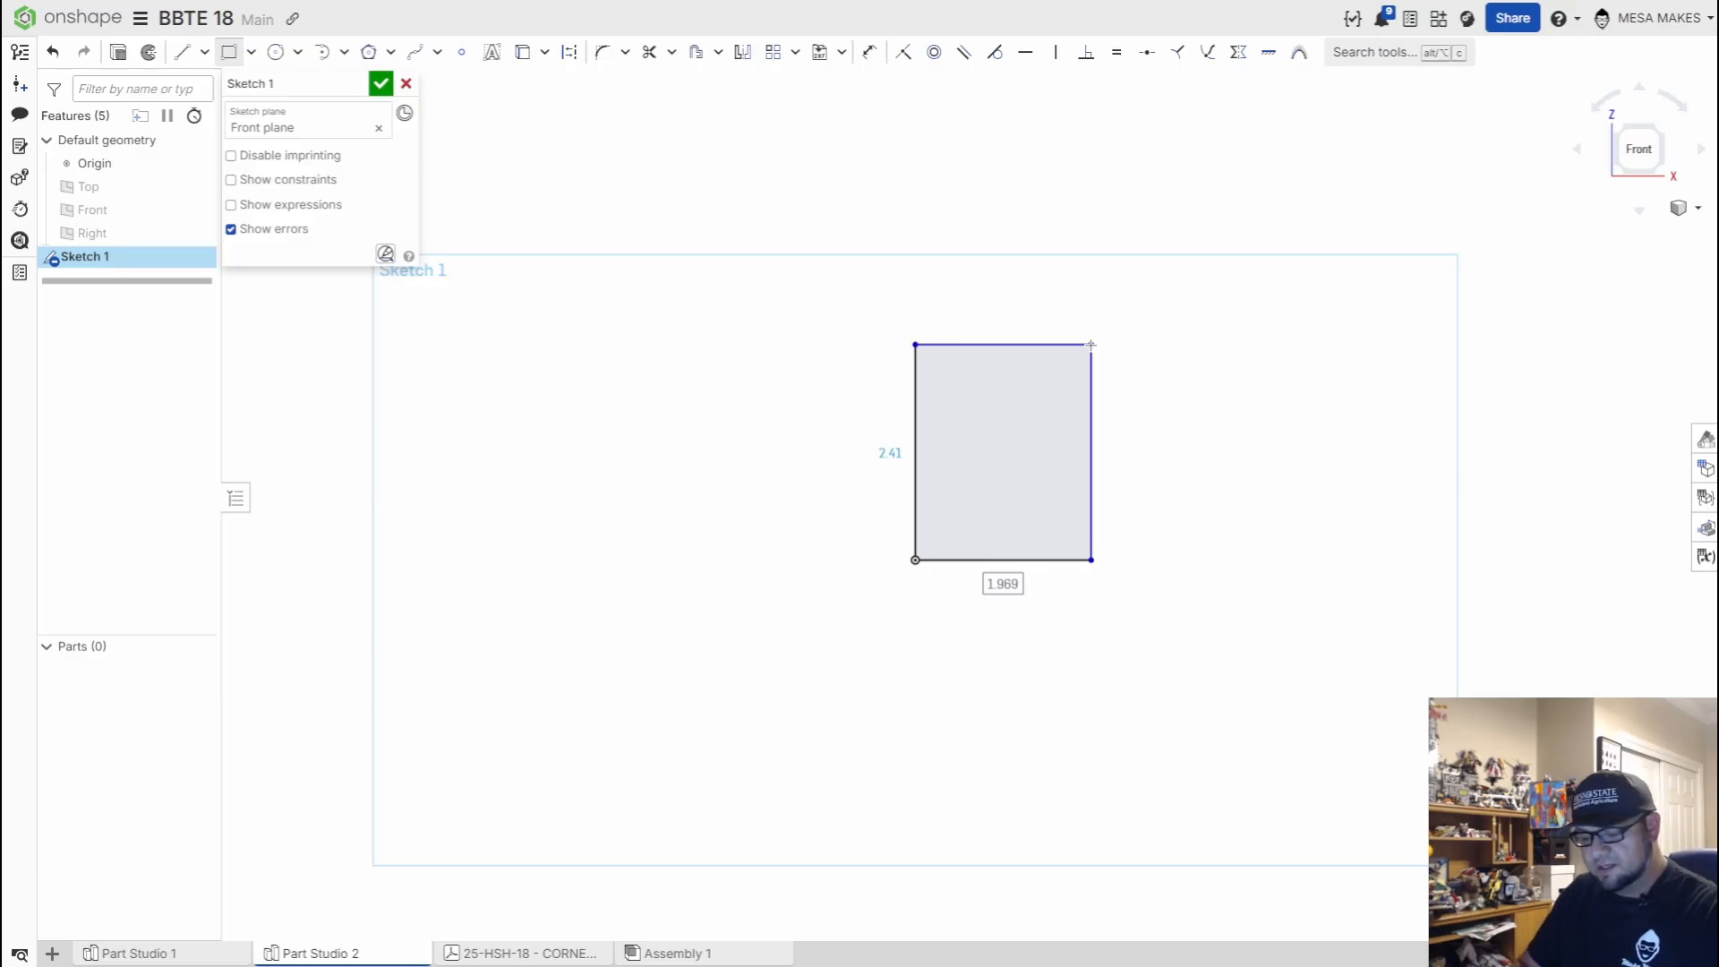
text(4.5)
key(Tab)
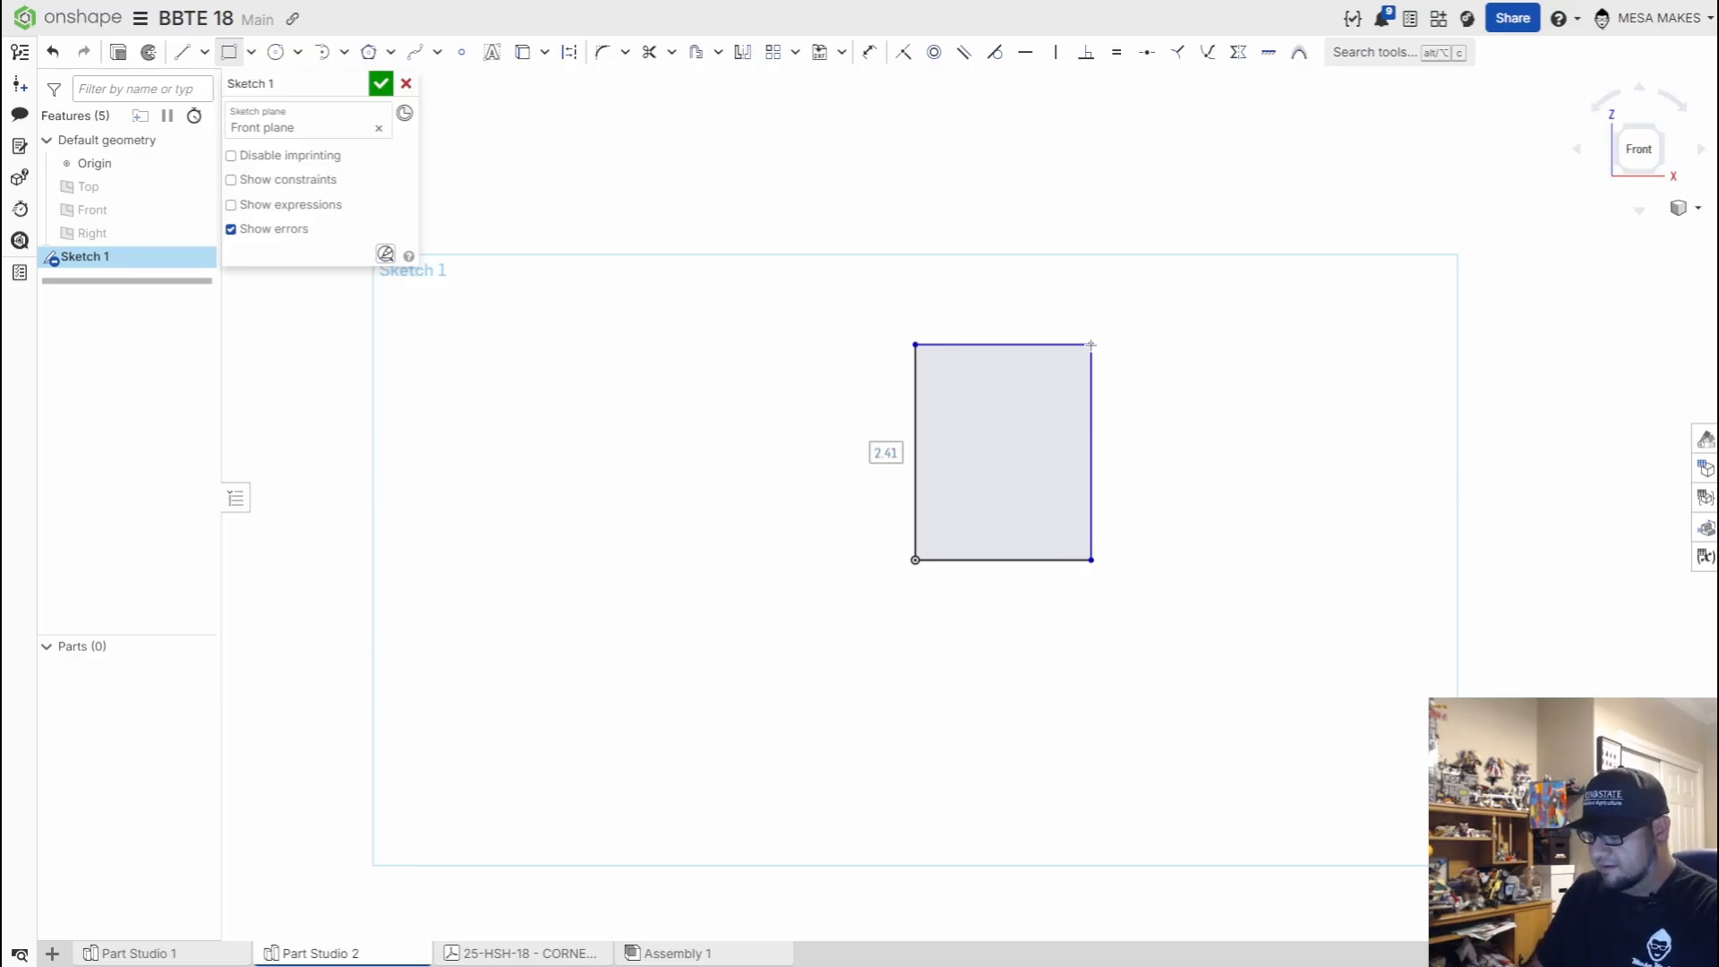
text(4.5)
key(Return)
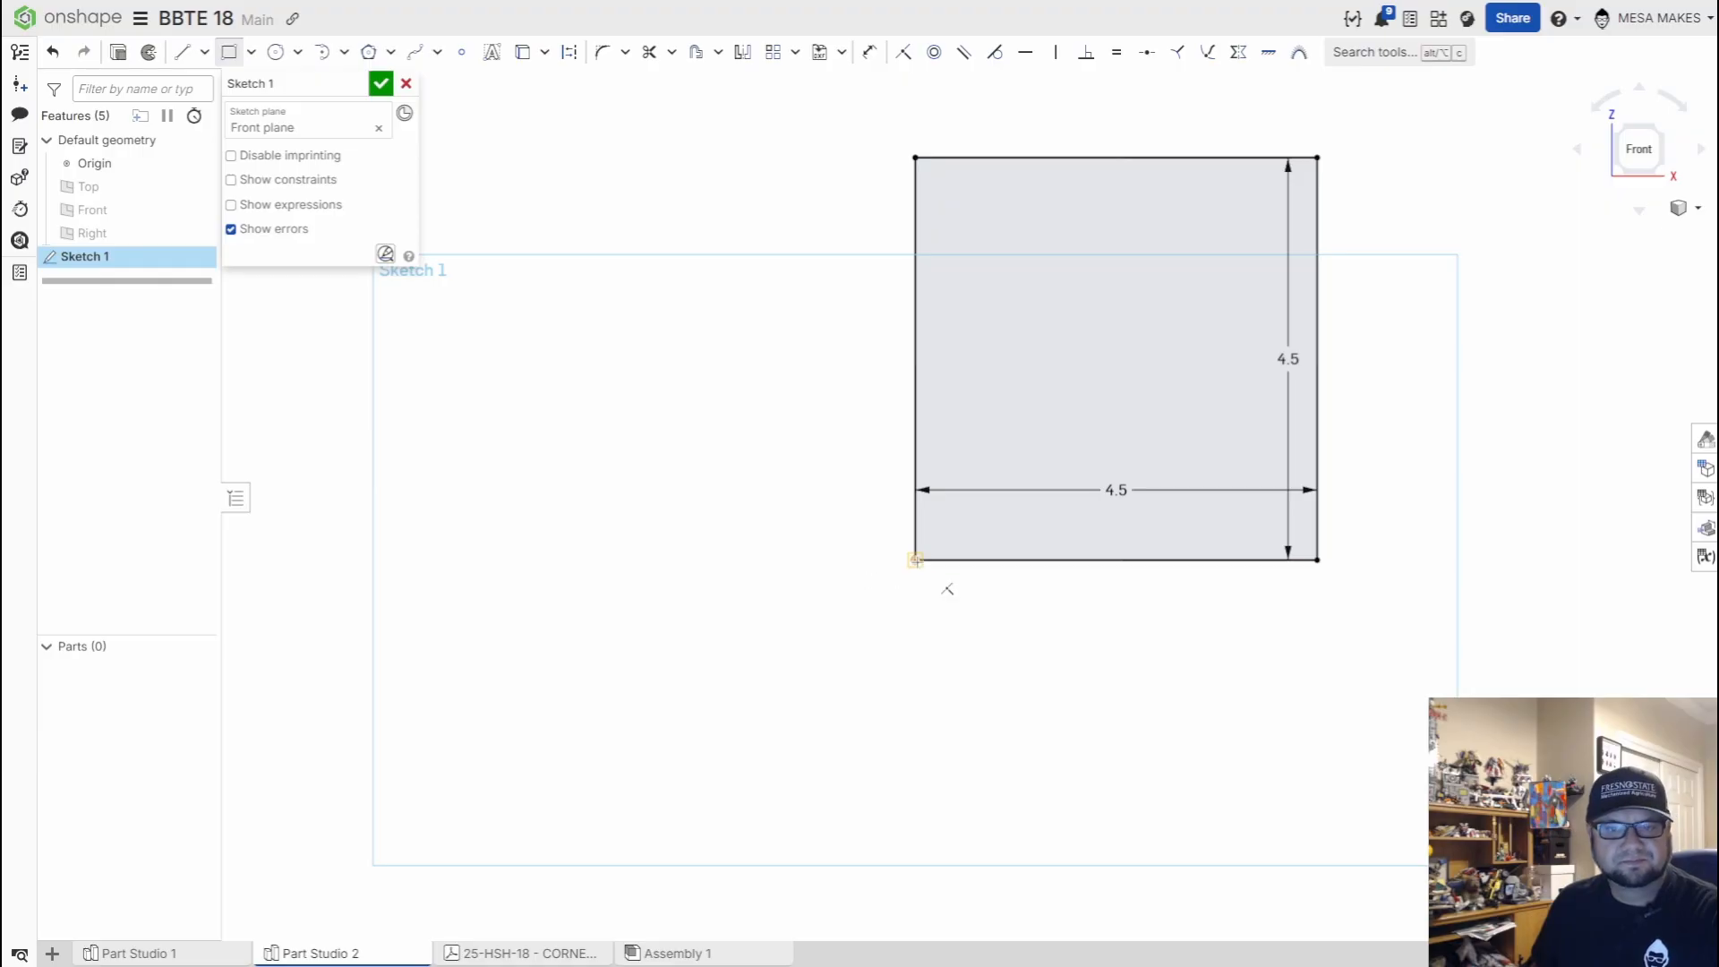
Draw a 0.625 by 0.625 in corner rectangle from the origin inside the large square
click(914, 560)
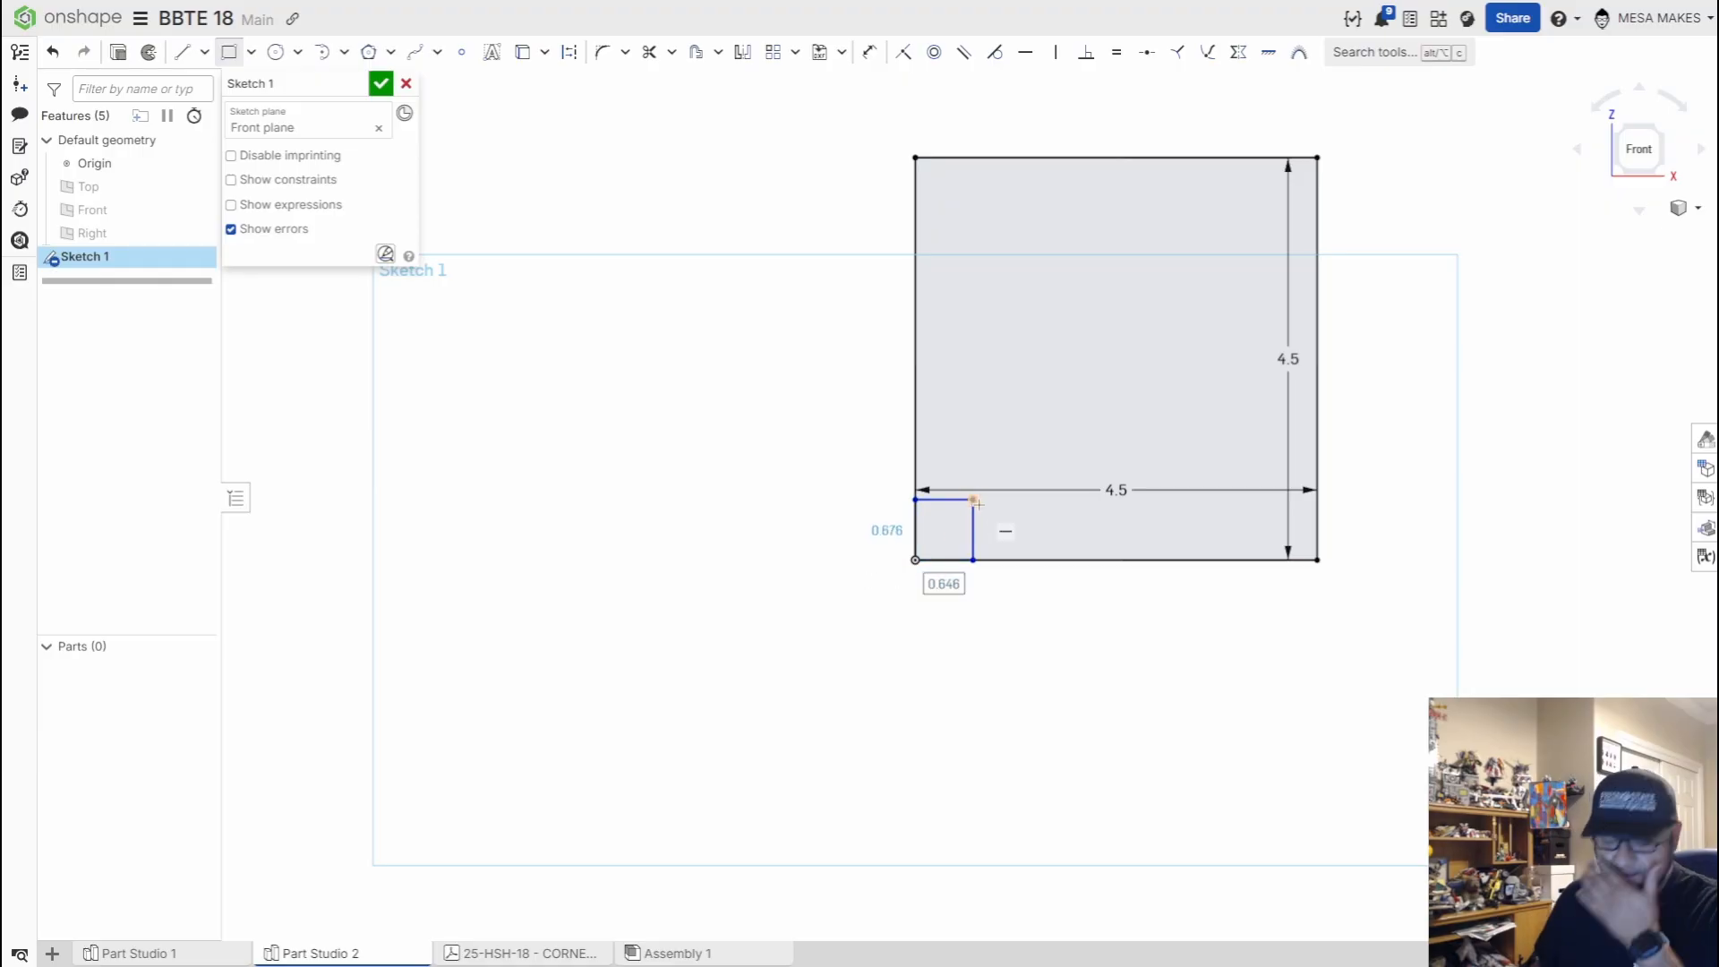
key(Tab)
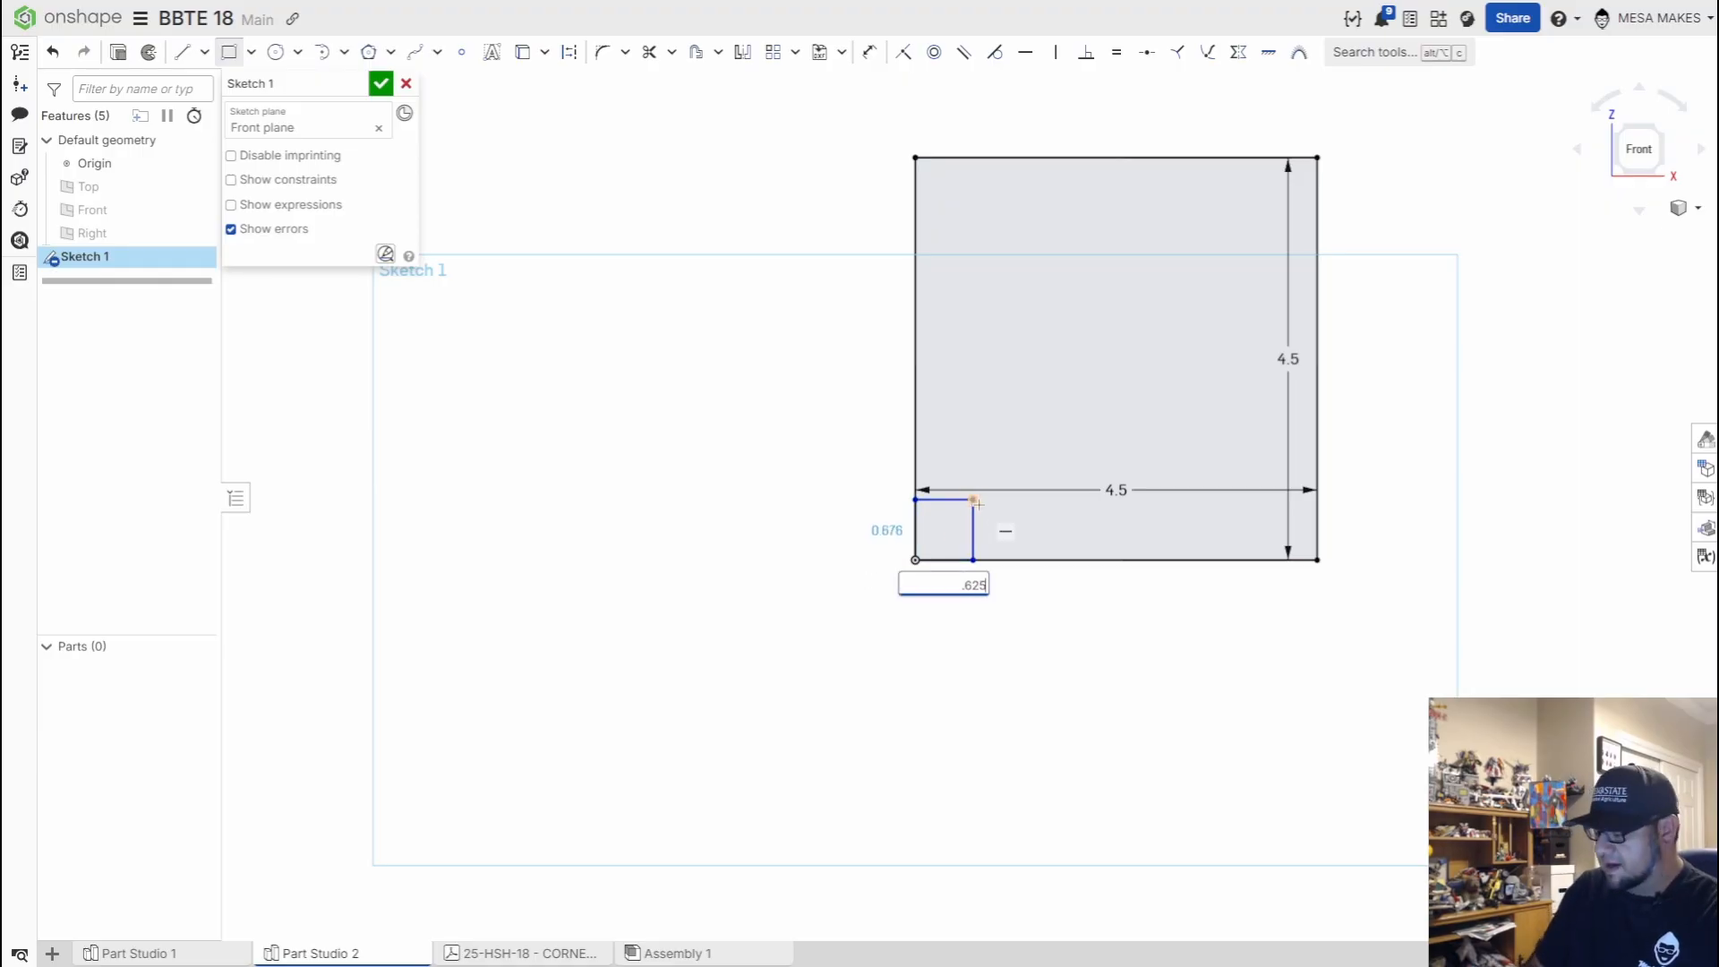
text(.625)
key(Tab)
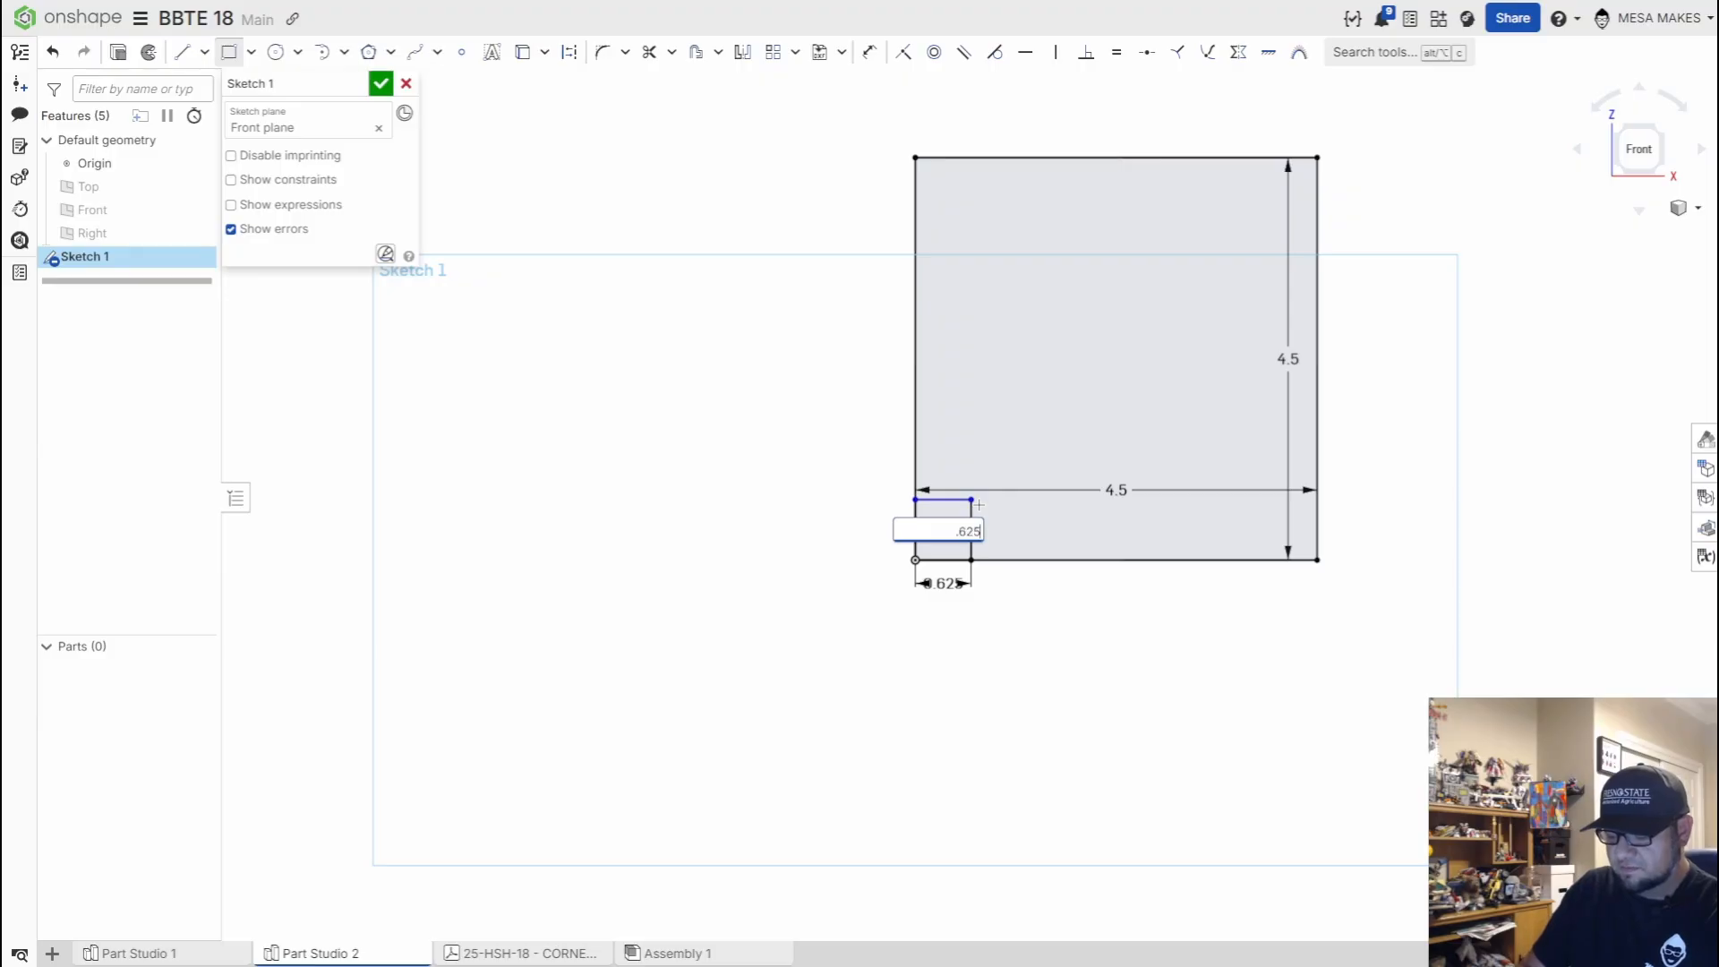
key(Return)
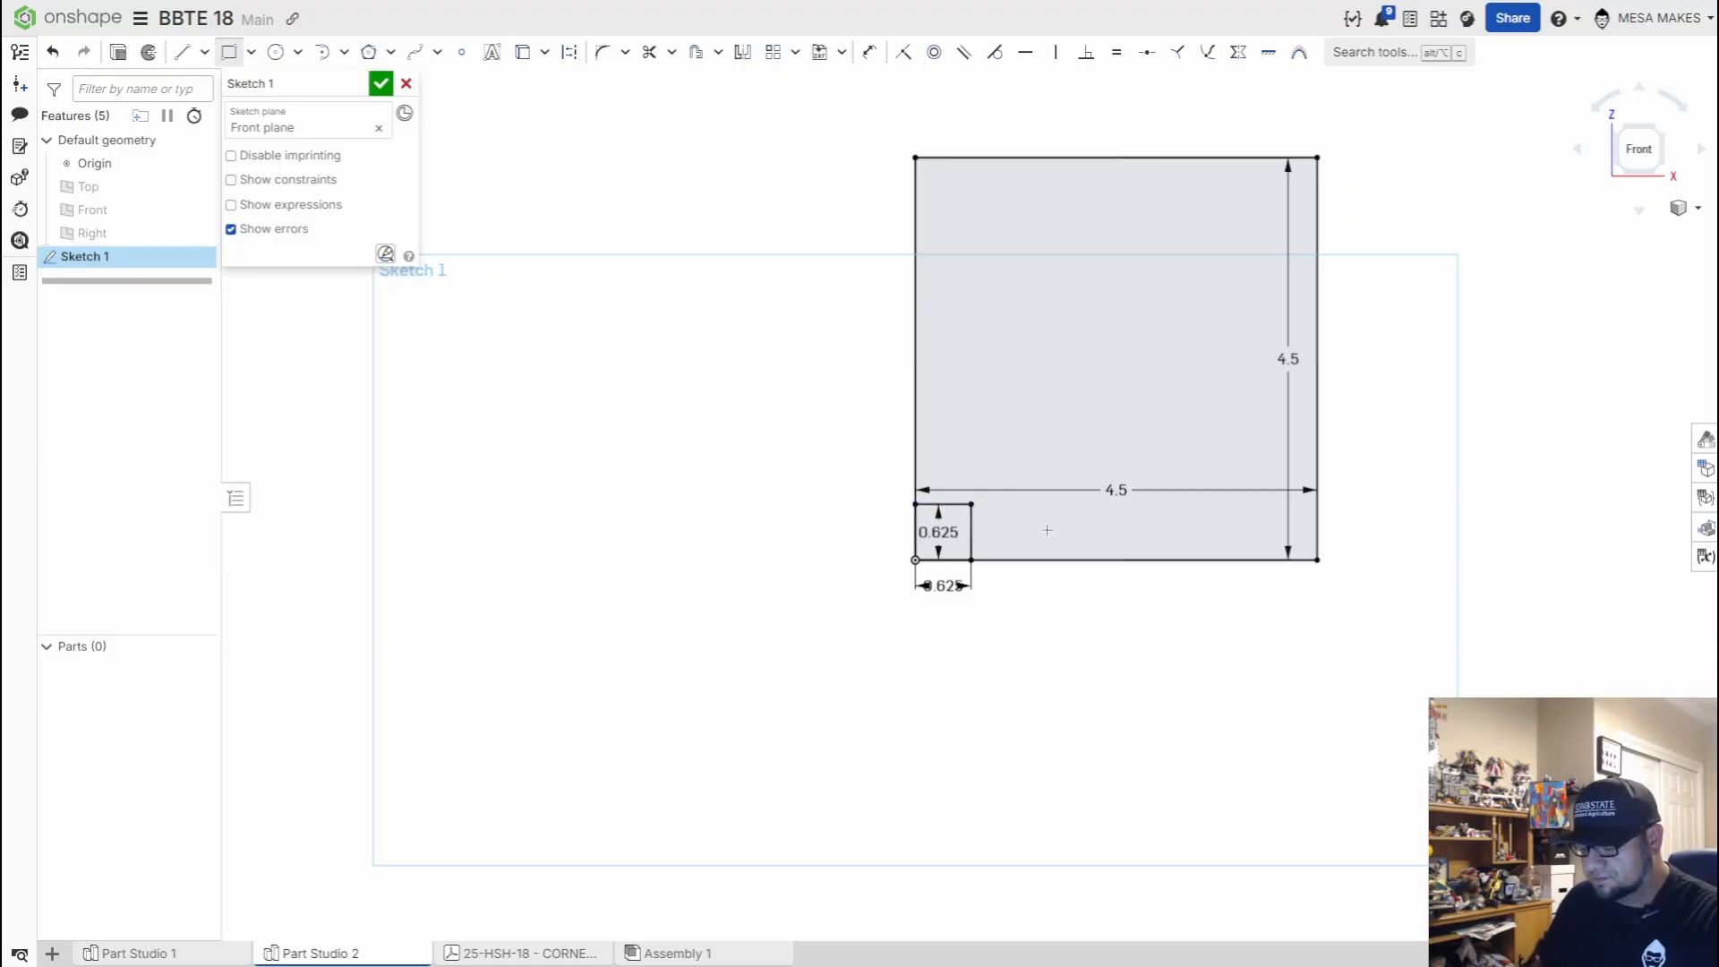
Trim away the outer lines of the small square at the origin to leave a corner notch
key(m)
scroll(982, 560, up, 3)
drag(839, 513, 817, 514)
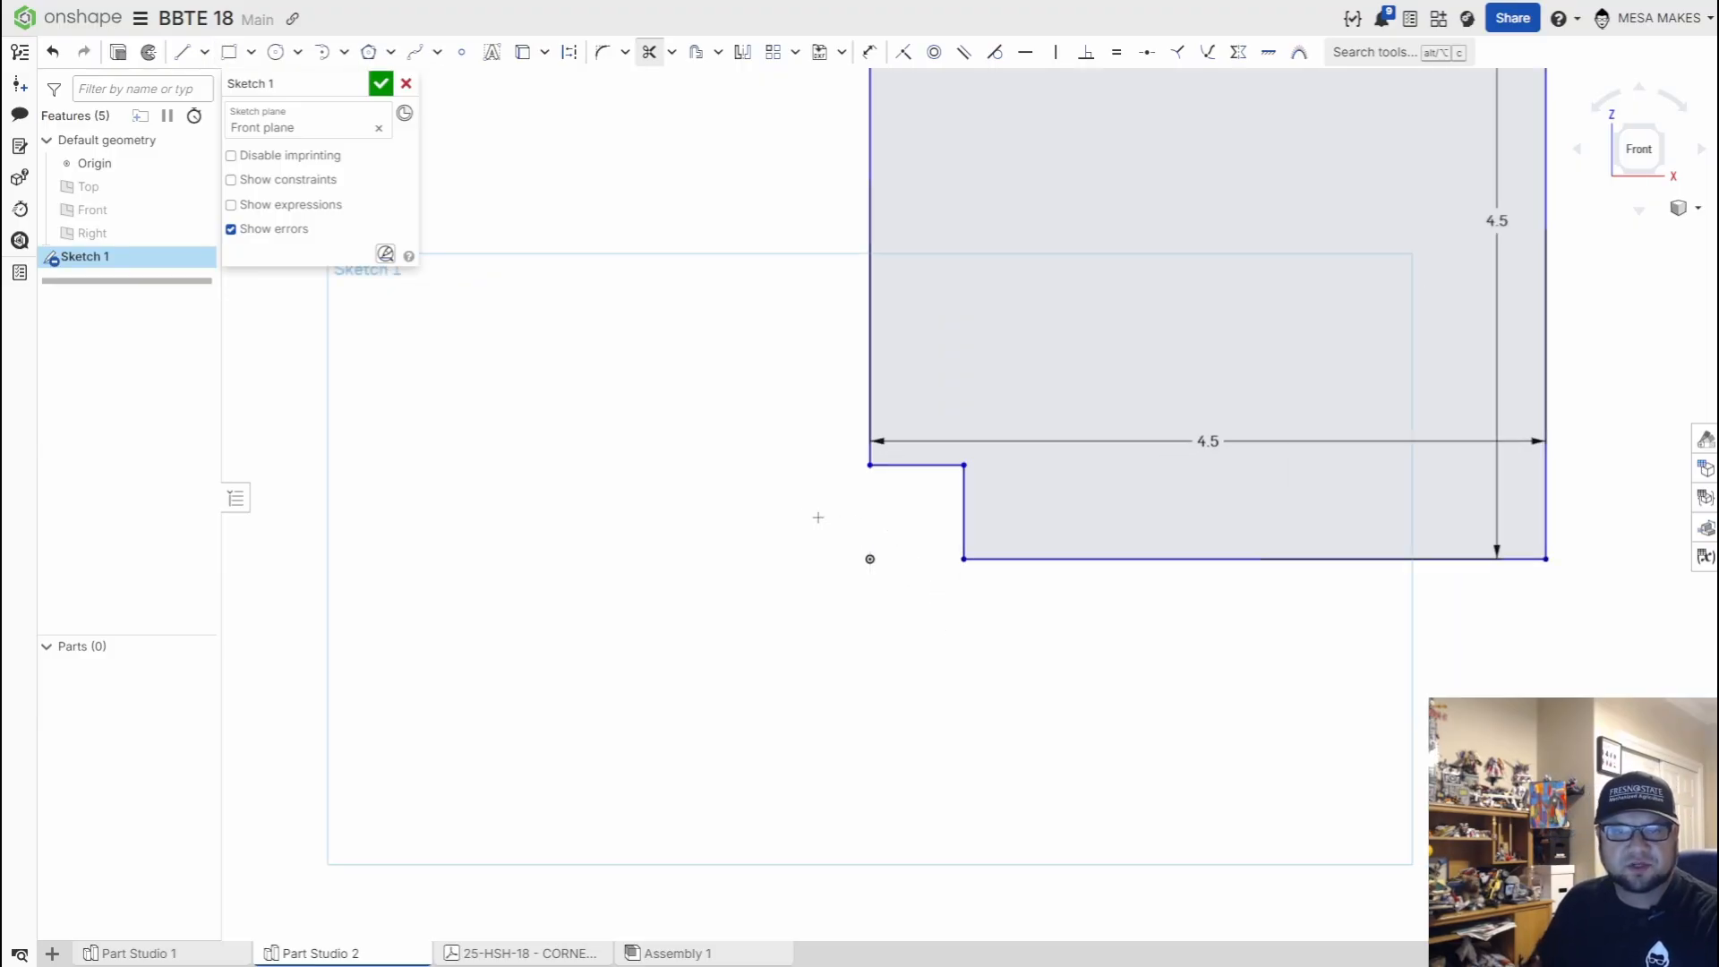
scroll(1173, 567, down, 2)
Draw a diagonal line from the top edge to the right edge and trim off the outer corner of the profile
middle_drag(1169, 579, 1077, 644)
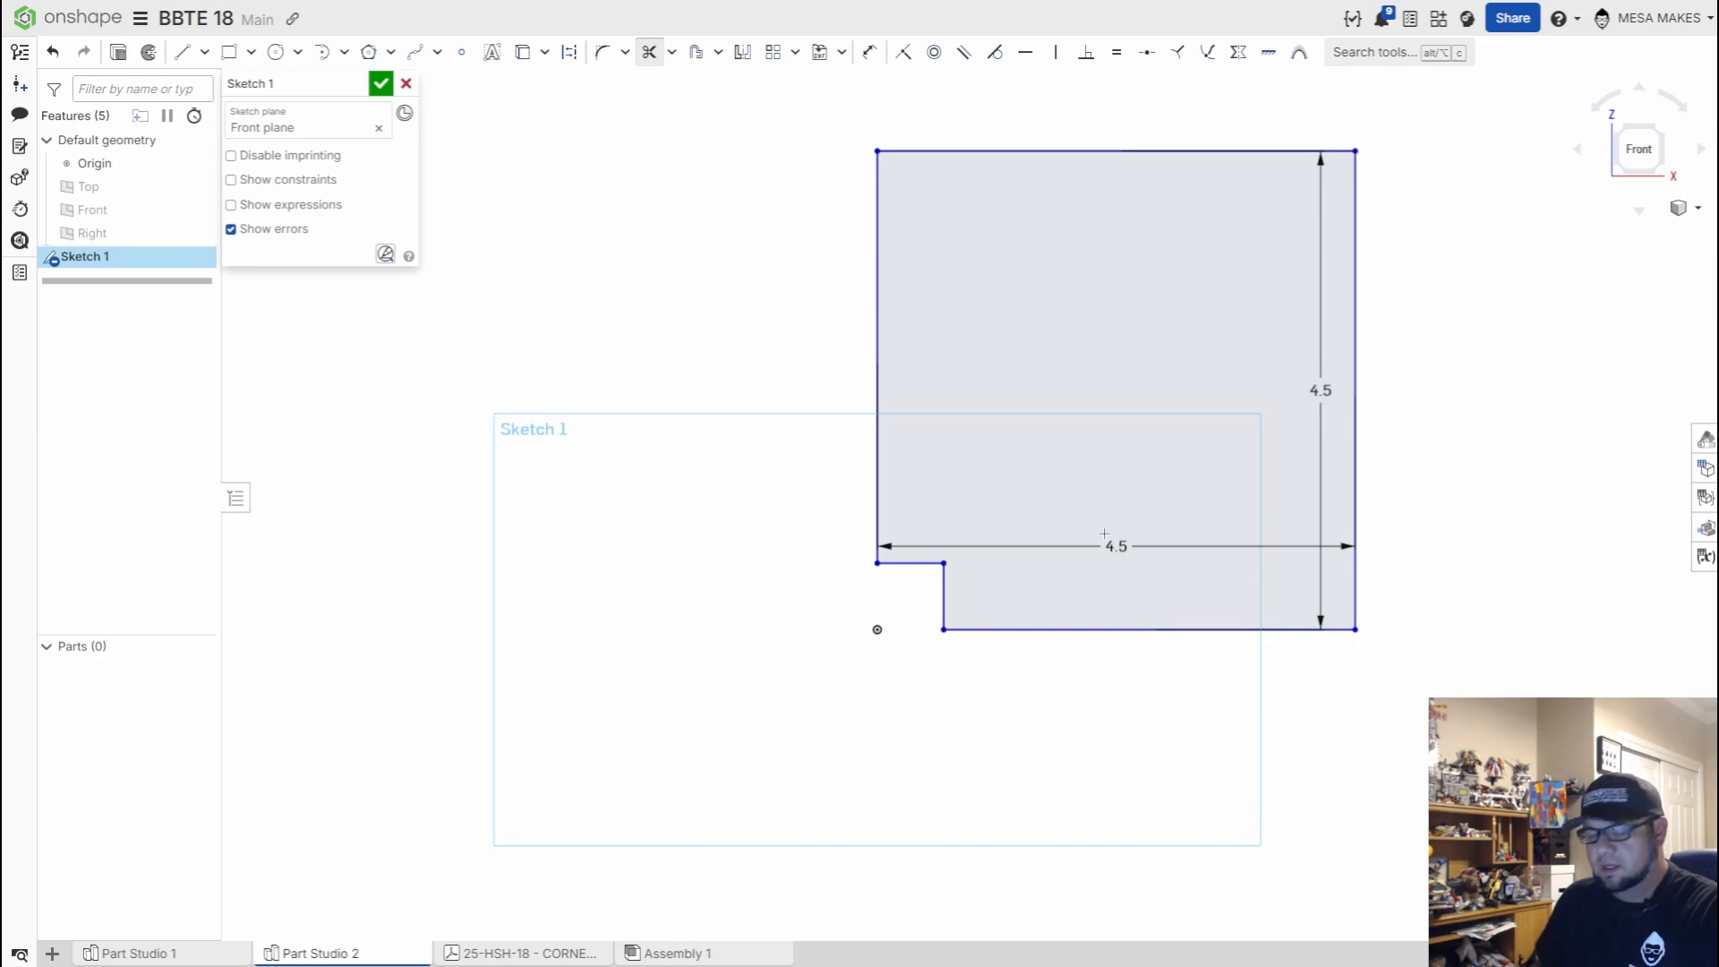
key(l)
click(981, 151)
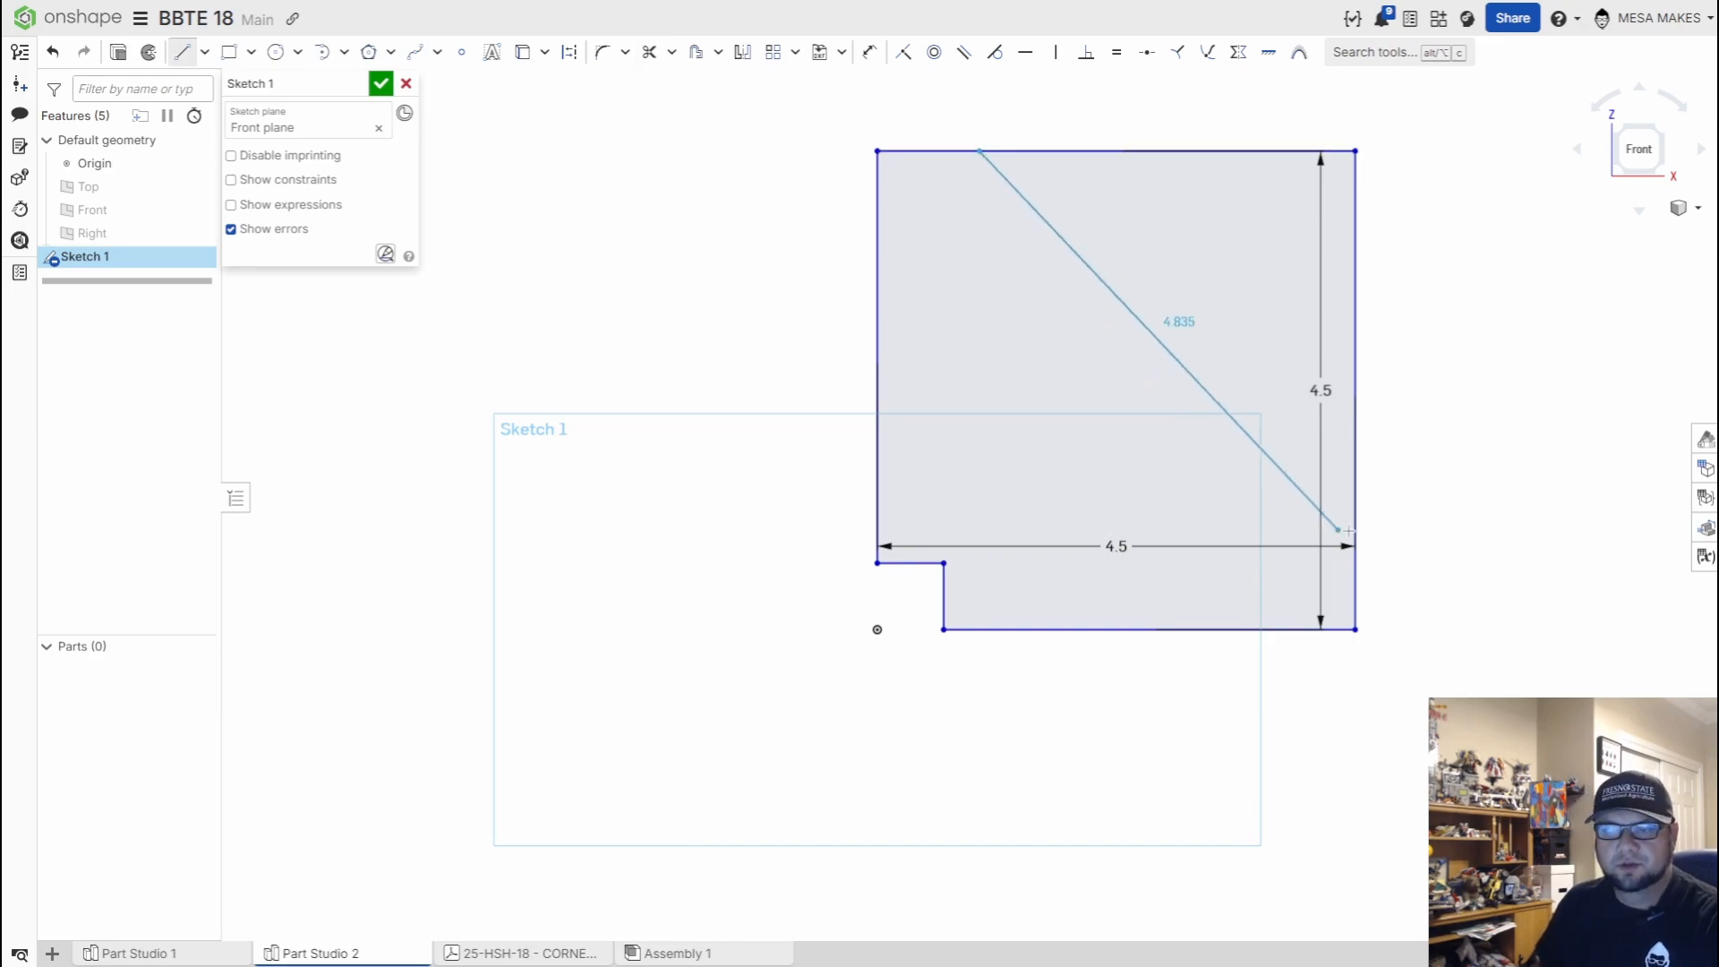
click(1354, 528)
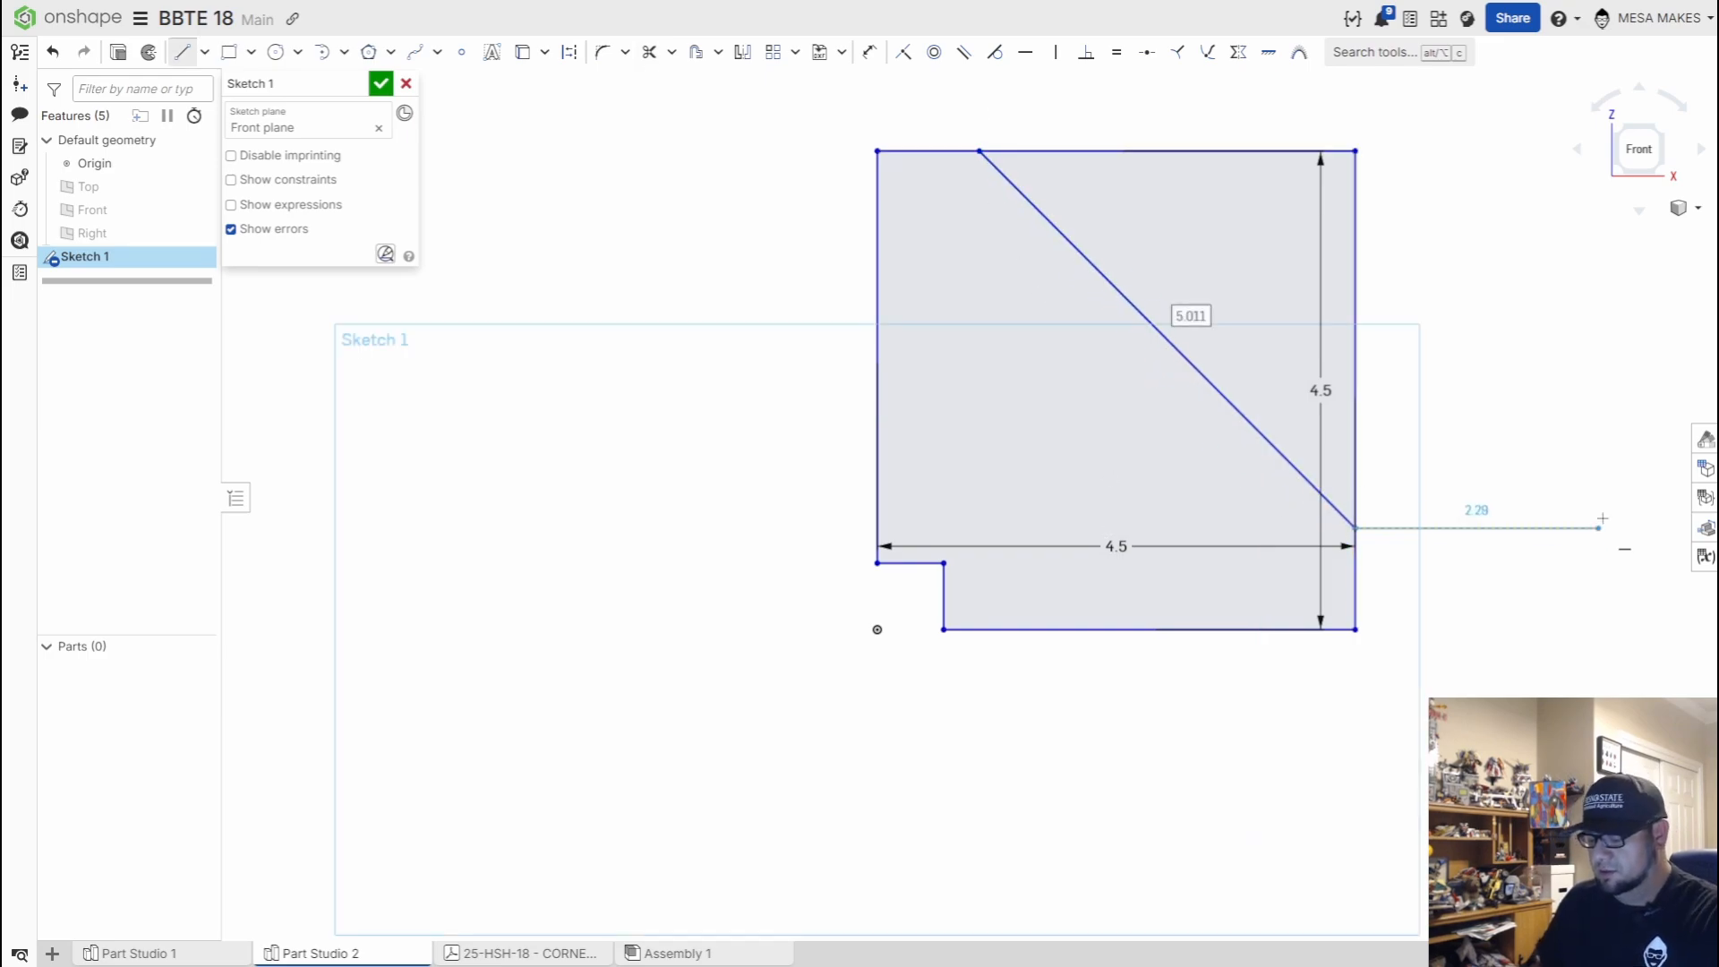
key(t)
mouse_move(1518, 429)
mouse_down()
mouse_move(1179, 143)
mouse_move(1151, 96)
mouse_up()
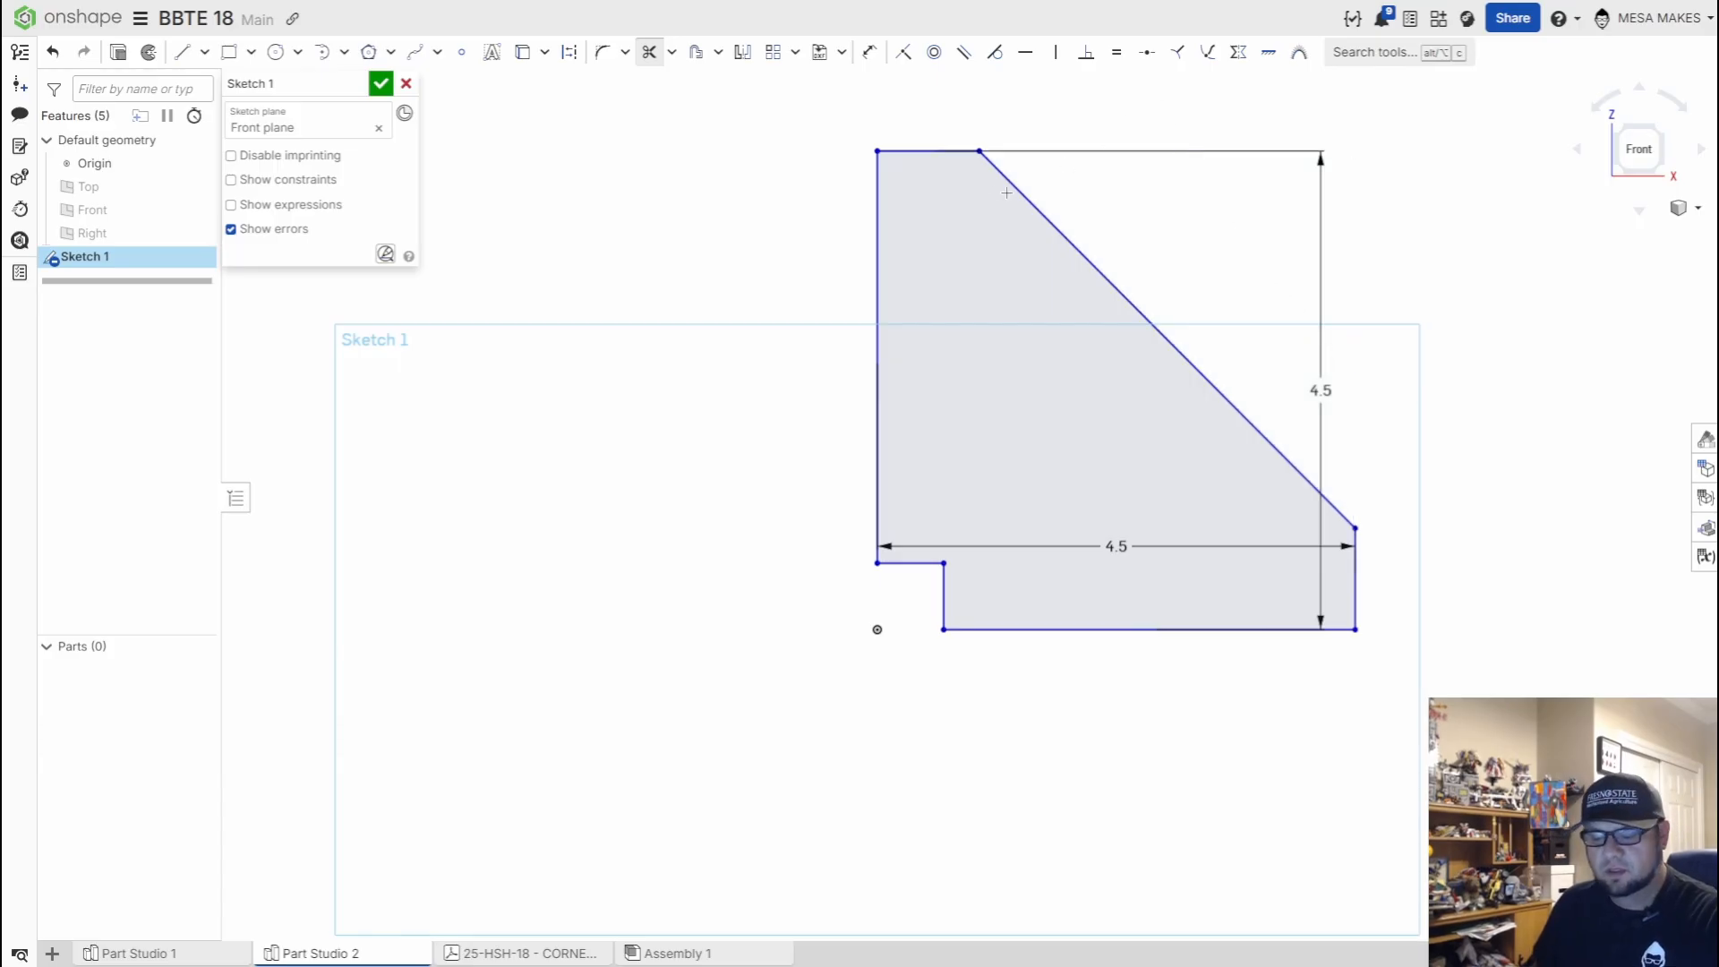
Make the short top edge and the short right edge equal in length
key(e)
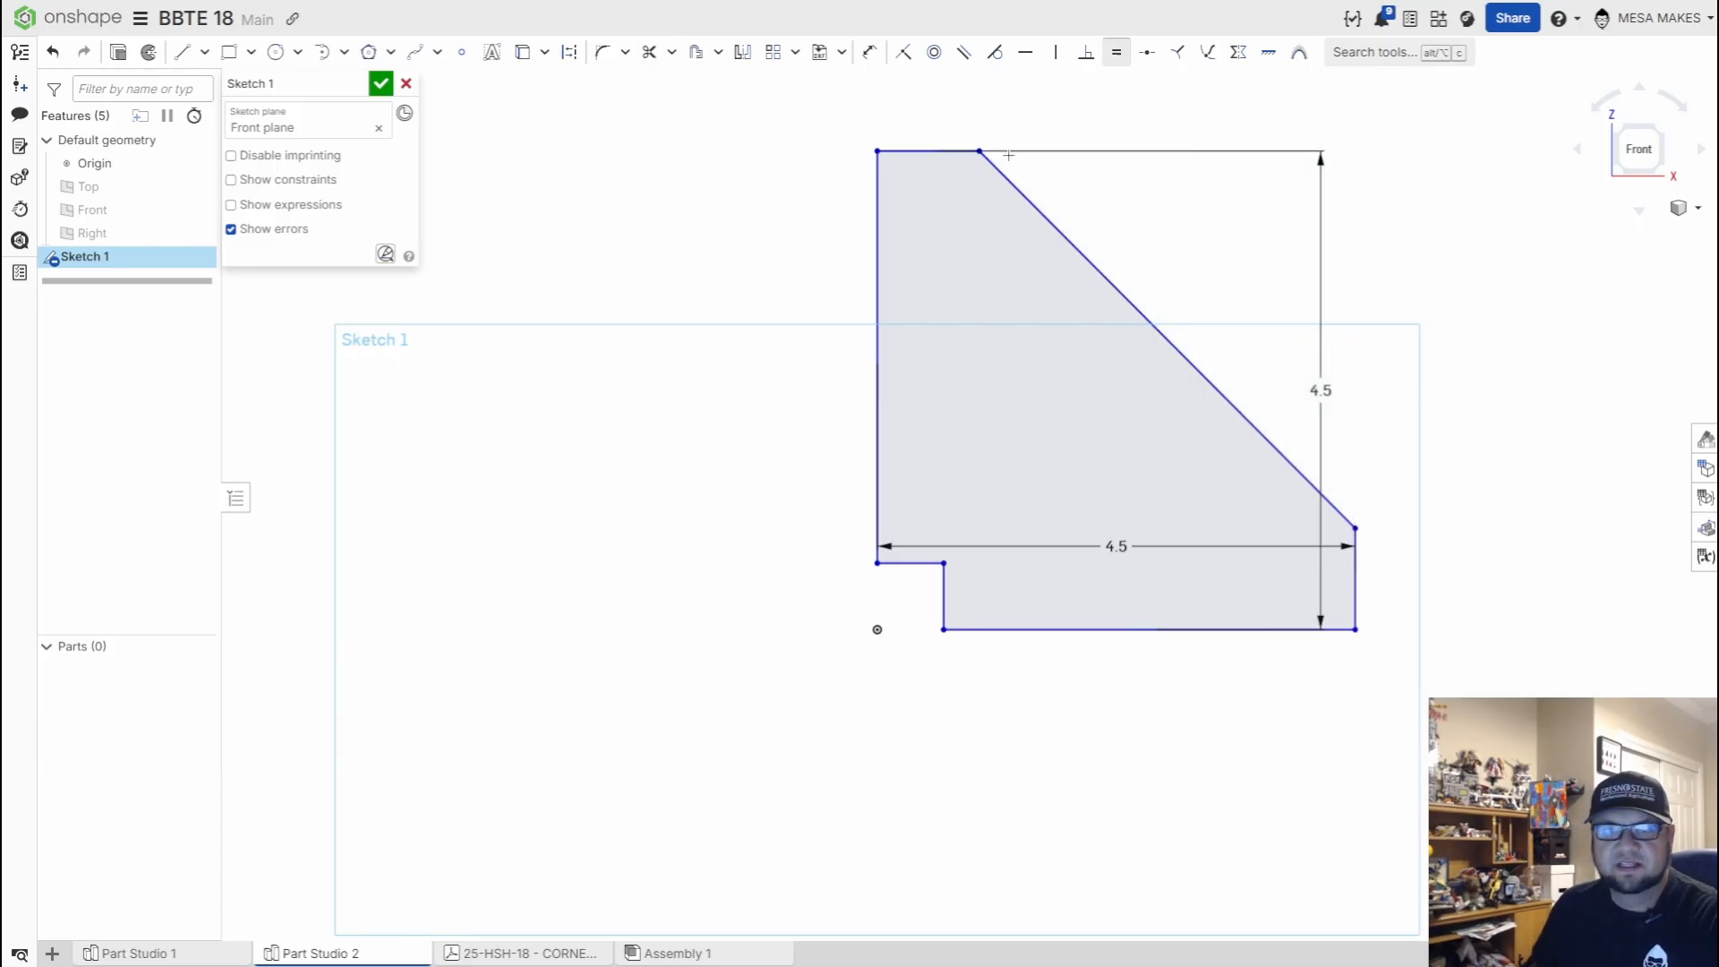
click(951, 153)
click(1356, 555)
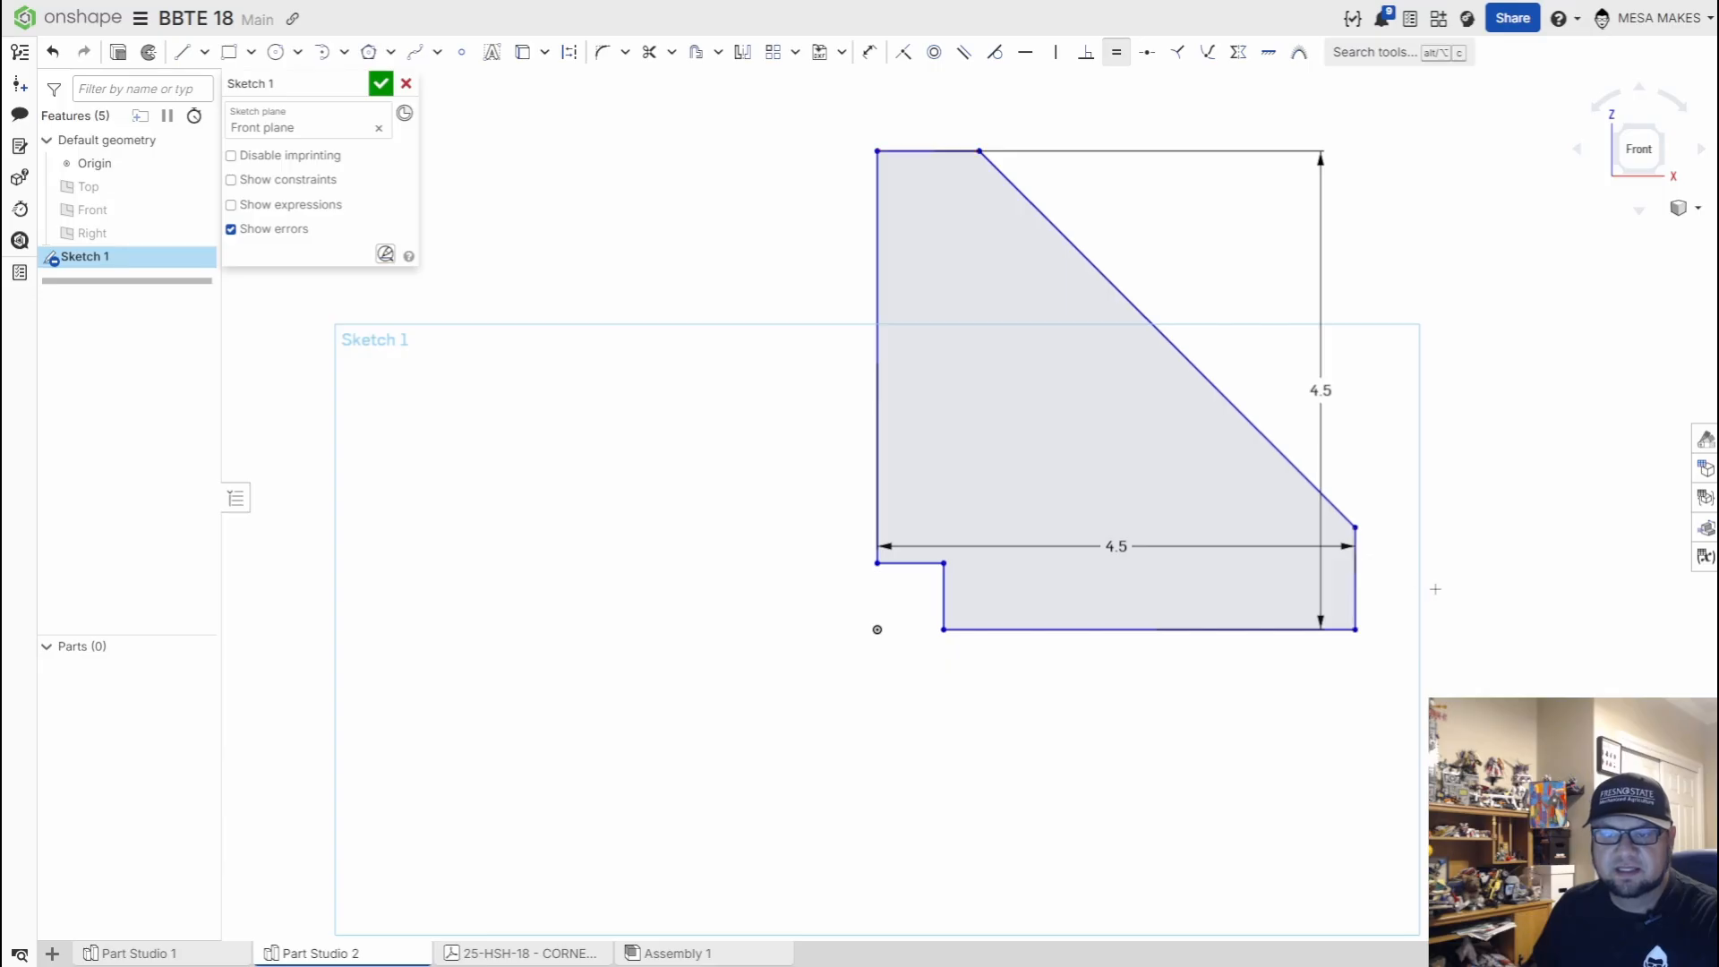
Dimension the short right edge of the profile to 0.75 in
key(d)
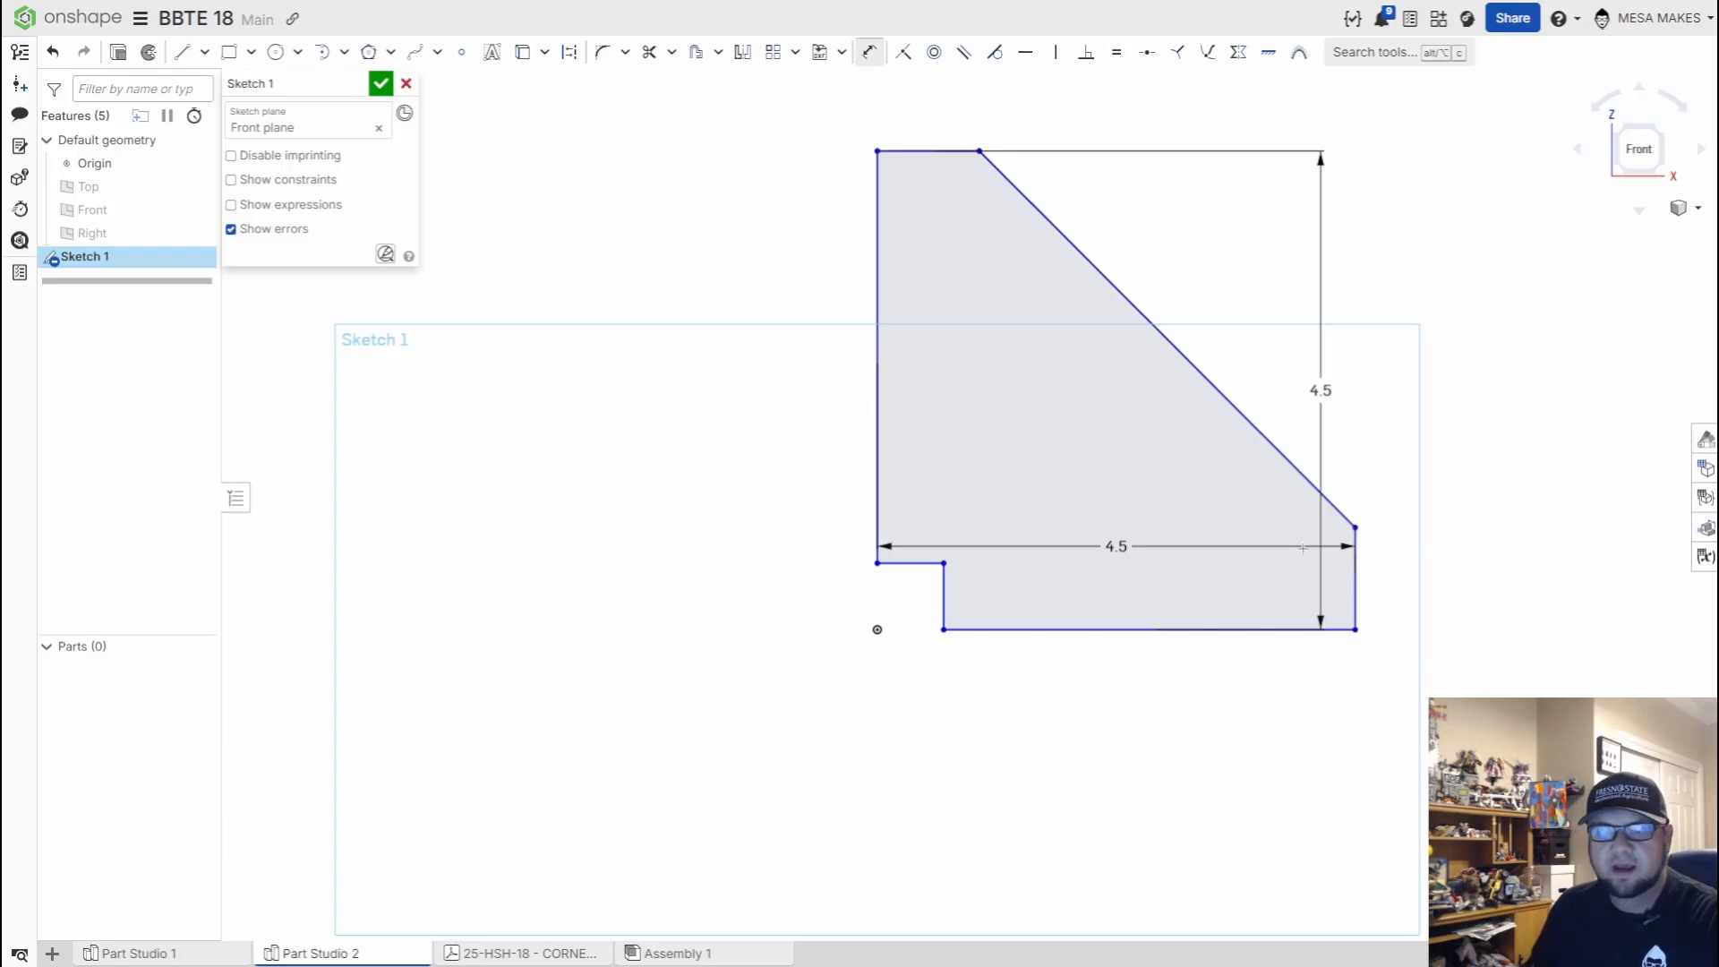
click(1357, 575)
click(1435, 573)
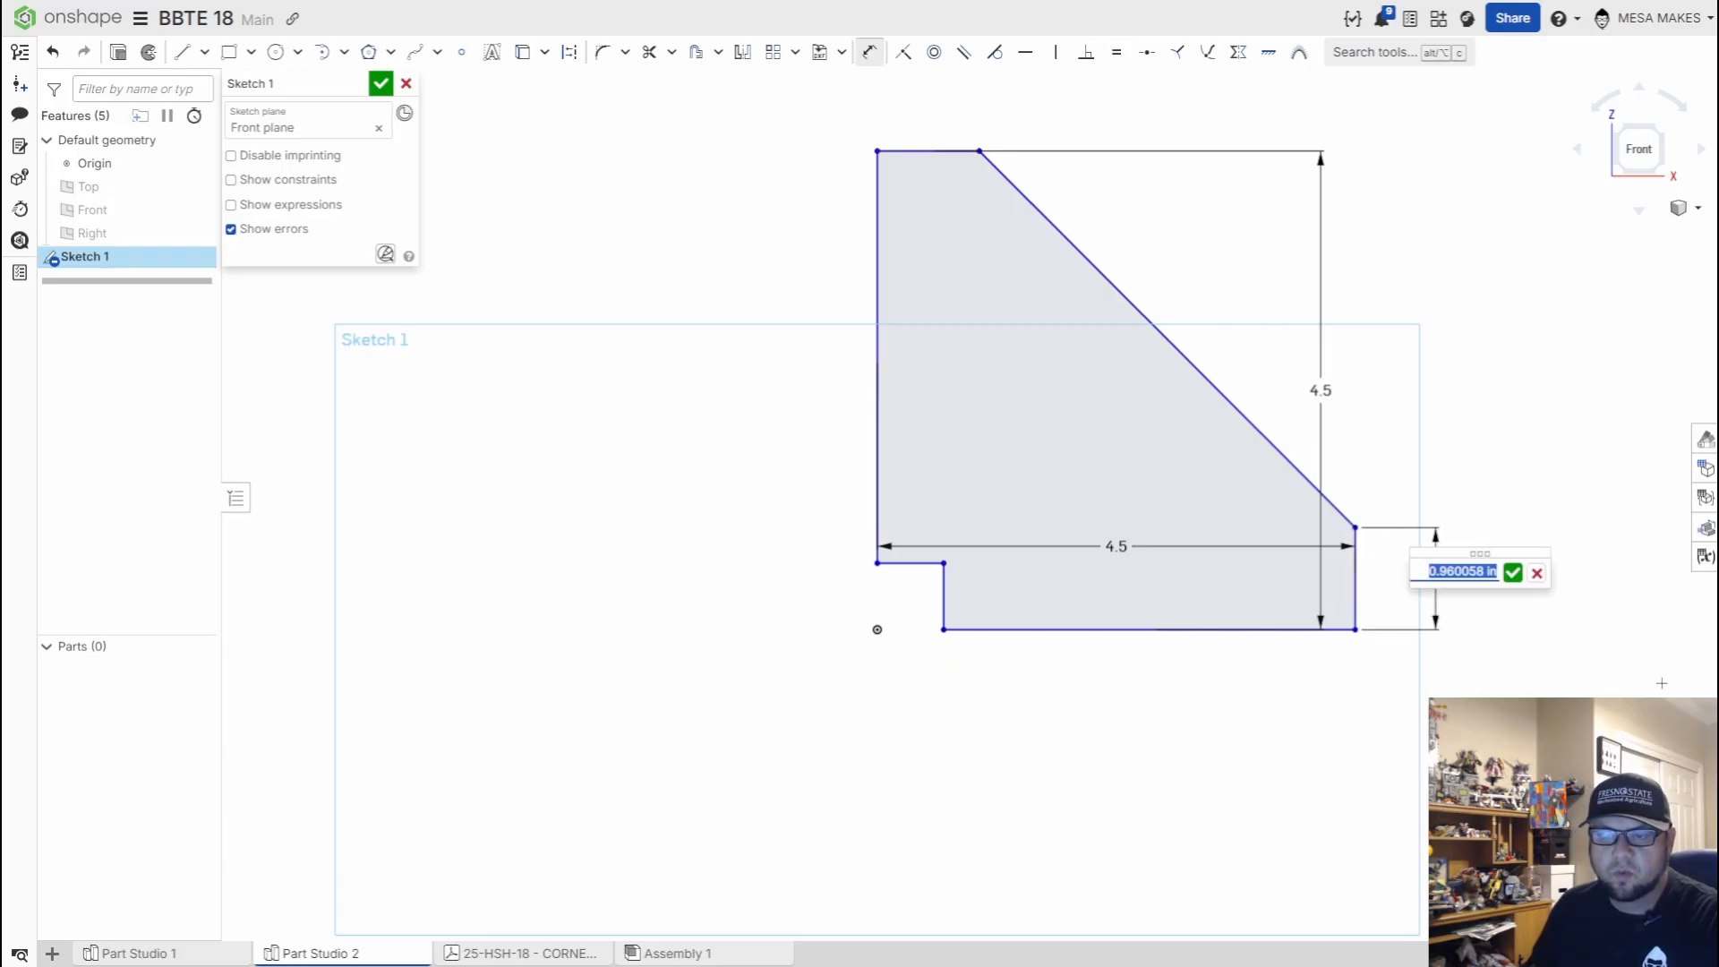
key(BackSpace)
text(.7)
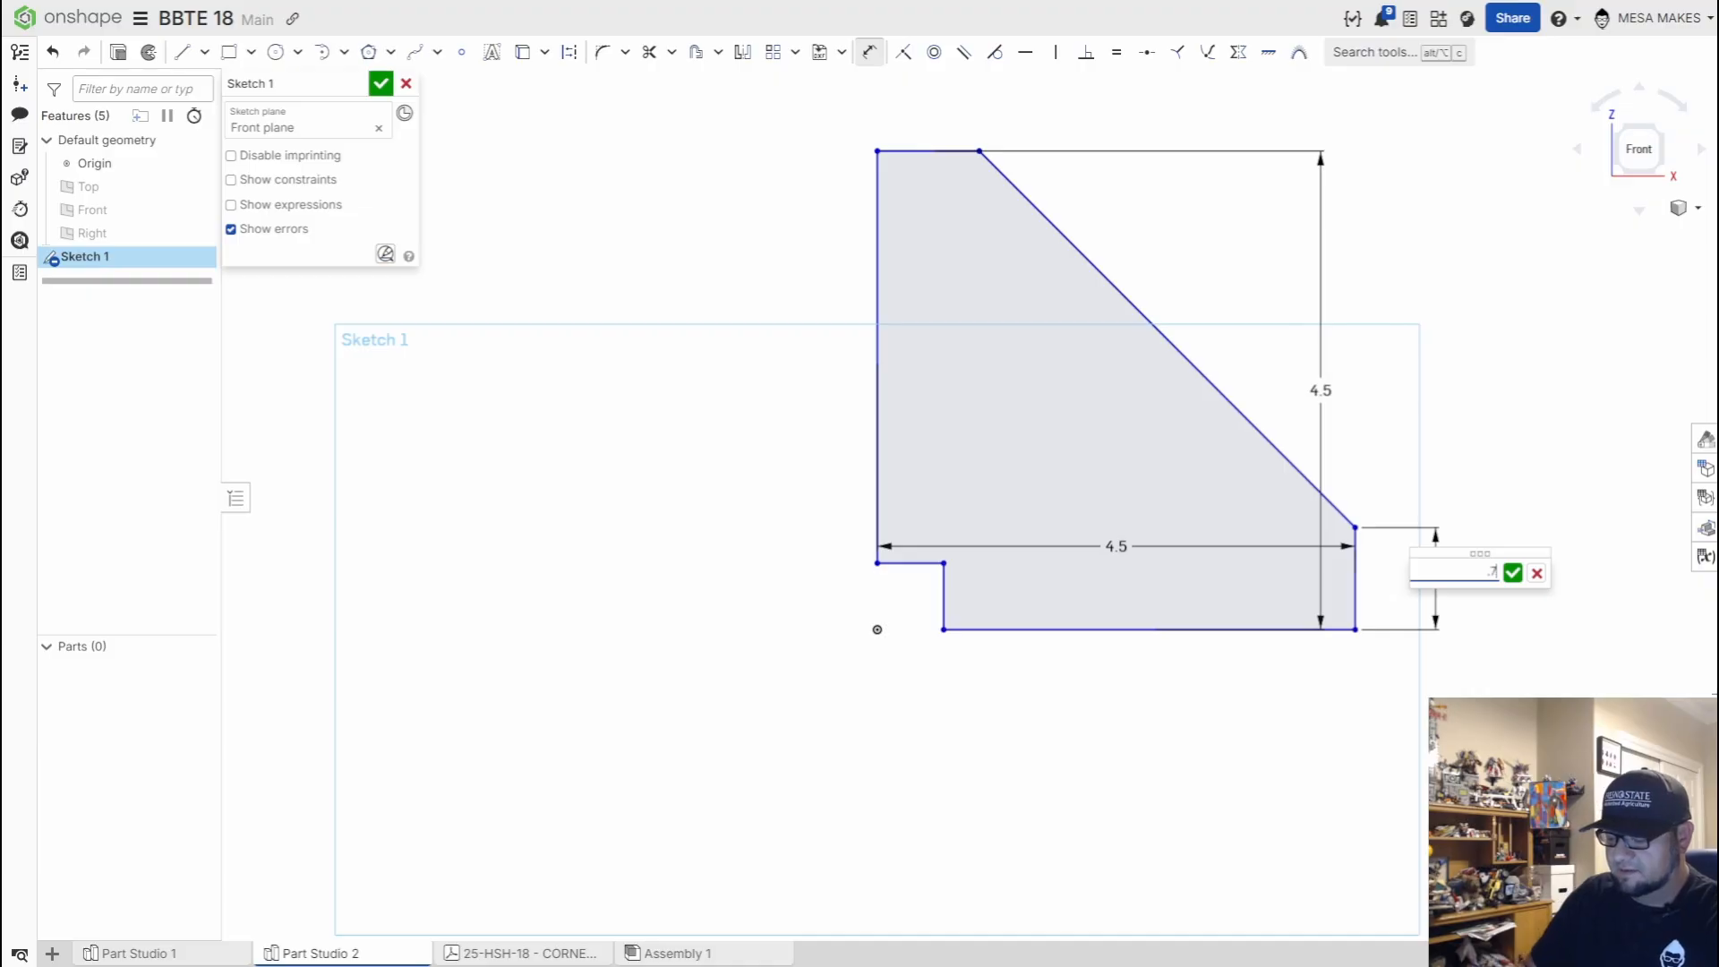
text(5)
key(Return)
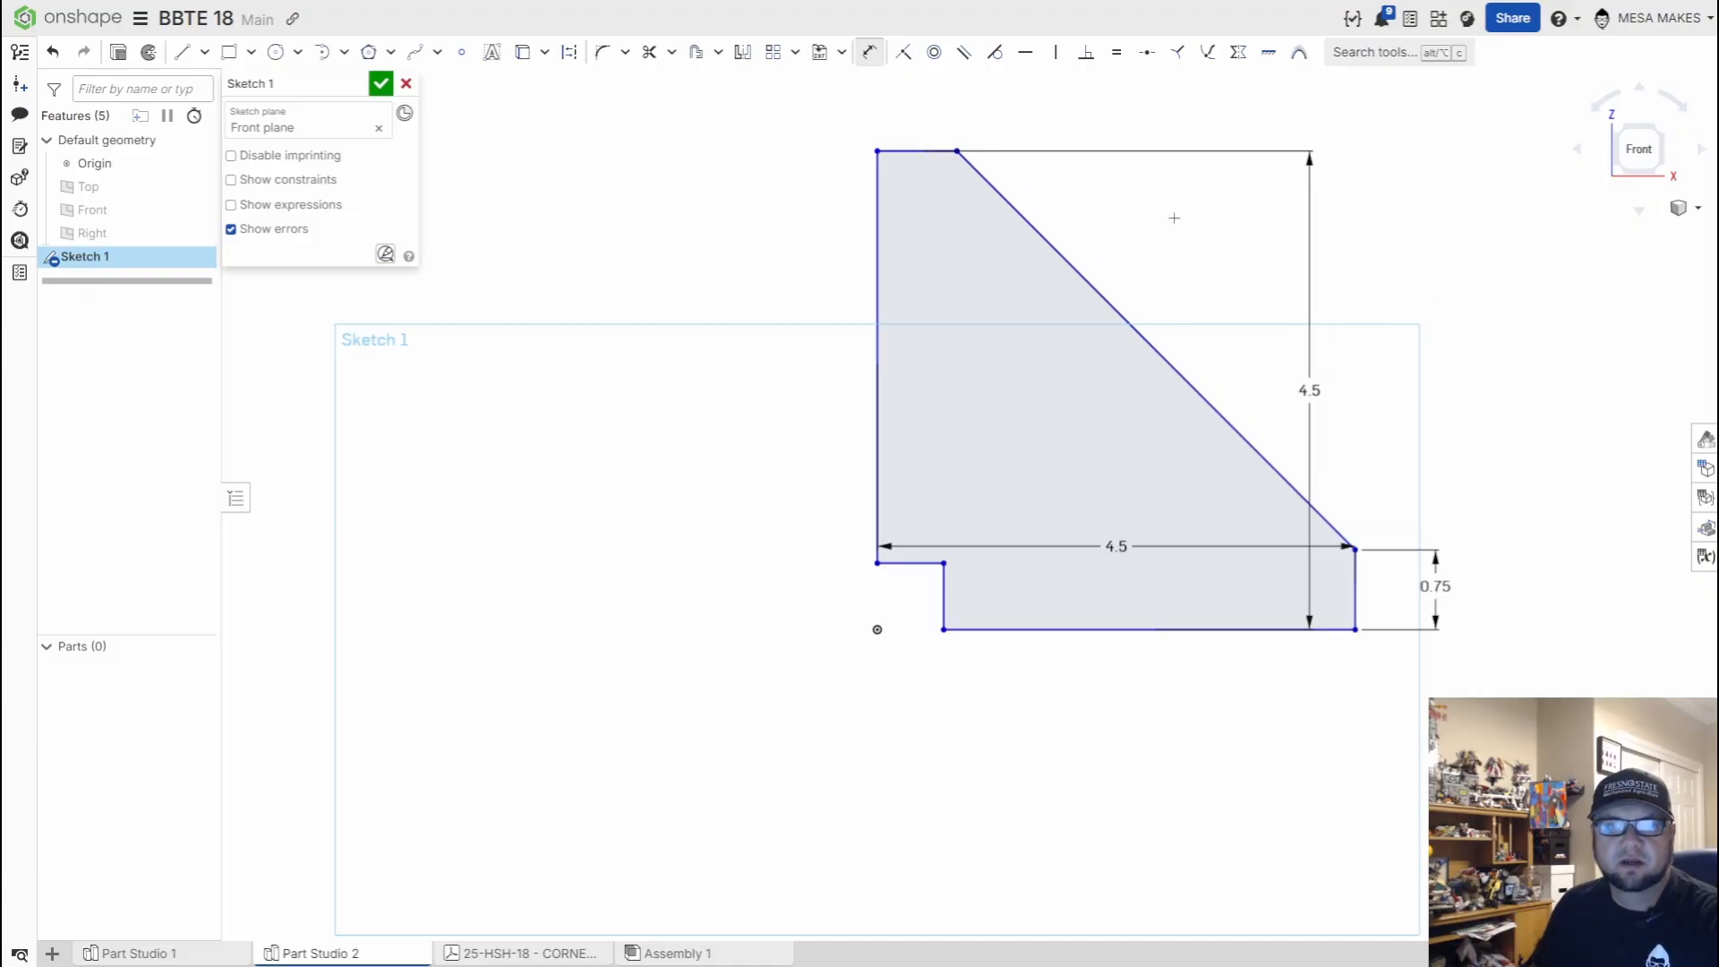
Add a driven reference dimension to the short top edge of the profile
middle_drag(969, 250, 972, 333)
click(932, 232)
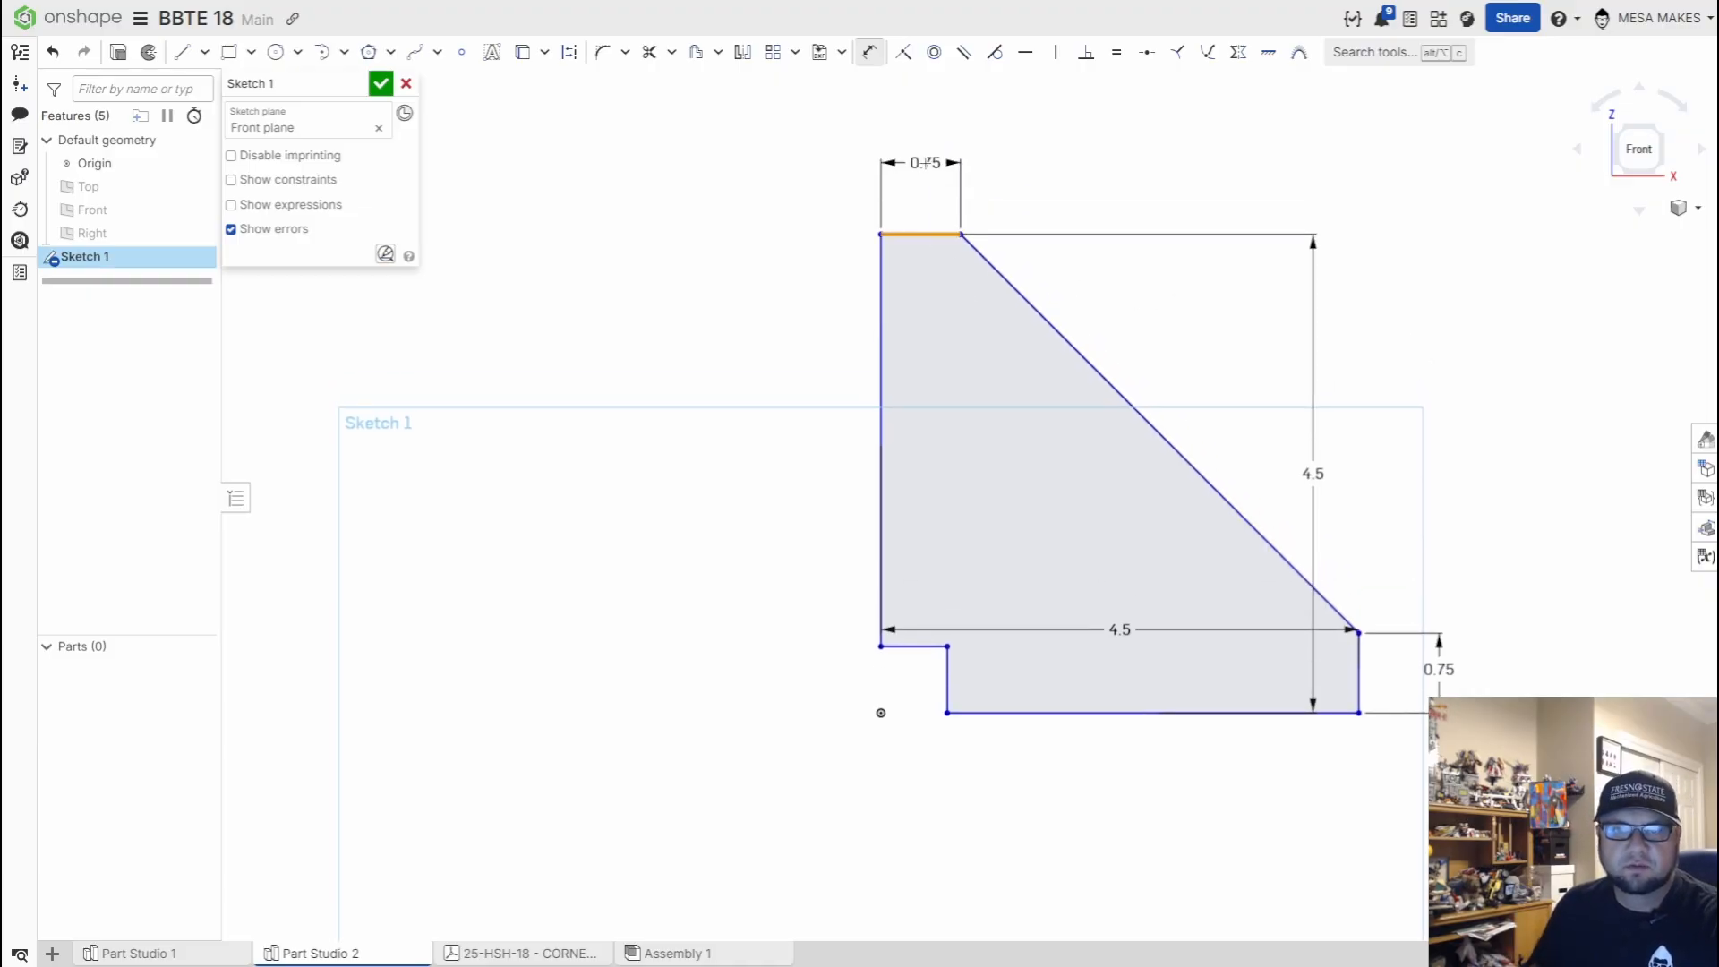
click(932, 162)
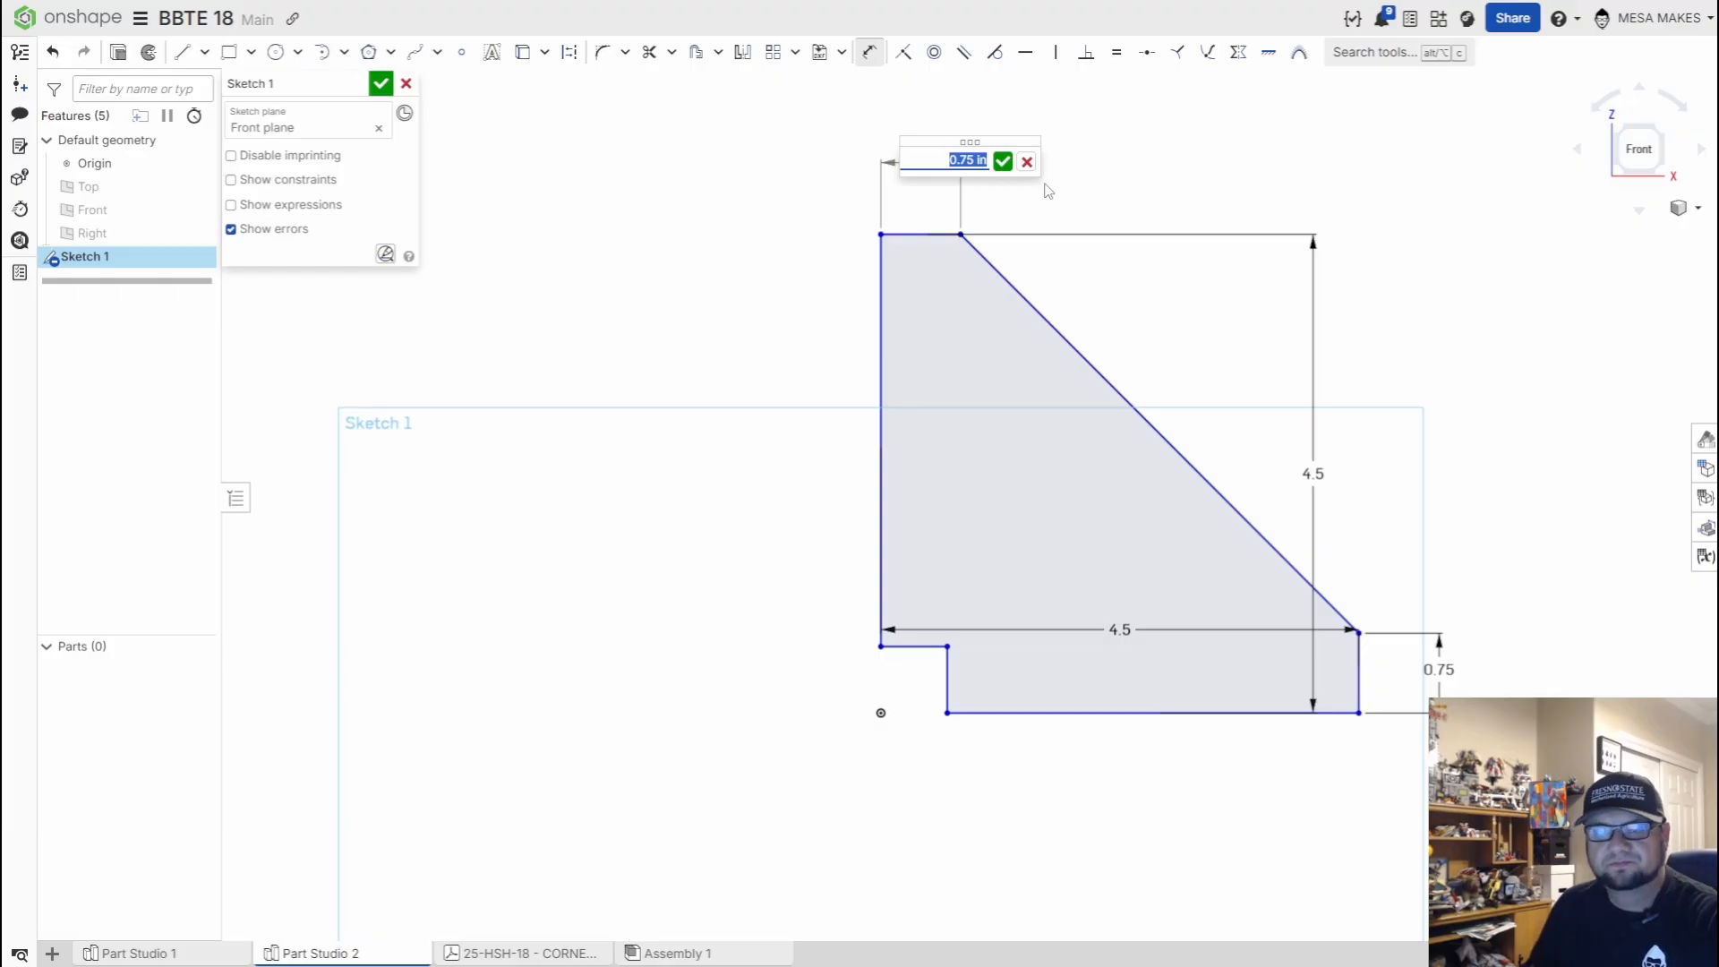
key(Return)
Offset the left vertical edge and the bottom edge inward by 0.25 in
middle_drag(1132, 445, 1012, 456)
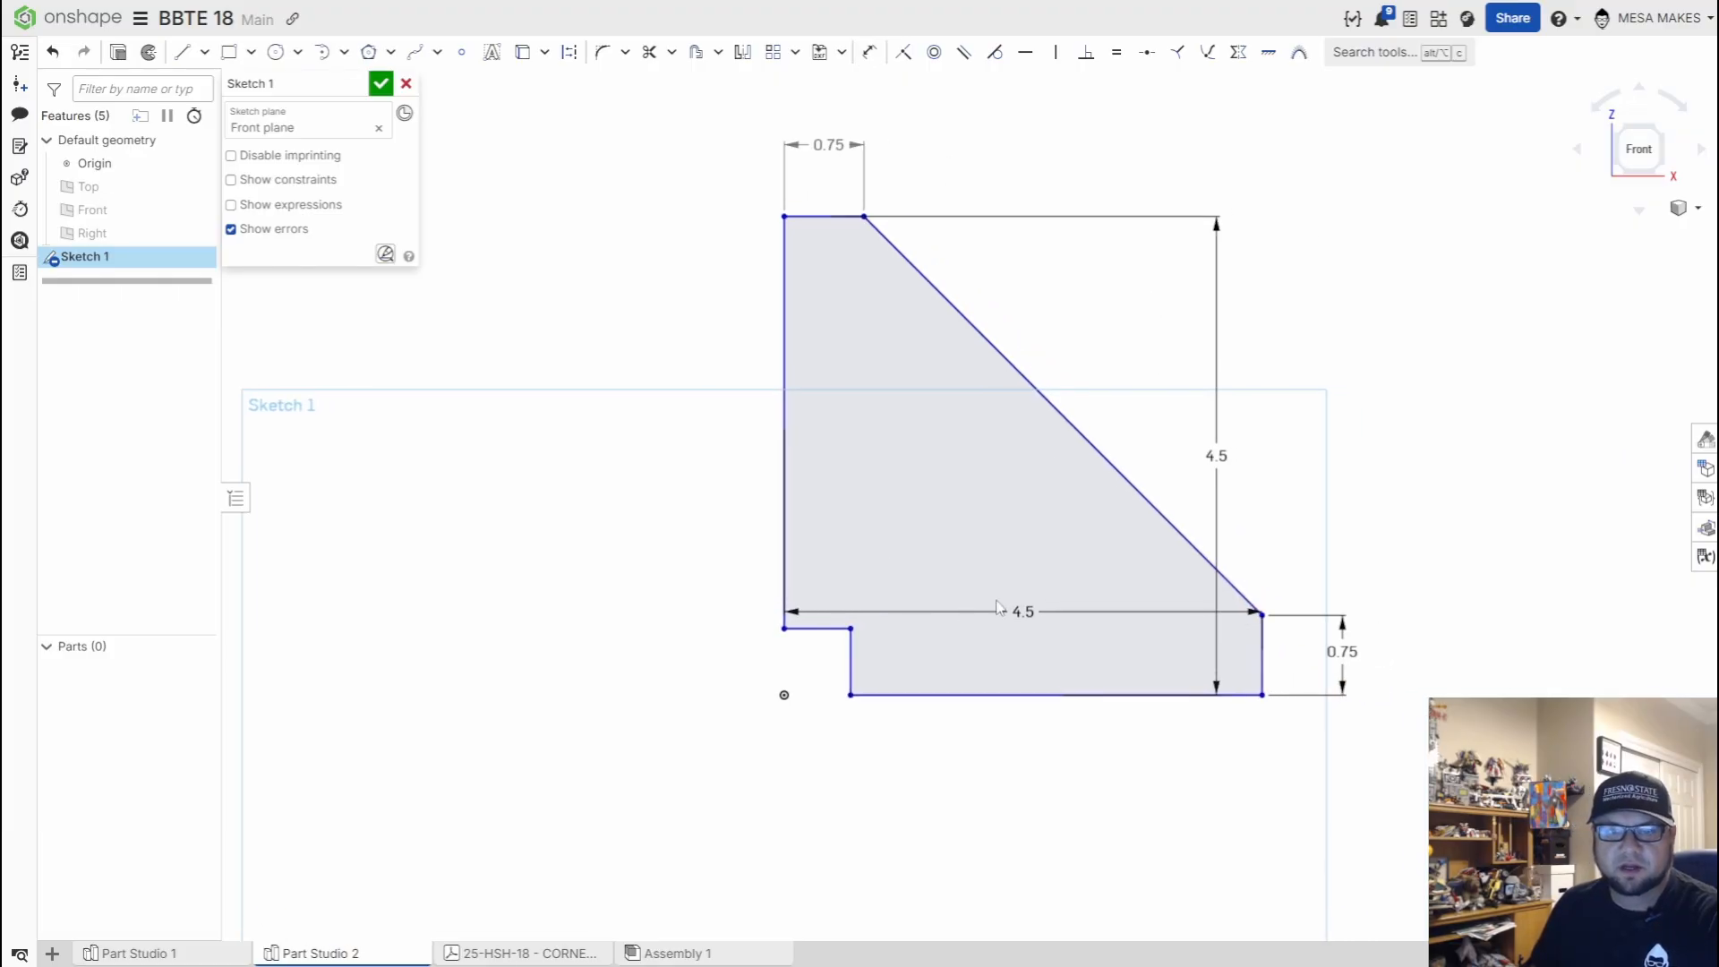
middle_drag(1000, 607, 905, 649)
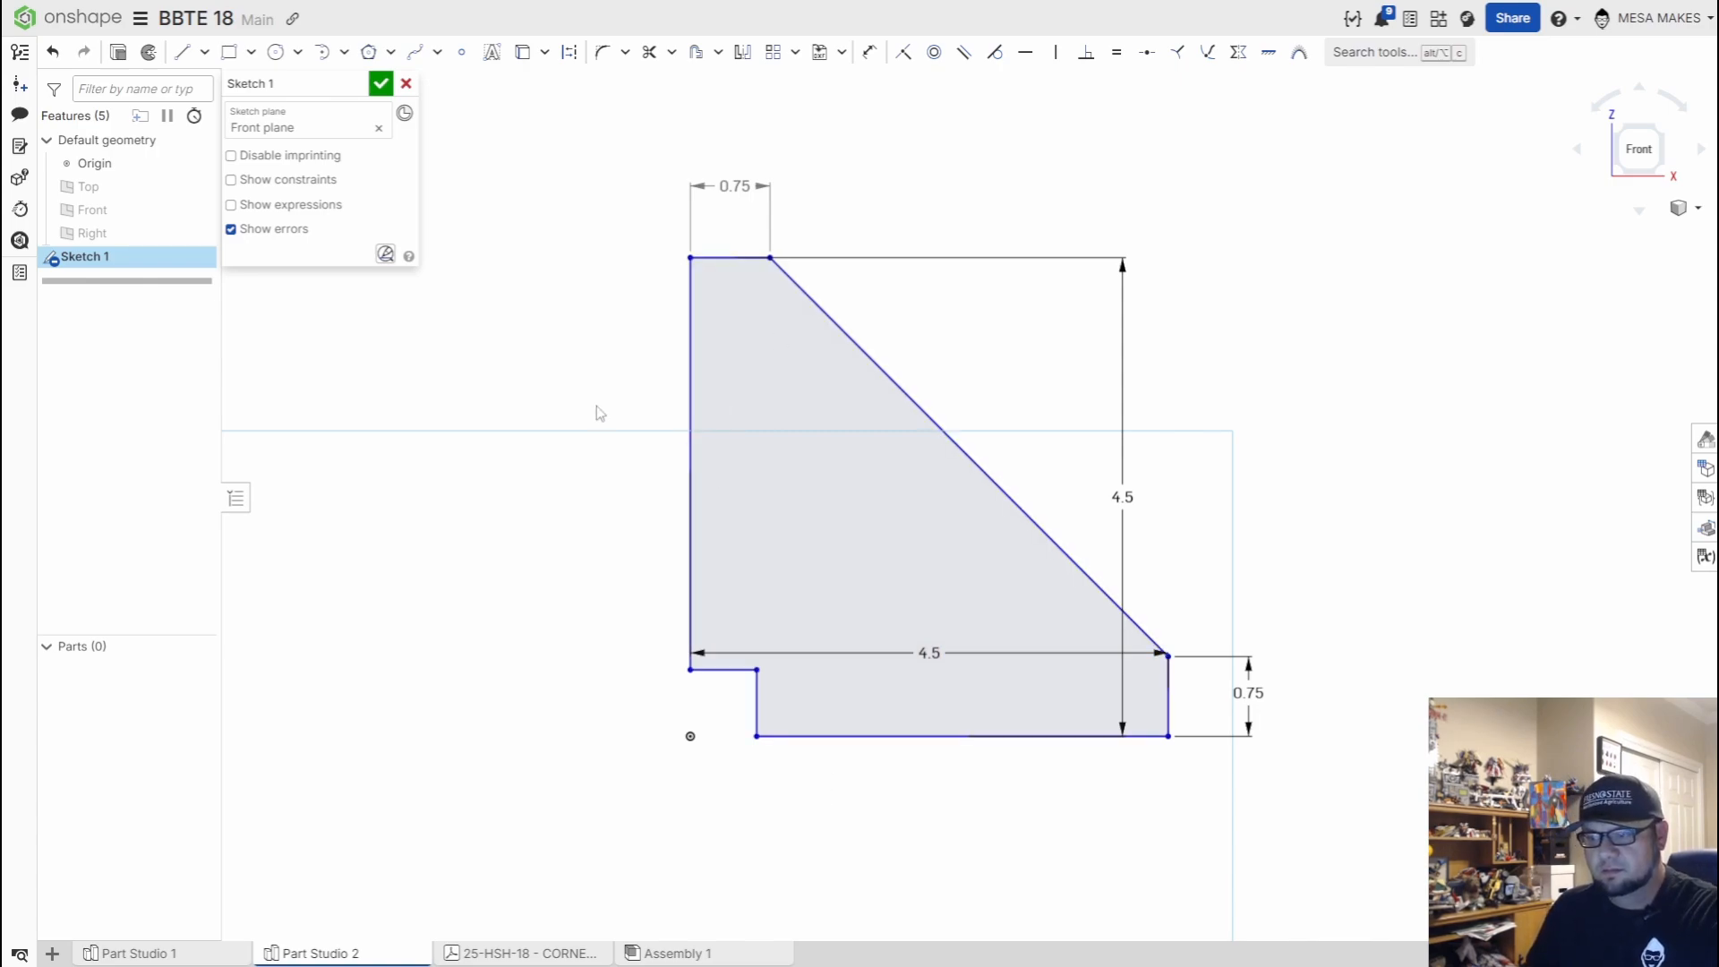
key(o)
click(691, 461)
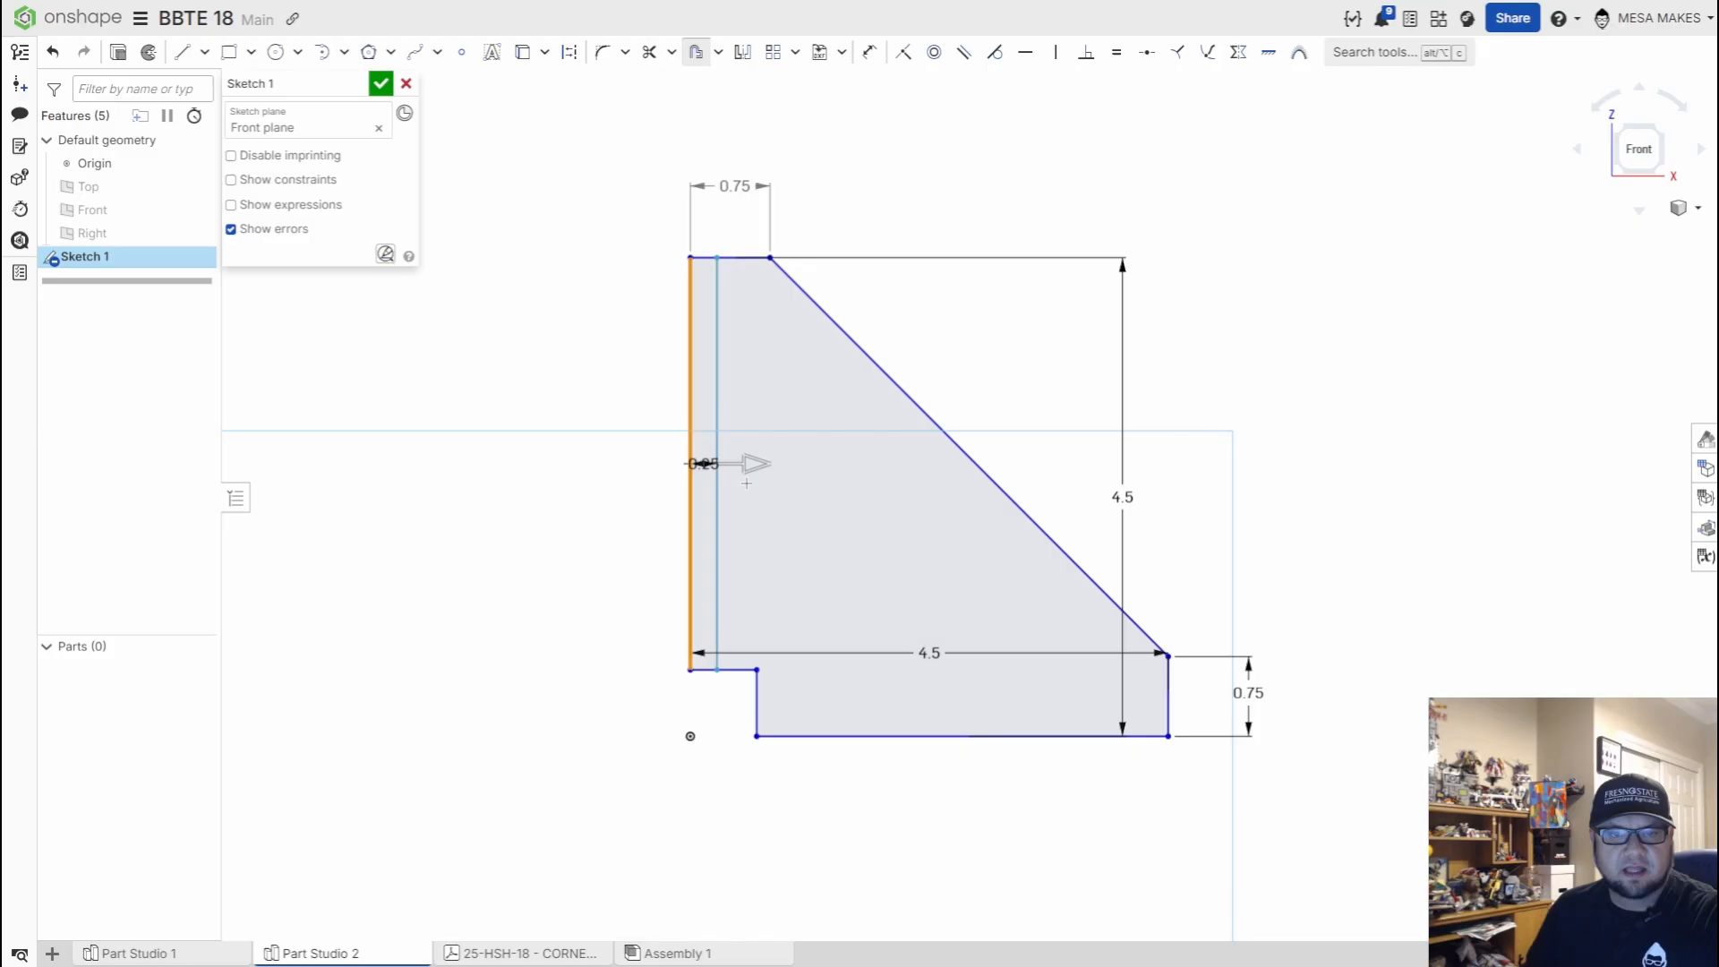
click(922, 490)
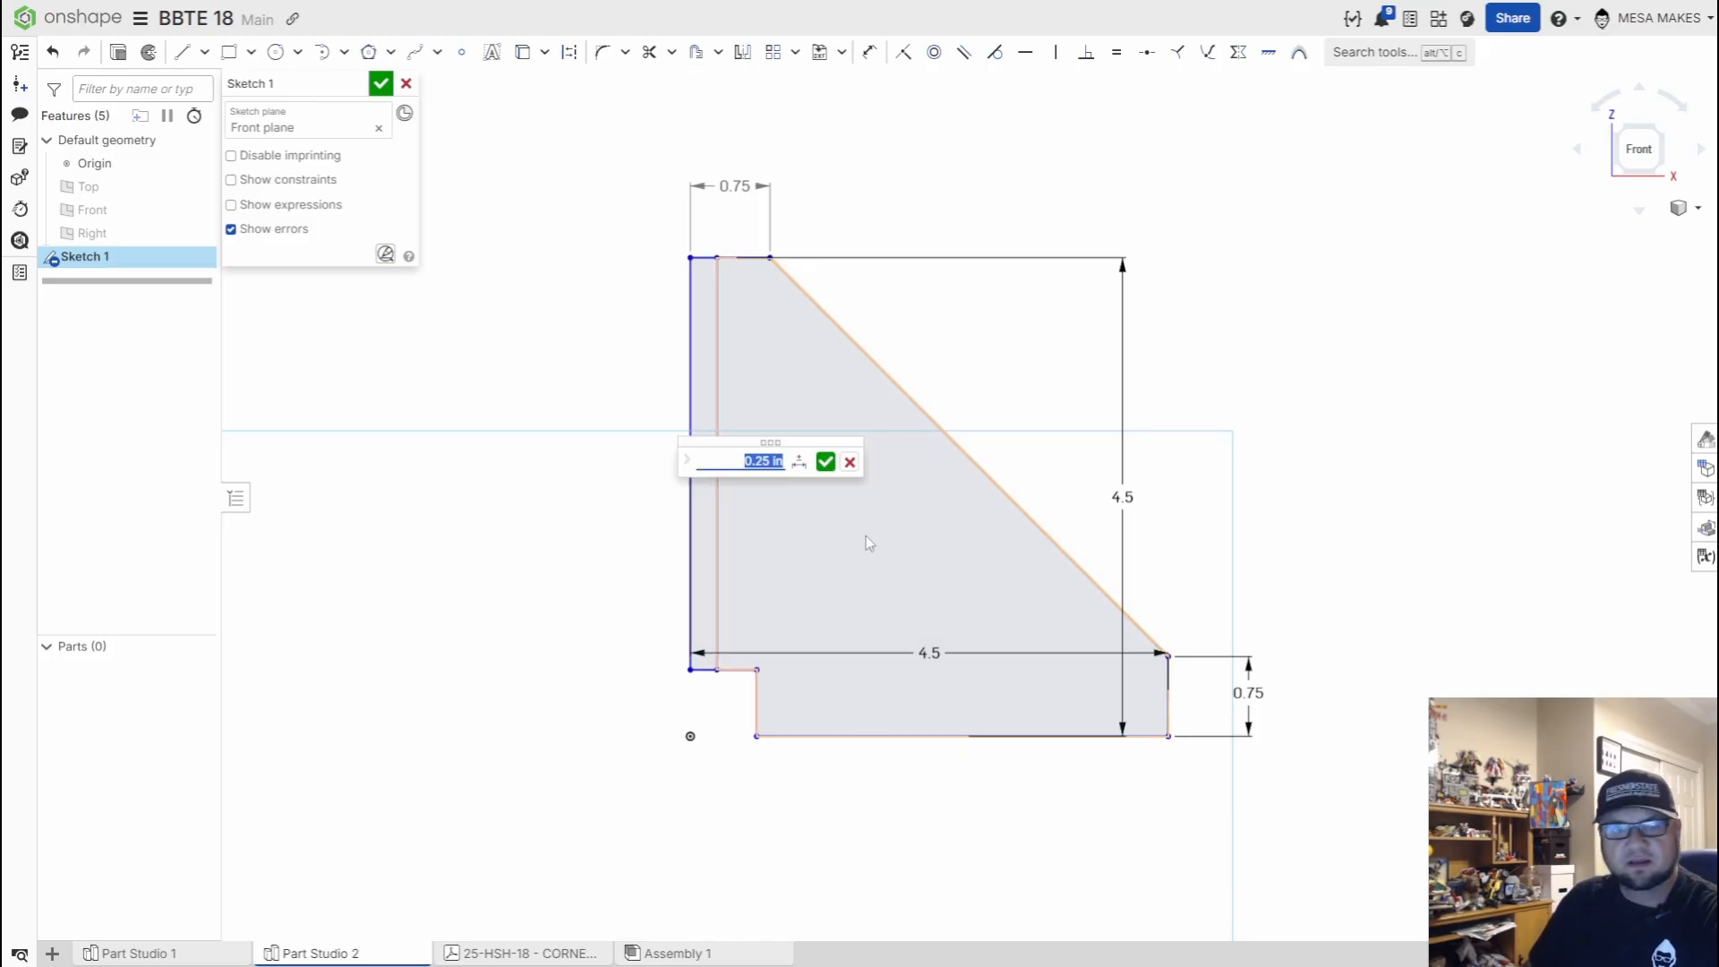
key(Return)
key(o)
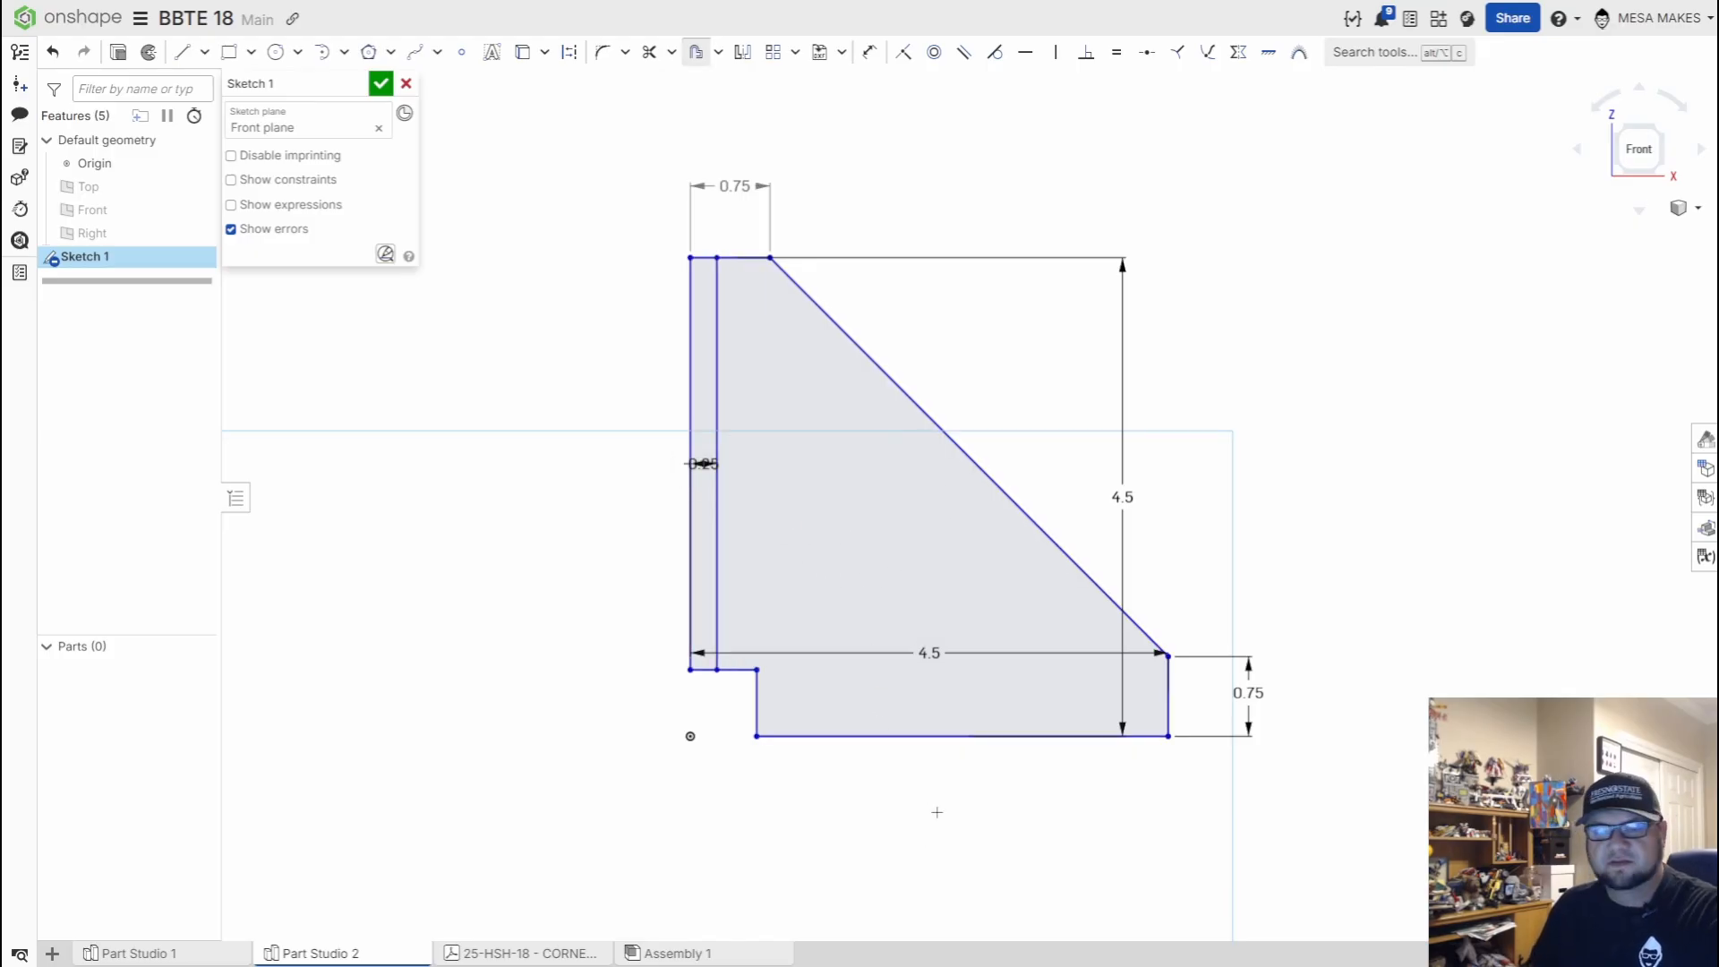
click(955, 736)
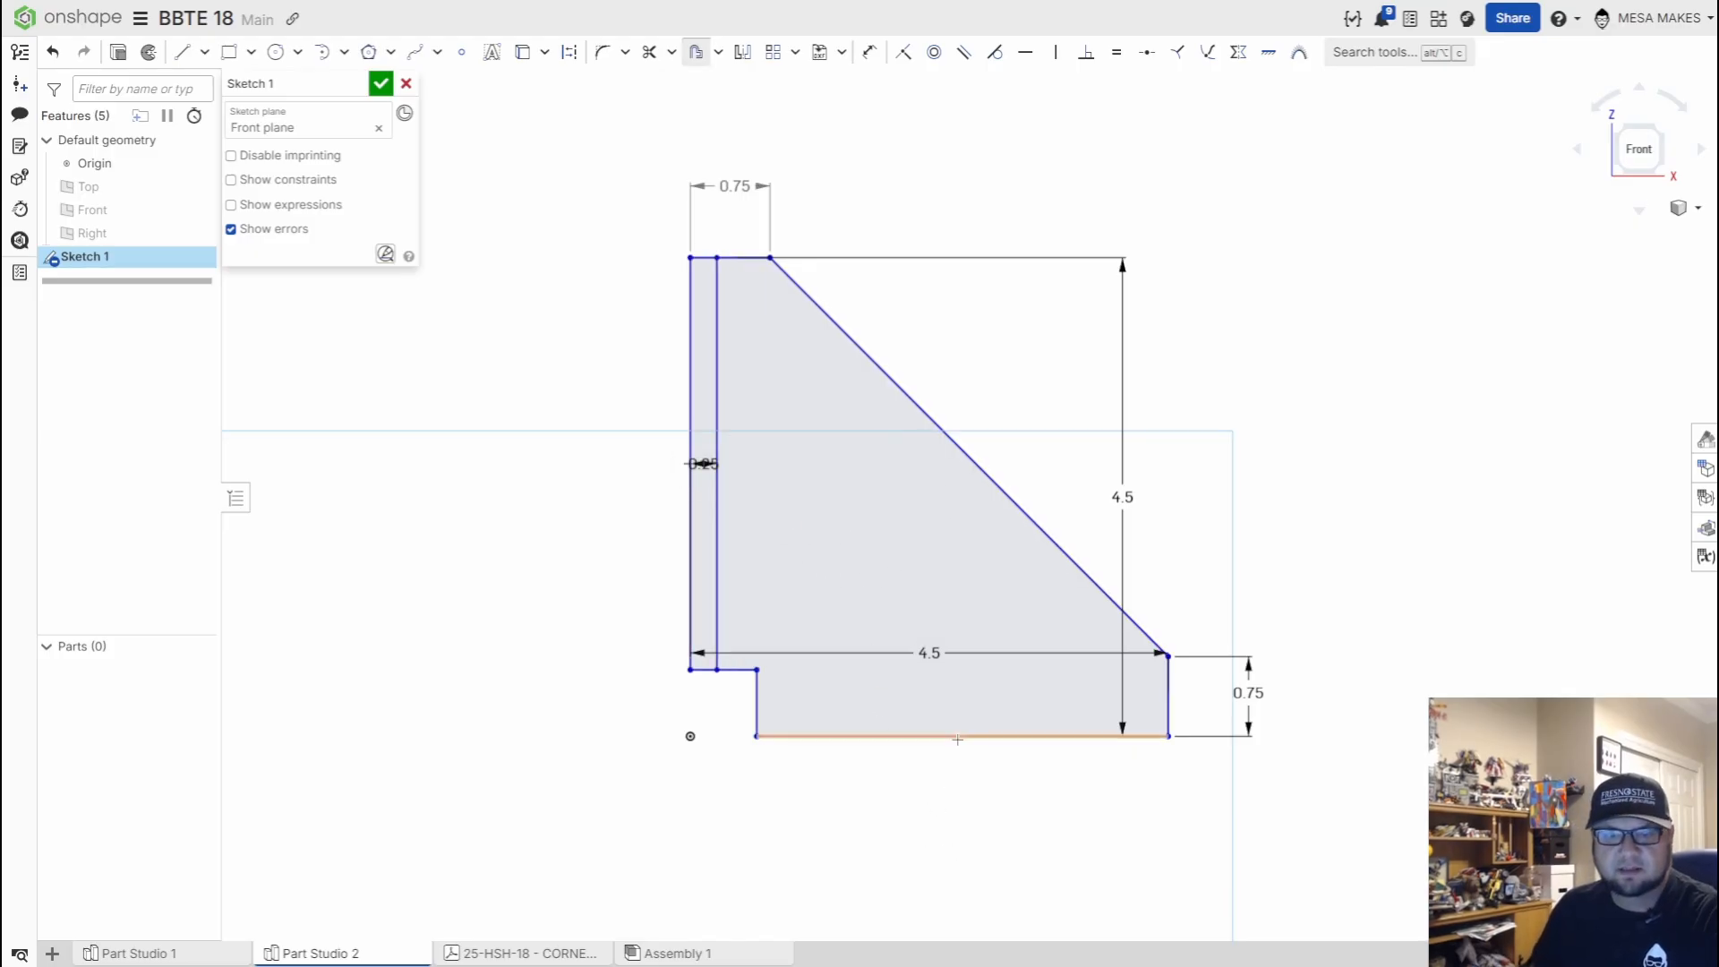
click(1071, 831)
click(1080, 722)
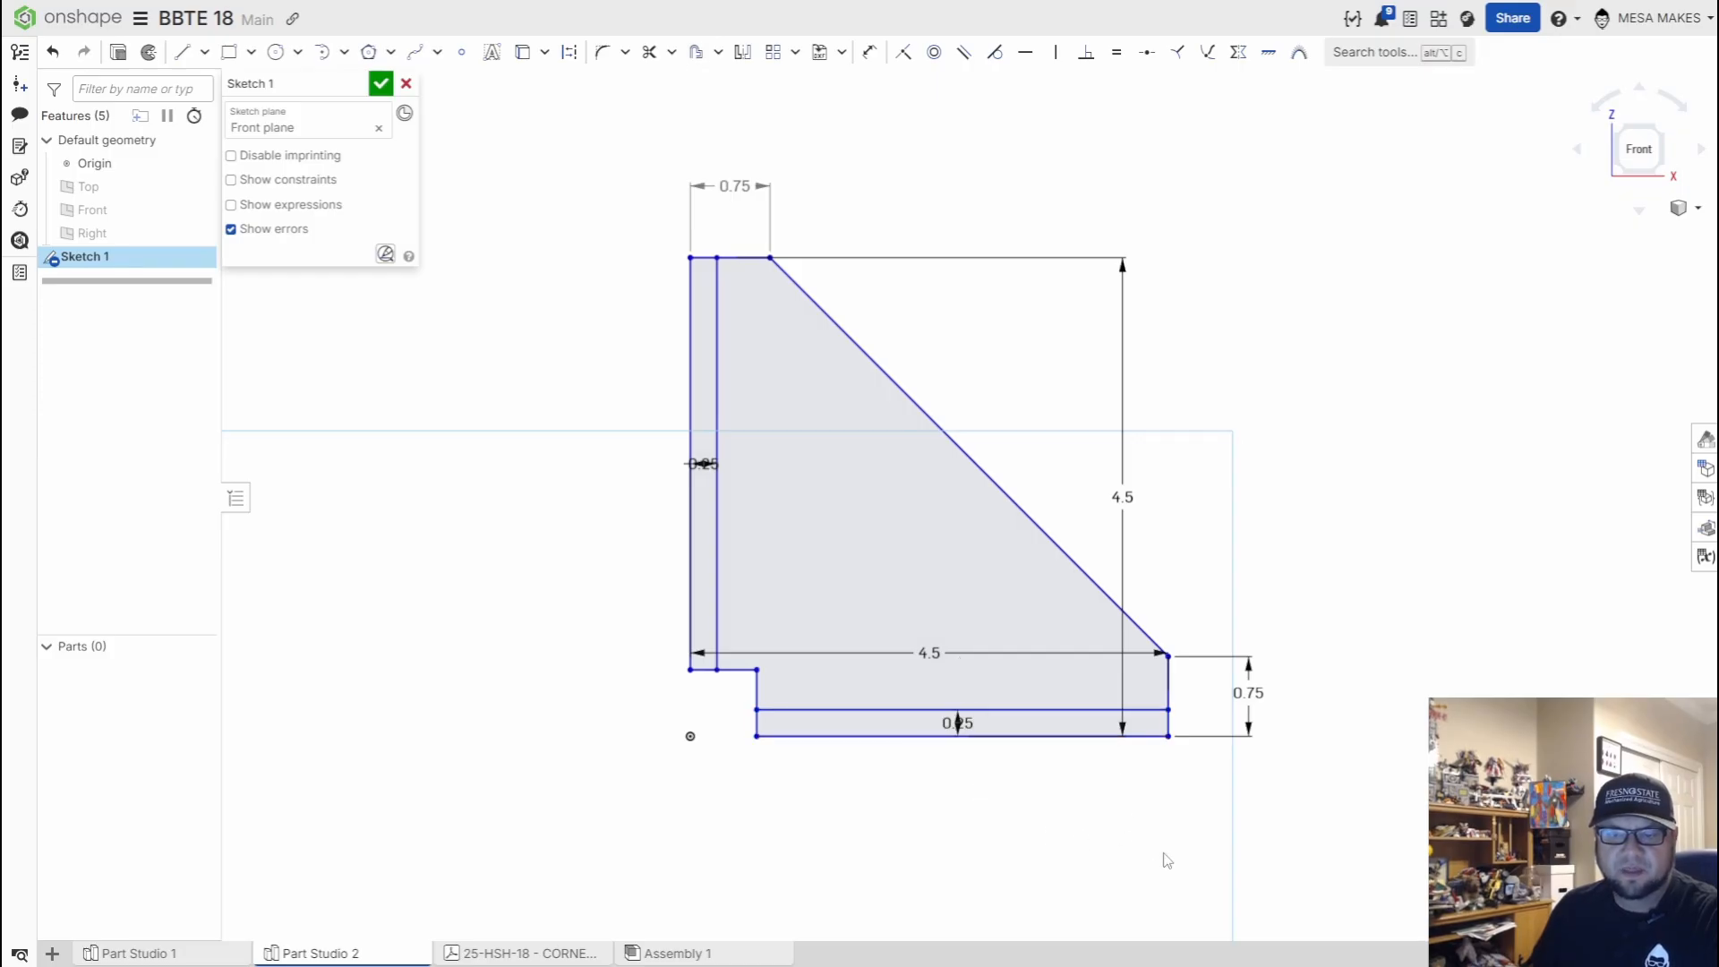
Extrude the whole profile as a new solid 0.25 in deep, with the direction flipped
right_drag(1164, 856, 1168, 807)
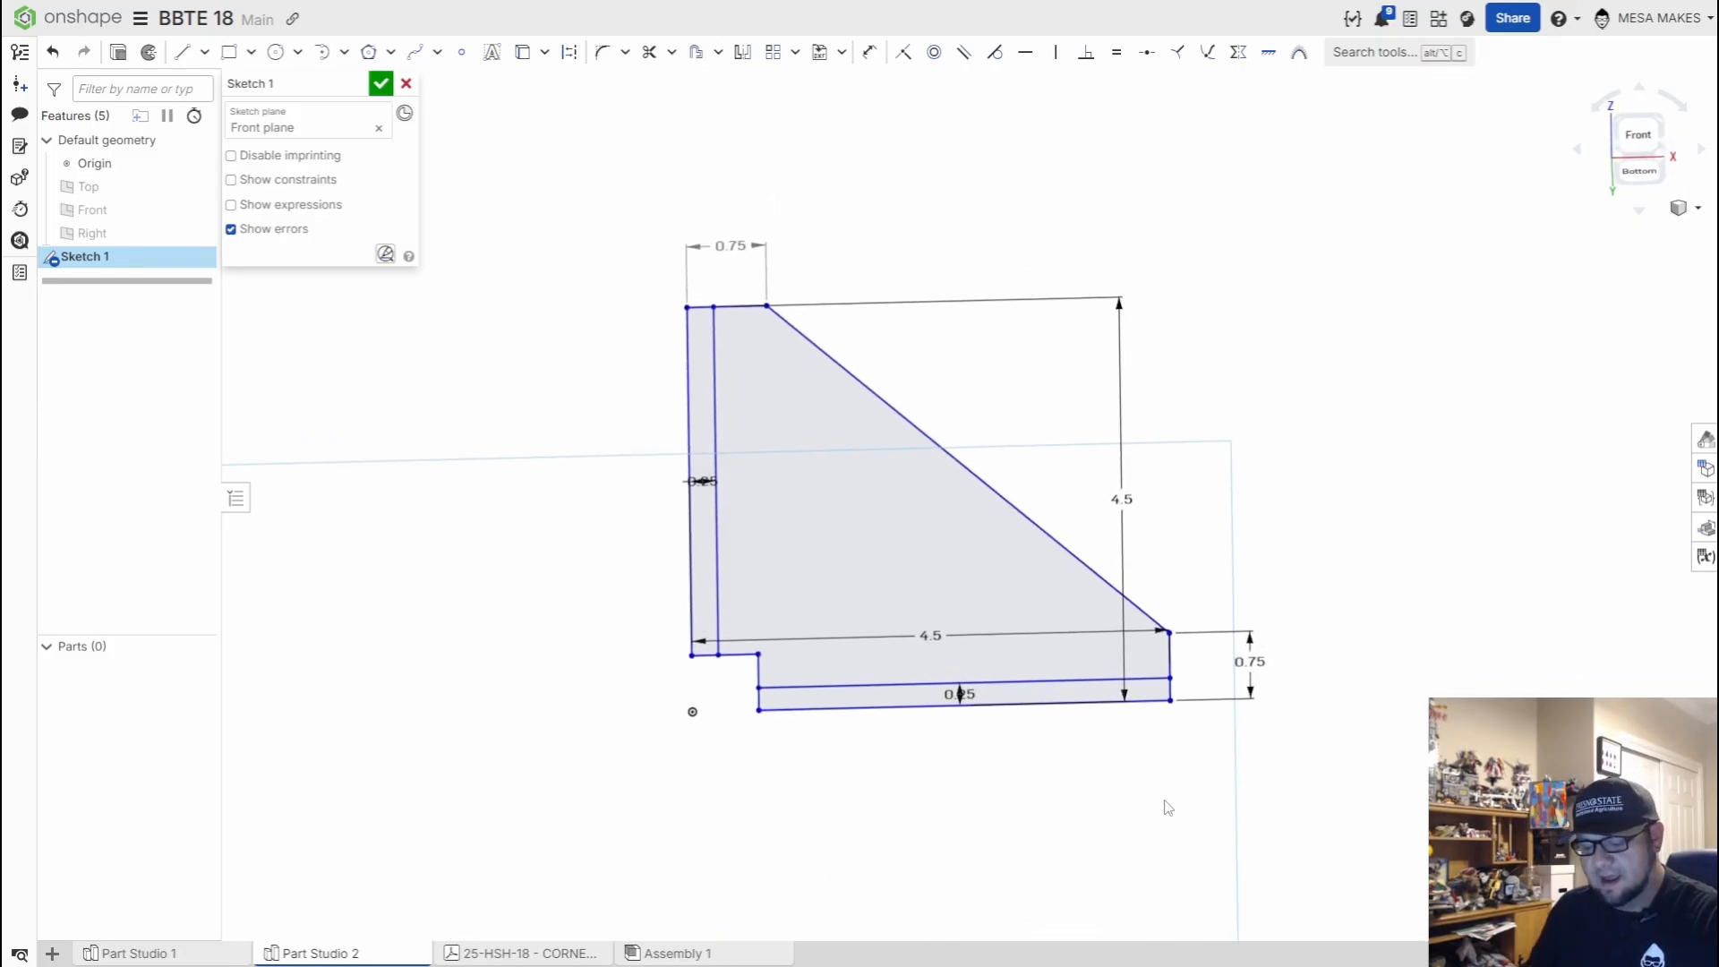
key(shift+e)
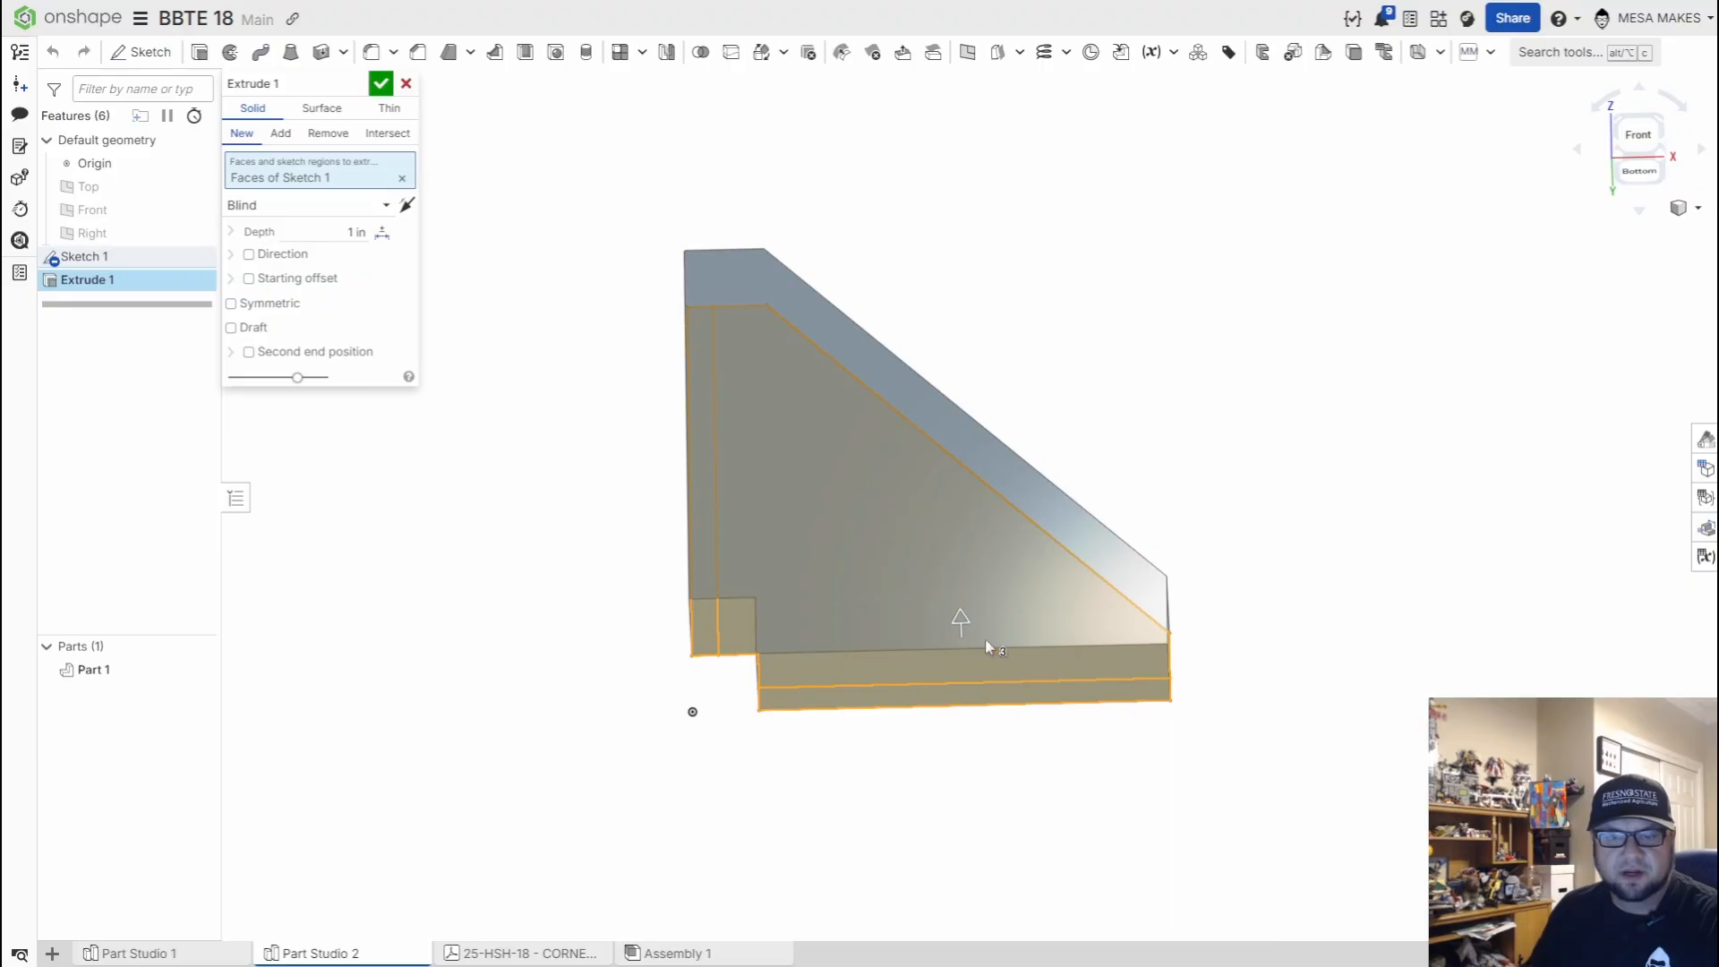
click(346, 235)
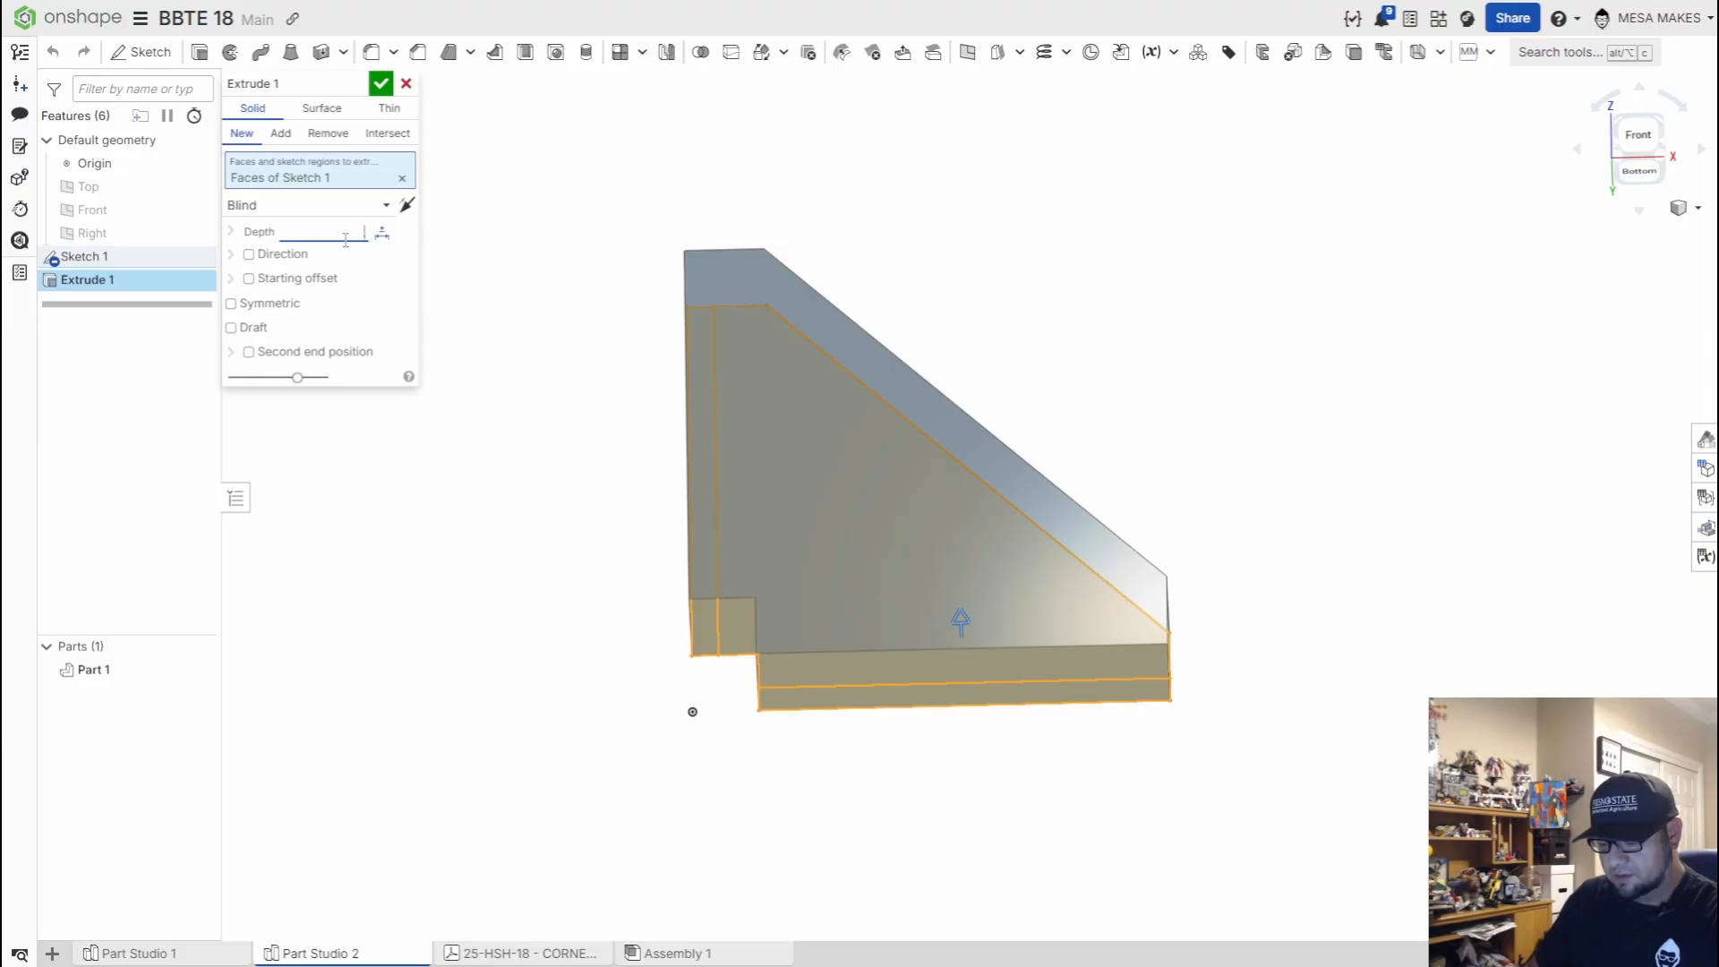
text(.25)
key(Return)
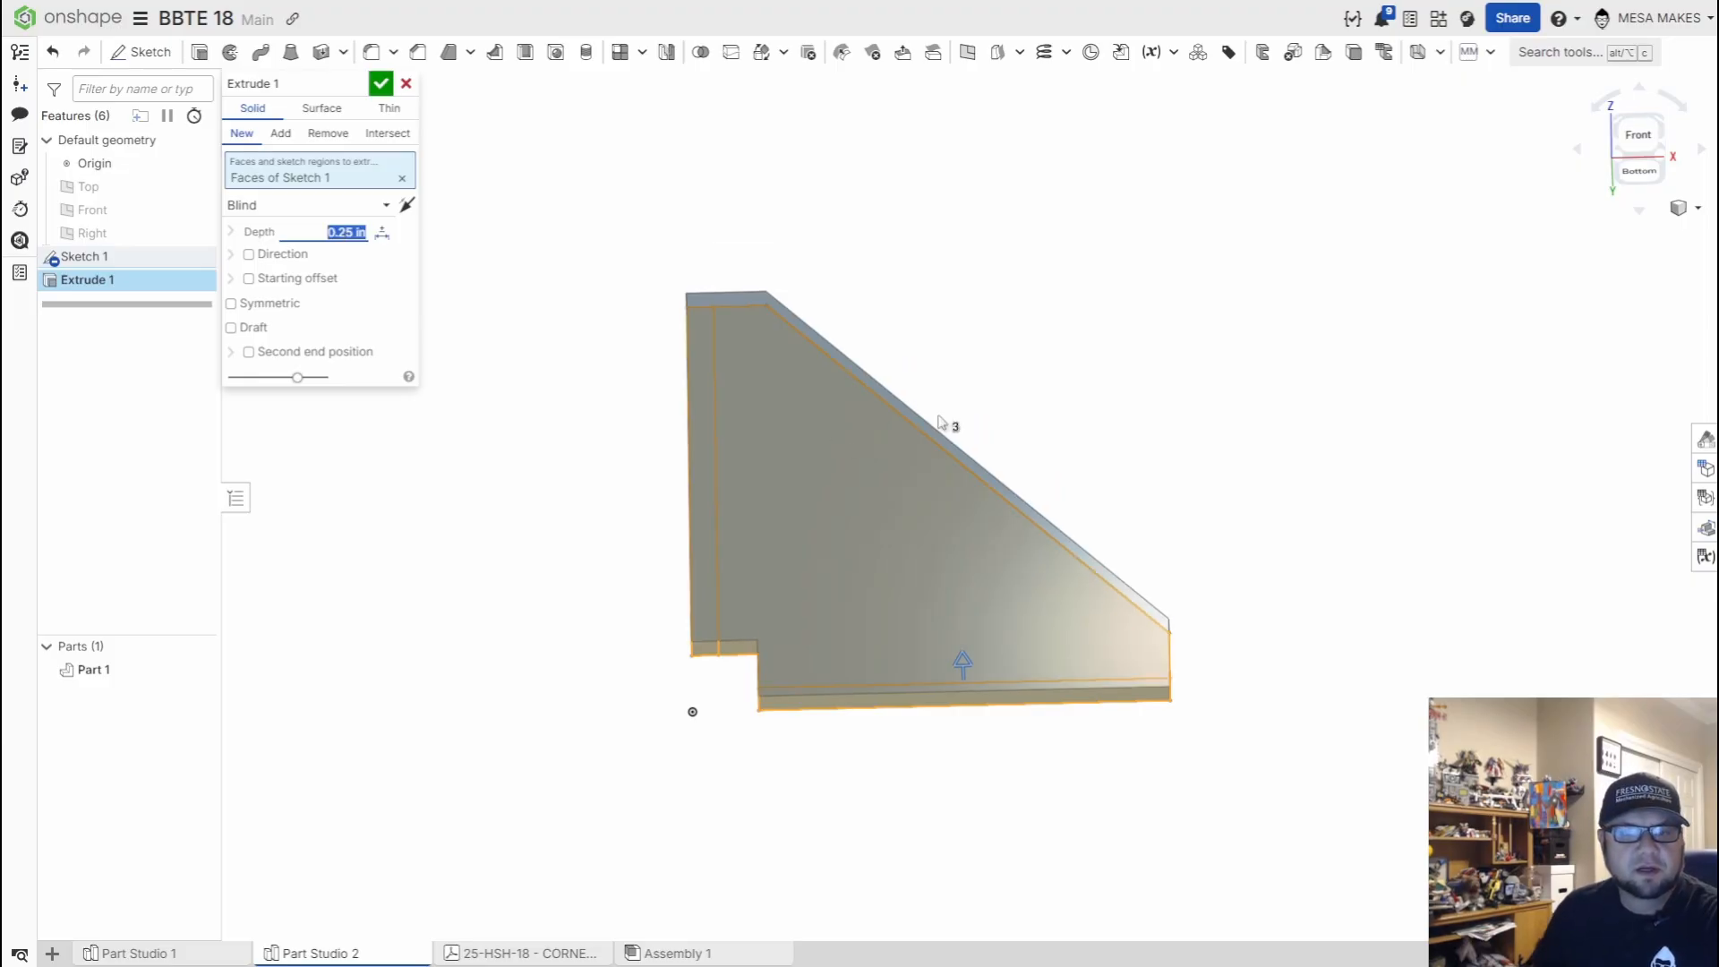
right_drag(1036, 776, 956, 562)
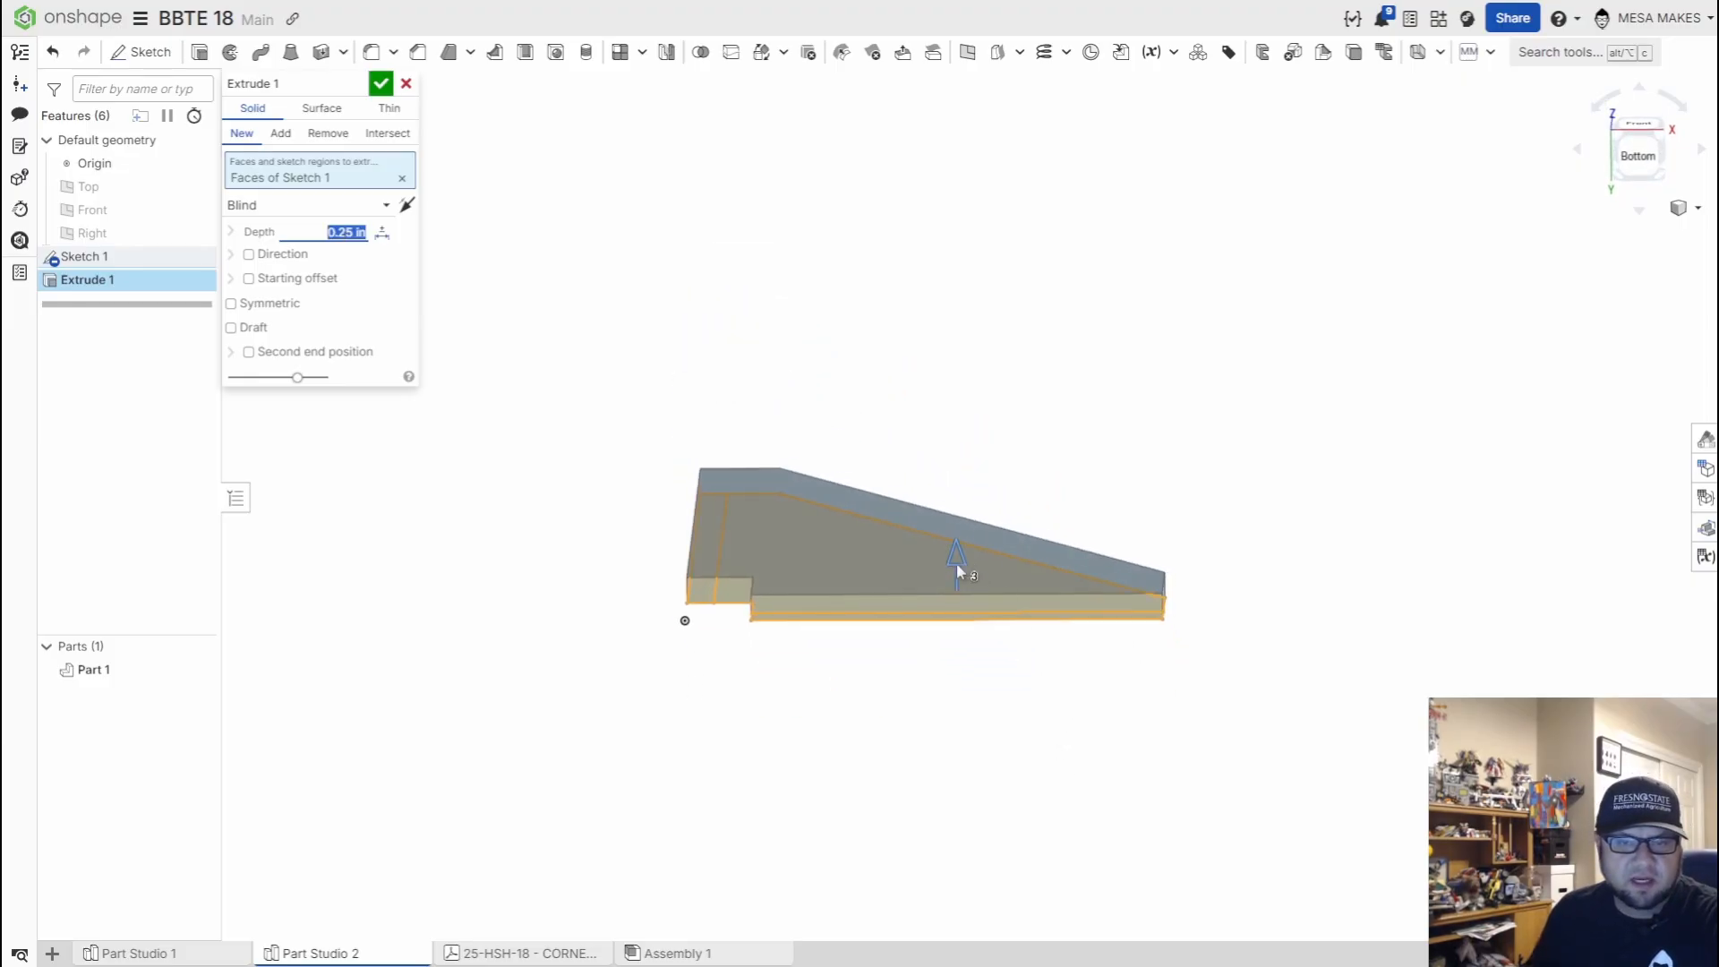
click(956, 563)
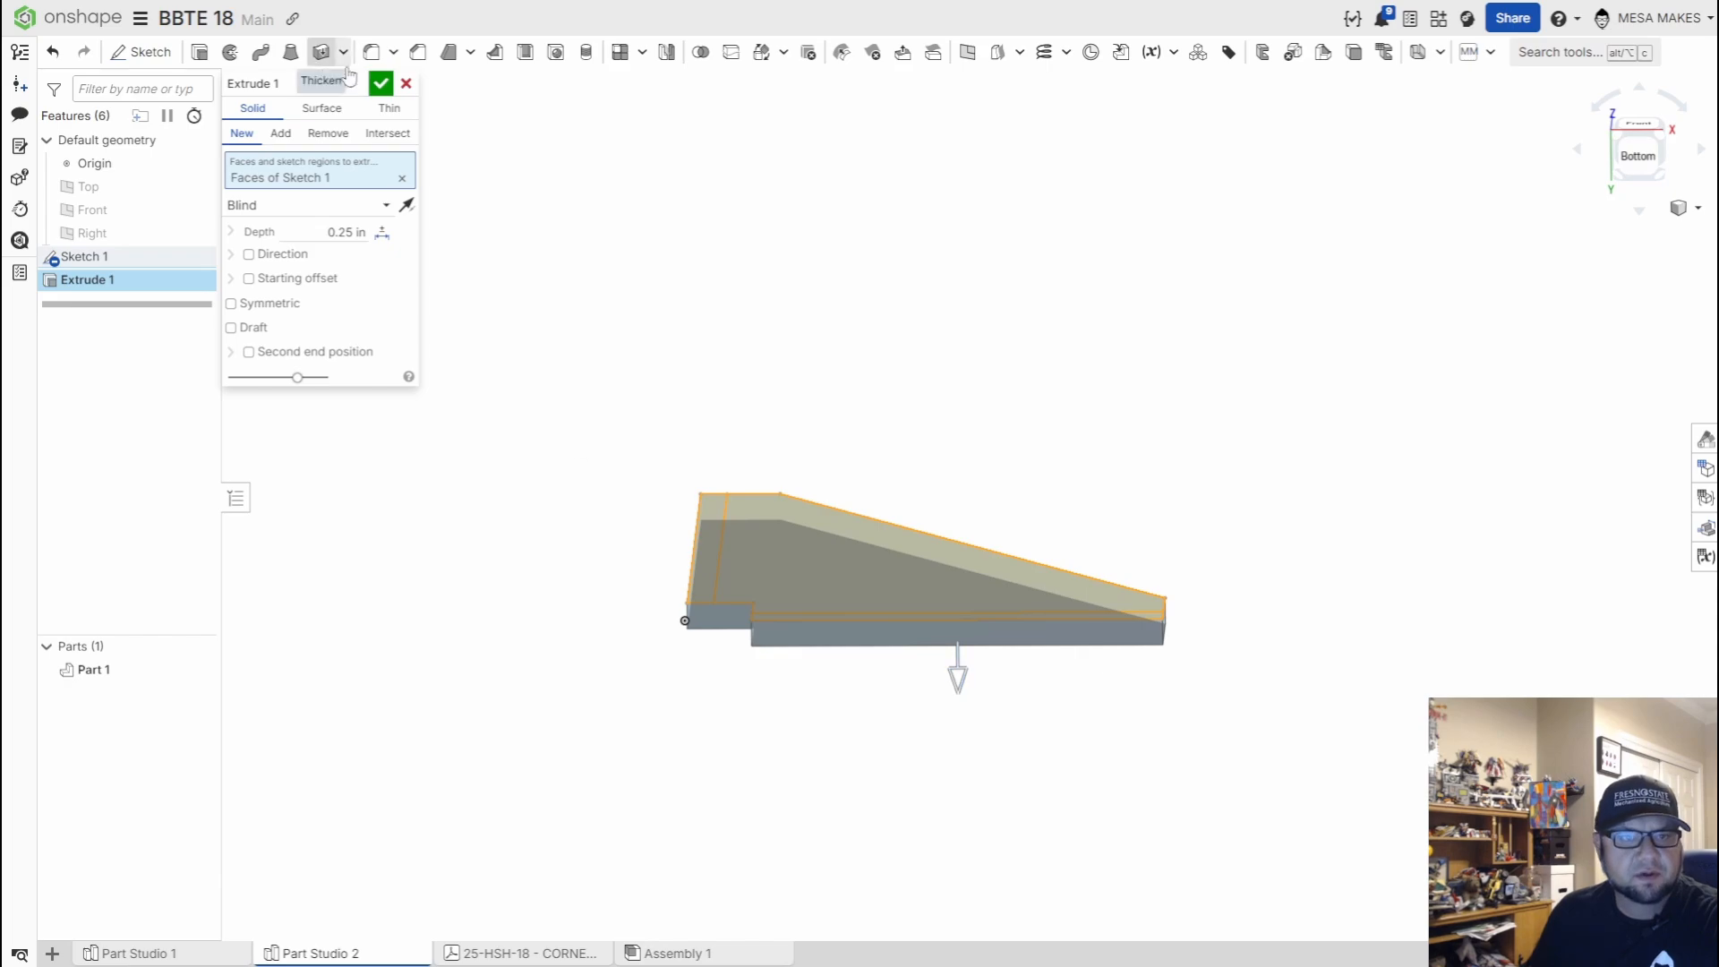
click(382, 84)
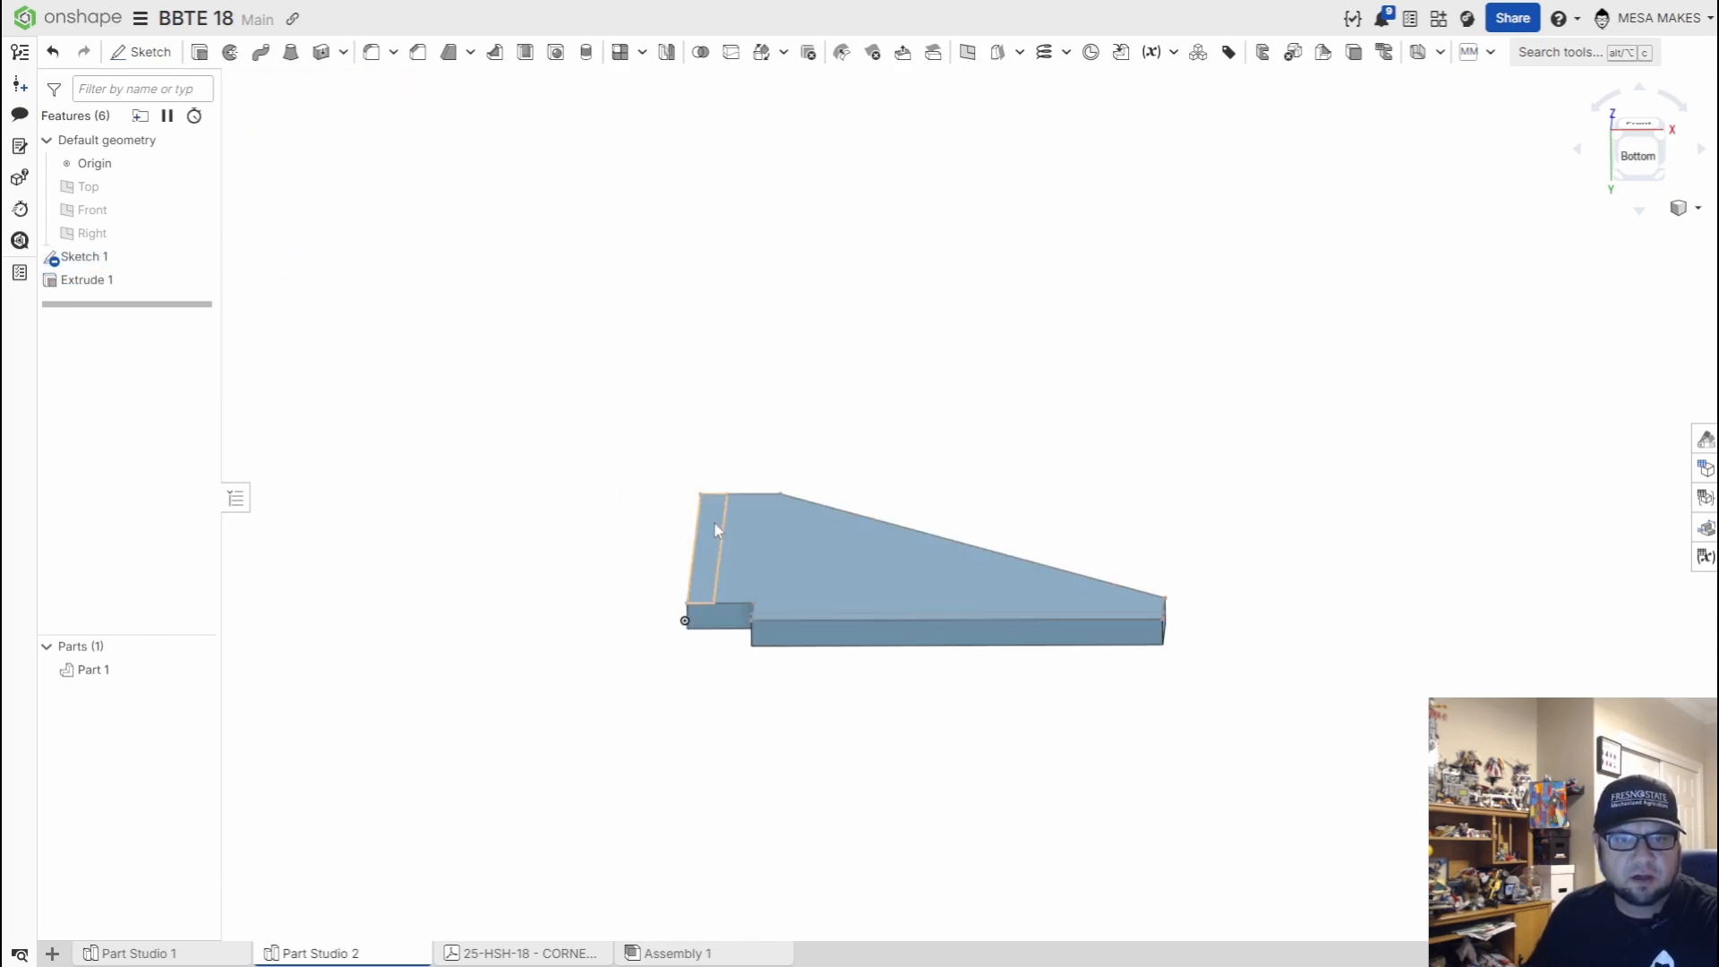
Extrude the two offset edge strips 1 in, adding them to the plate as flanges
click(715, 523)
scroll(845, 617, up, 4)
mouse_move(837, 623)
right_down()
mouse_move(834, 671)
mouse_move(823, 626)
mouse_move(1005, 624)
right_up()
click(833, 624)
key(shift+e)
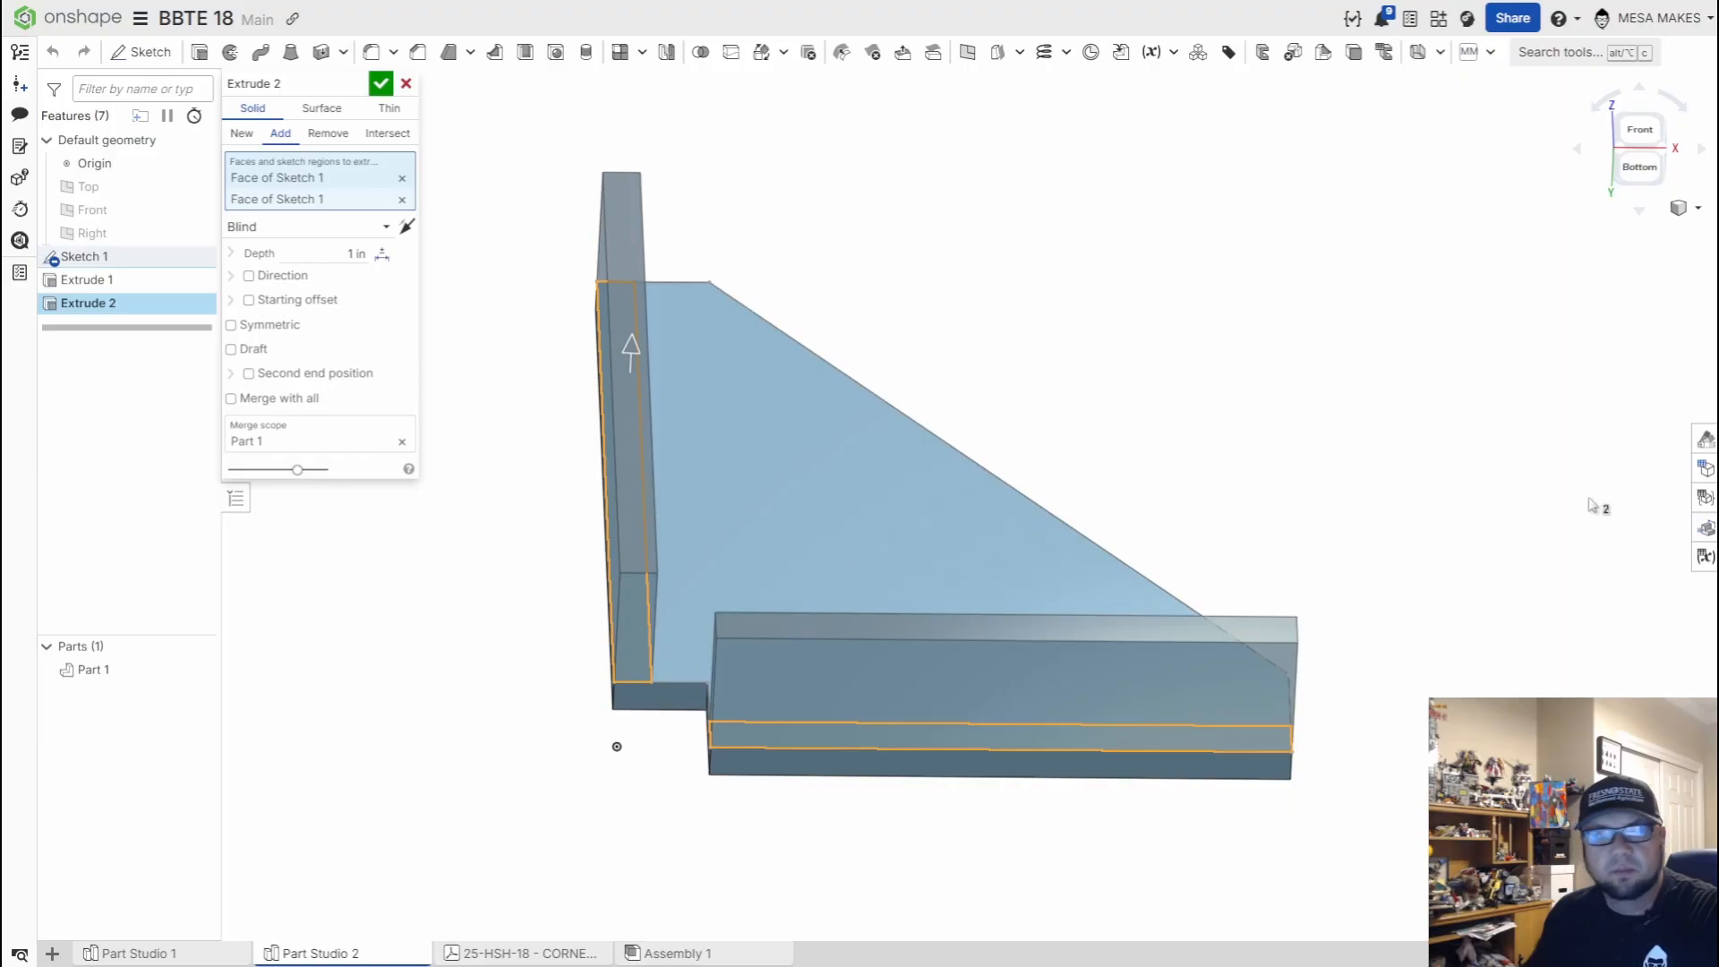
click(381, 83)
Fillet the two outer bend edges, where the plate meets the vertical and bottom flanges, with a 0.5 in radius
right_drag(1066, 731, 1132, 717)
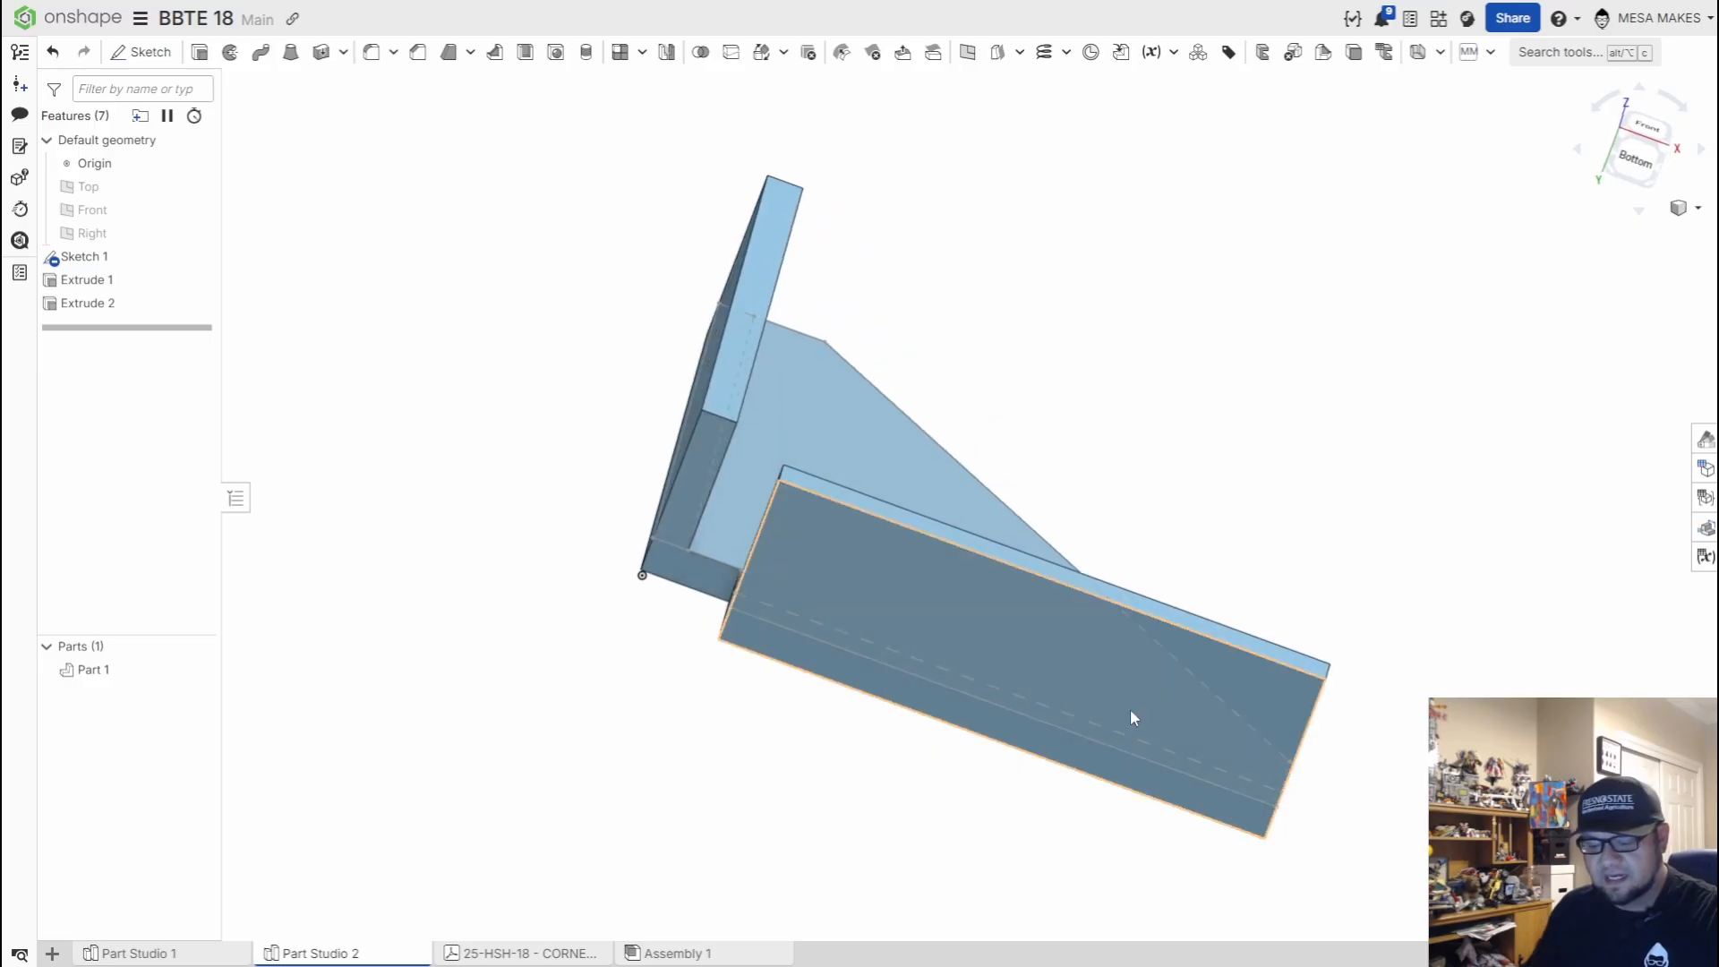
key(shift+f)
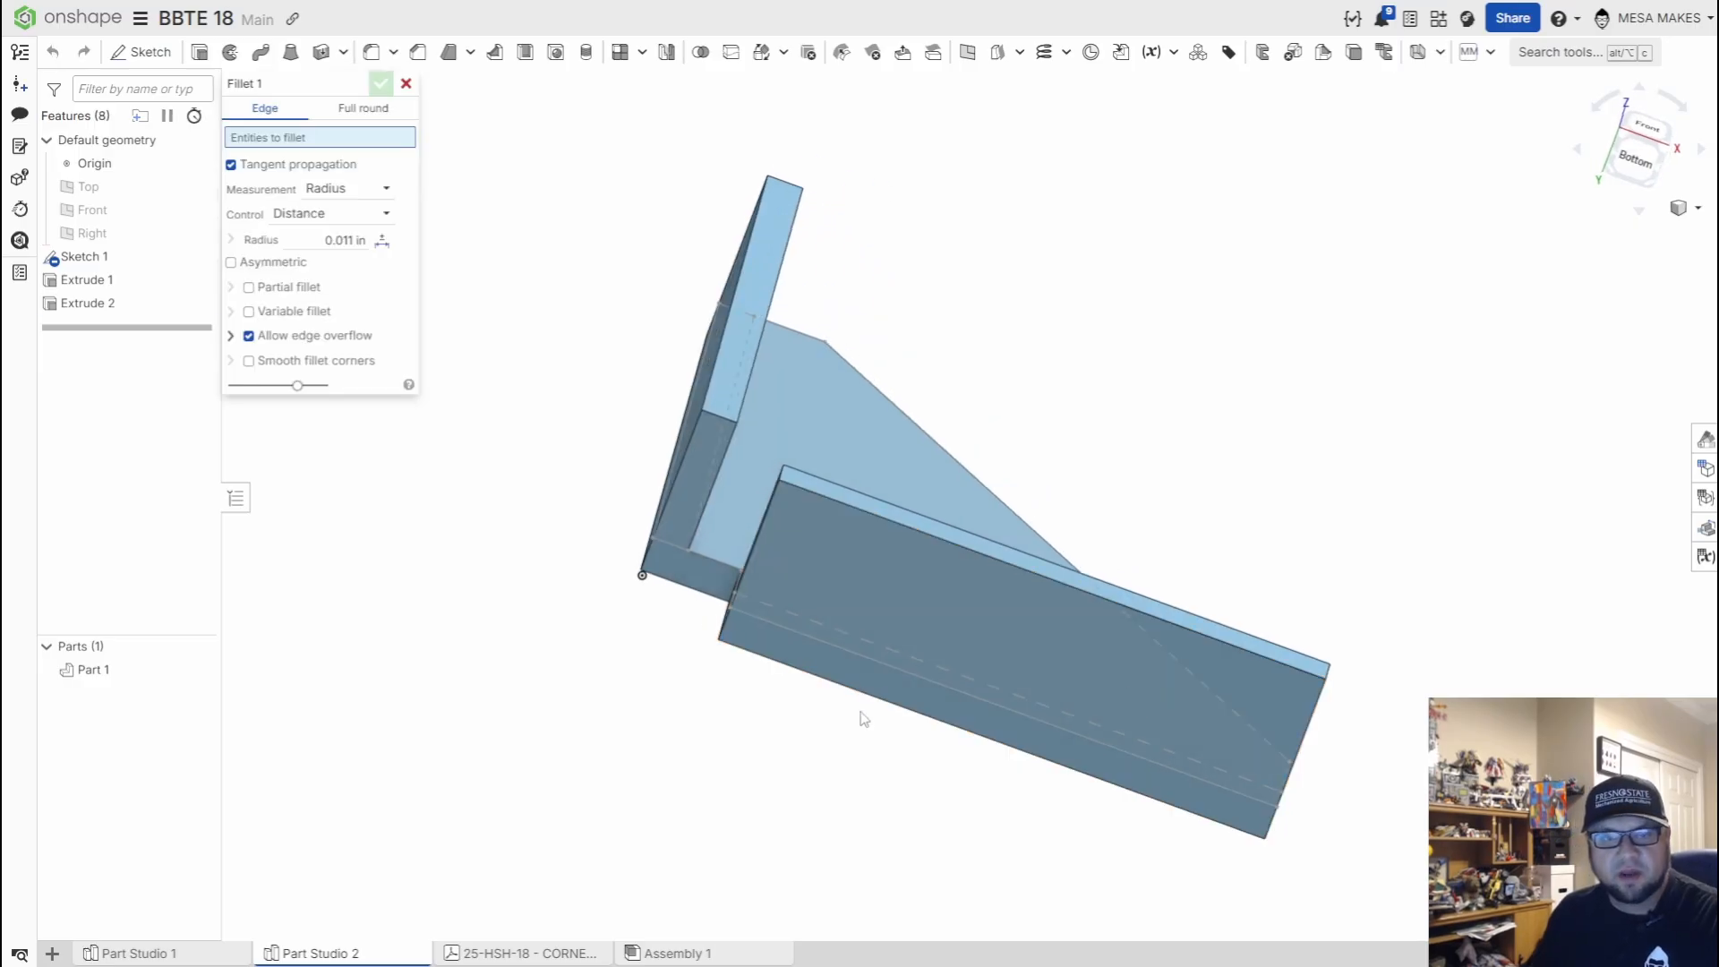
right_drag(622, 656, 667, 637)
click(338, 242)
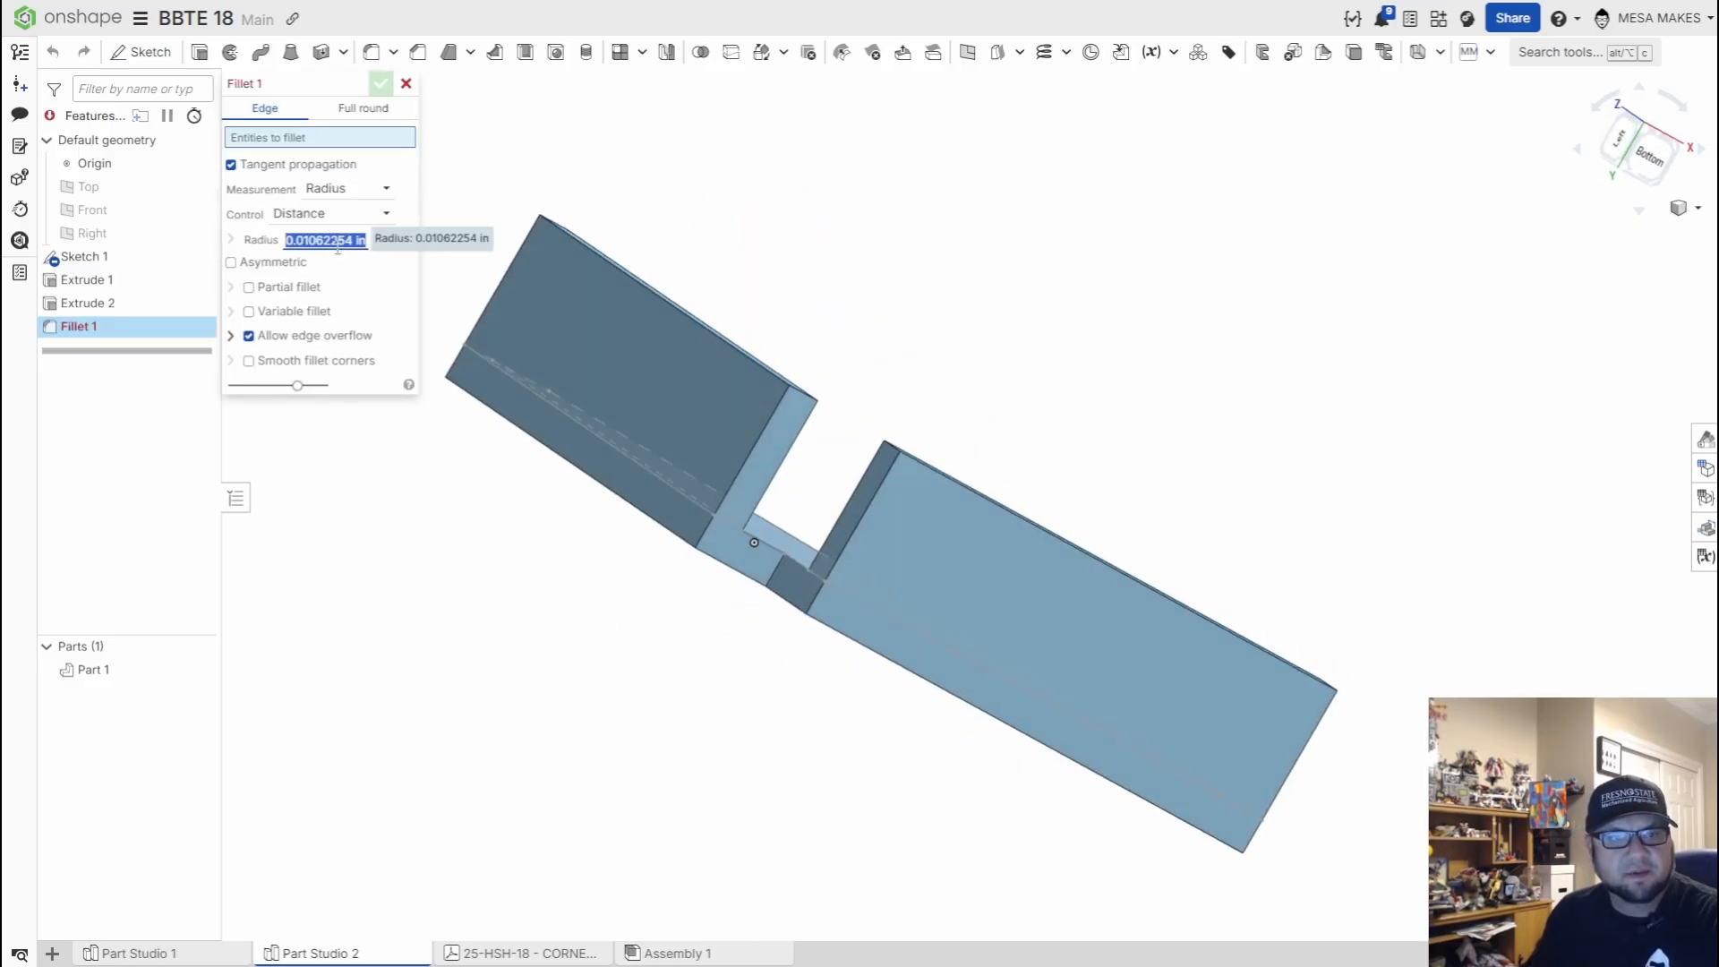
click(667, 530)
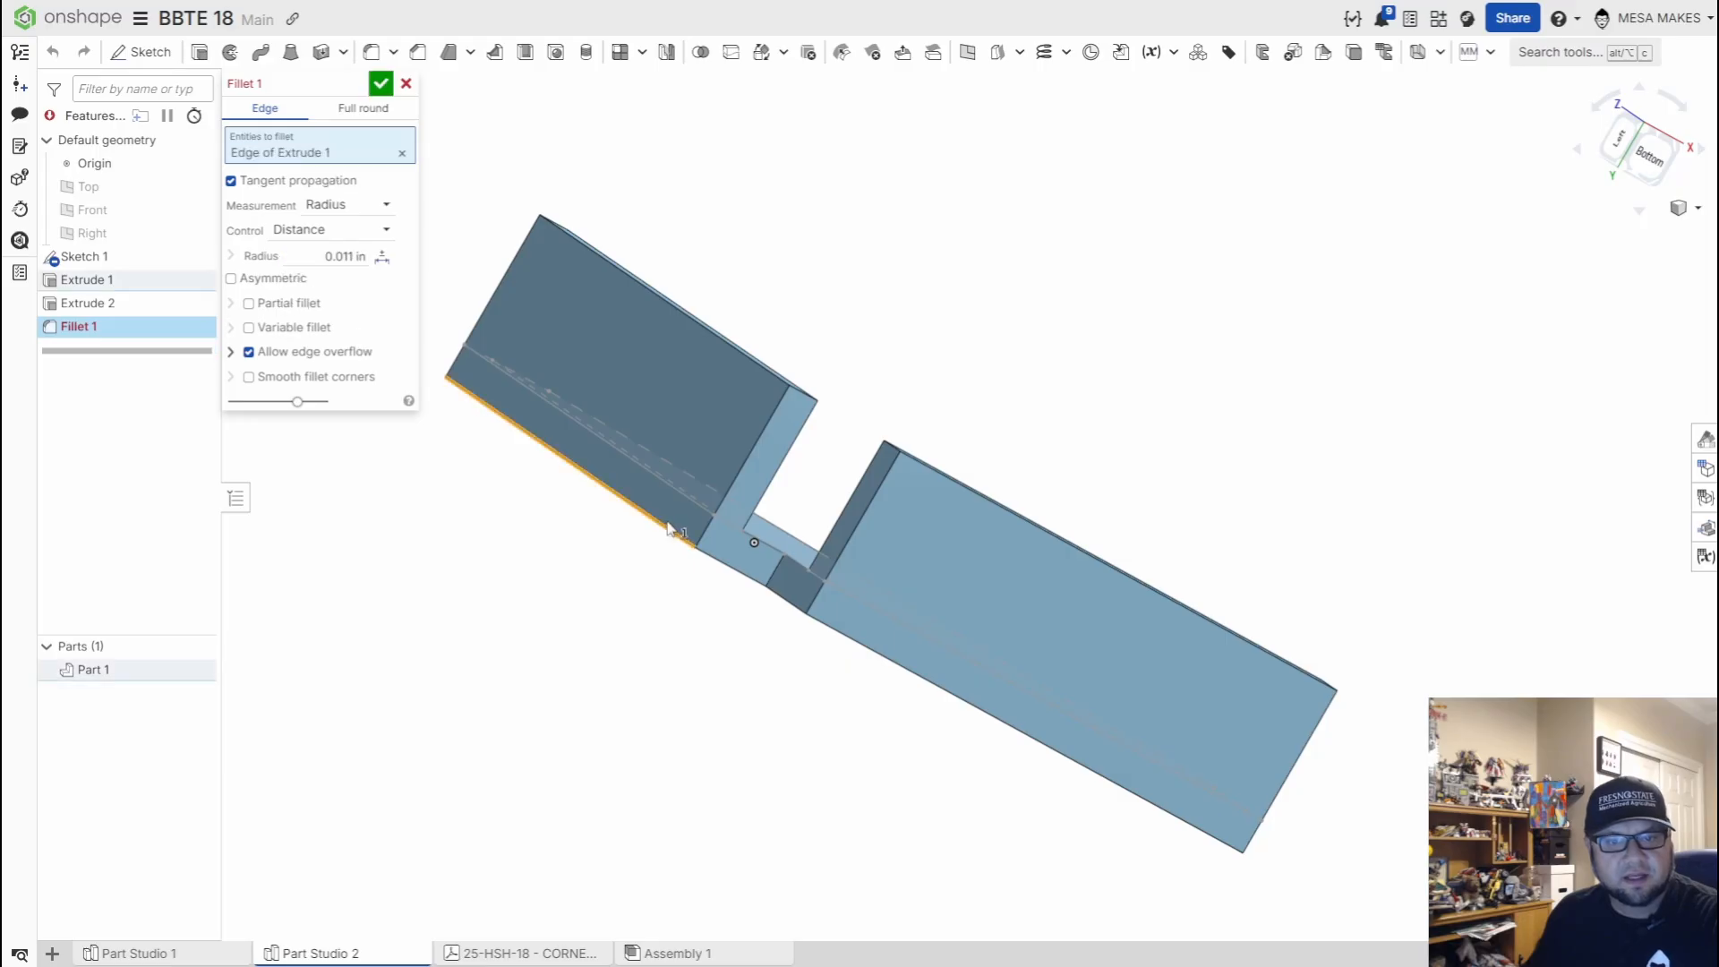
click(905, 670)
scroll(748, 669, up, 3)
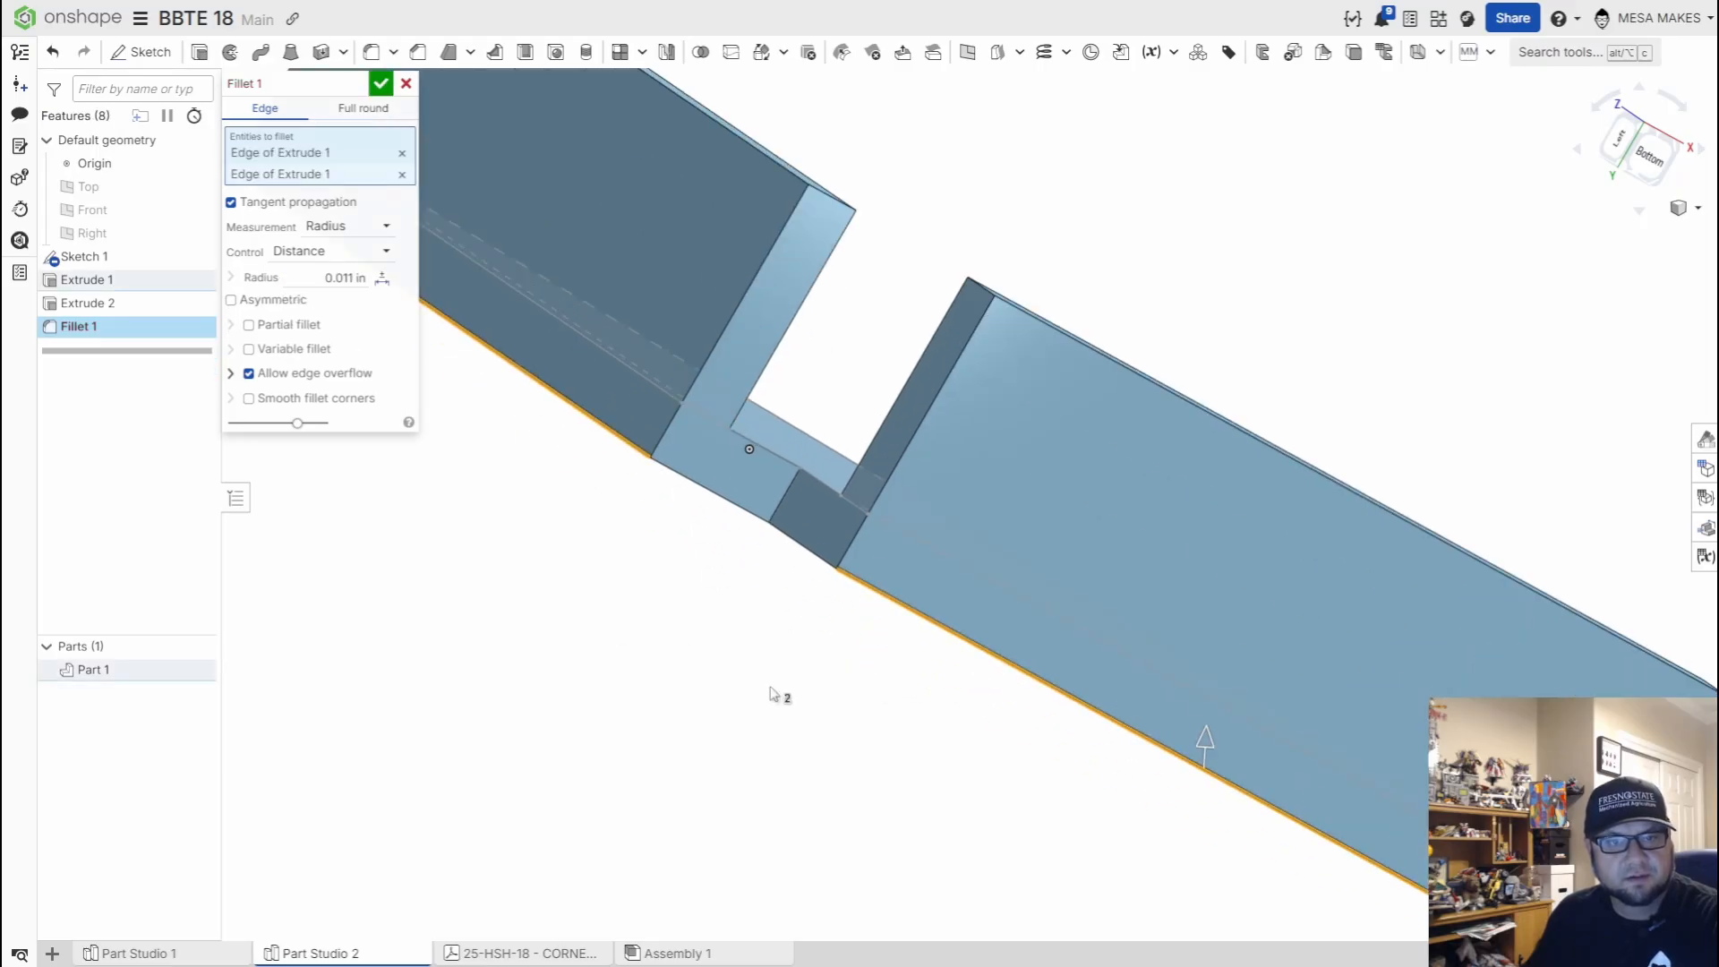
right_drag(882, 739, 807, 685)
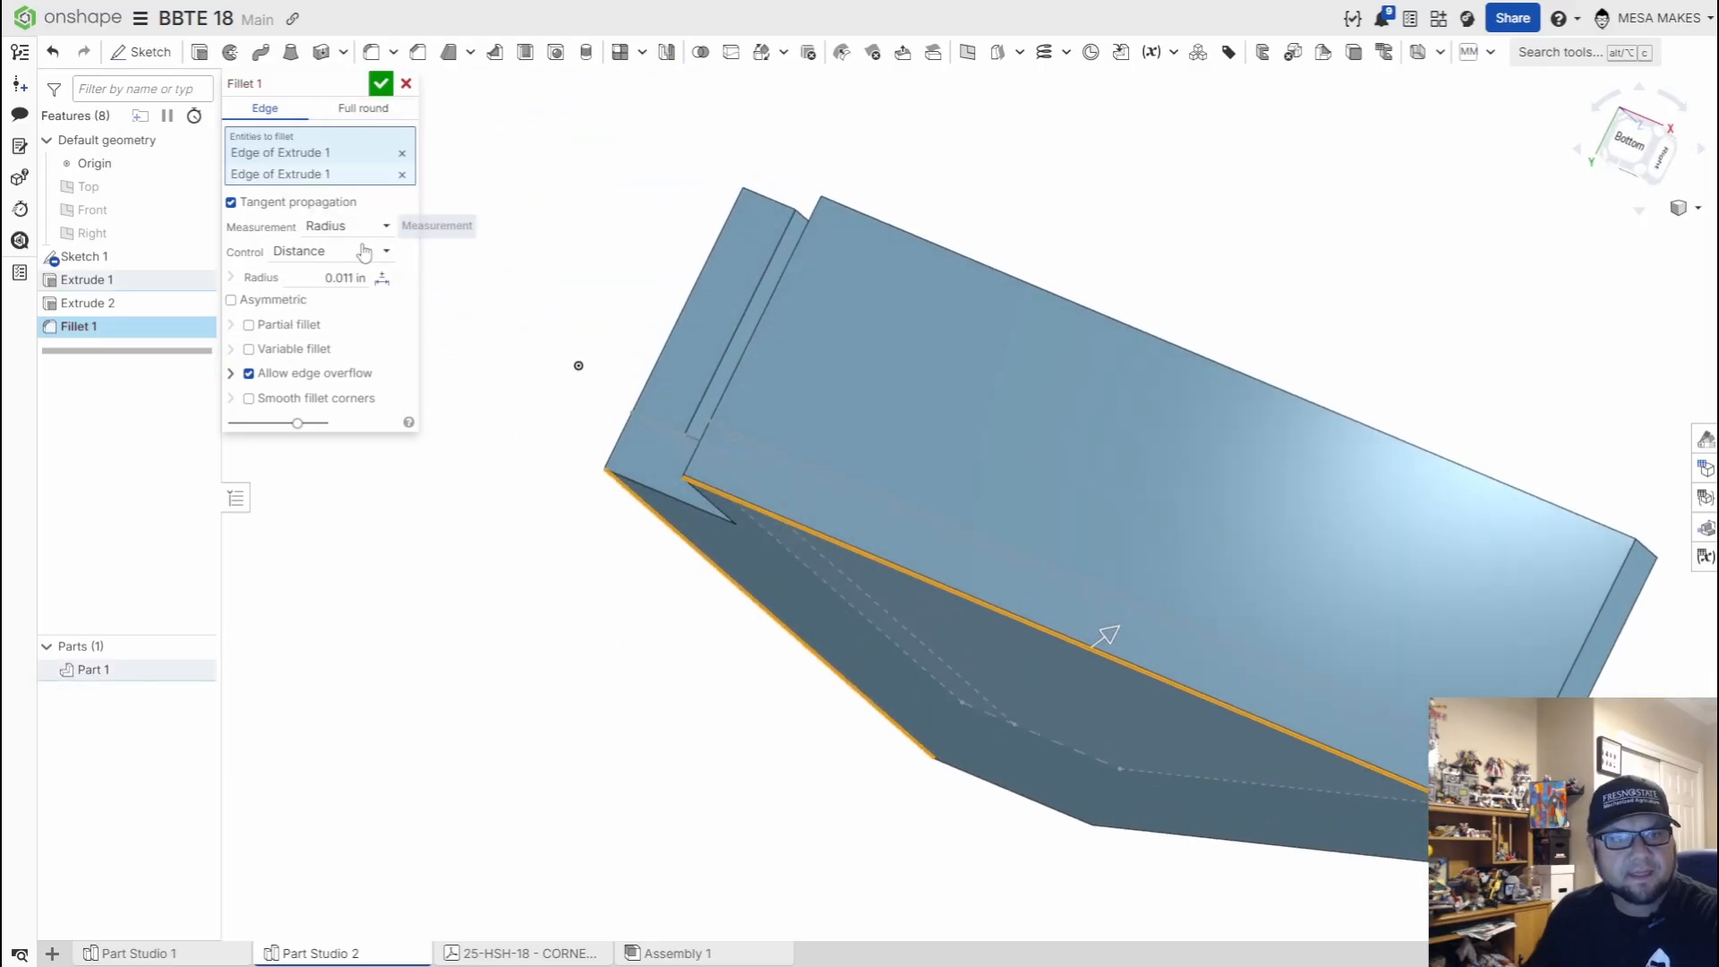
click(345, 278)
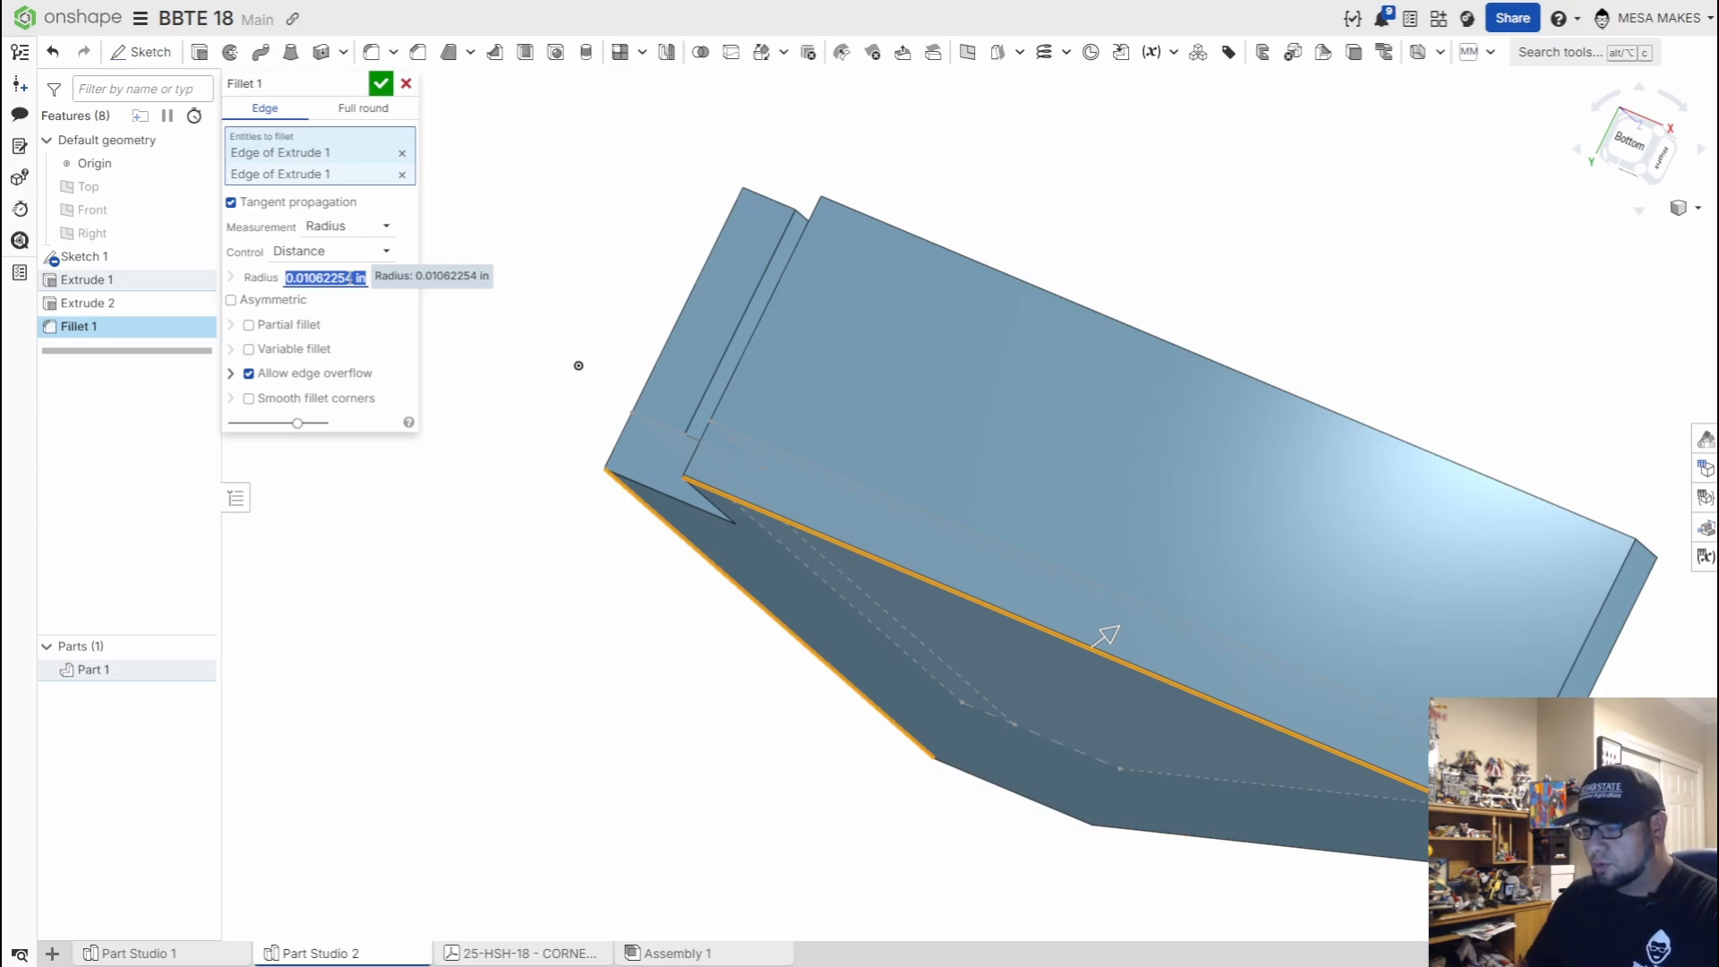
key(BackSpace)
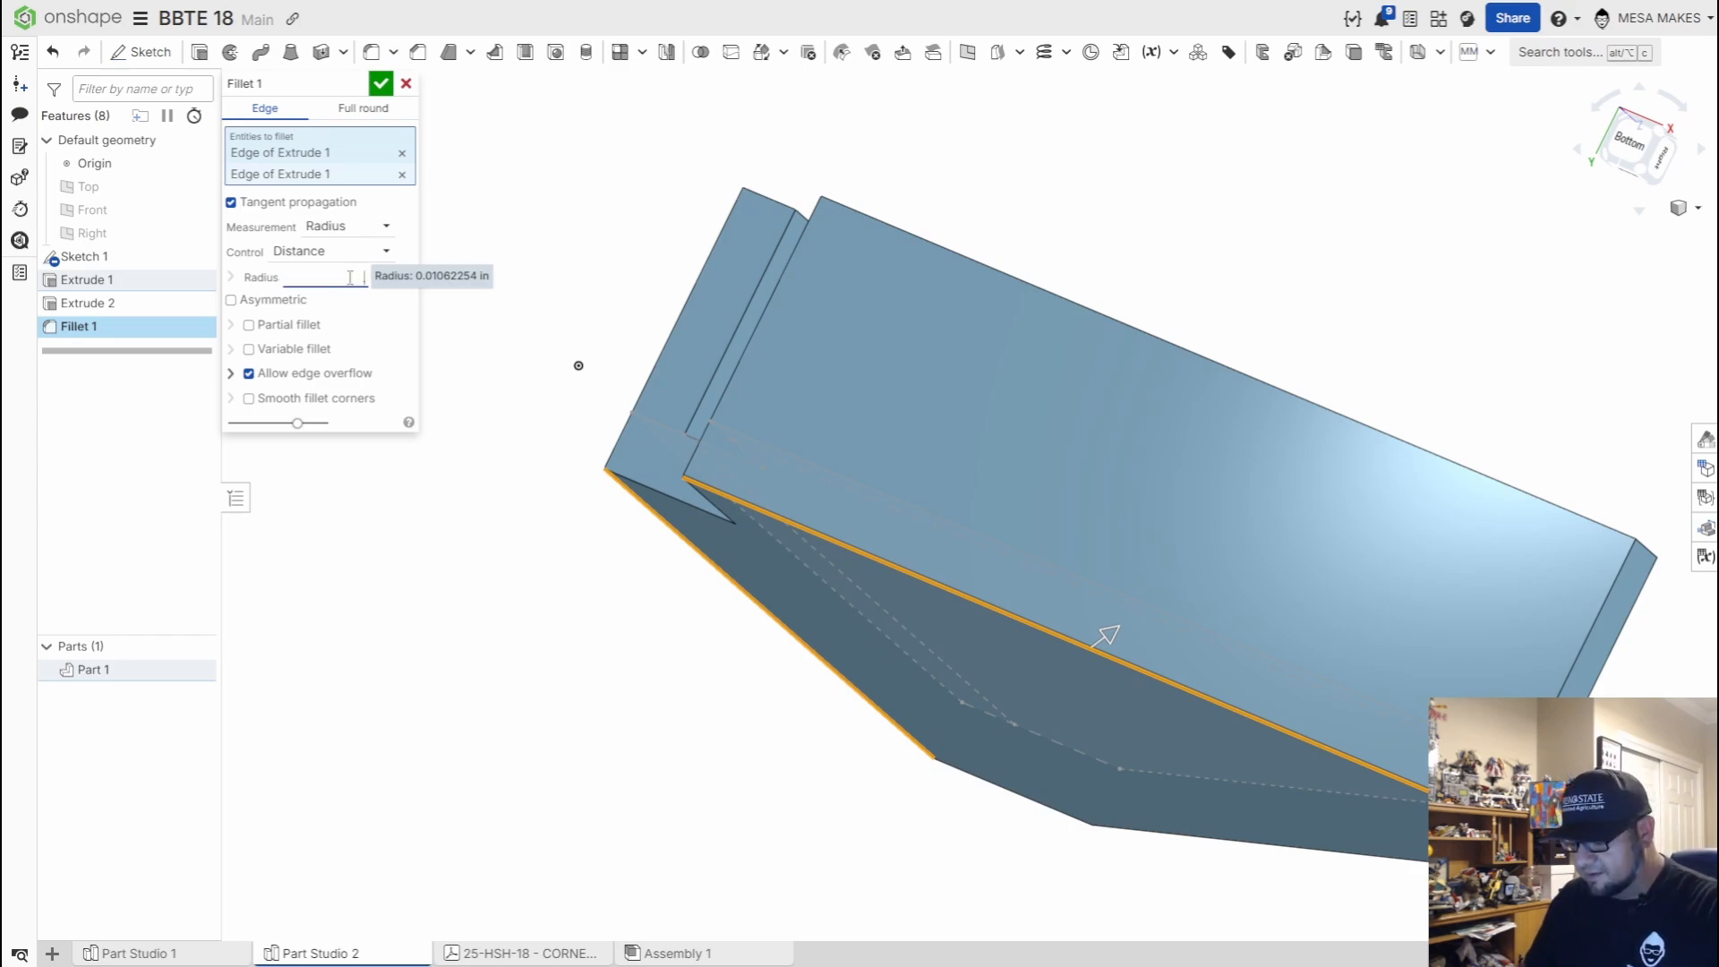
key(Return)
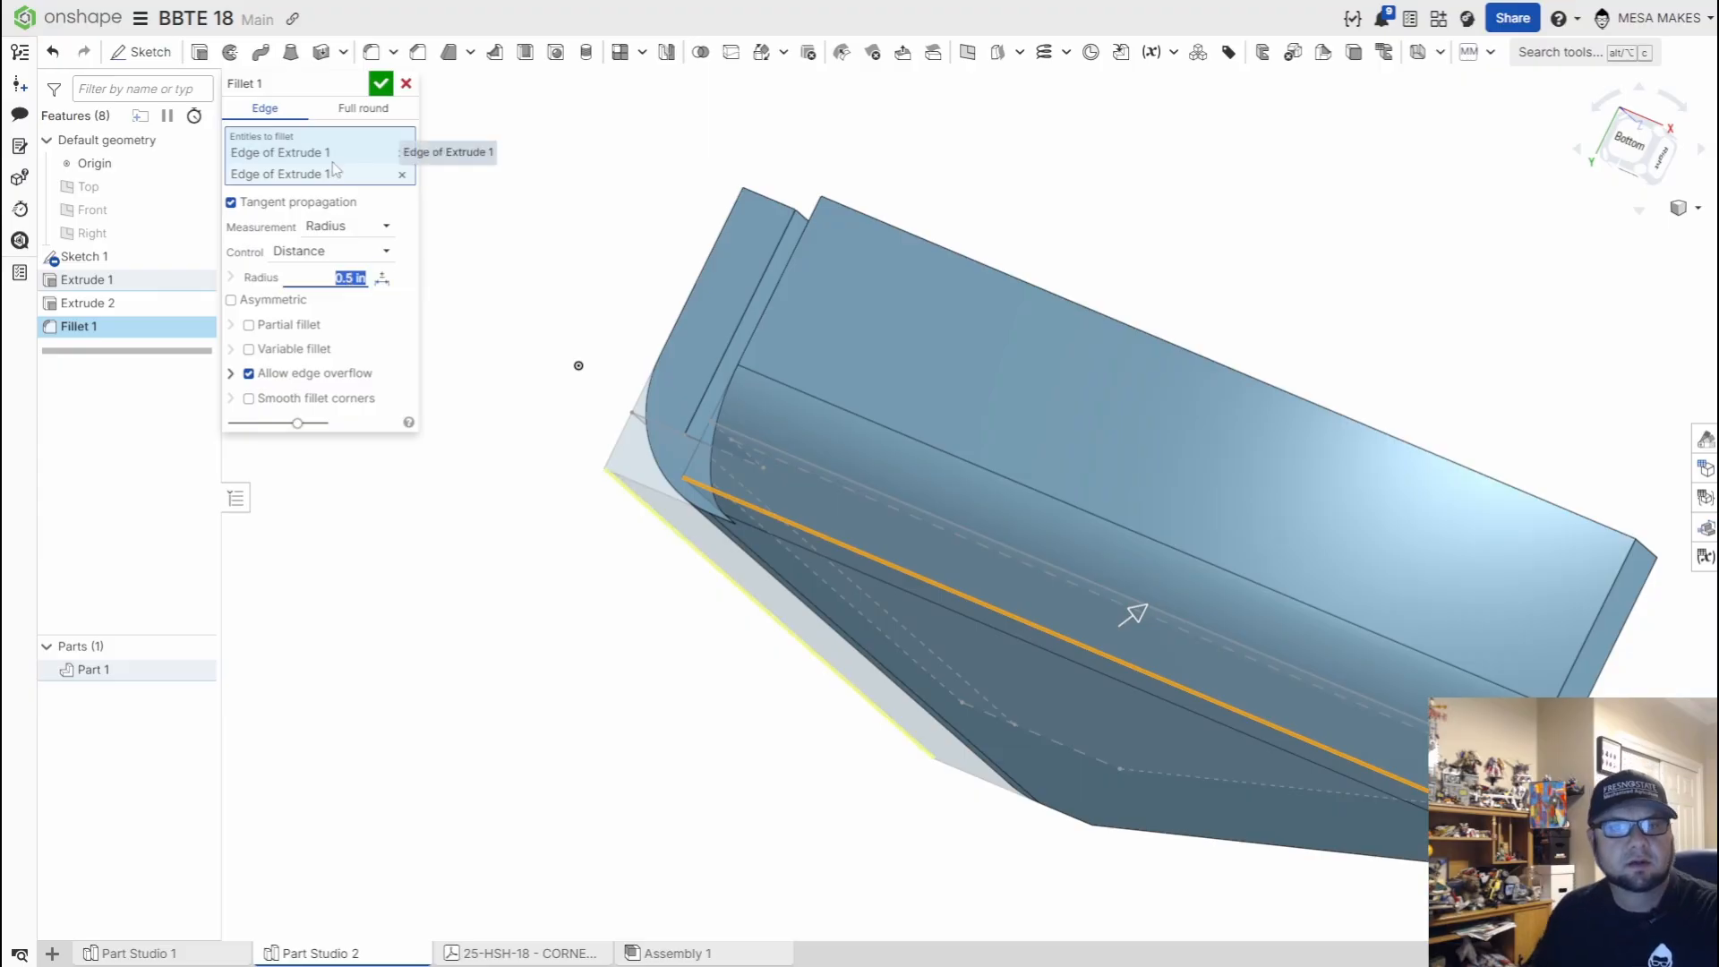
click(388, 89)
Fillet the two inner bend edges between the plate and the flanges with a 0.25 in radius
right_drag(685, 325, 890, 410)
key(shift+f)
click(714, 378)
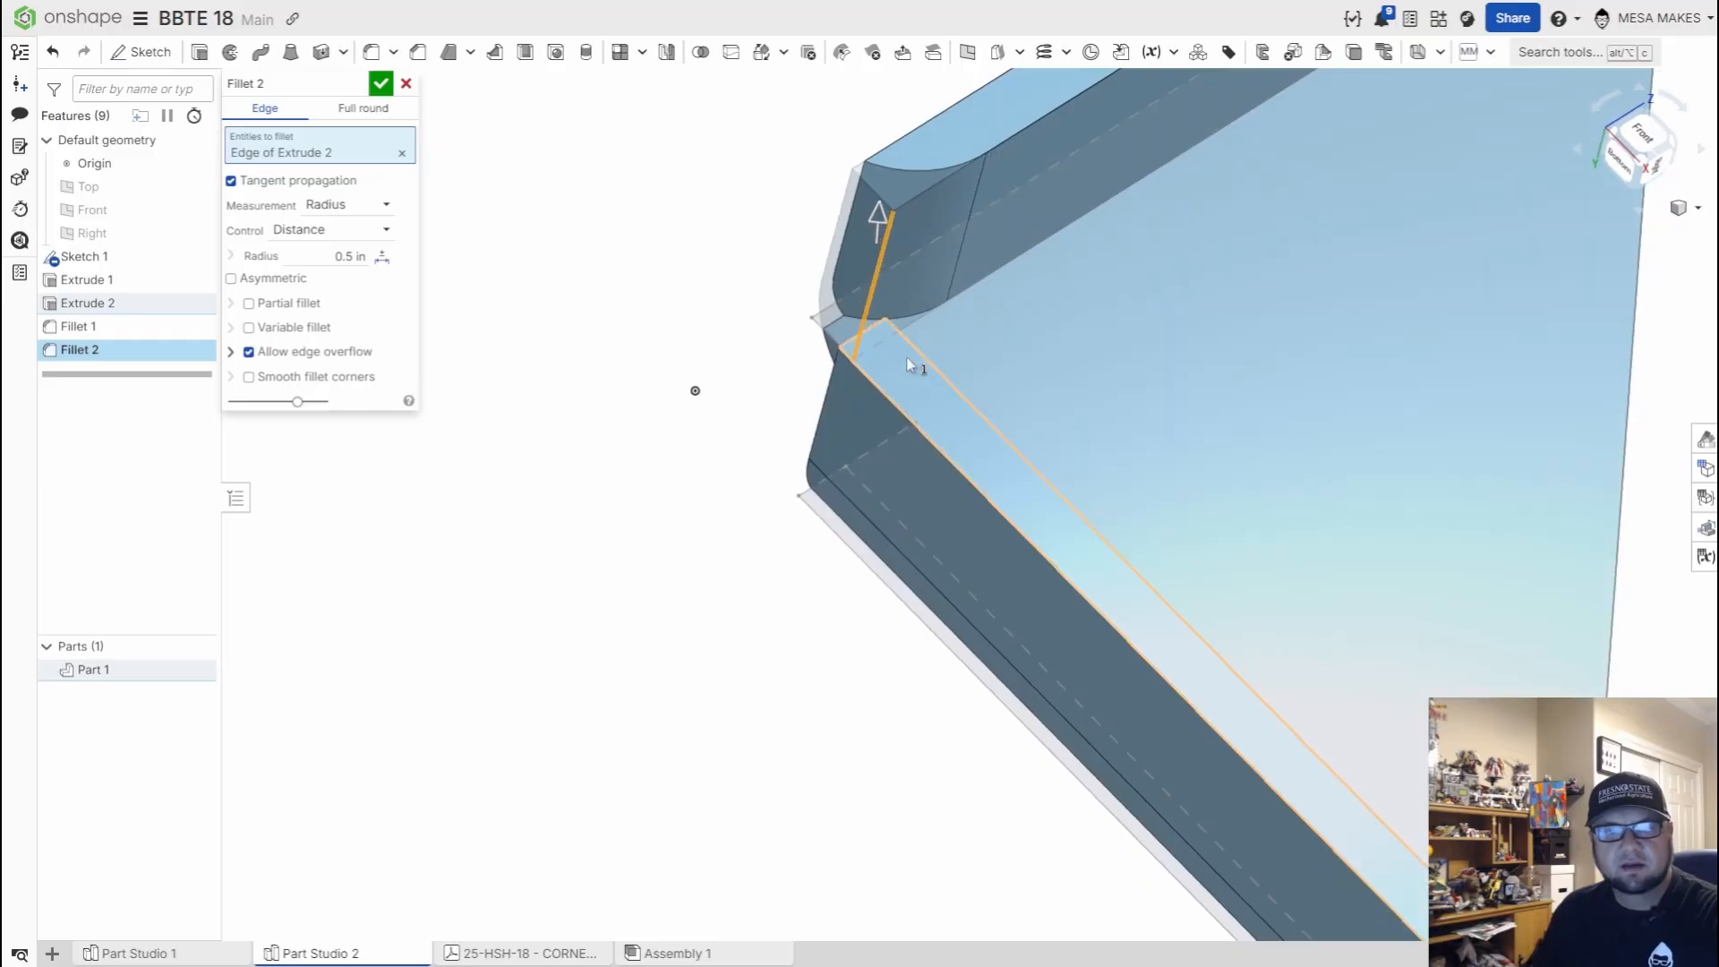
key(space)
click(963, 289)
right_drag(963, 288, 985, 483)
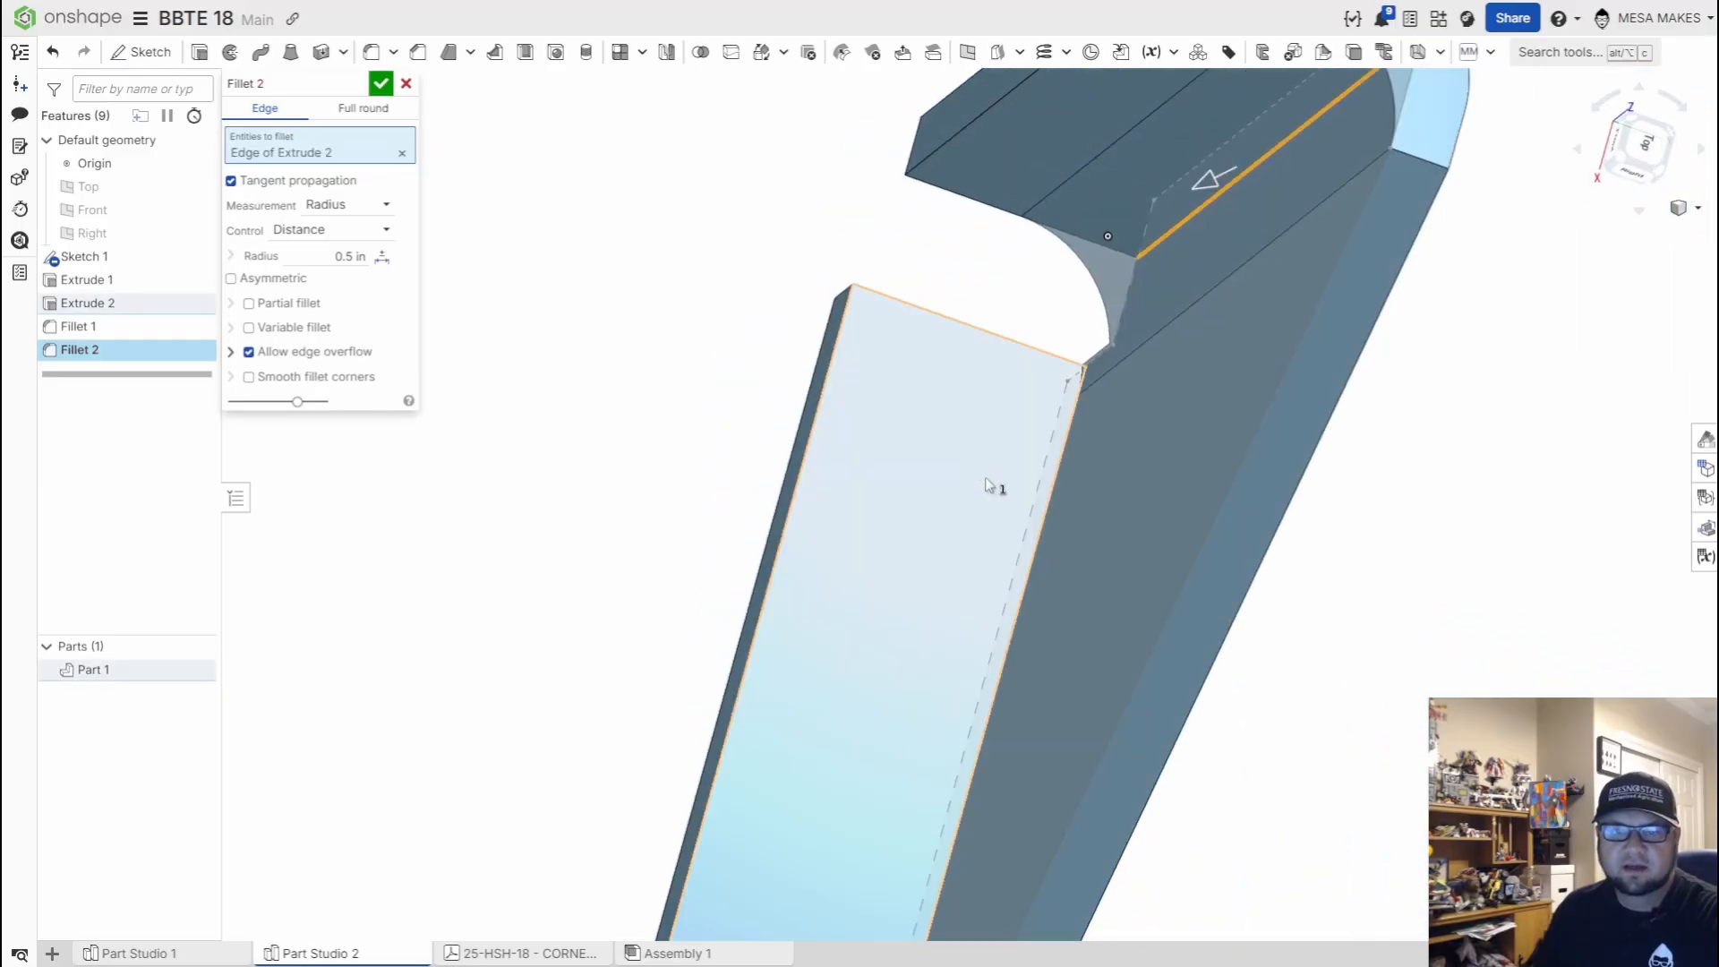
click(1050, 489)
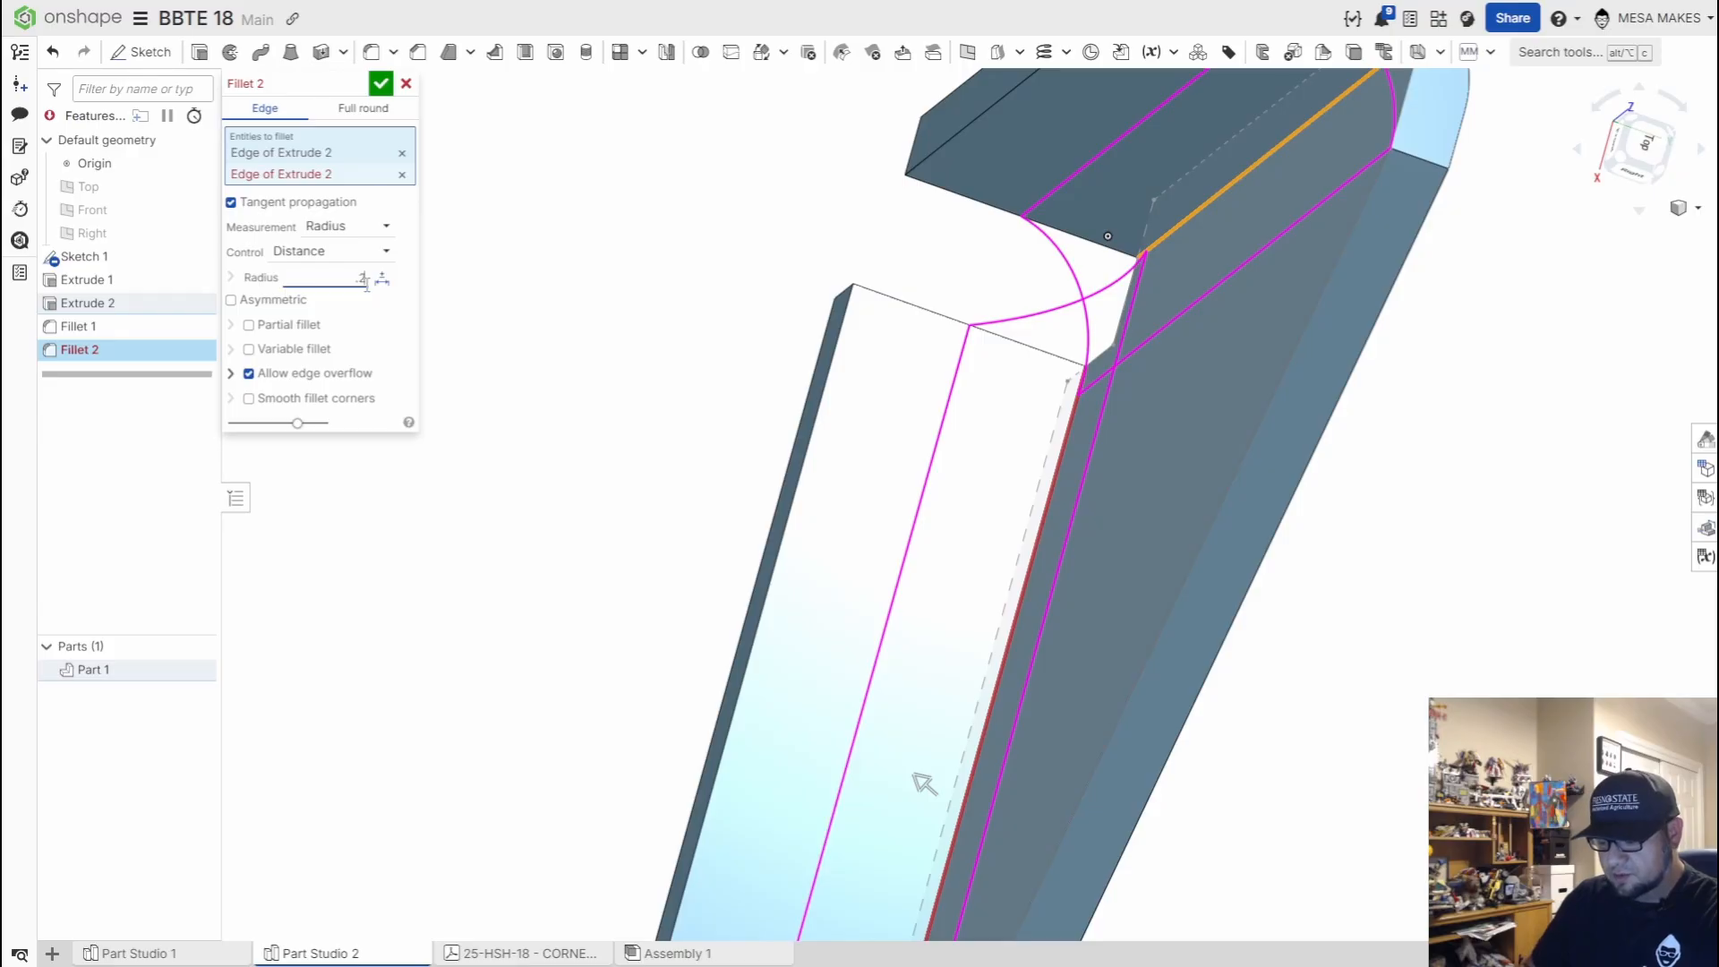
text(.25)
key(Return)
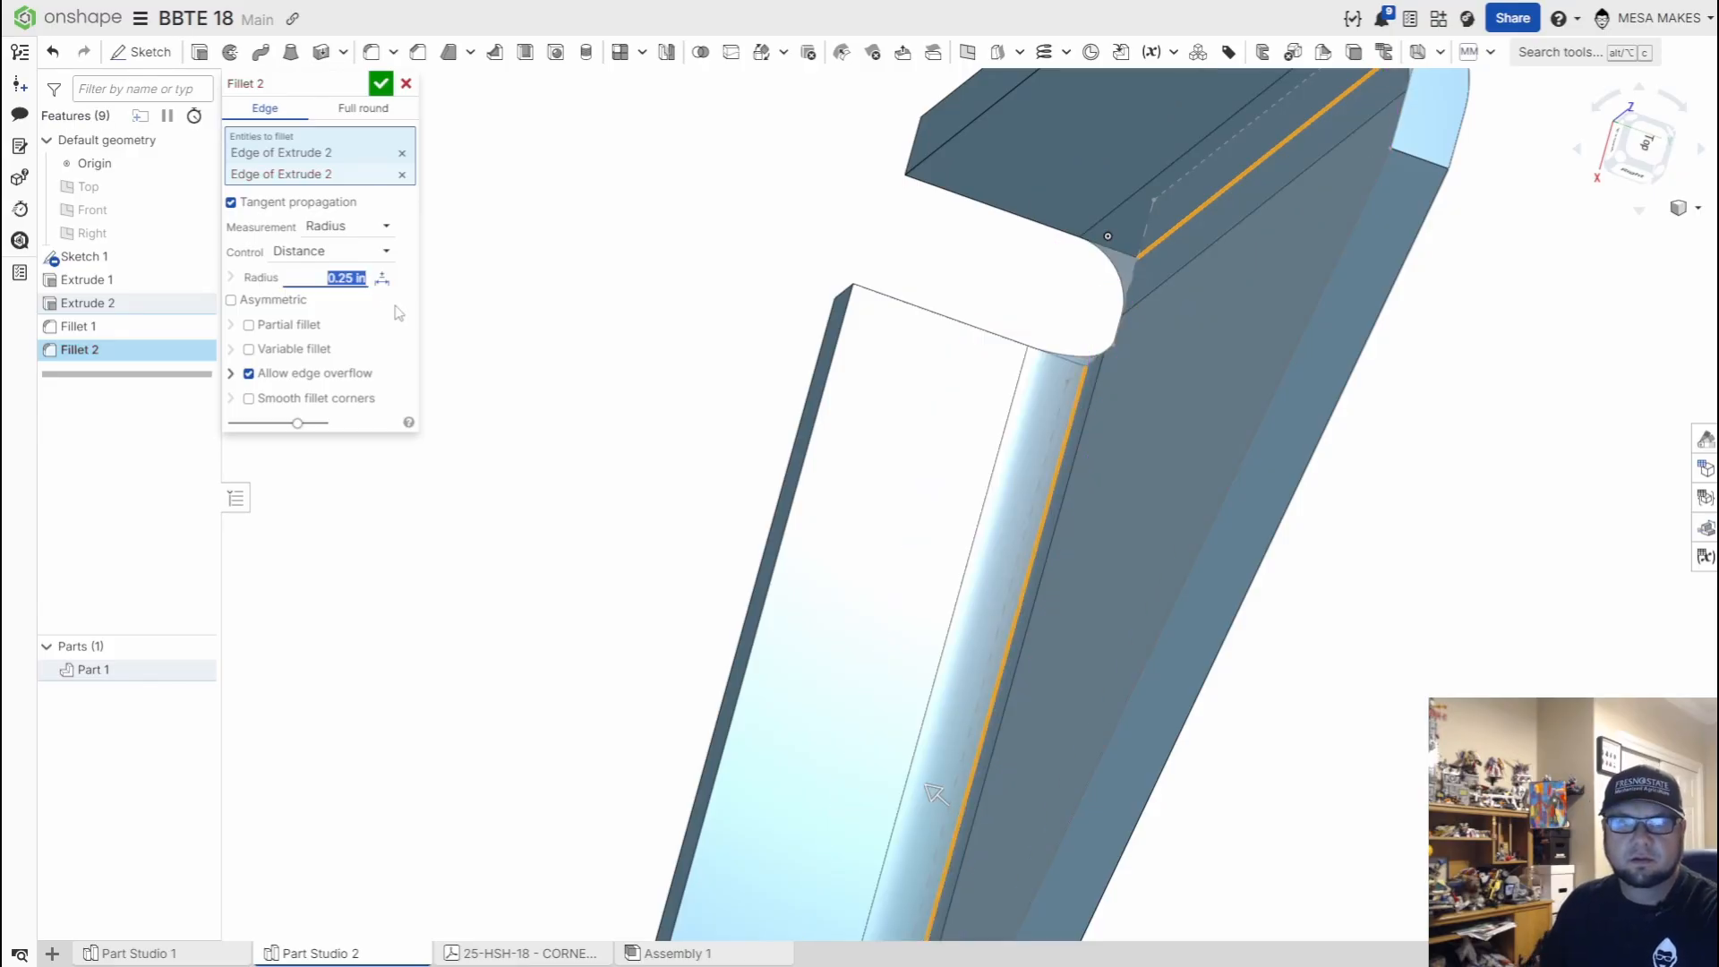
scroll(685, 430, down, 4)
right_drag(752, 430, 1011, 570)
click(380, 83)
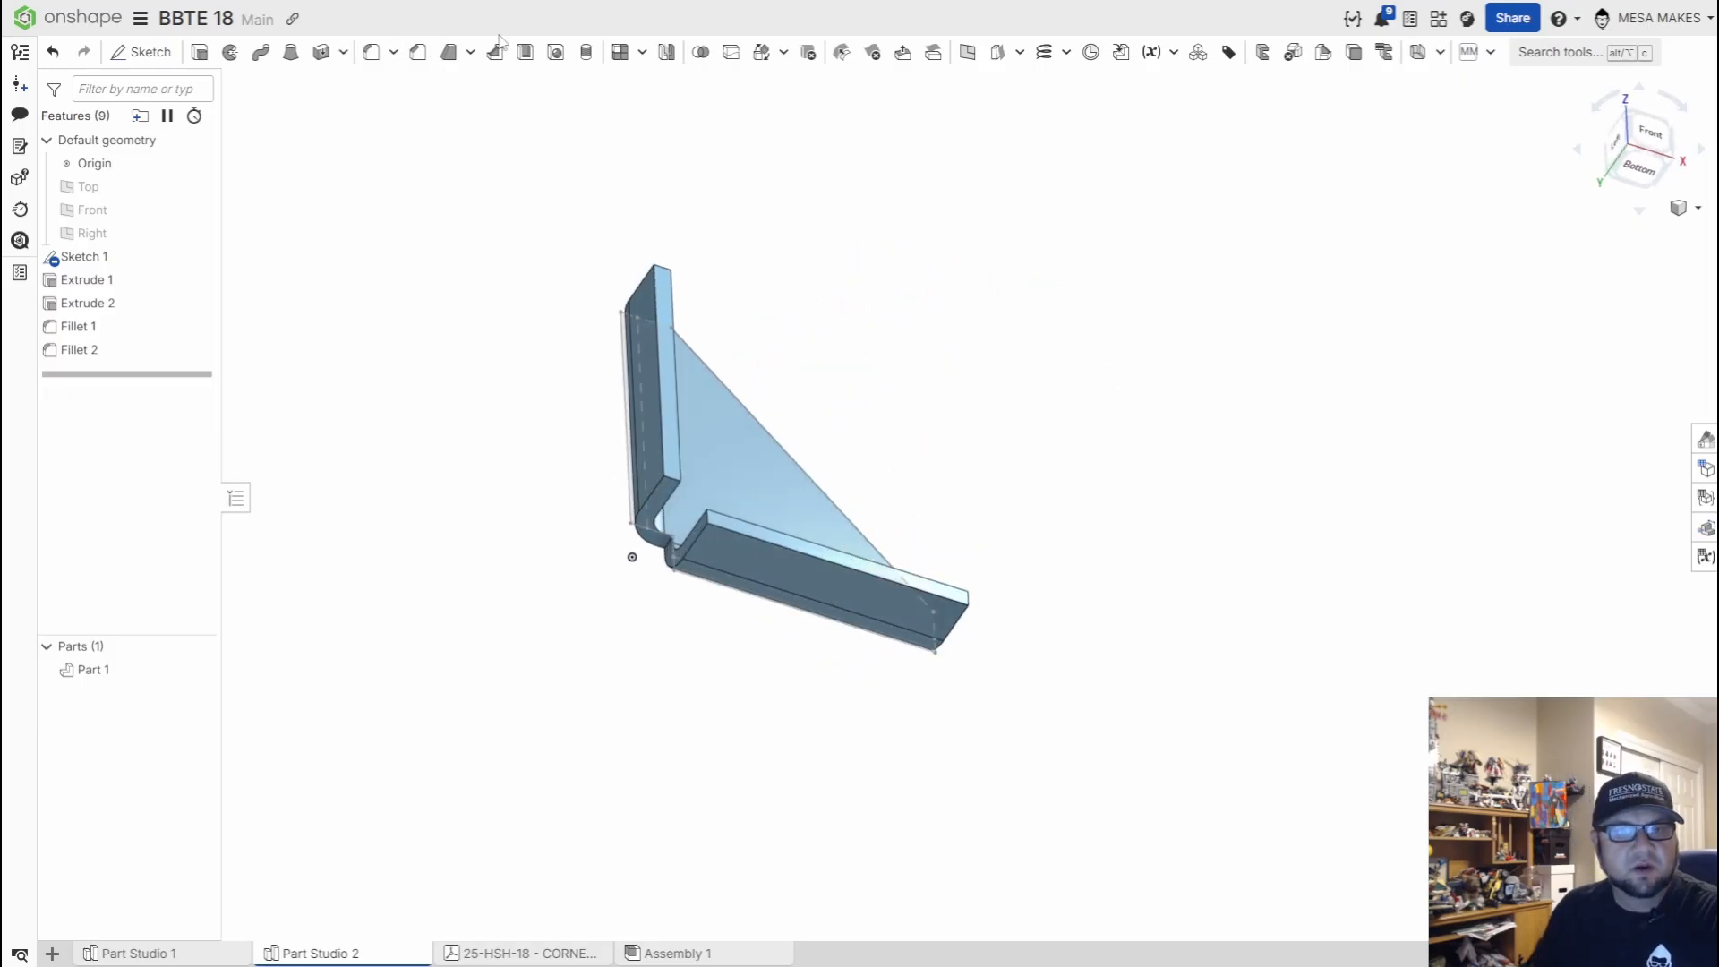
Chamfer the four free corner edges at the ends of both flanges with a distance of 0.25 in
click(417, 51)
right_drag(802, 365, 736, 333)
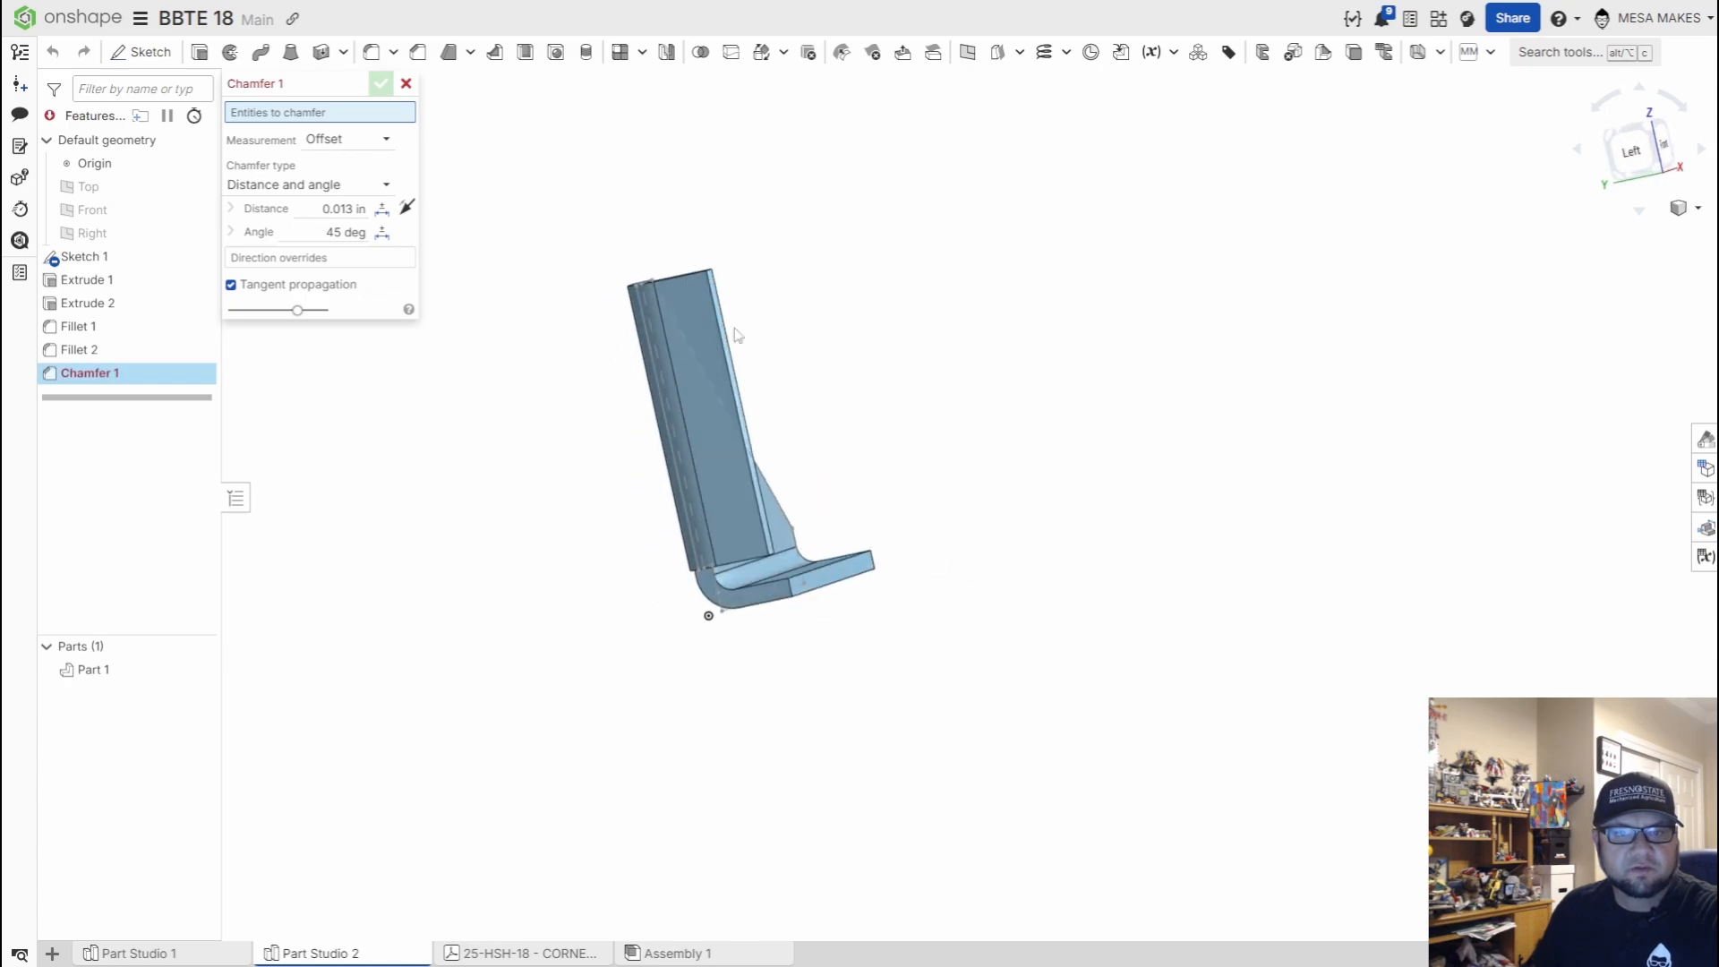
scroll(717, 287, up, 5)
drag(683, 194, 787, 326)
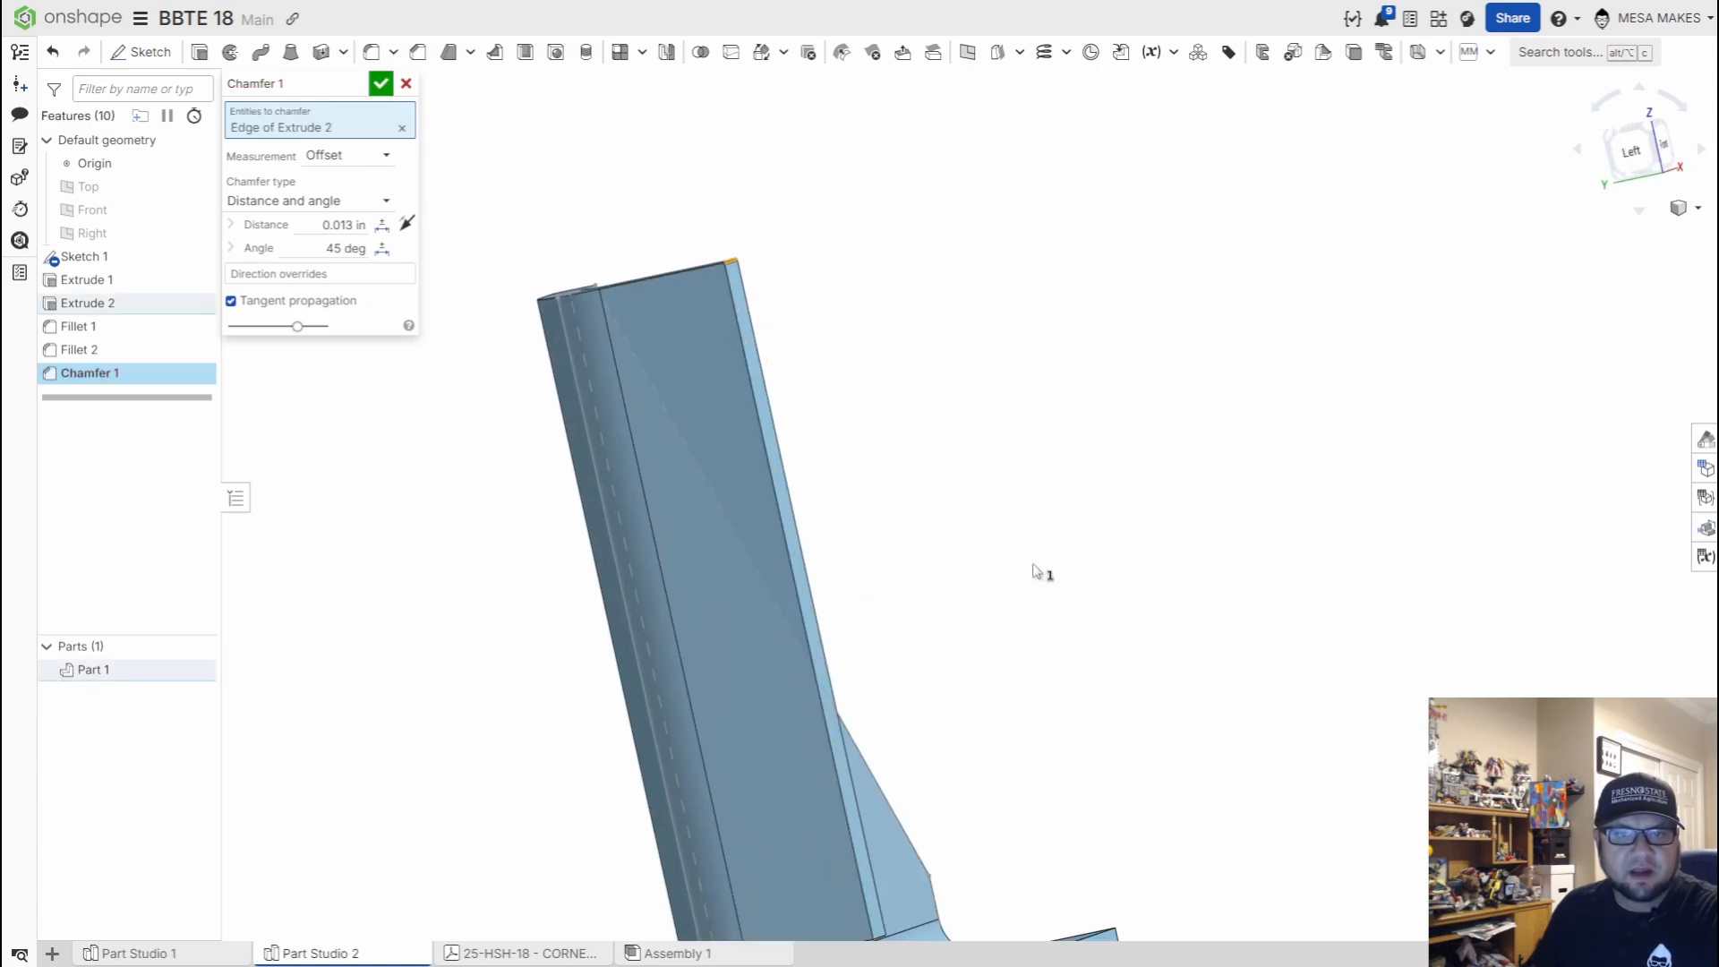
middle_drag(1034, 572, 848, 269)
scroll(668, 619, up, 3)
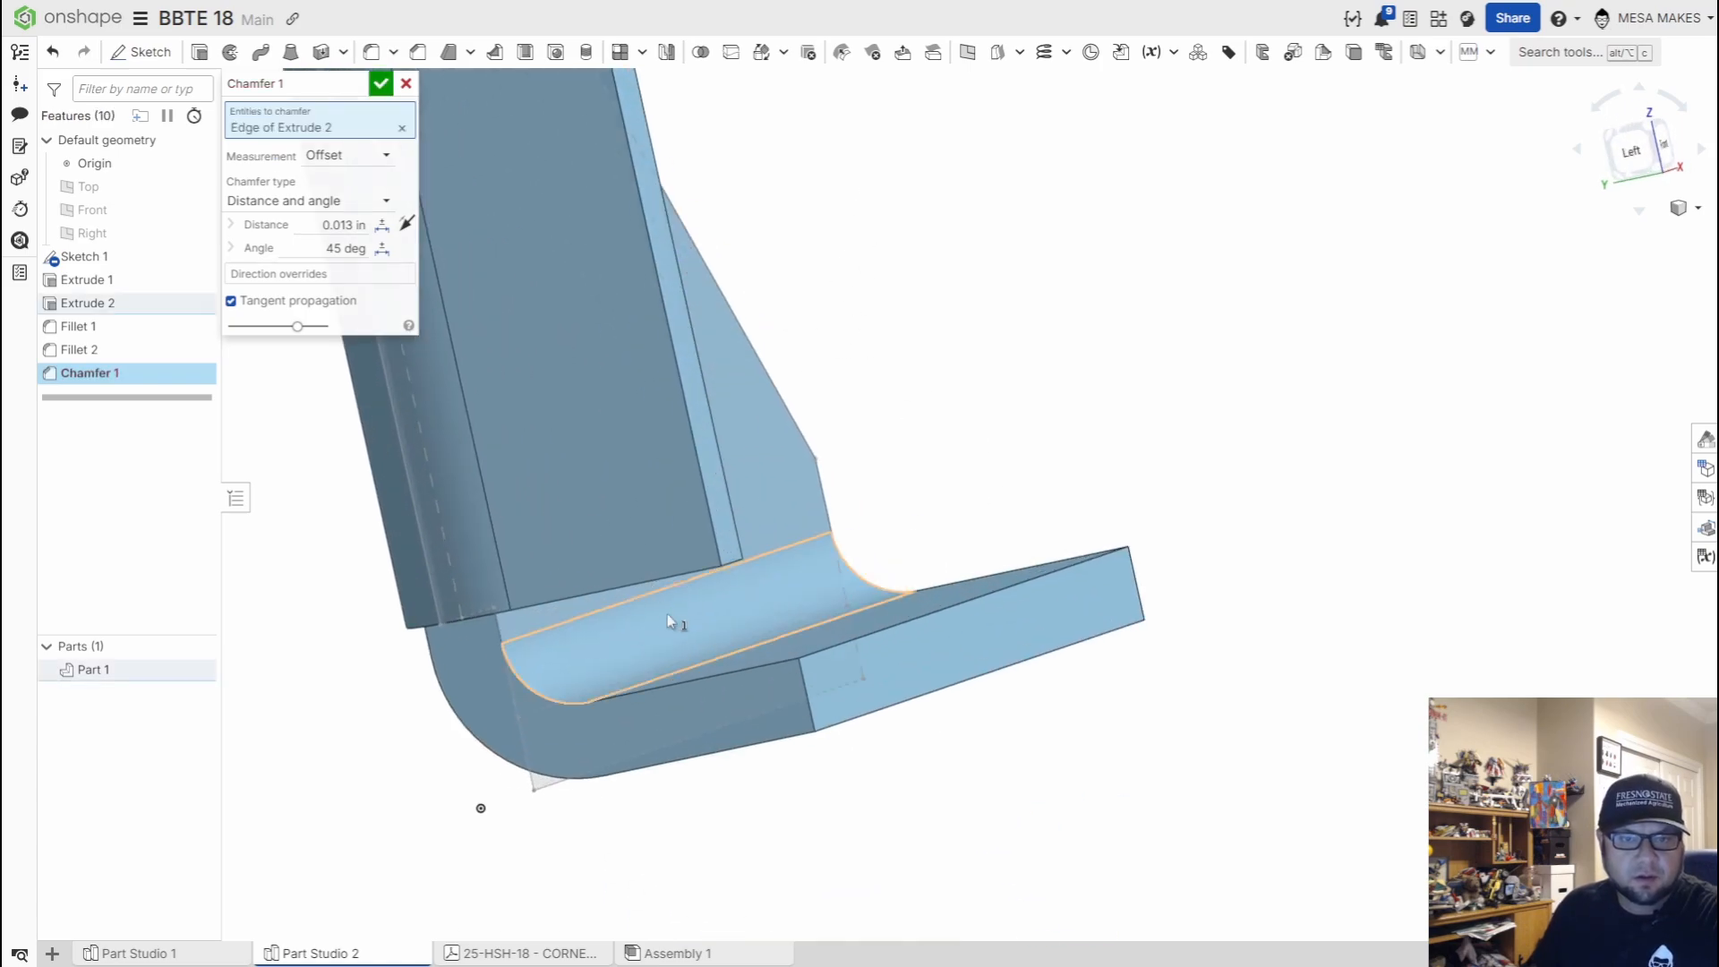
right_drag(882, 475, 455, 541)
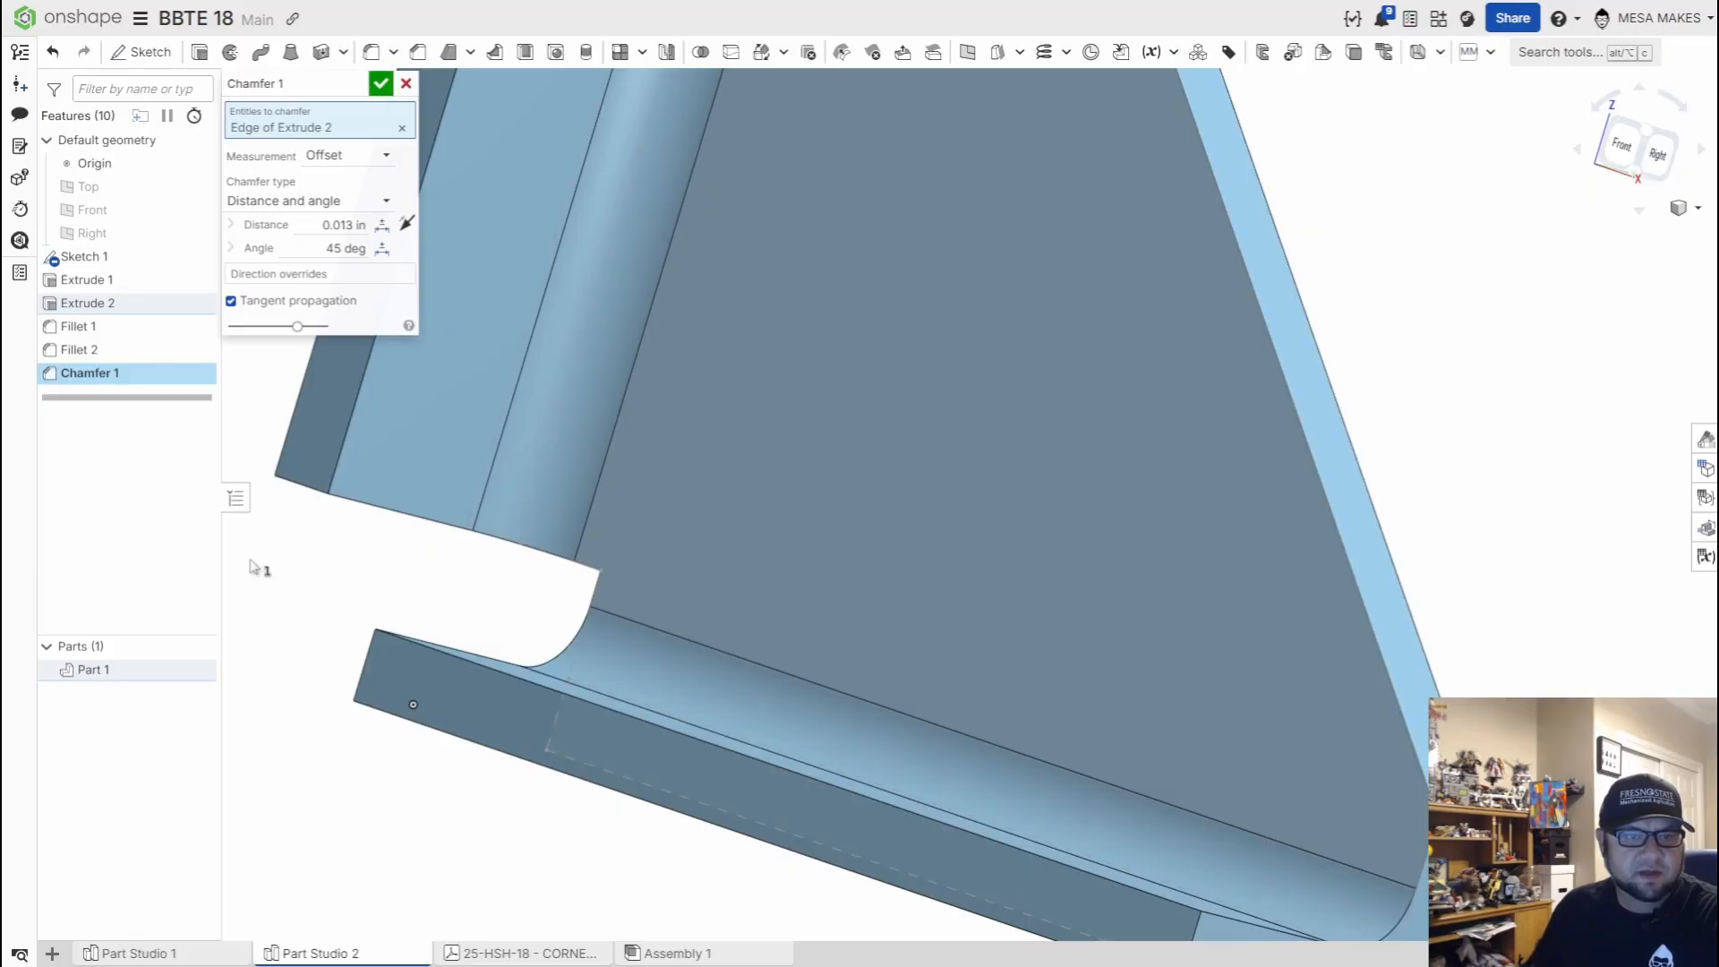
drag(253, 564, 401, 405)
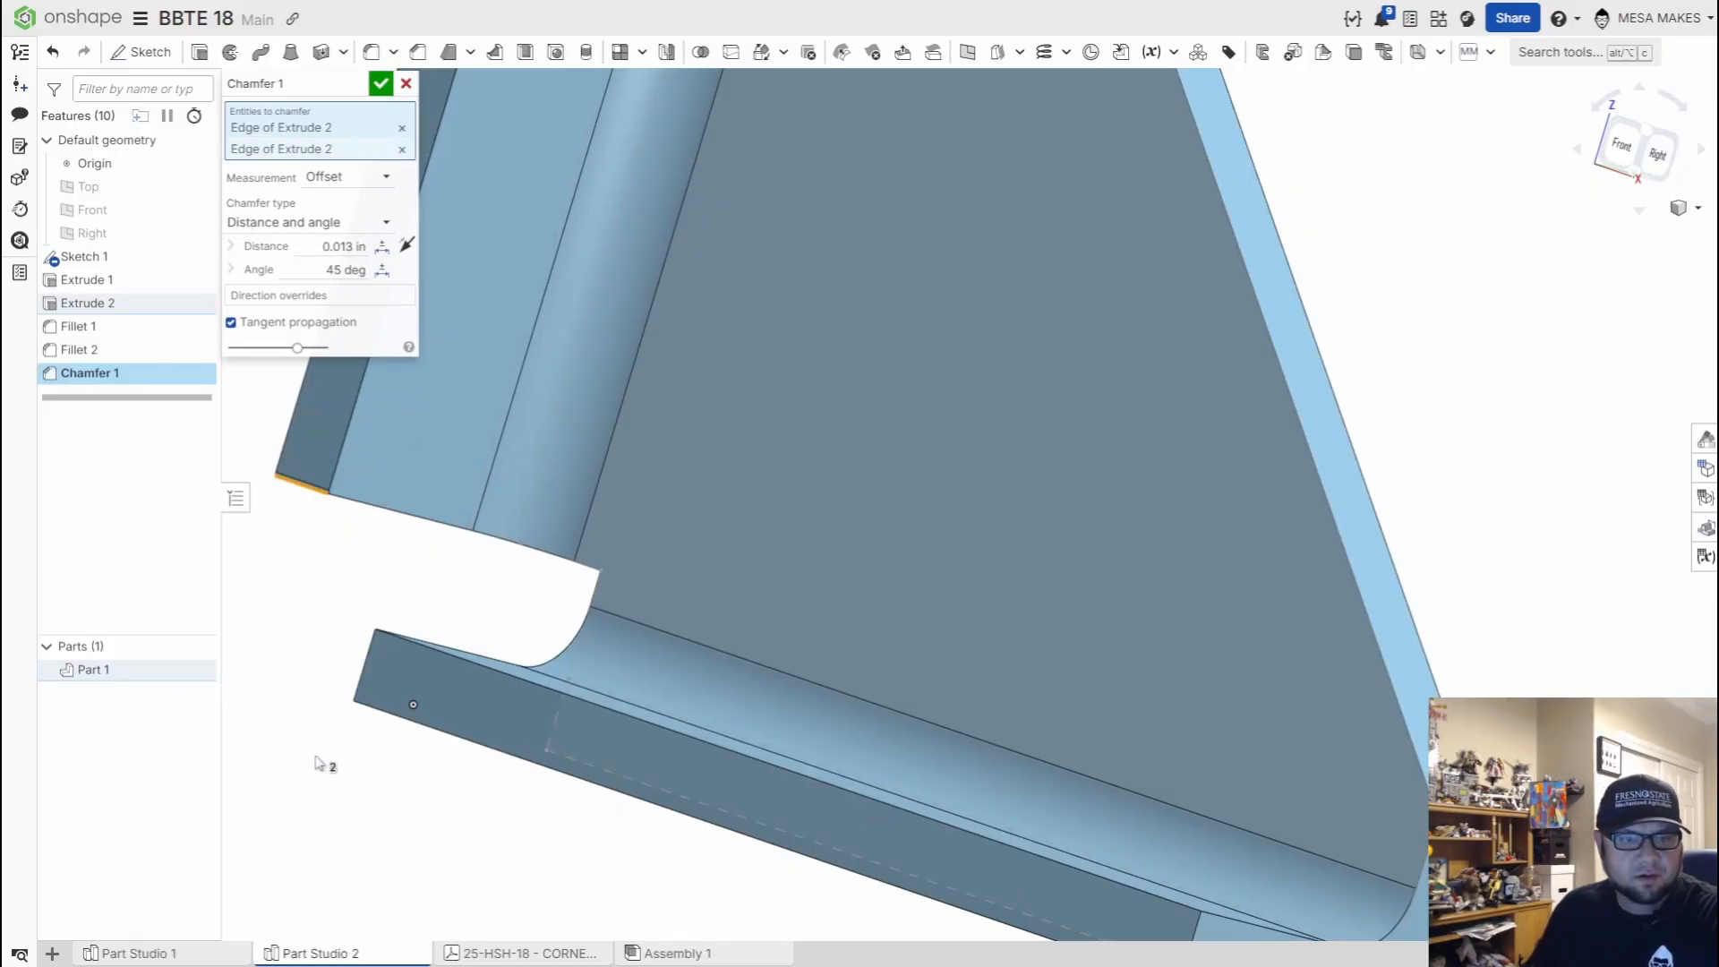
drag(318, 763, 419, 575)
middle_drag(645, 761, 670, 557)
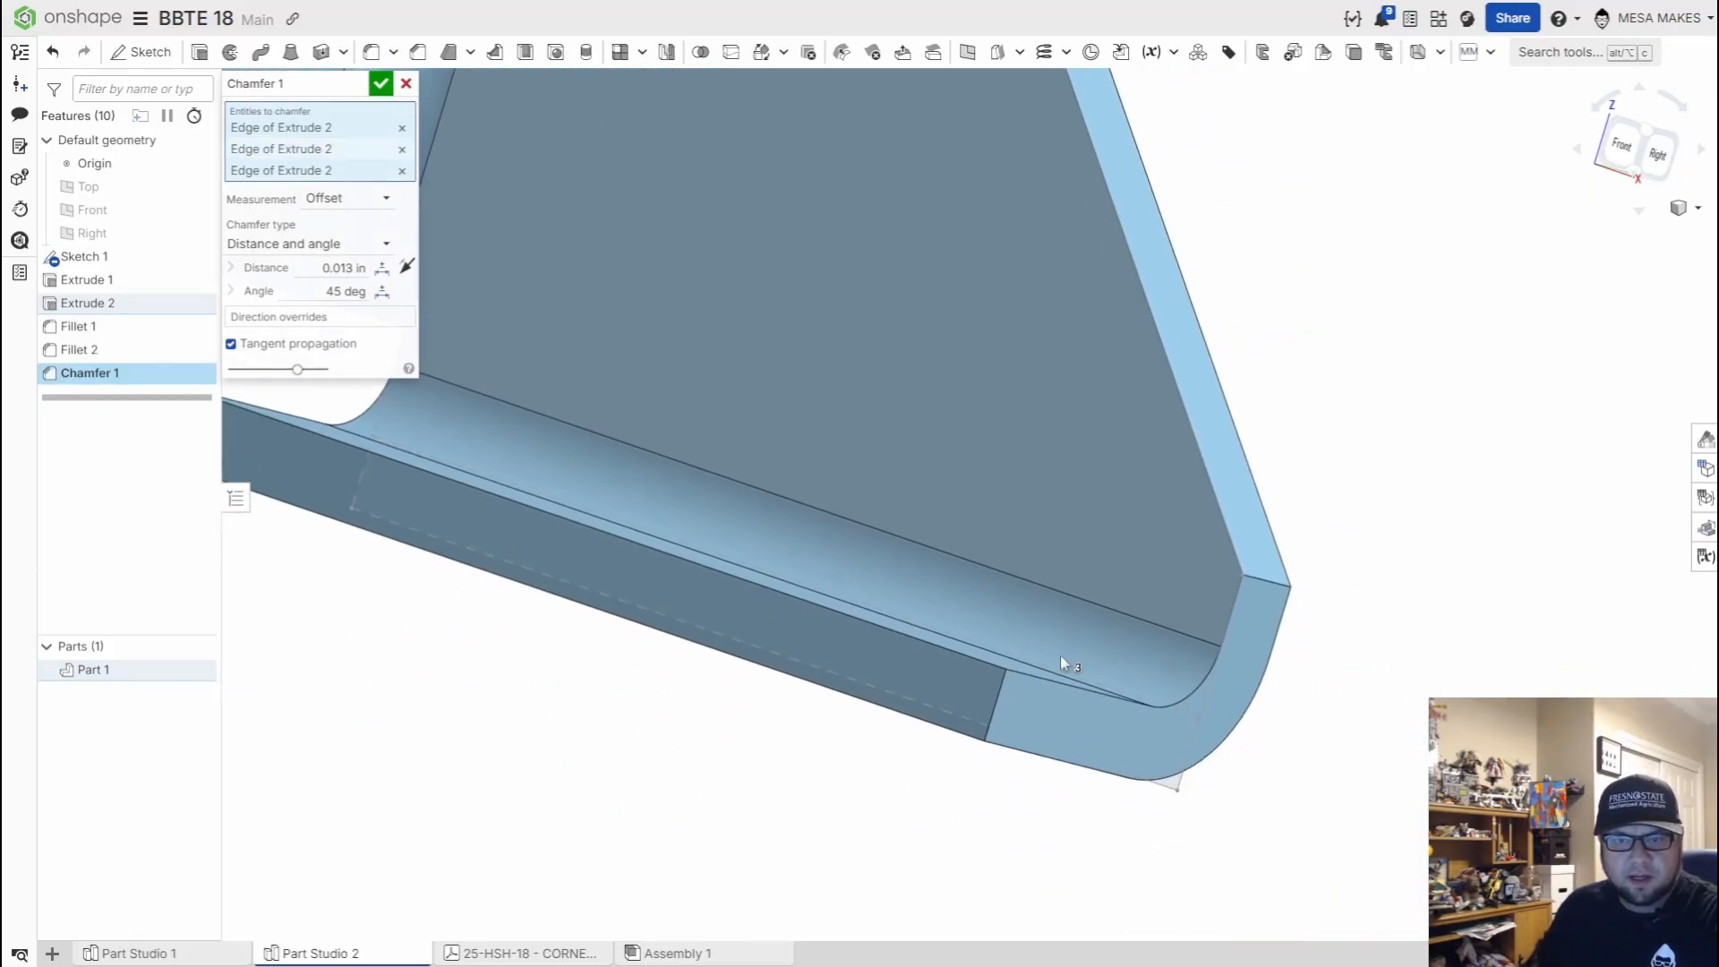
drag(905, 881, 1046, 620)
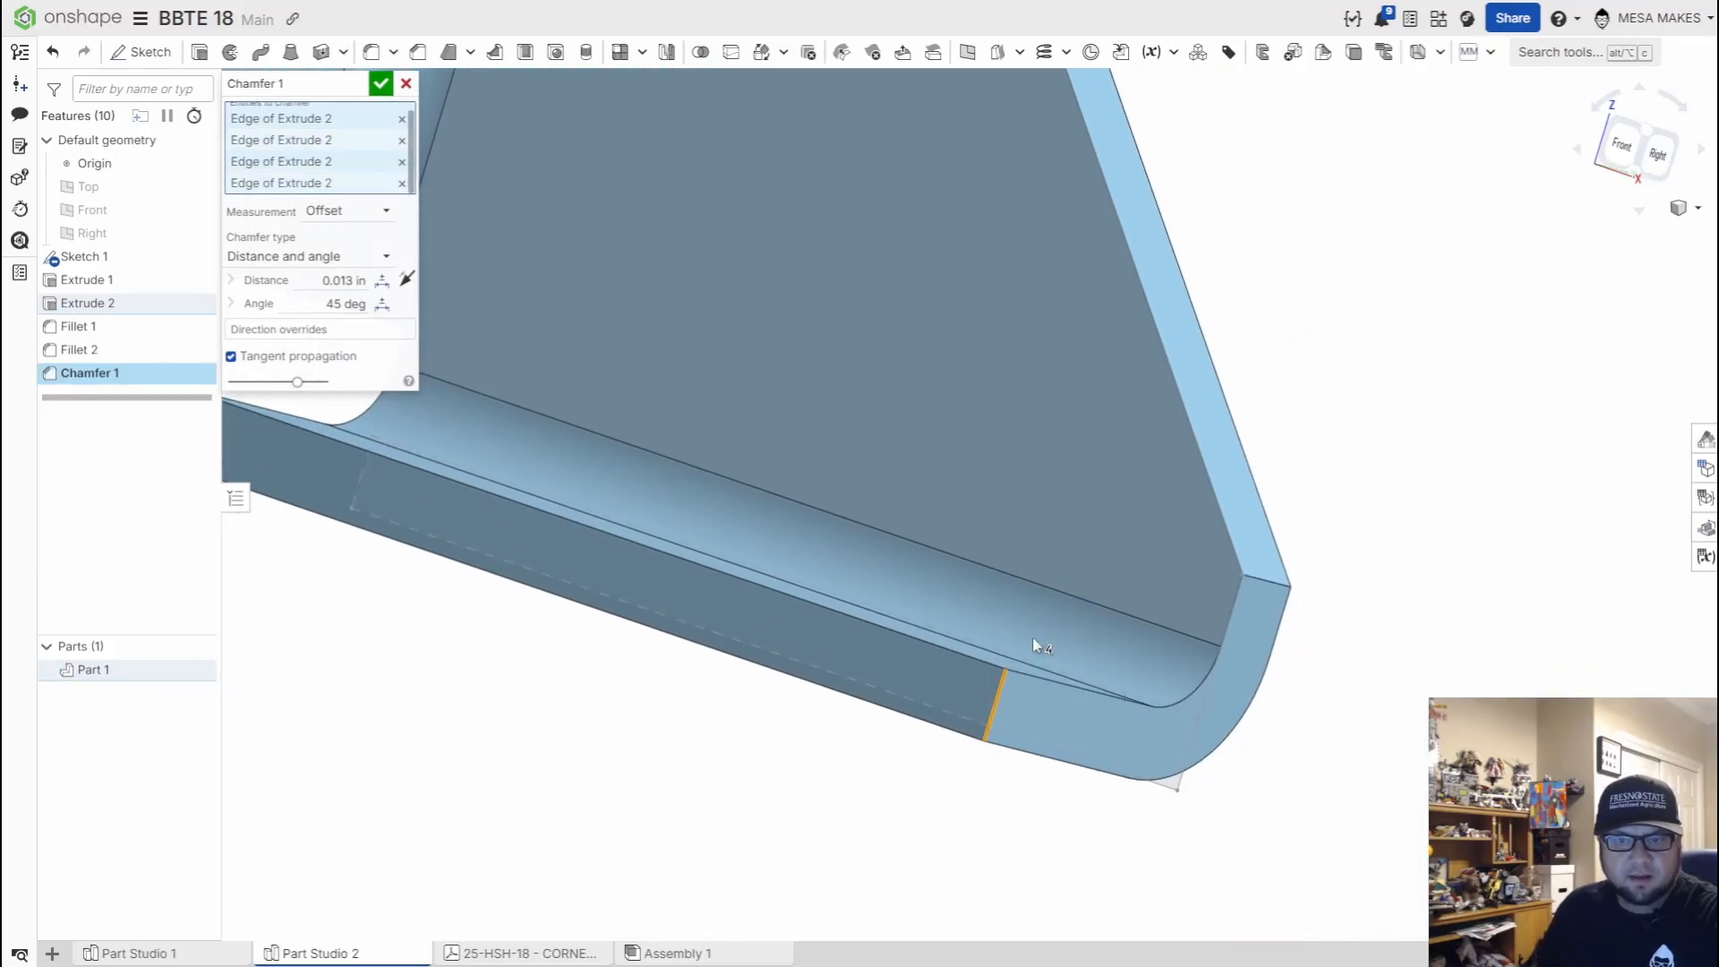
click(346, 291)
key(BackSpace)
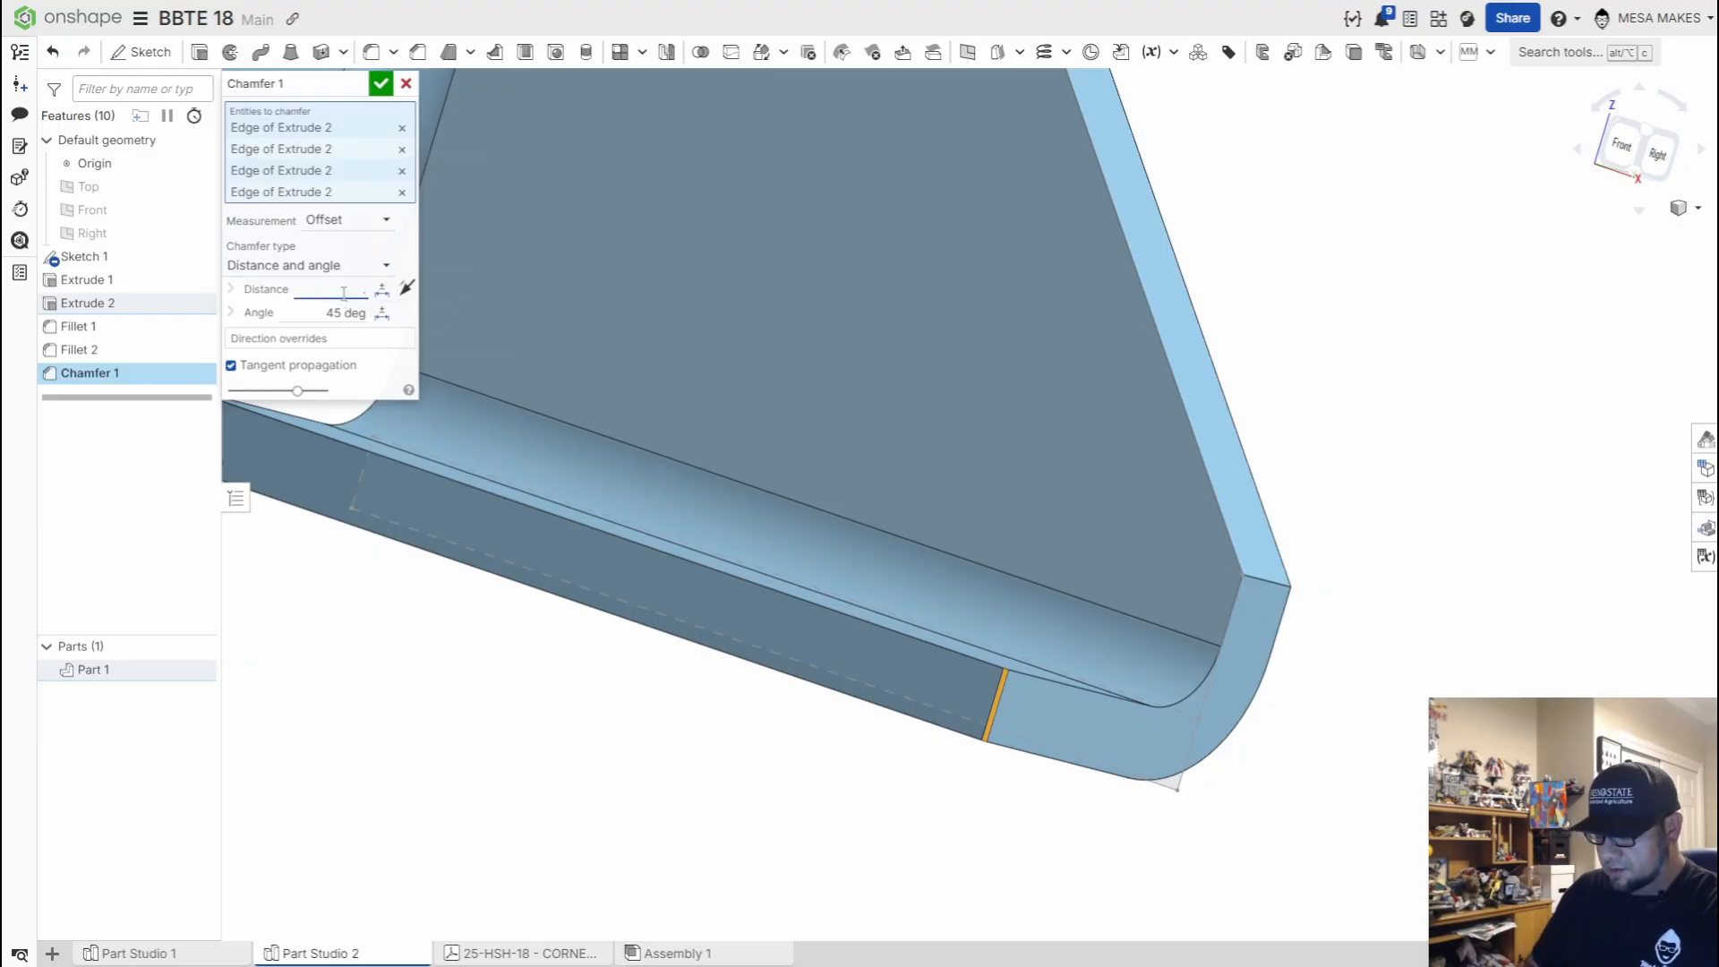
key(Return)
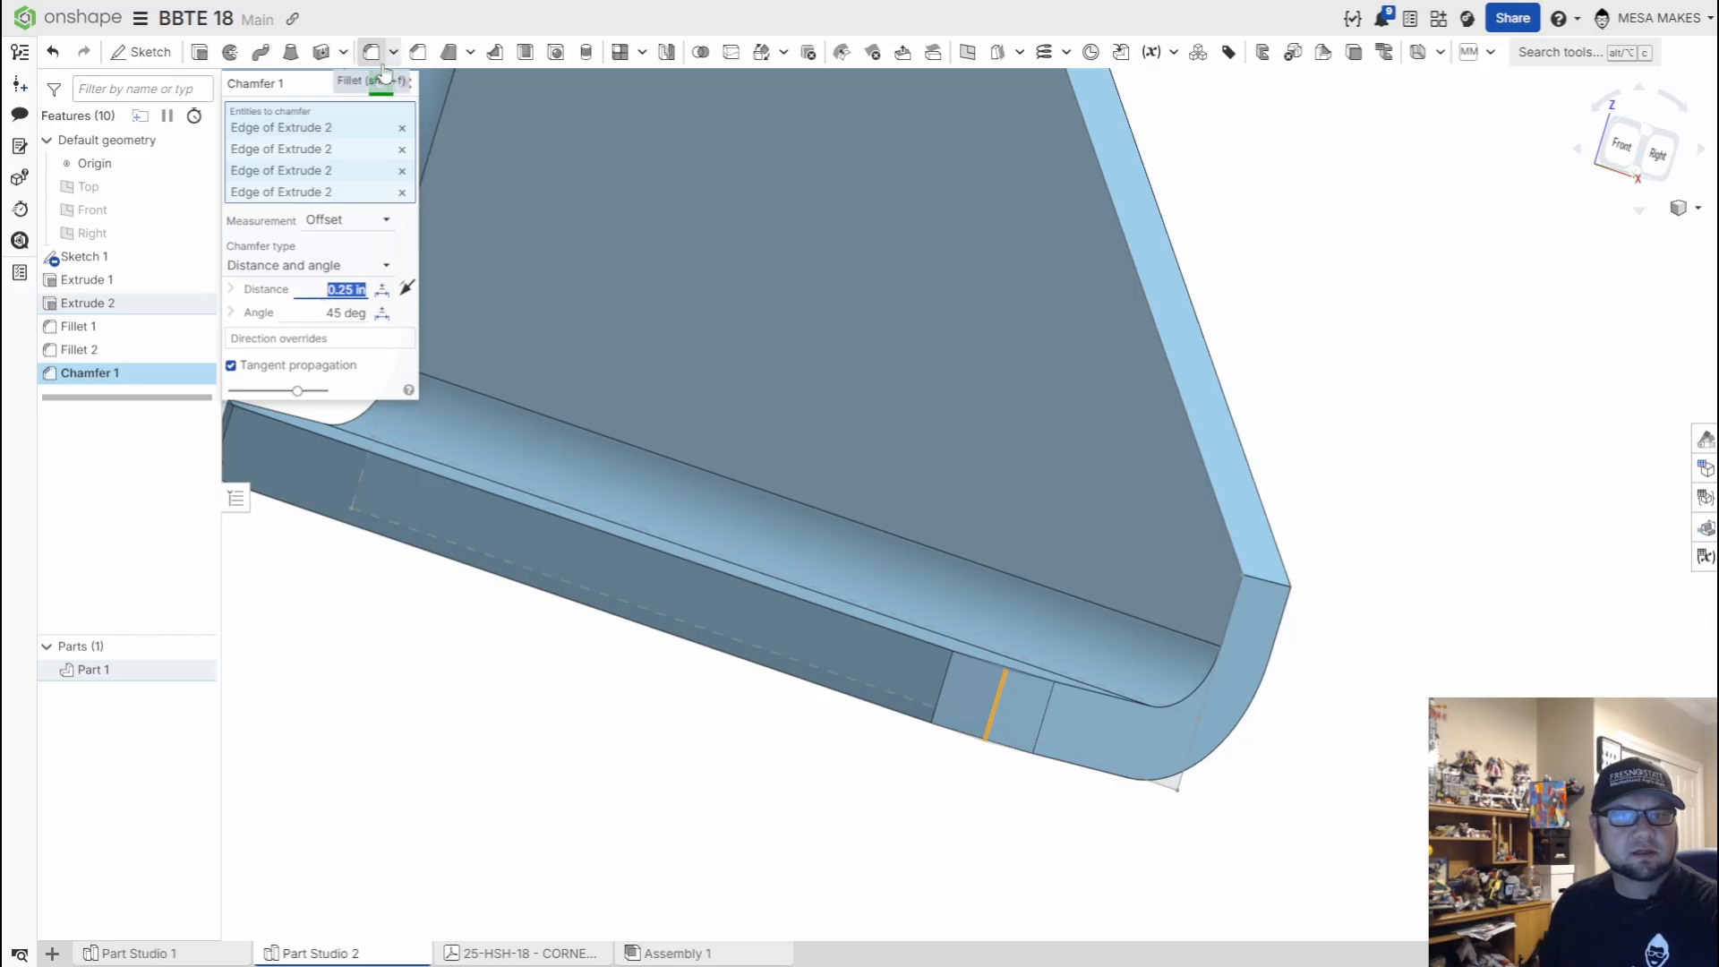
click(381, 83)
scroll(569, 426, down, 5)
middle_drag(637, 452, 911, 598)
mouse_move(911, 596)
right_down()
mouse_move(967, 587)
mouse_move(1100, 644)
mouse_move(998, 614)
mouse_move(921, 617)
mouse_move(905, 676)
mouse_move(1132, 599)
mouse_move(1173, 645)
right_up()
scroll(958, 609, down, 3)
right_click(956, 565)
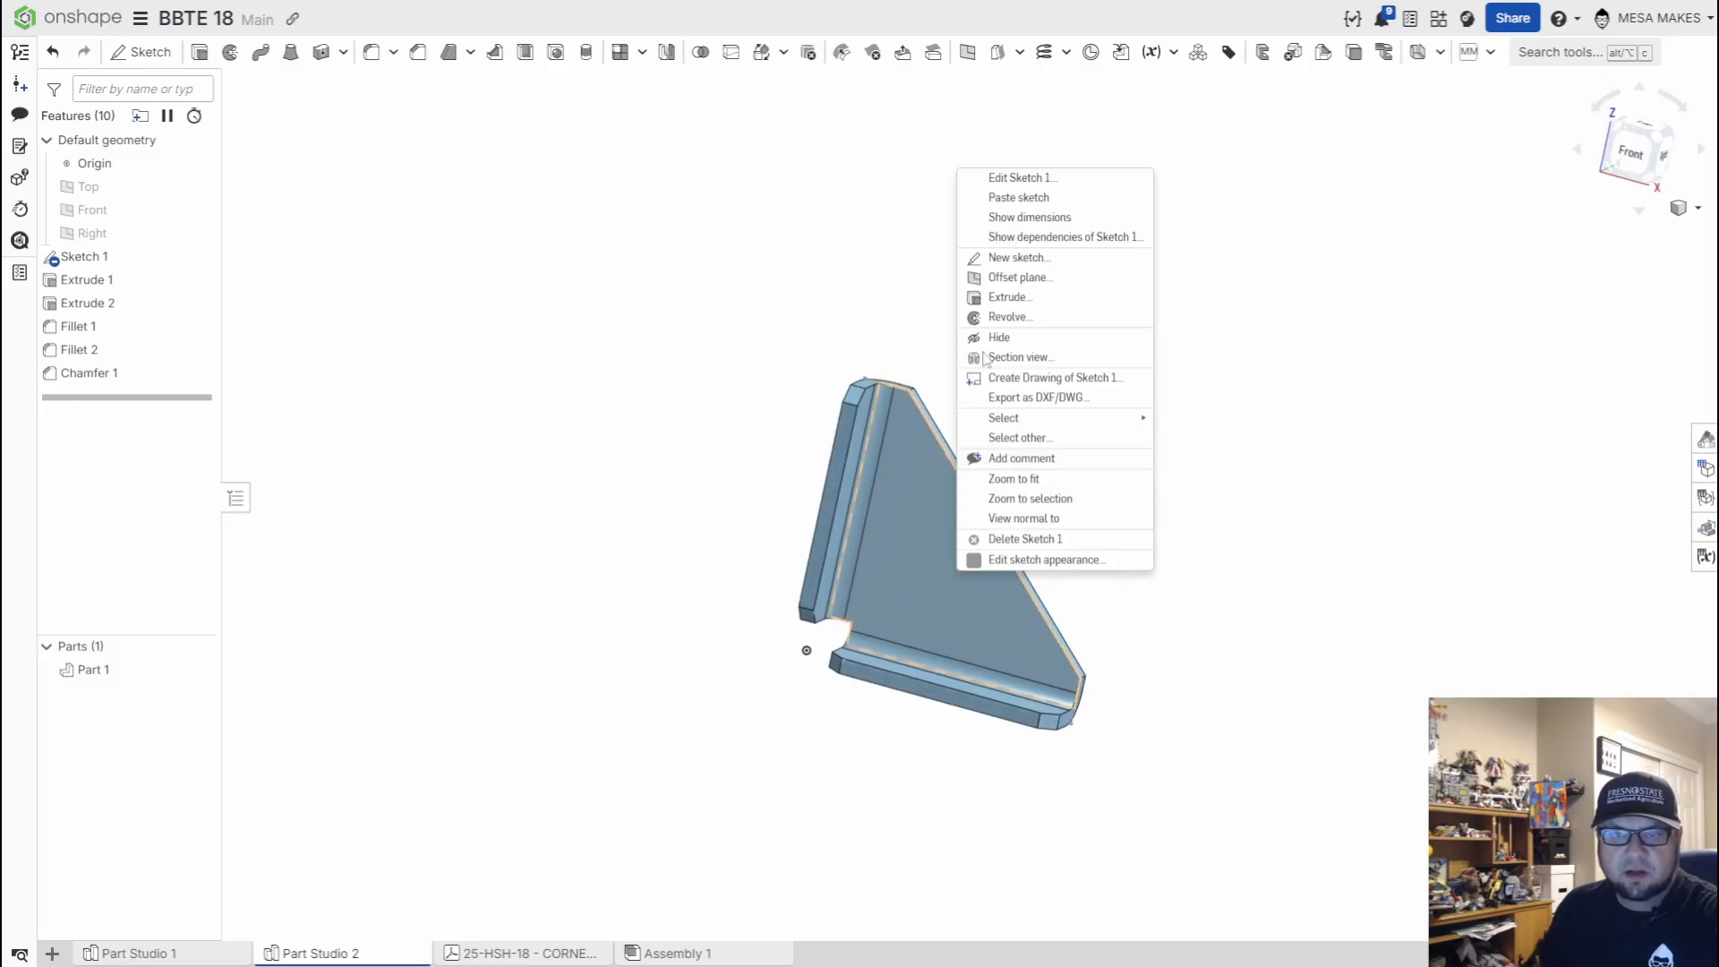
click(585, 460)
right_click(988, 564)
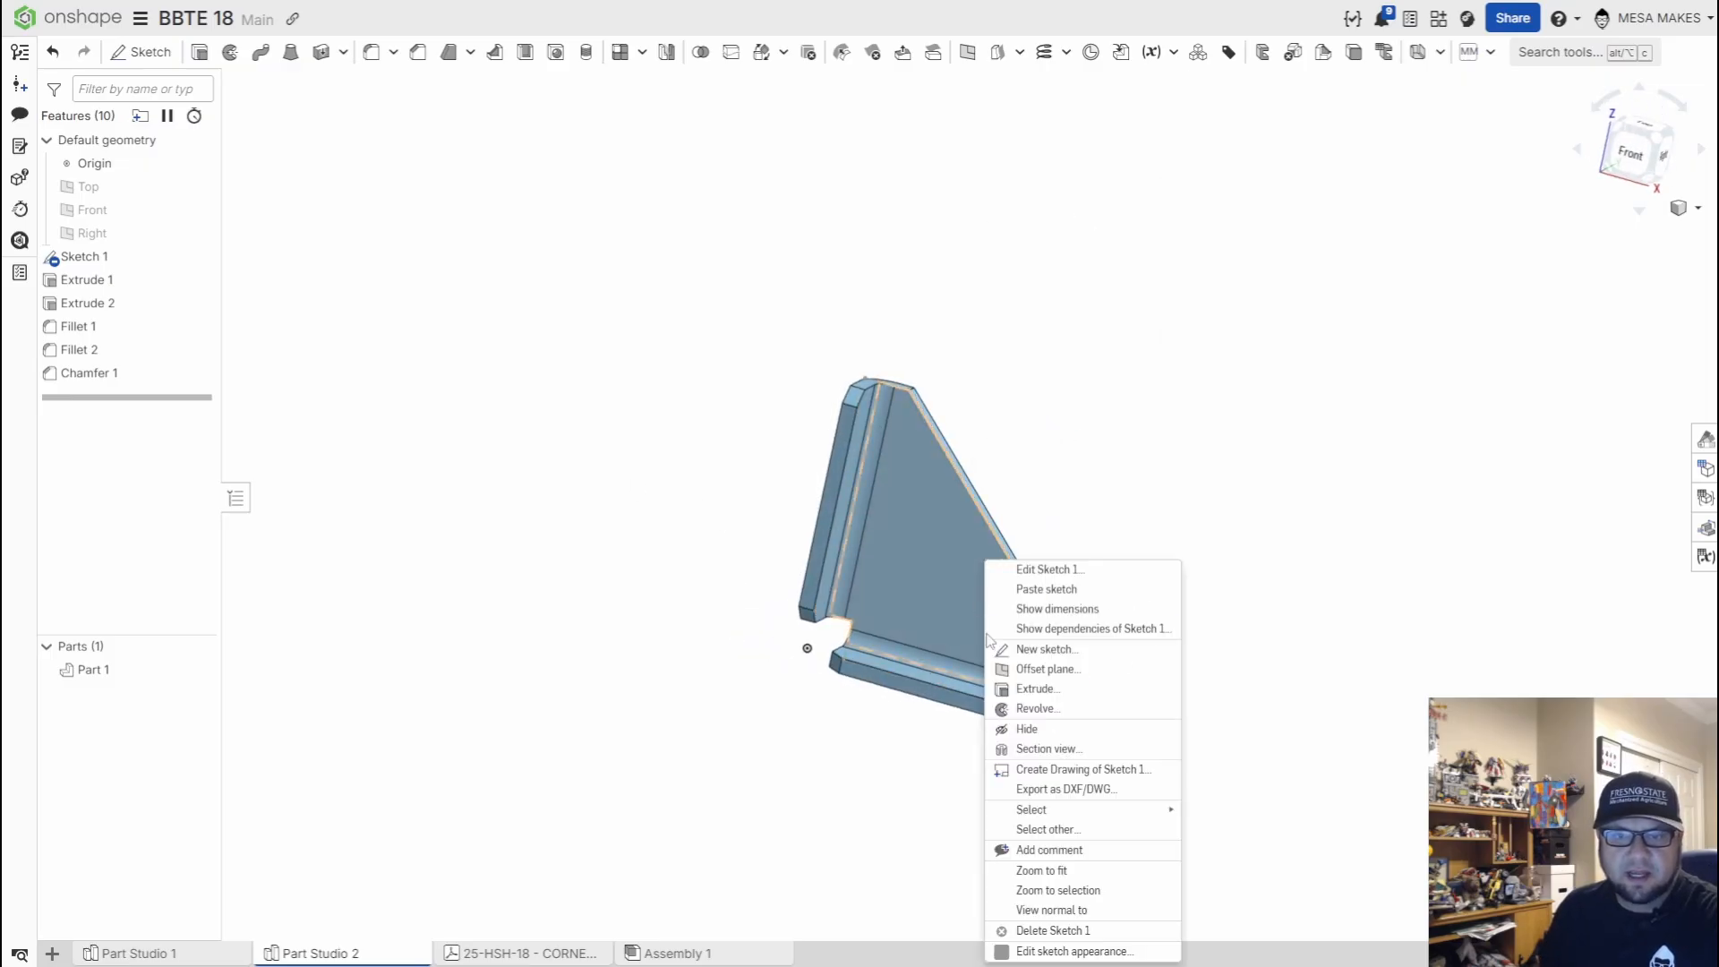
mouse_move(1070, 810)
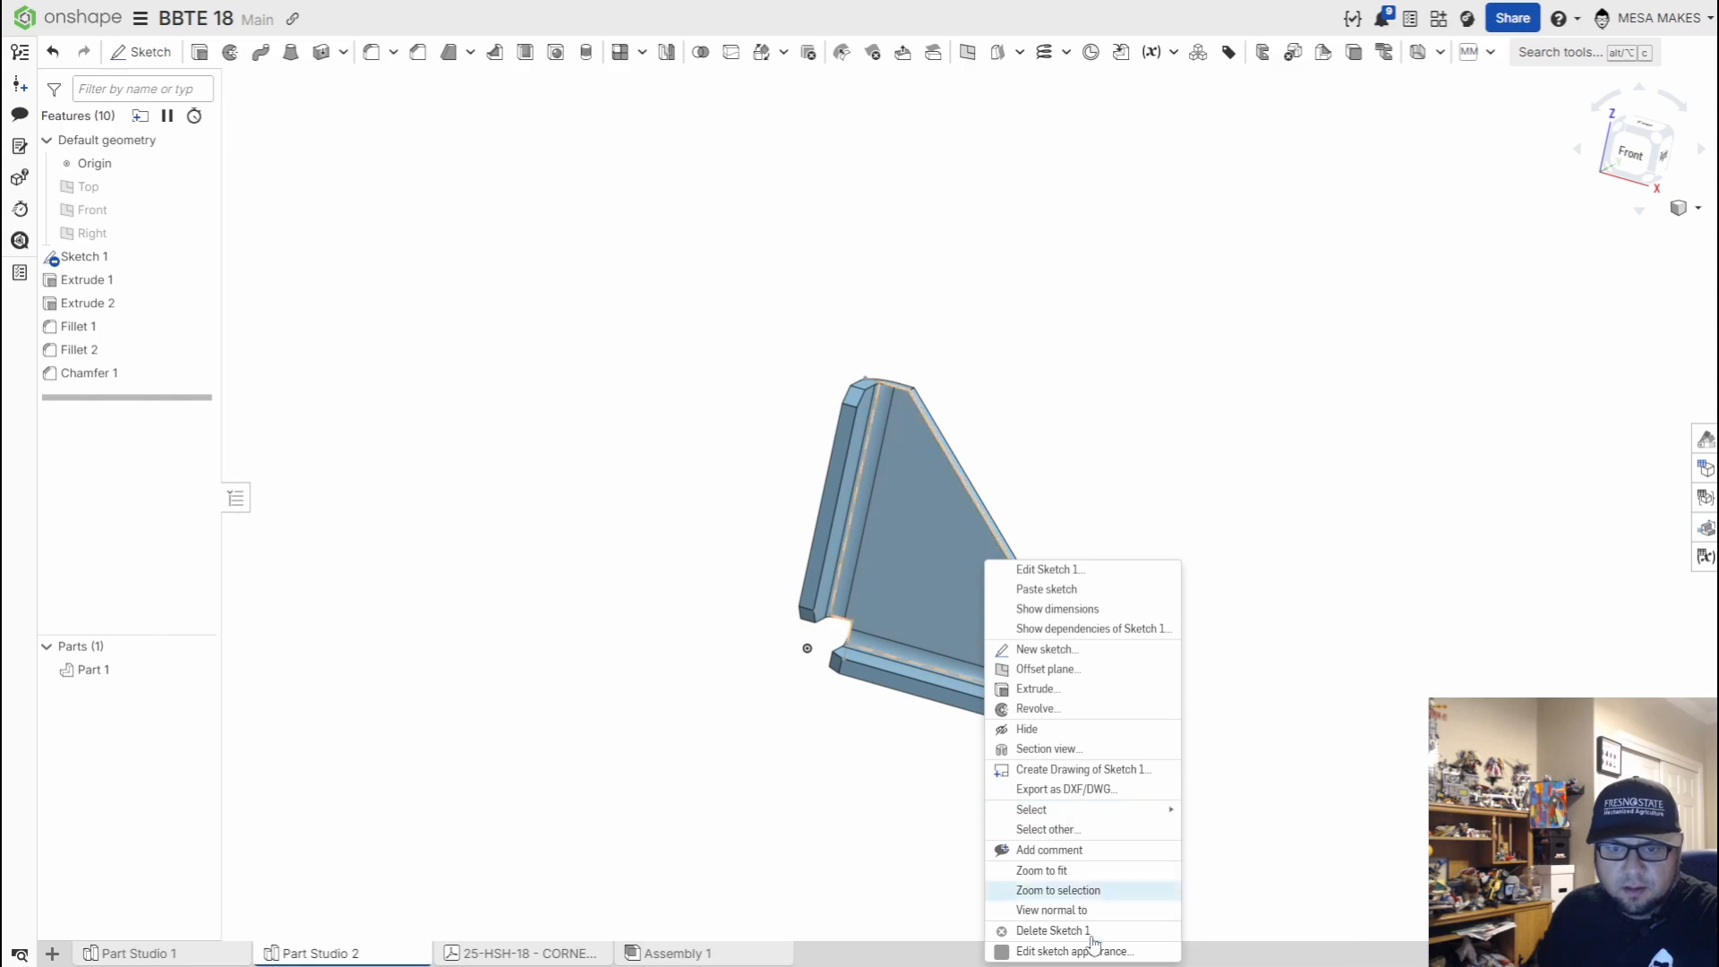
click(986, 583)
right_click(945, 585)
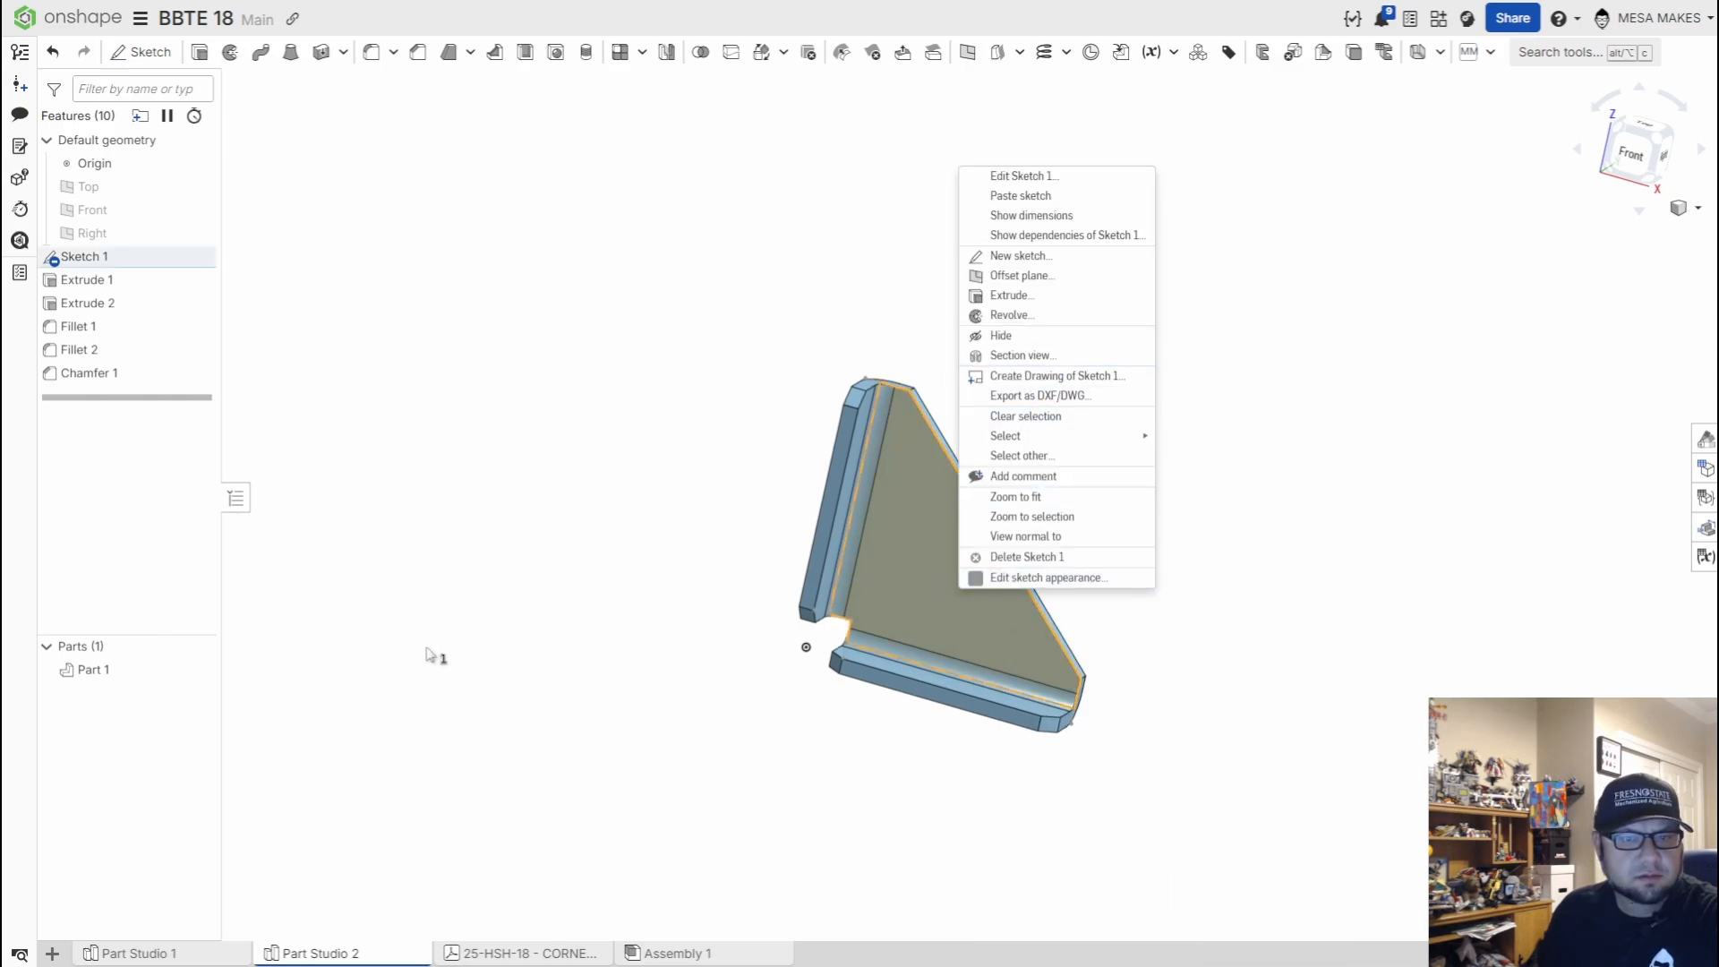
right_click(98, 671)
click(518, 510)
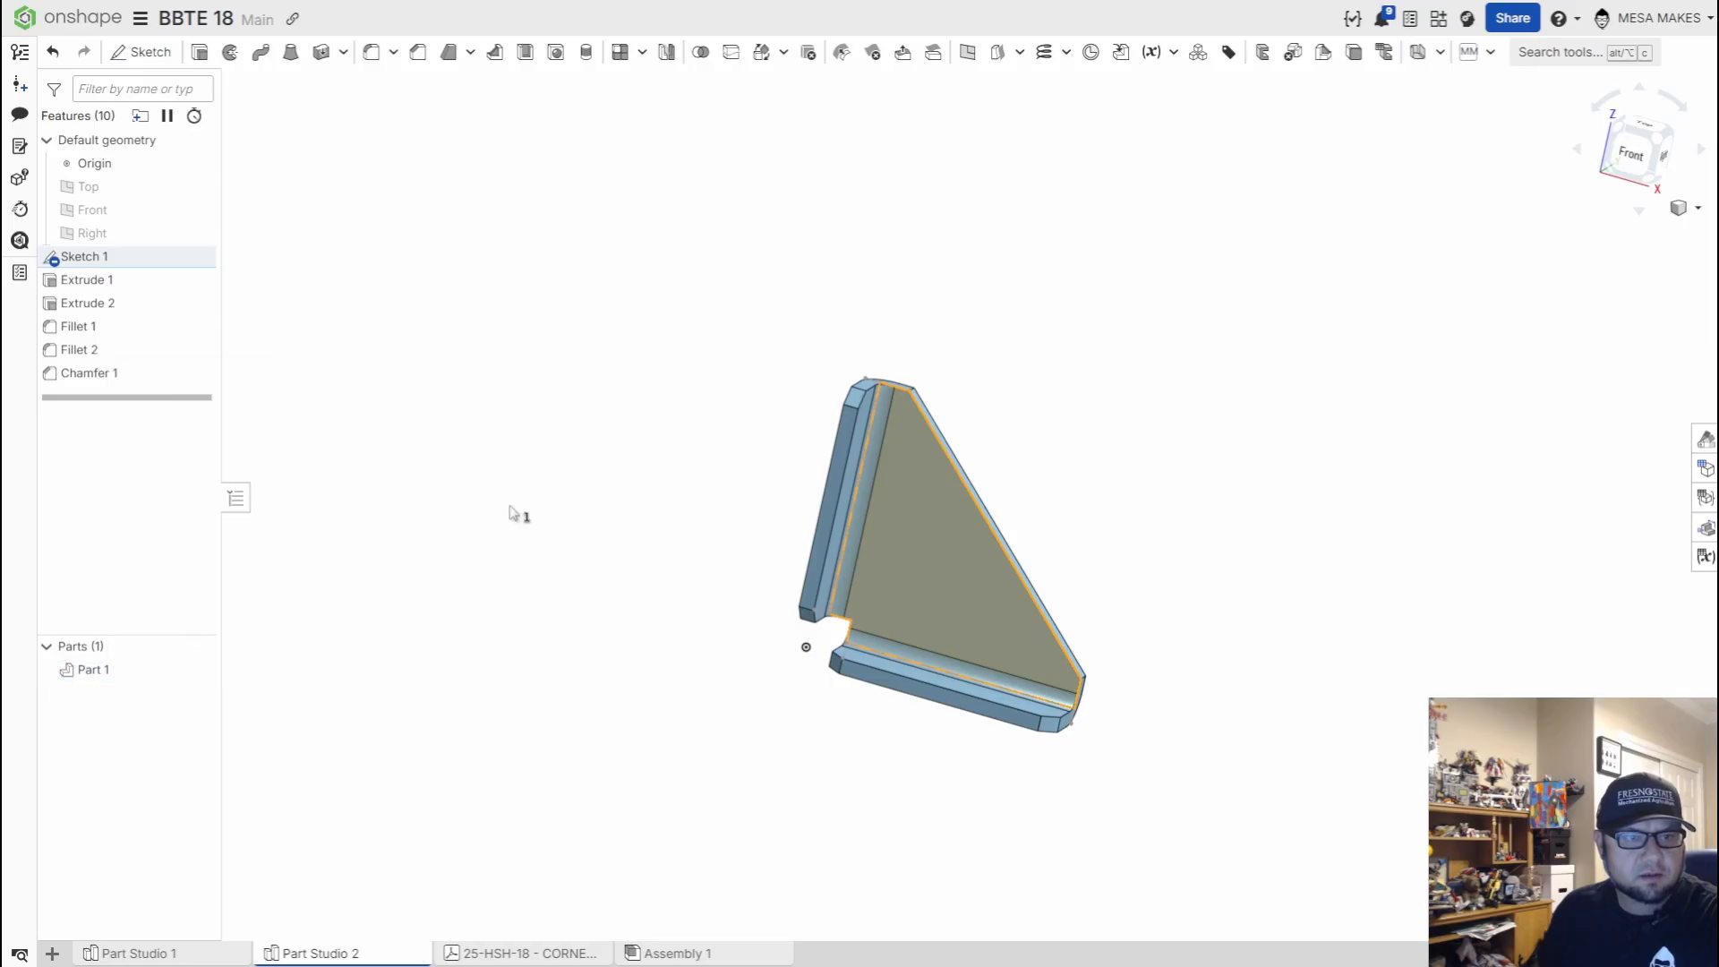
Assign TTT-PLAIN CARBON STEEL from the TTT-CUSTOM MATERIALS library to the bracket part
right_click(117, 684)
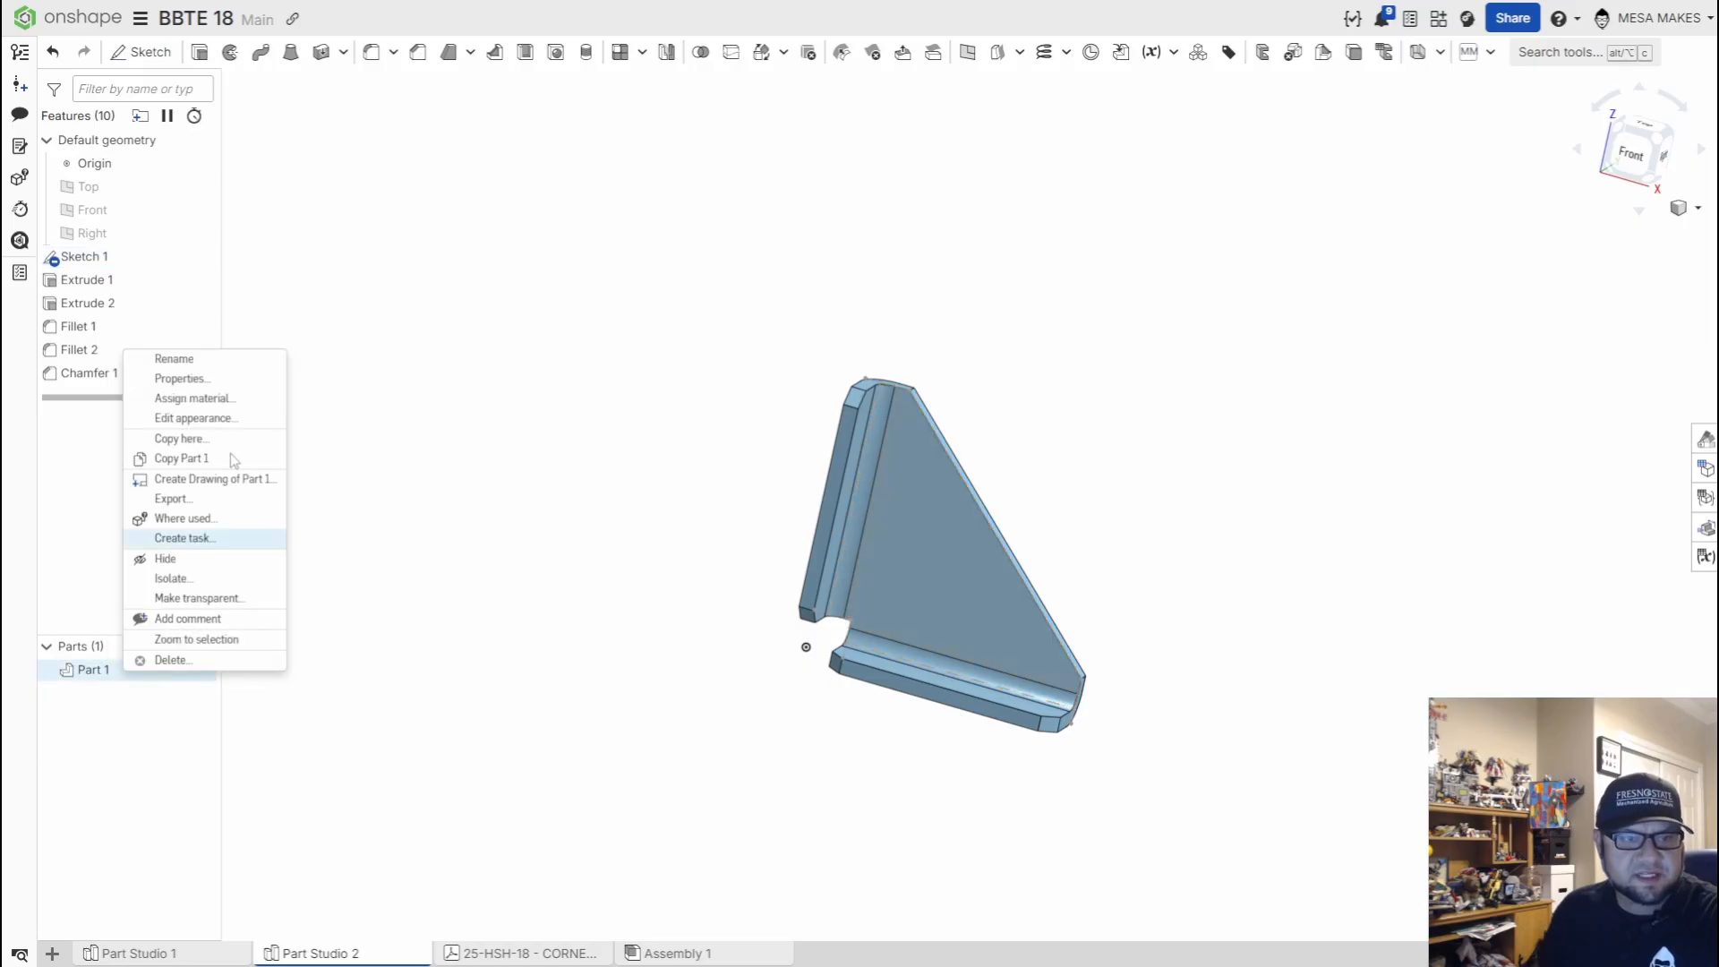
click(218, 401)
click(453, 682)
click(395, 707)
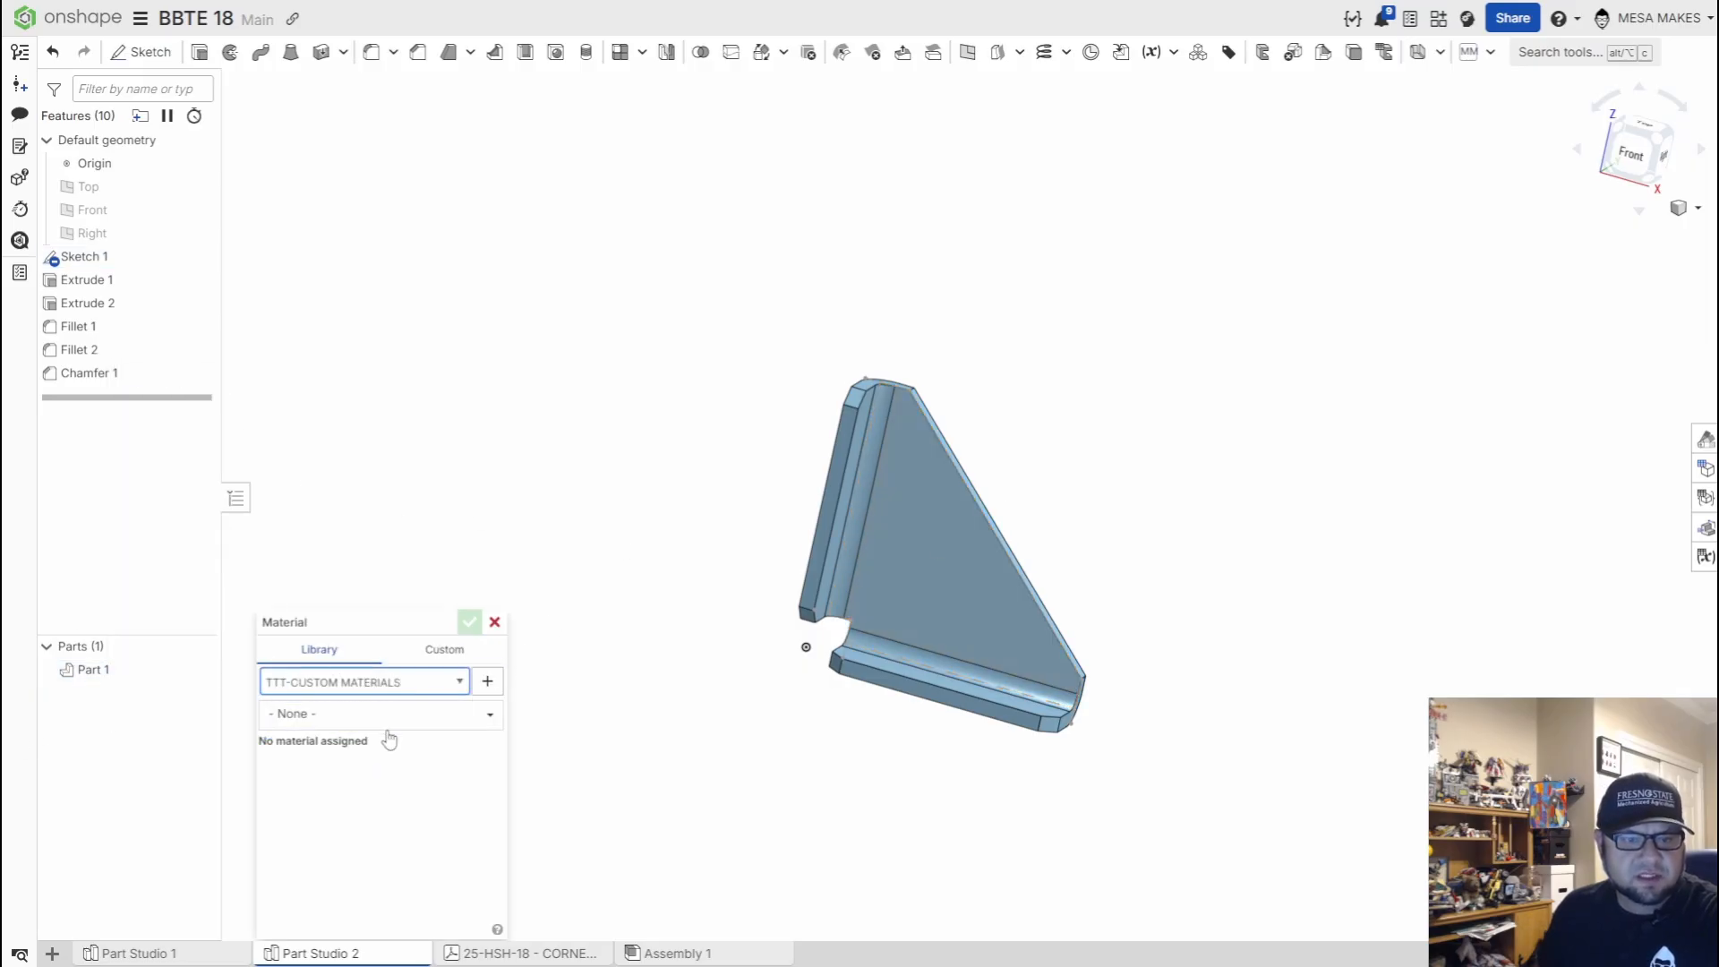
click(385, 713)
click(388, 846)
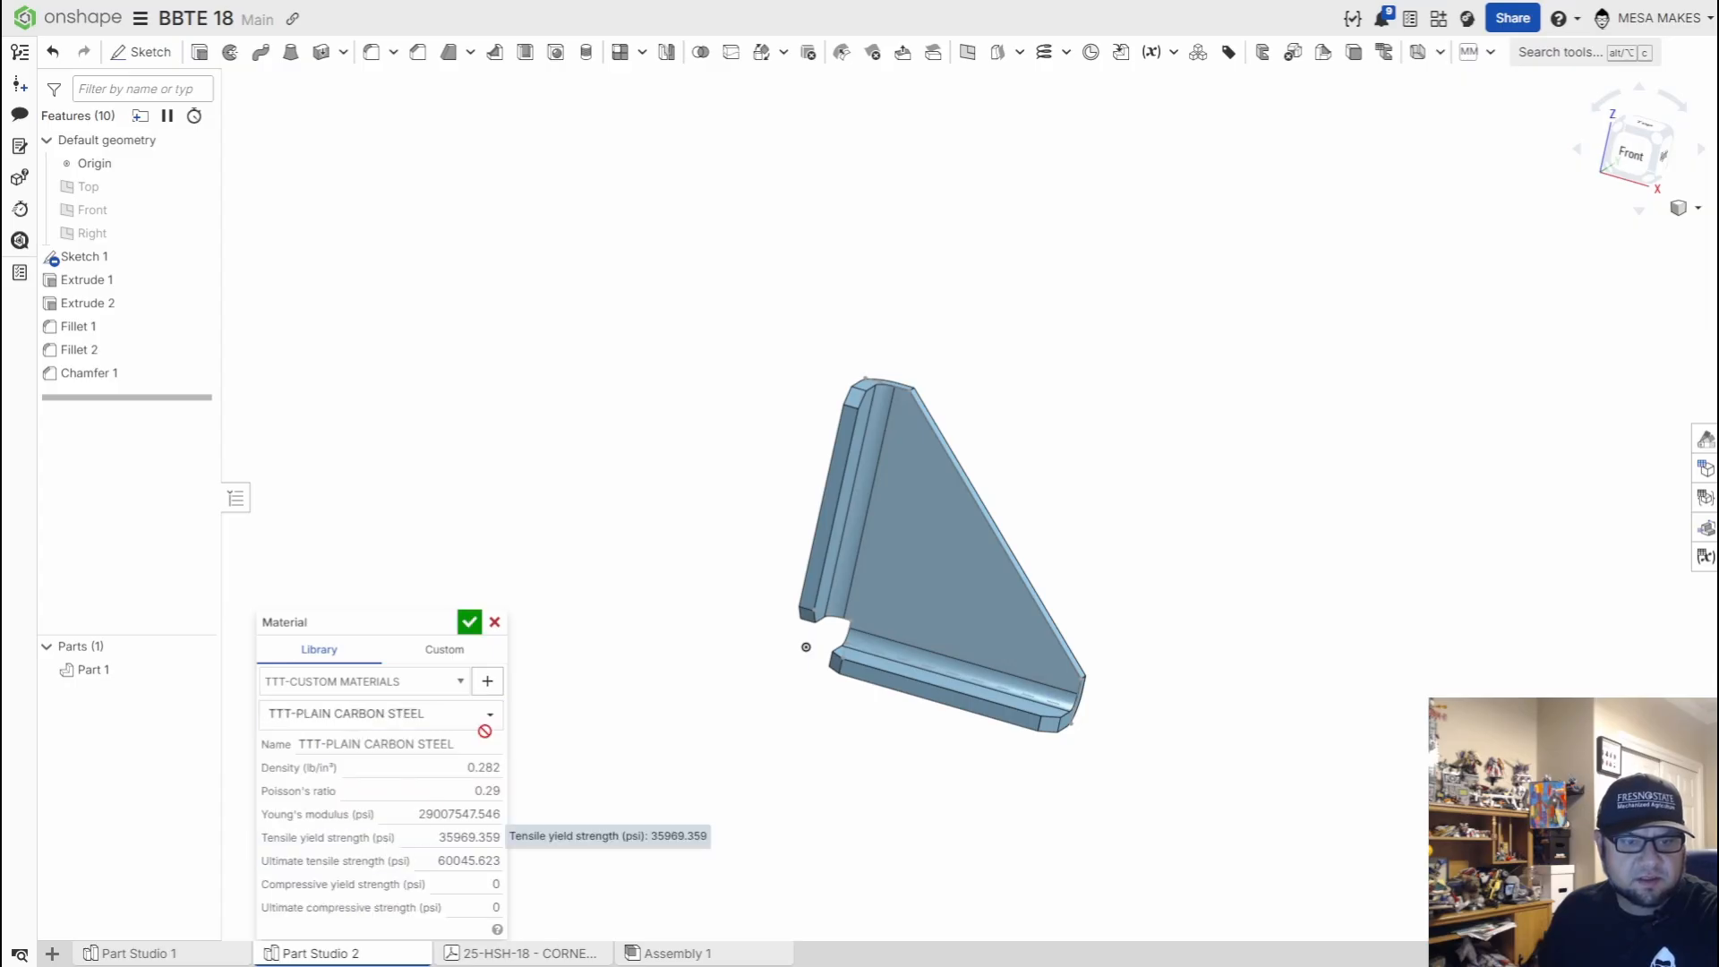
click(469, 621)
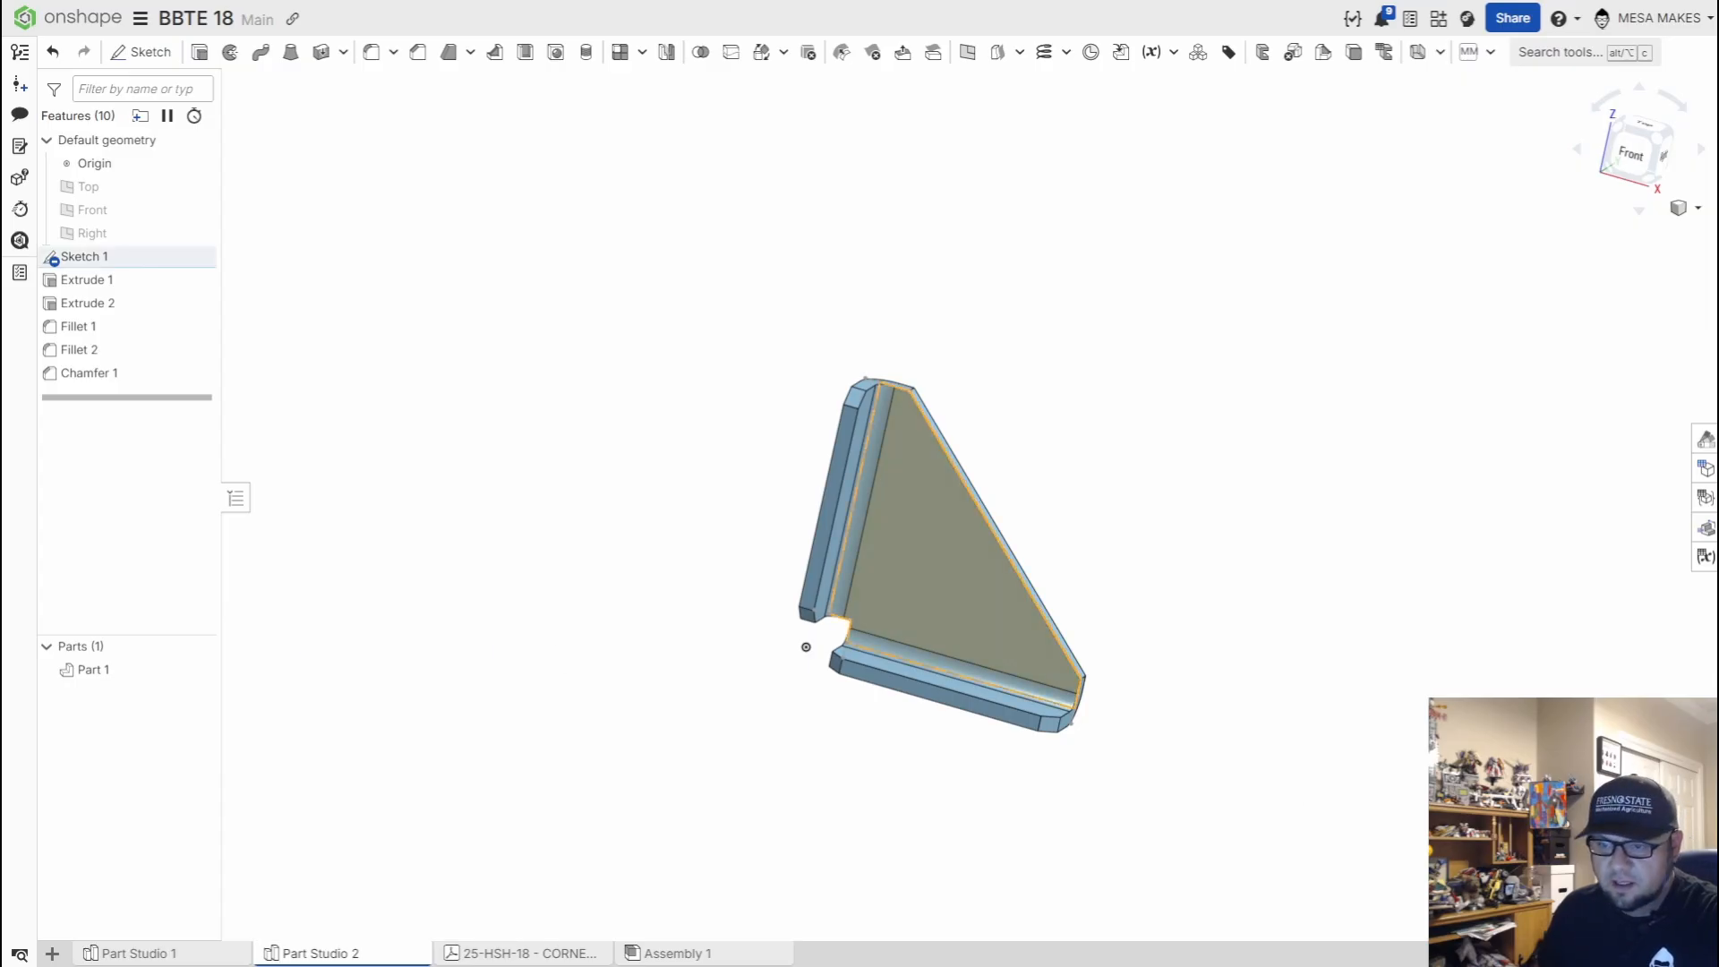
Check the mass and section properties of the bracket part
click(1695, 923)
click(900, 600)
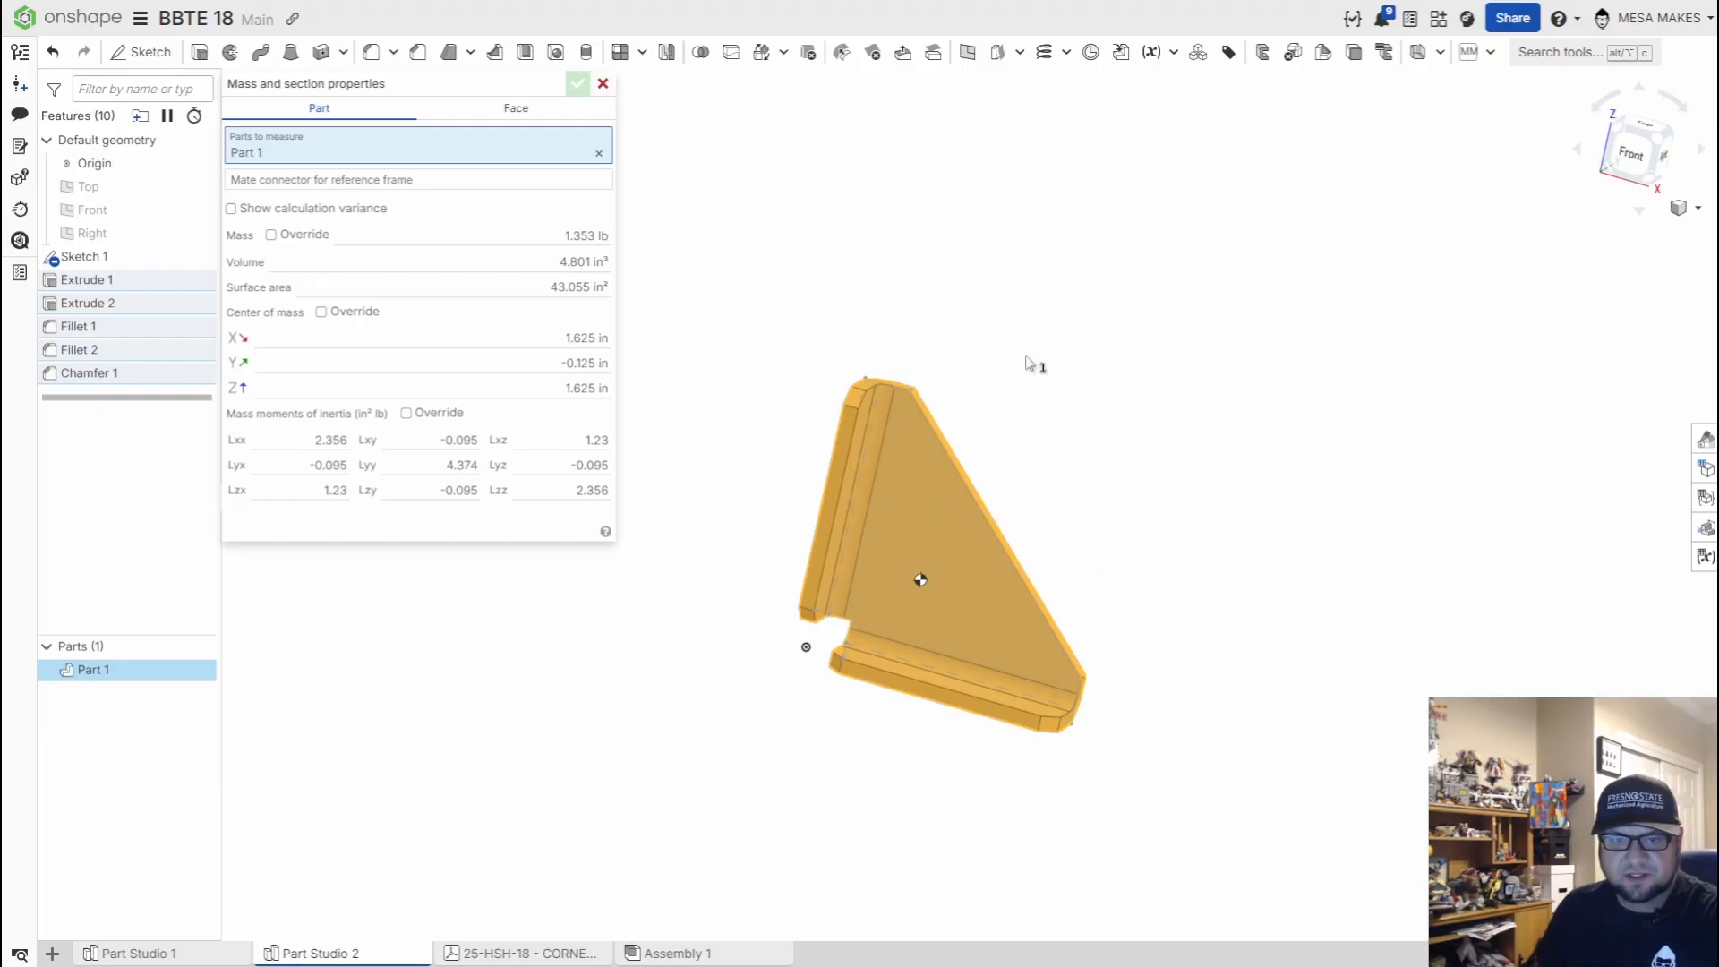
click(604, 83)
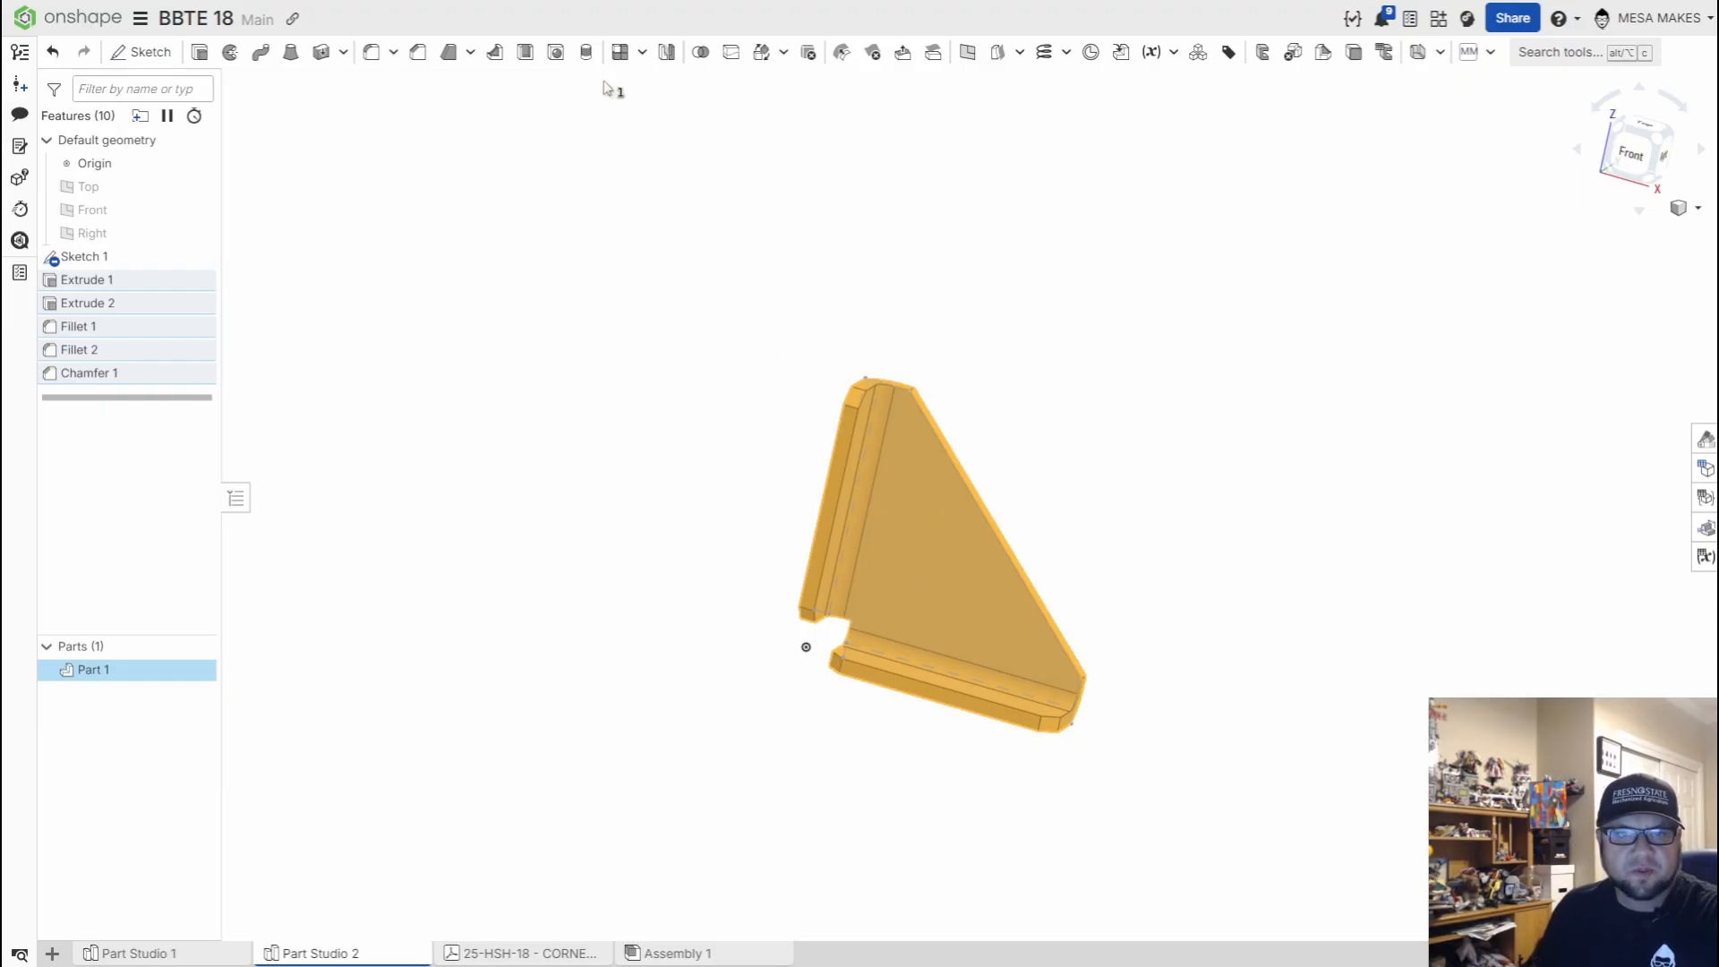
click(678, 953)
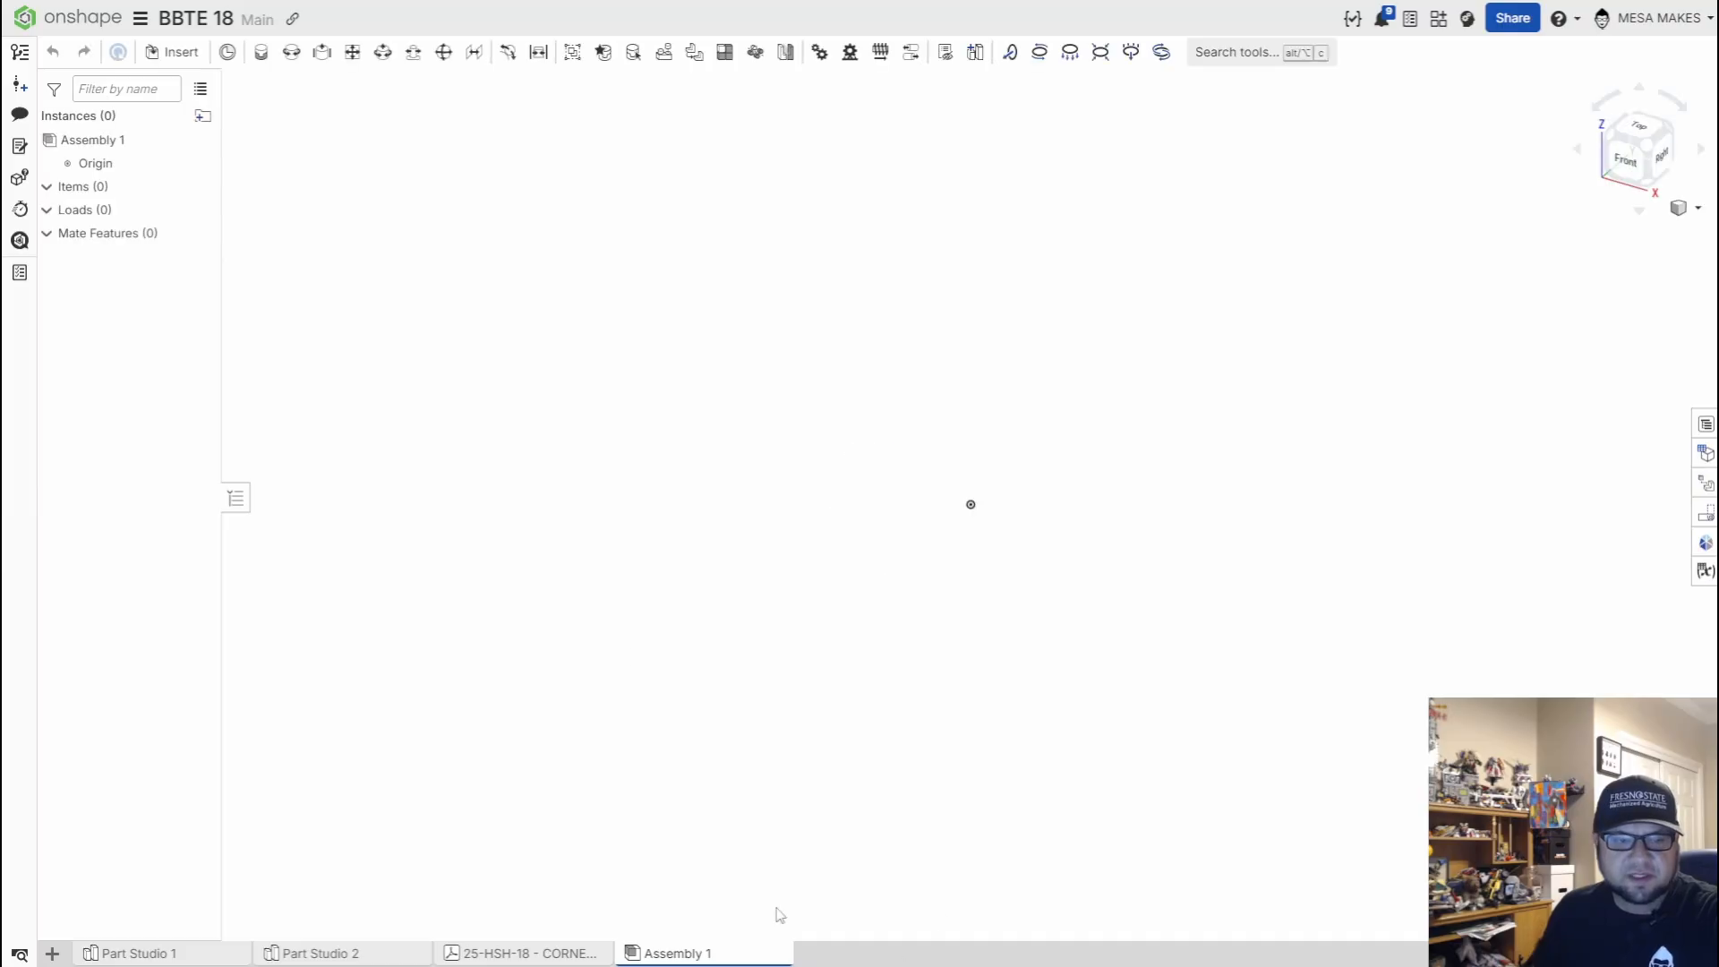
click(356, 955)
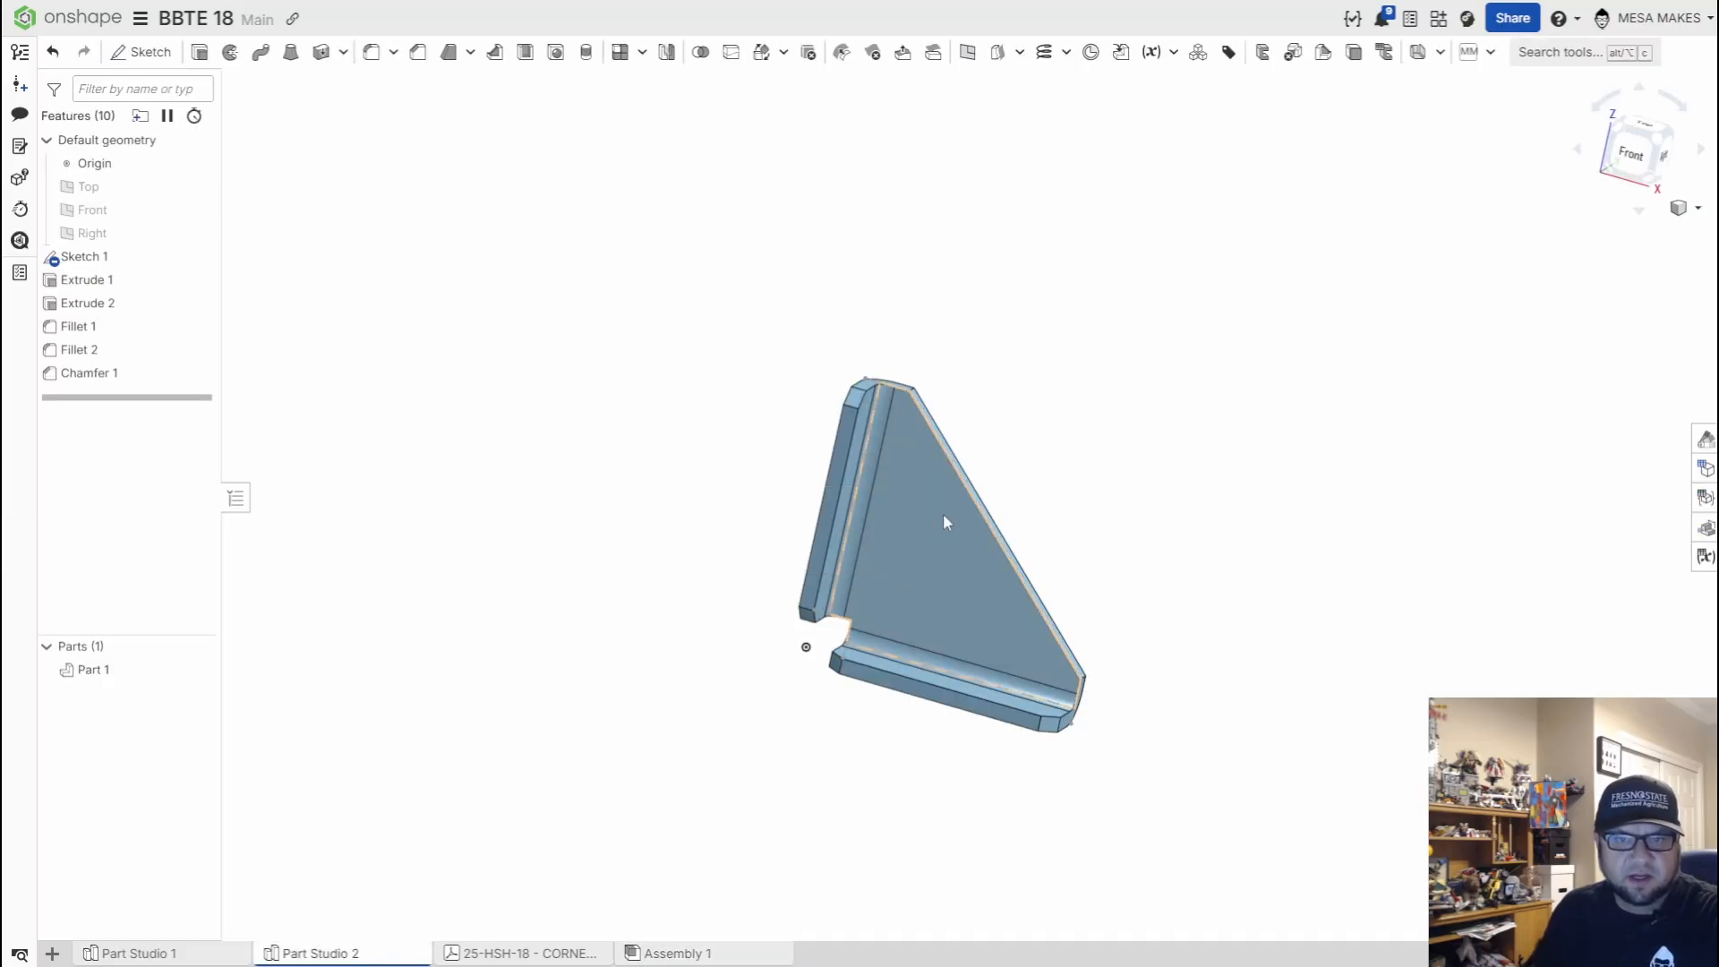
right_click(940, 532)
click(1001, 920)
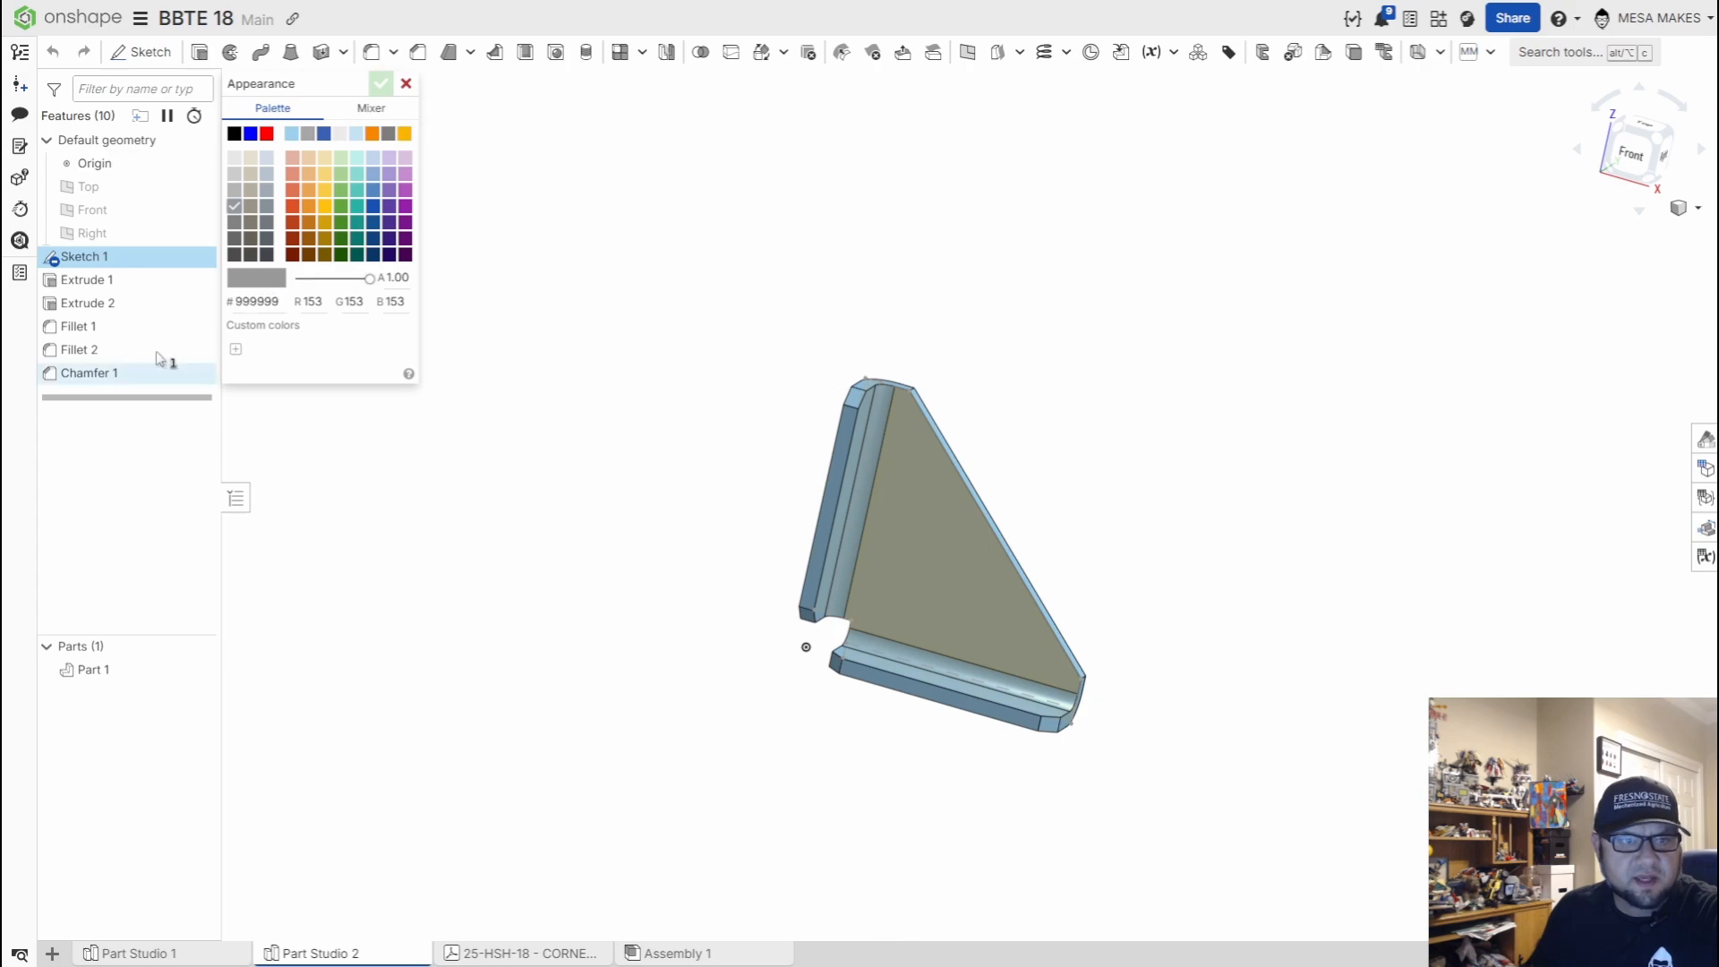
click(405, 85)
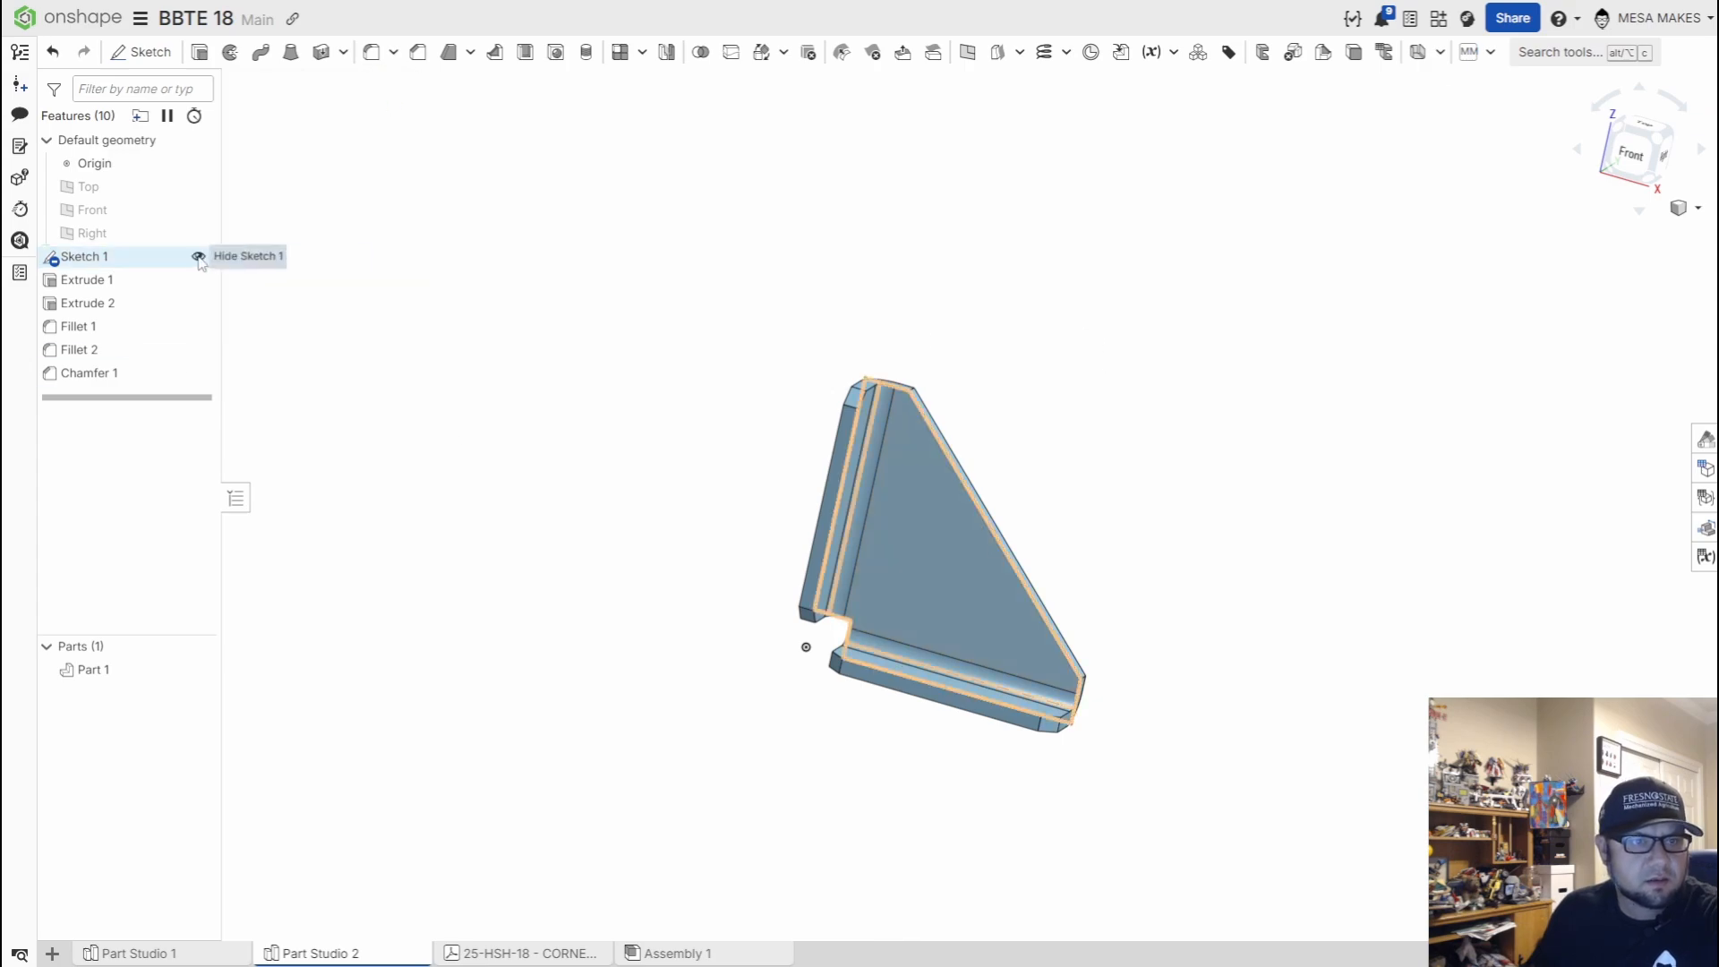
Hide Sketch 1 of the solid bracket in Part Studio 2
click(199, 257)
right_click(932, 591)
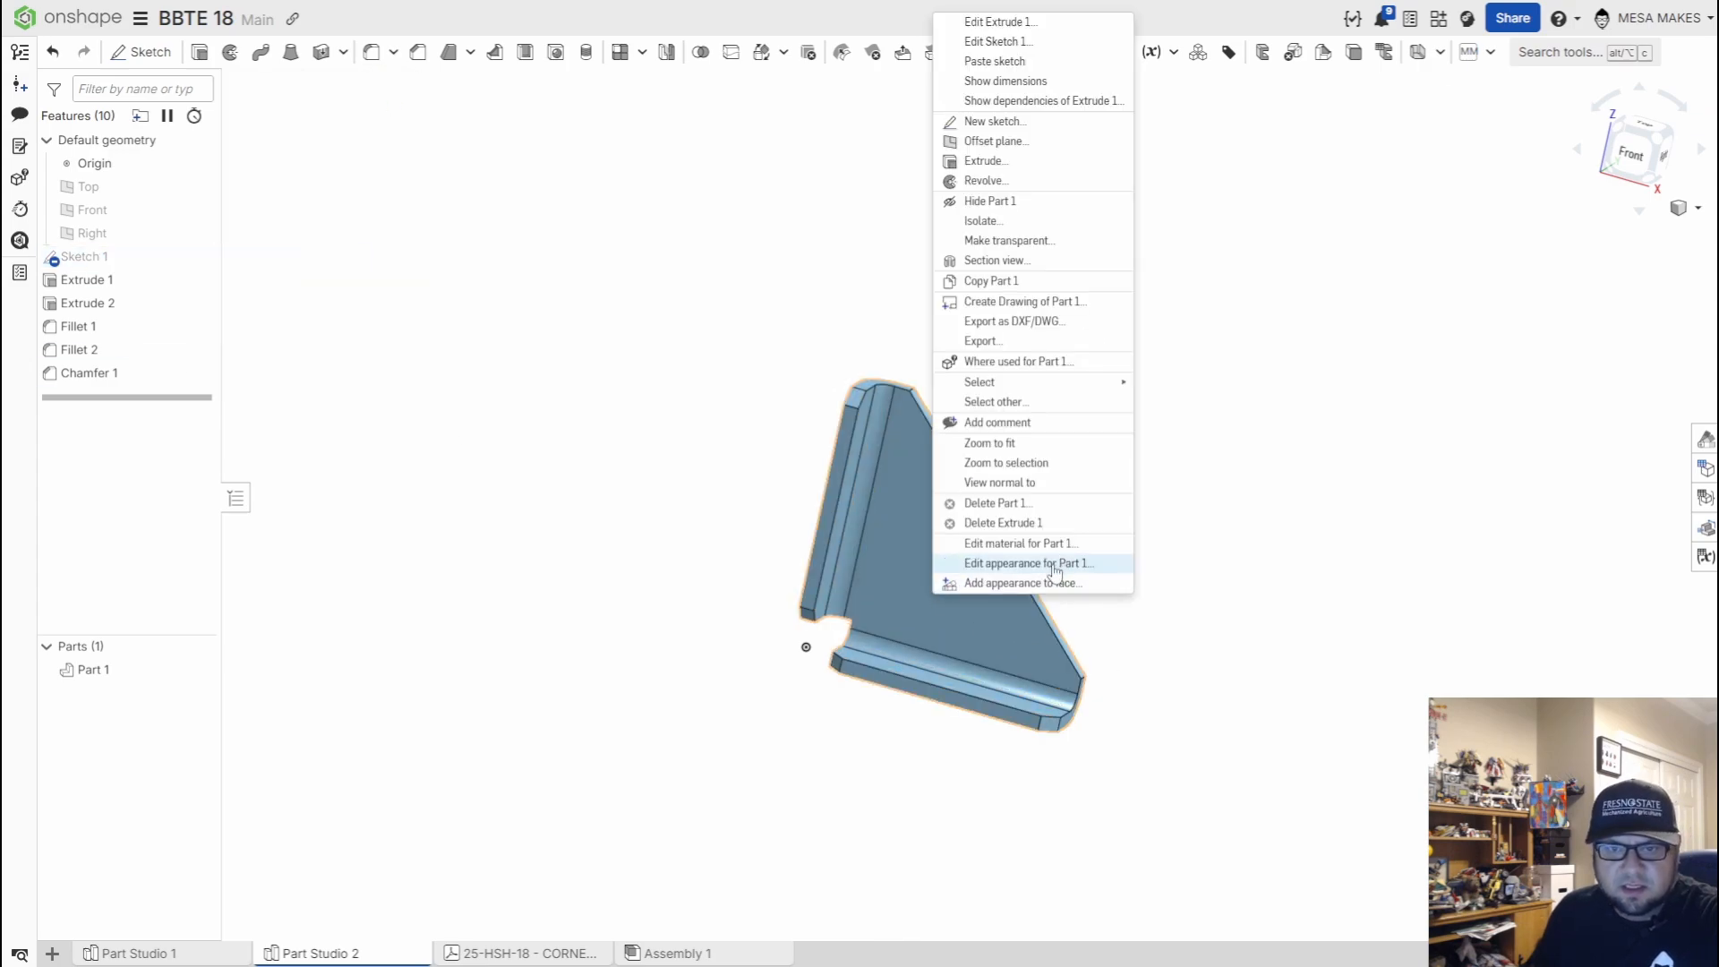
click(1020, 583)
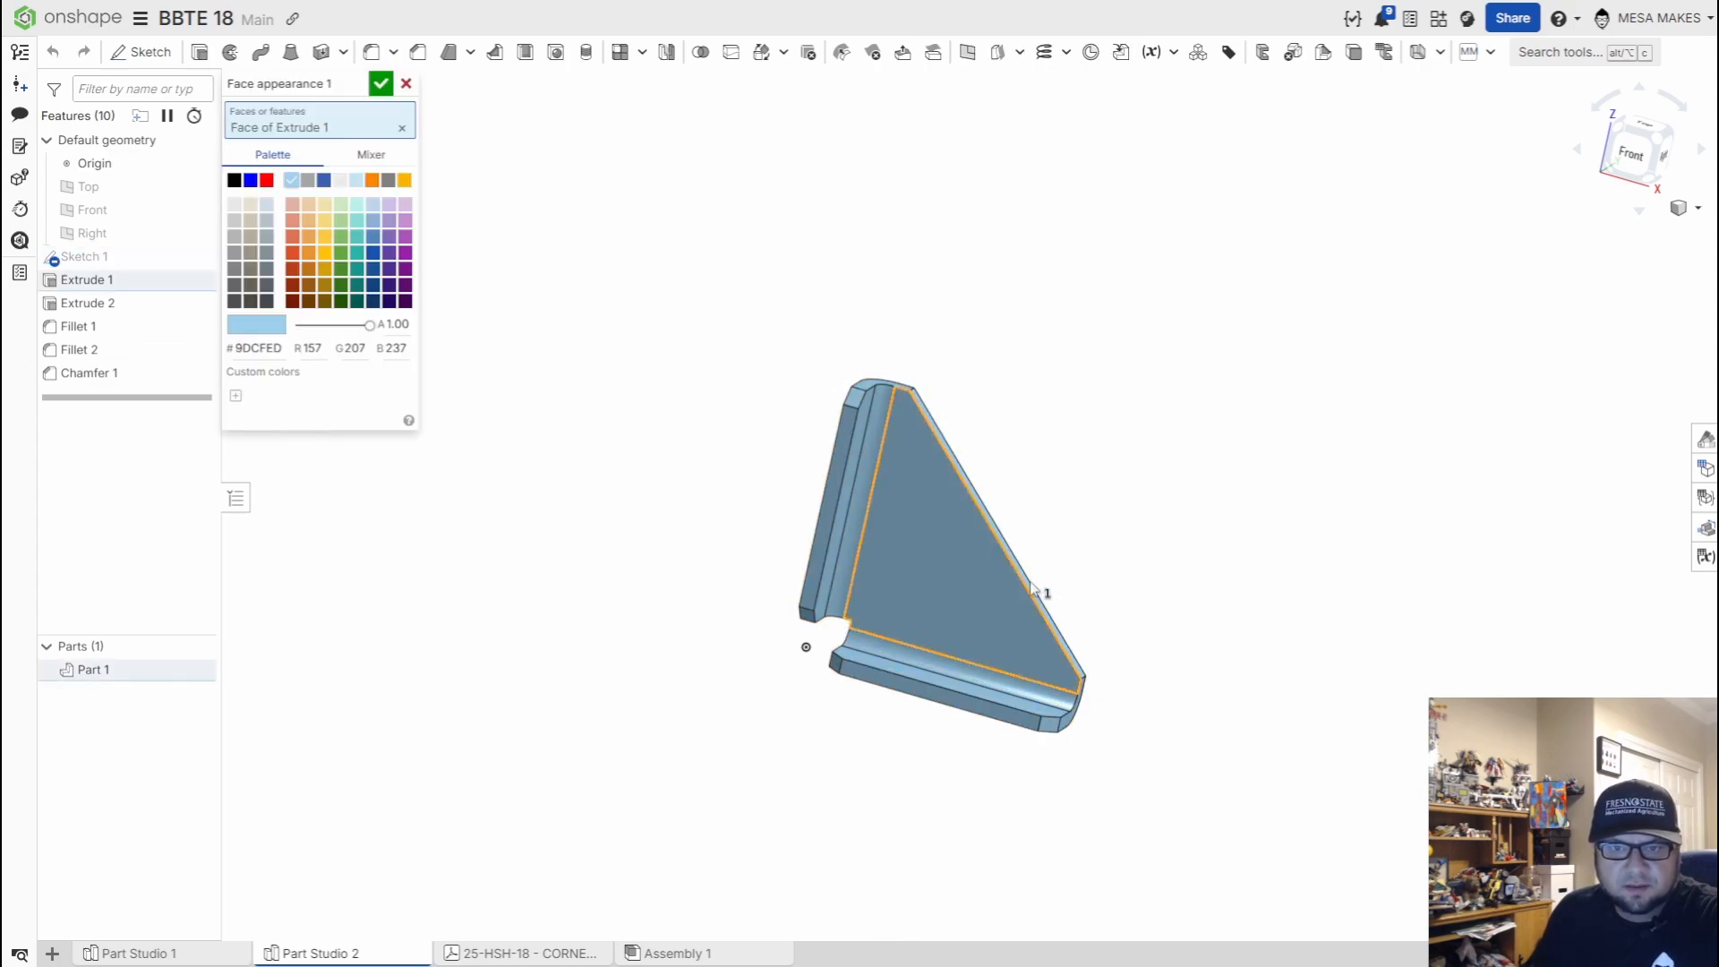
click(406, 85)
Change the appearance of the whole bracket part to the orange palette color
right_click(965, 600)
click(1088, 570)
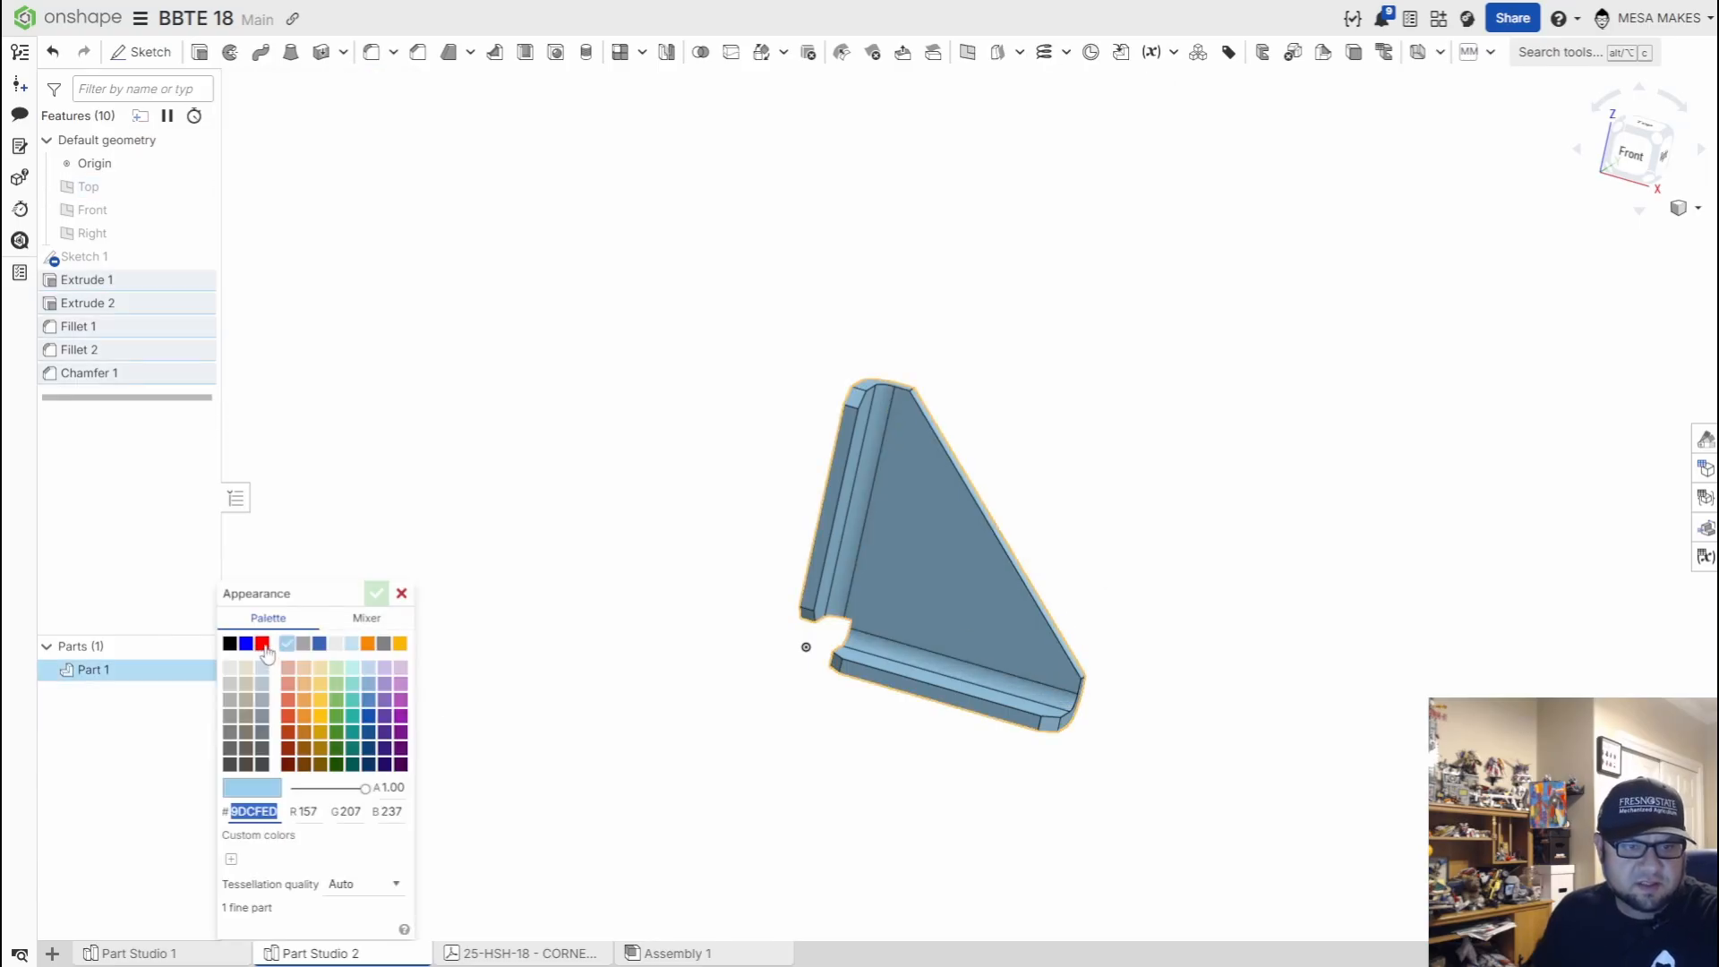
click(368, 645)
click(376, 595)
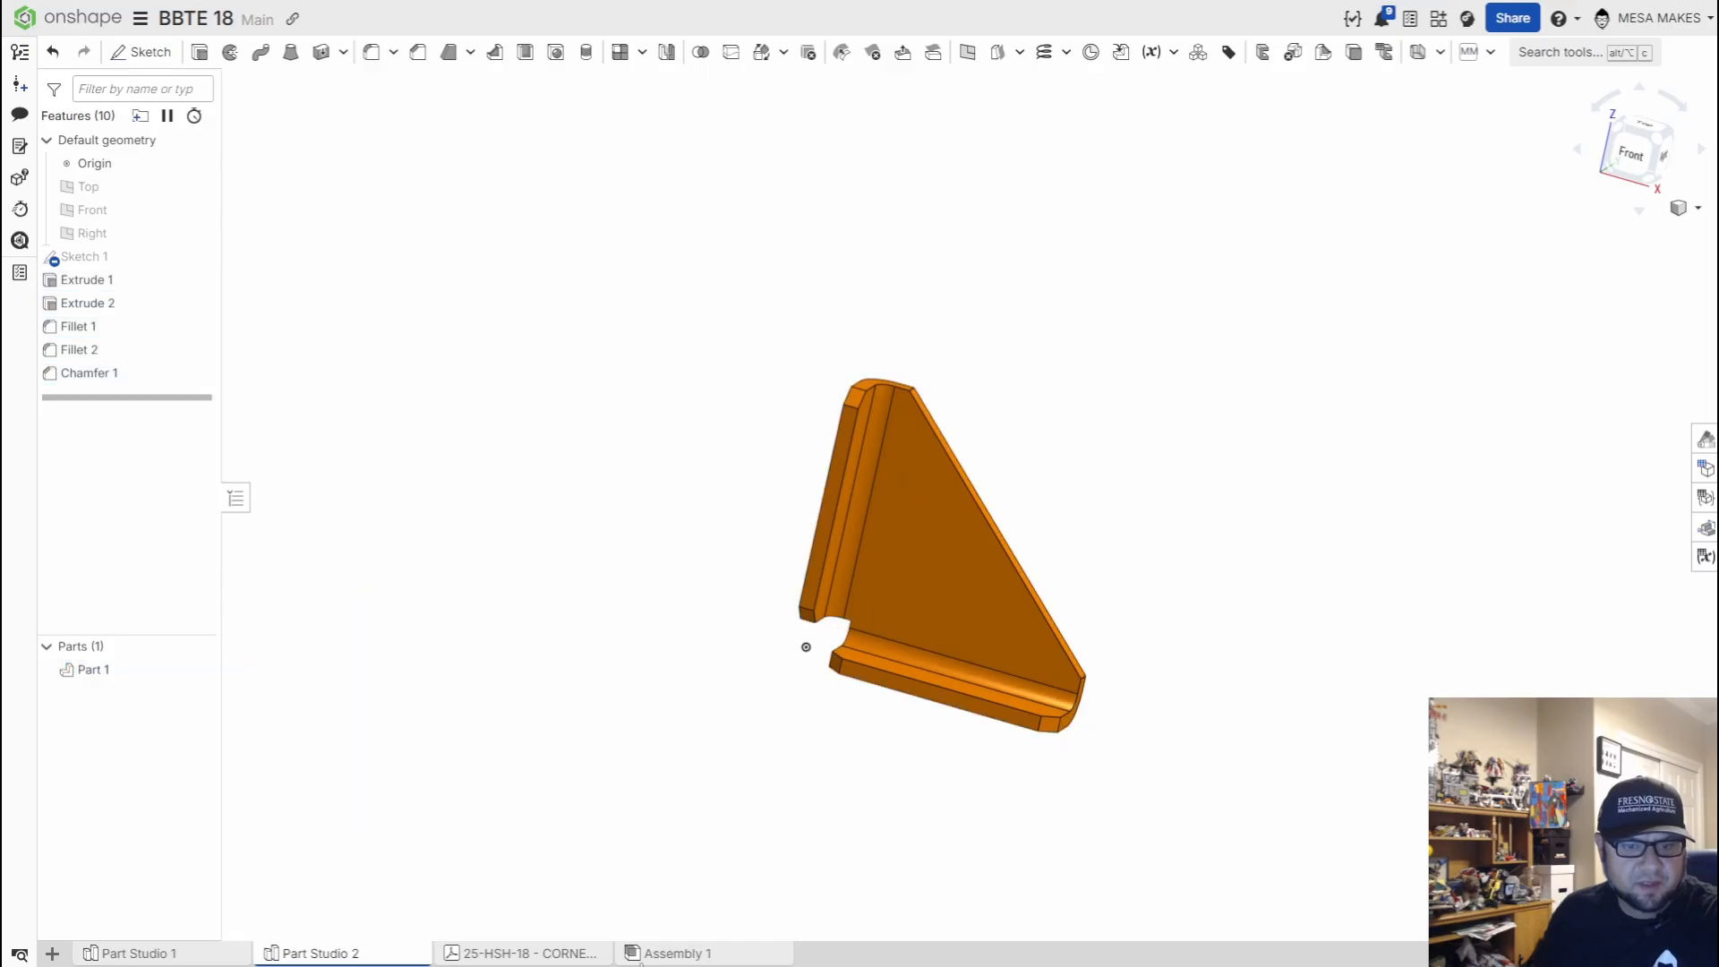
Insert the bracket from Part Studio 1 and the orange bracket from Part Studio 2 into Assembly 1
click(667, 954)
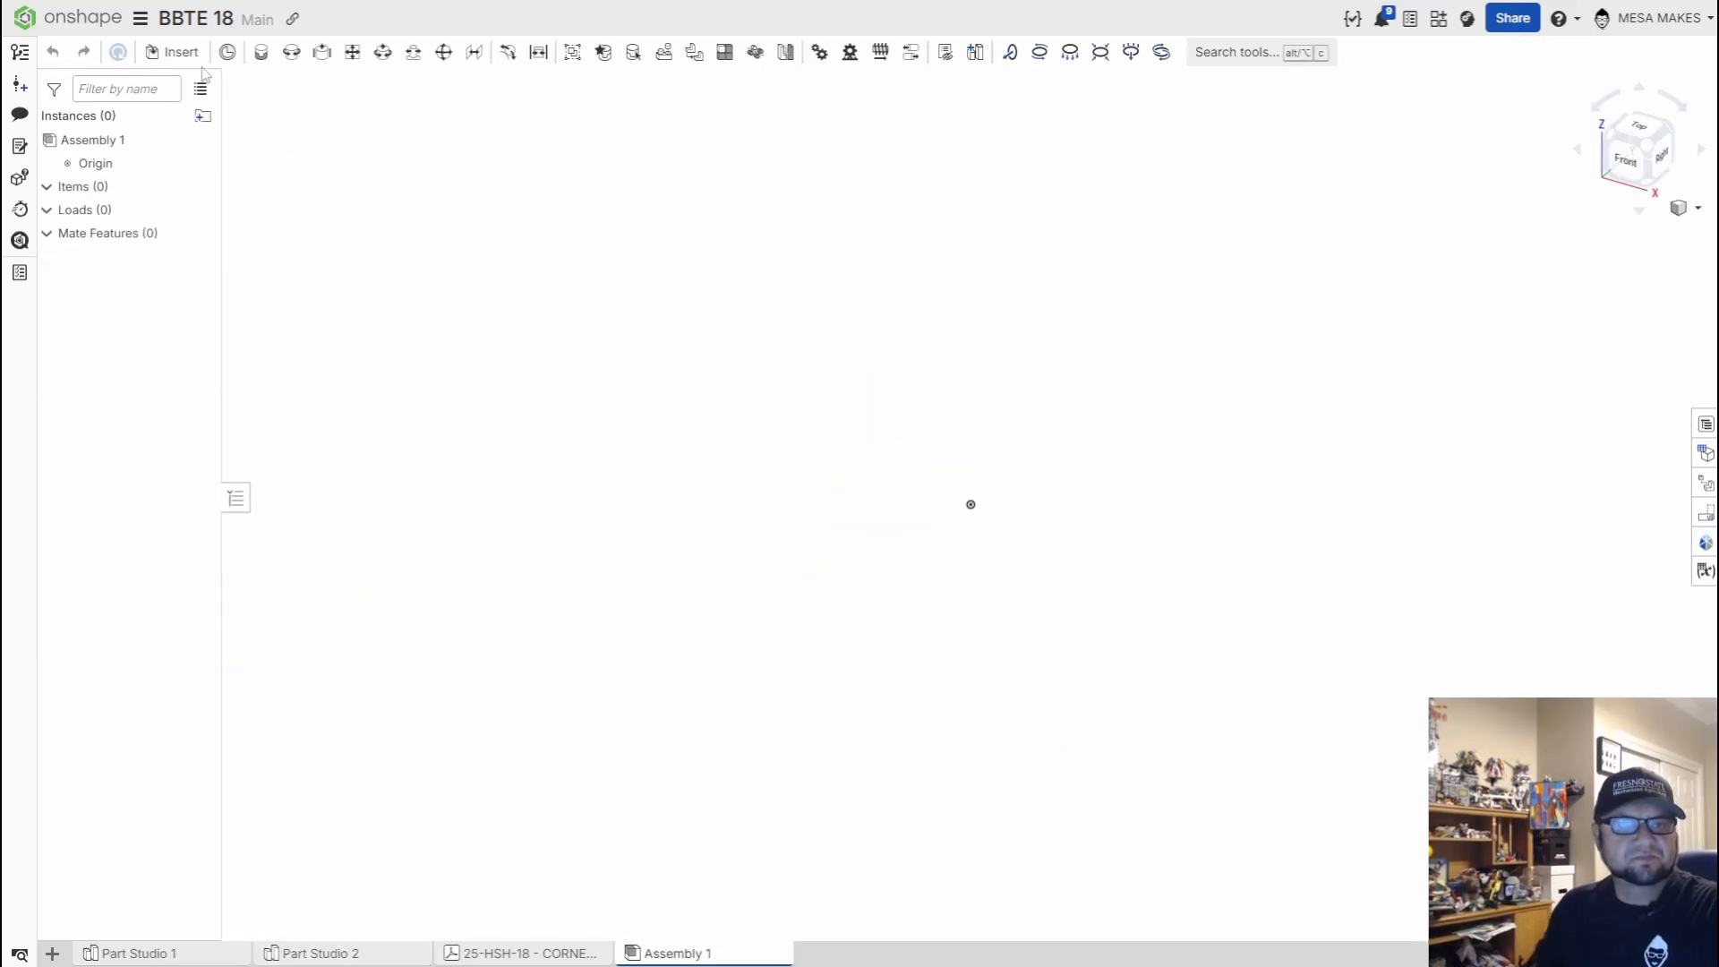
click(175, 52)
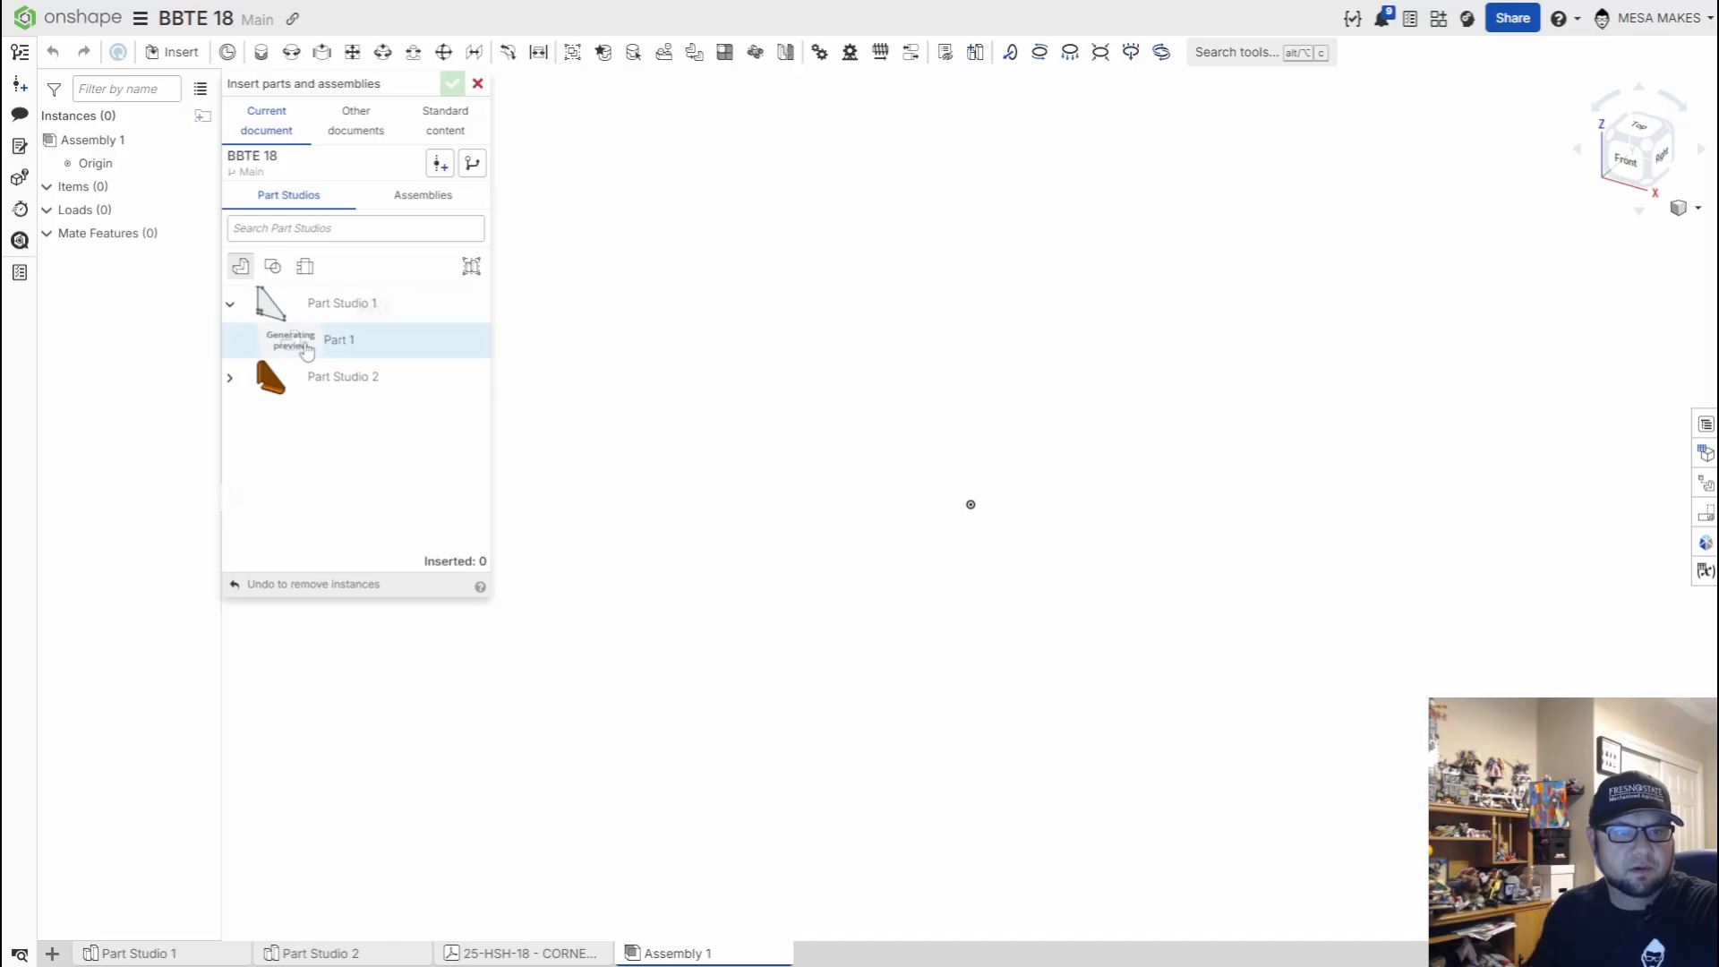
click(327, 350)
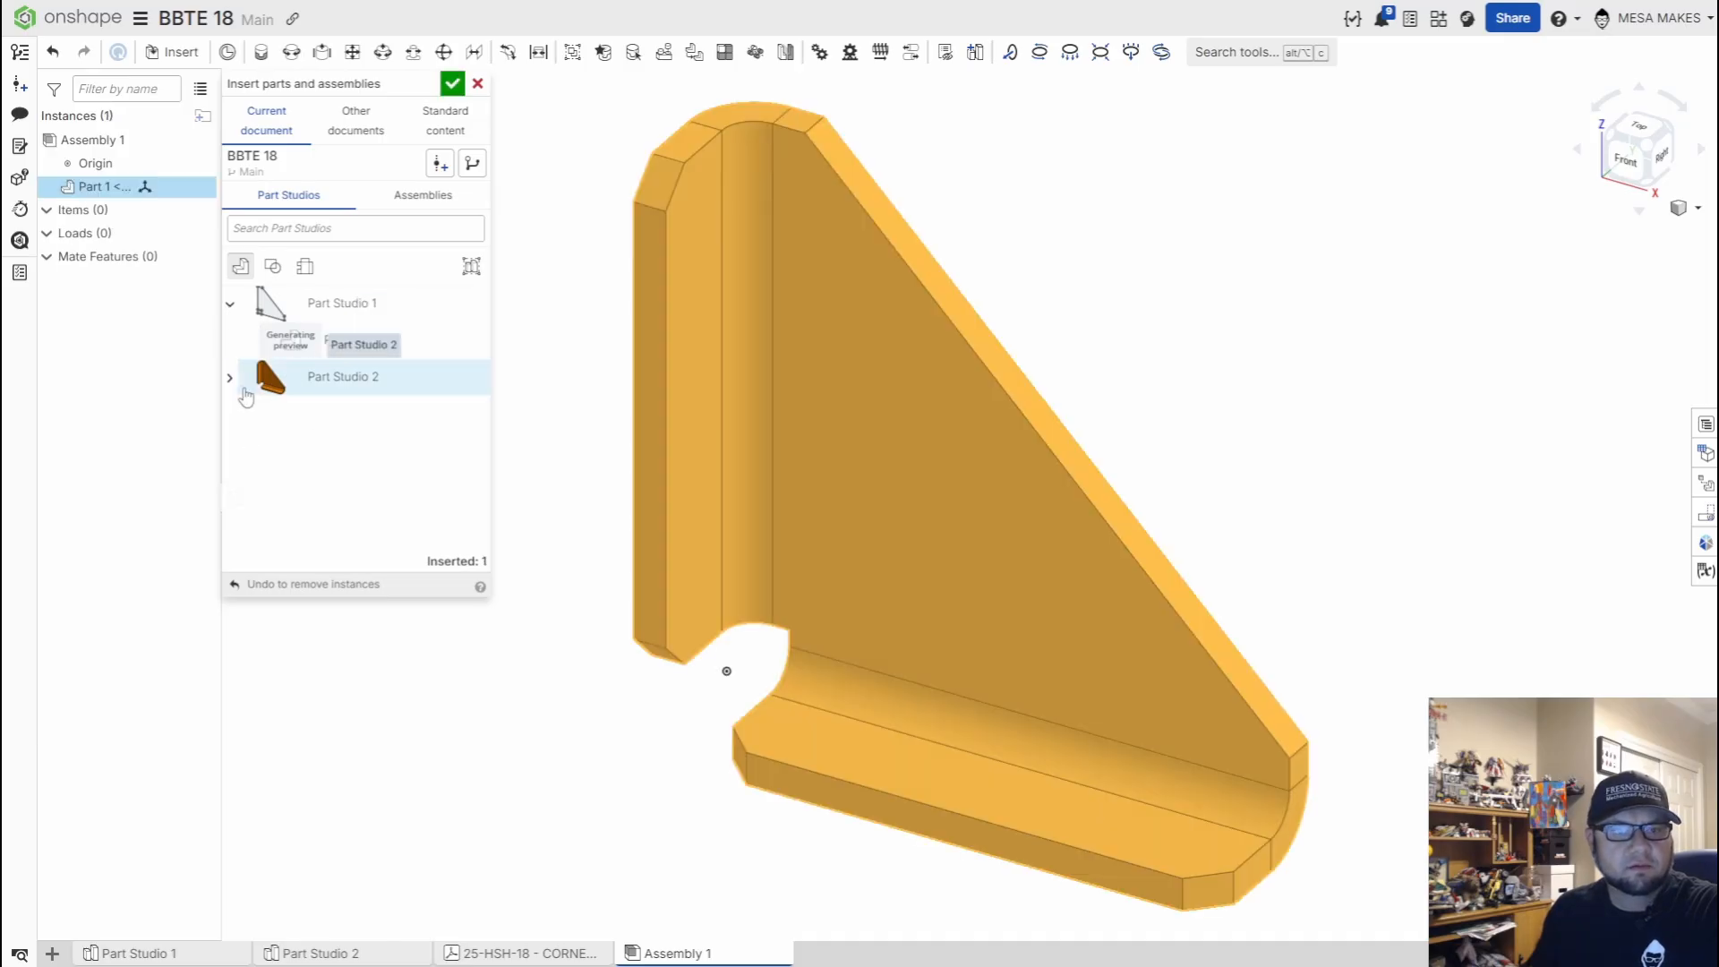
click(304, 391)
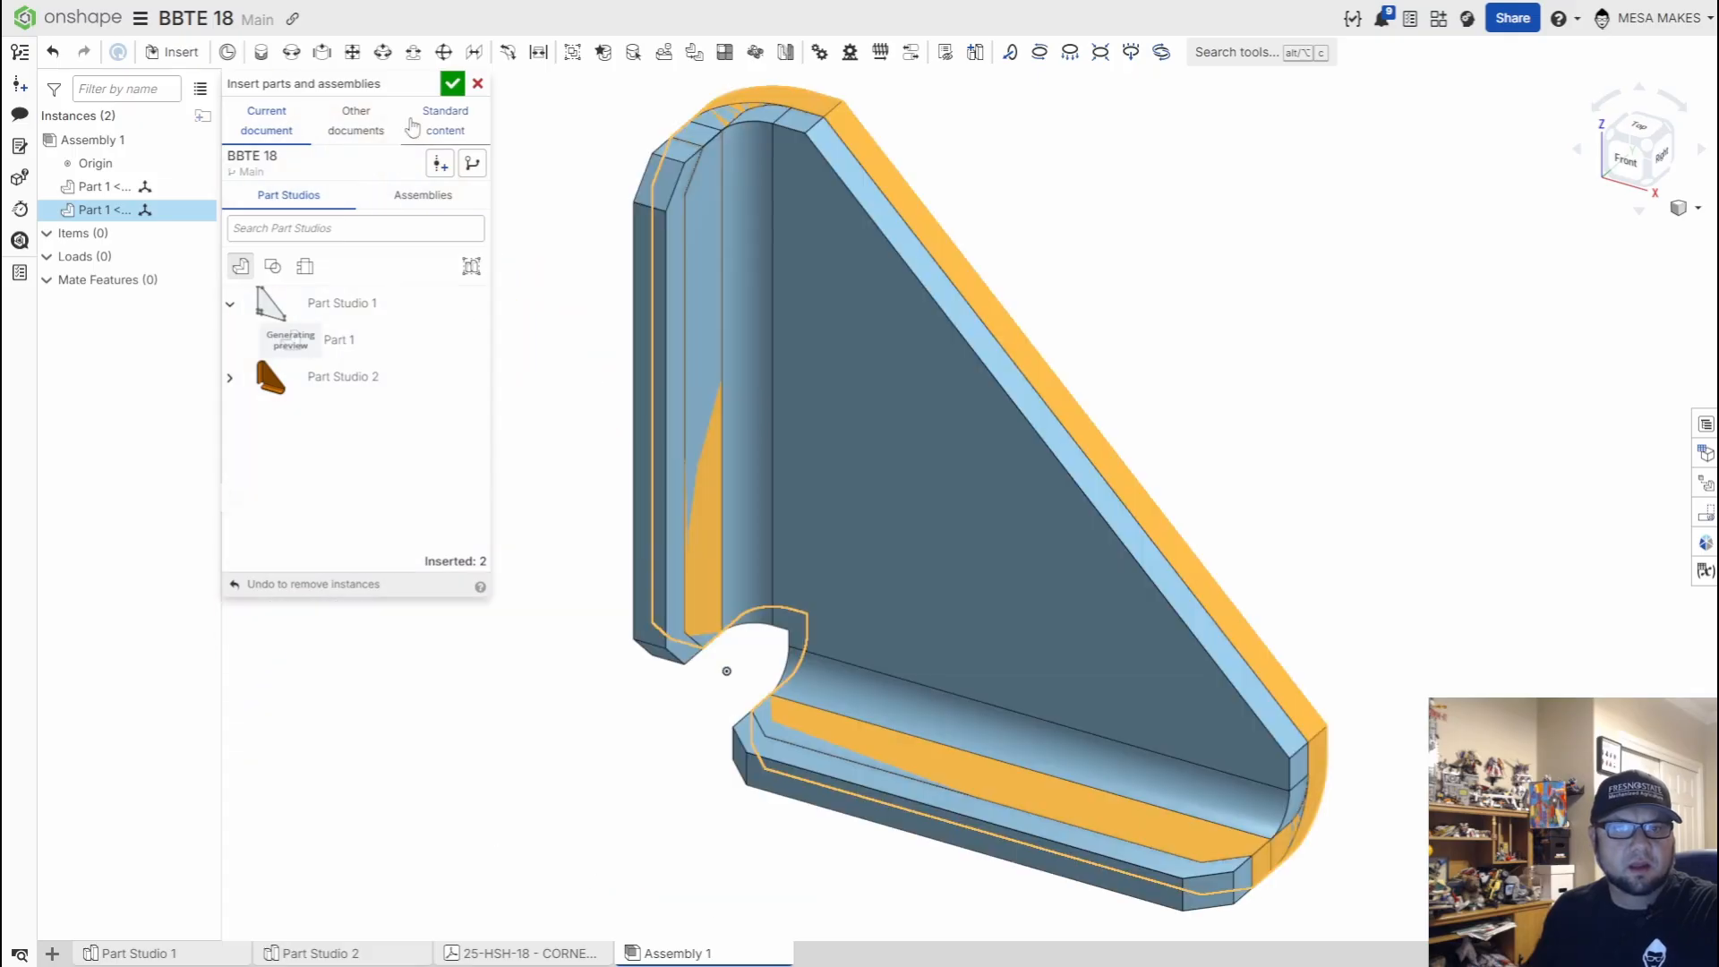
click(454, 85)
Move the blue bracket clear of the orange one so that the flange faces of both are accessible
right_drag(1161, 306, 1172, 398)
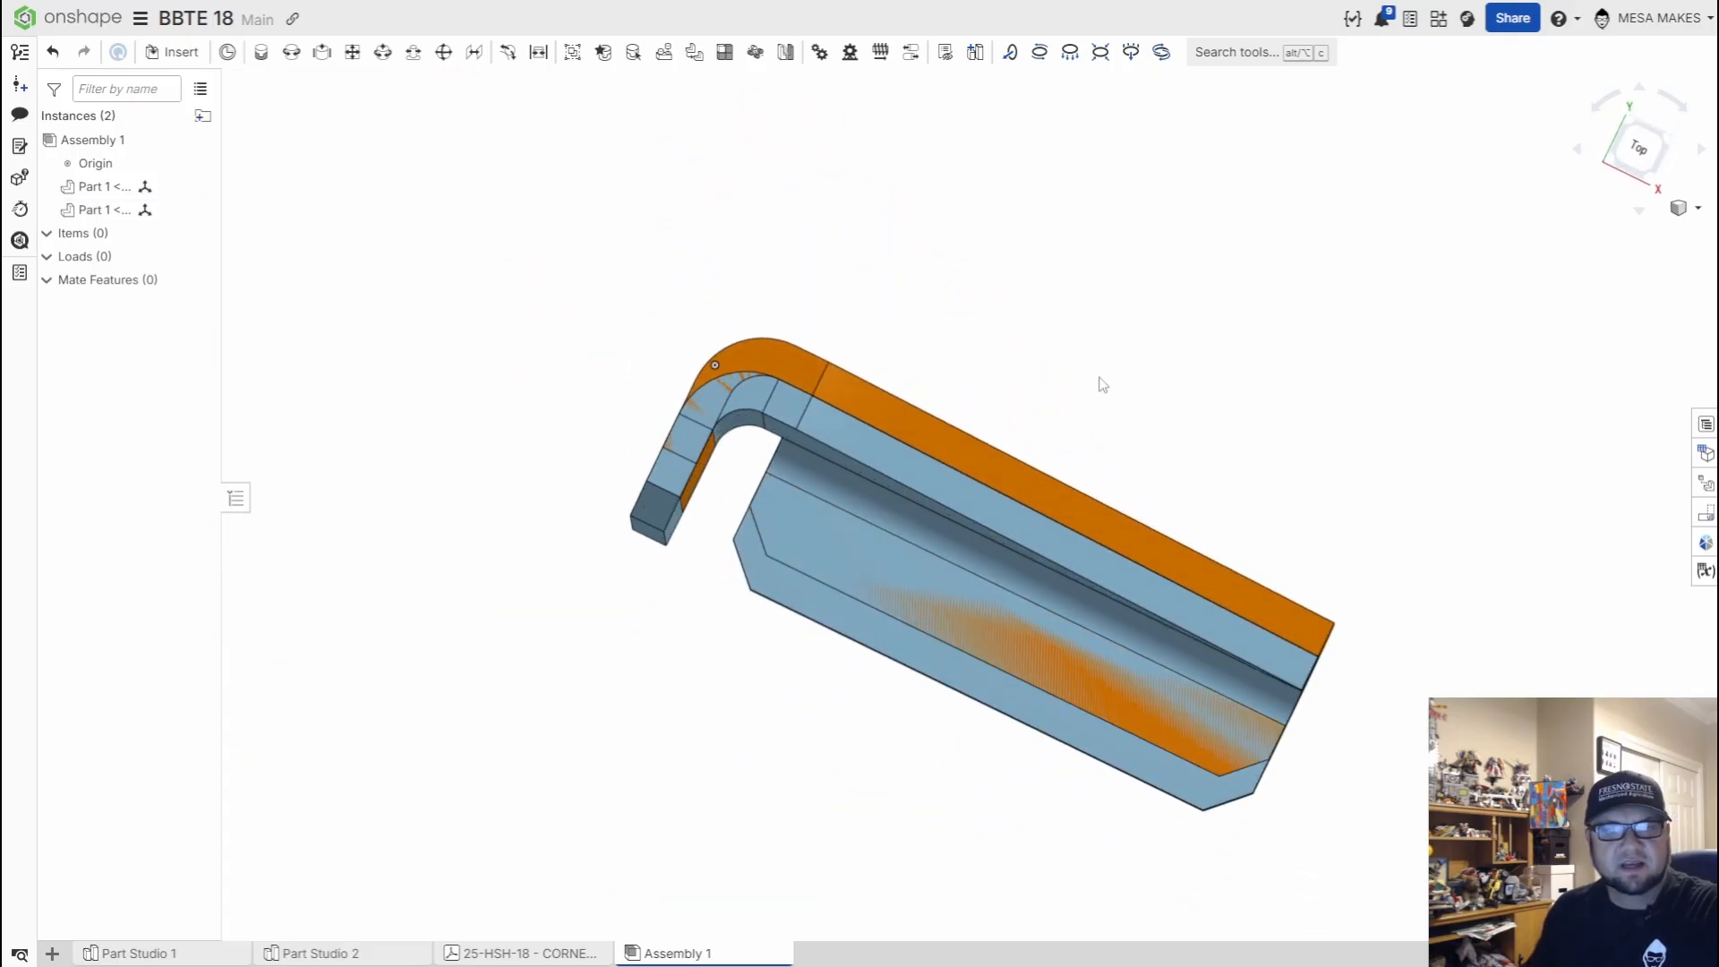
right_drag(1015, 481, 1022, 571)
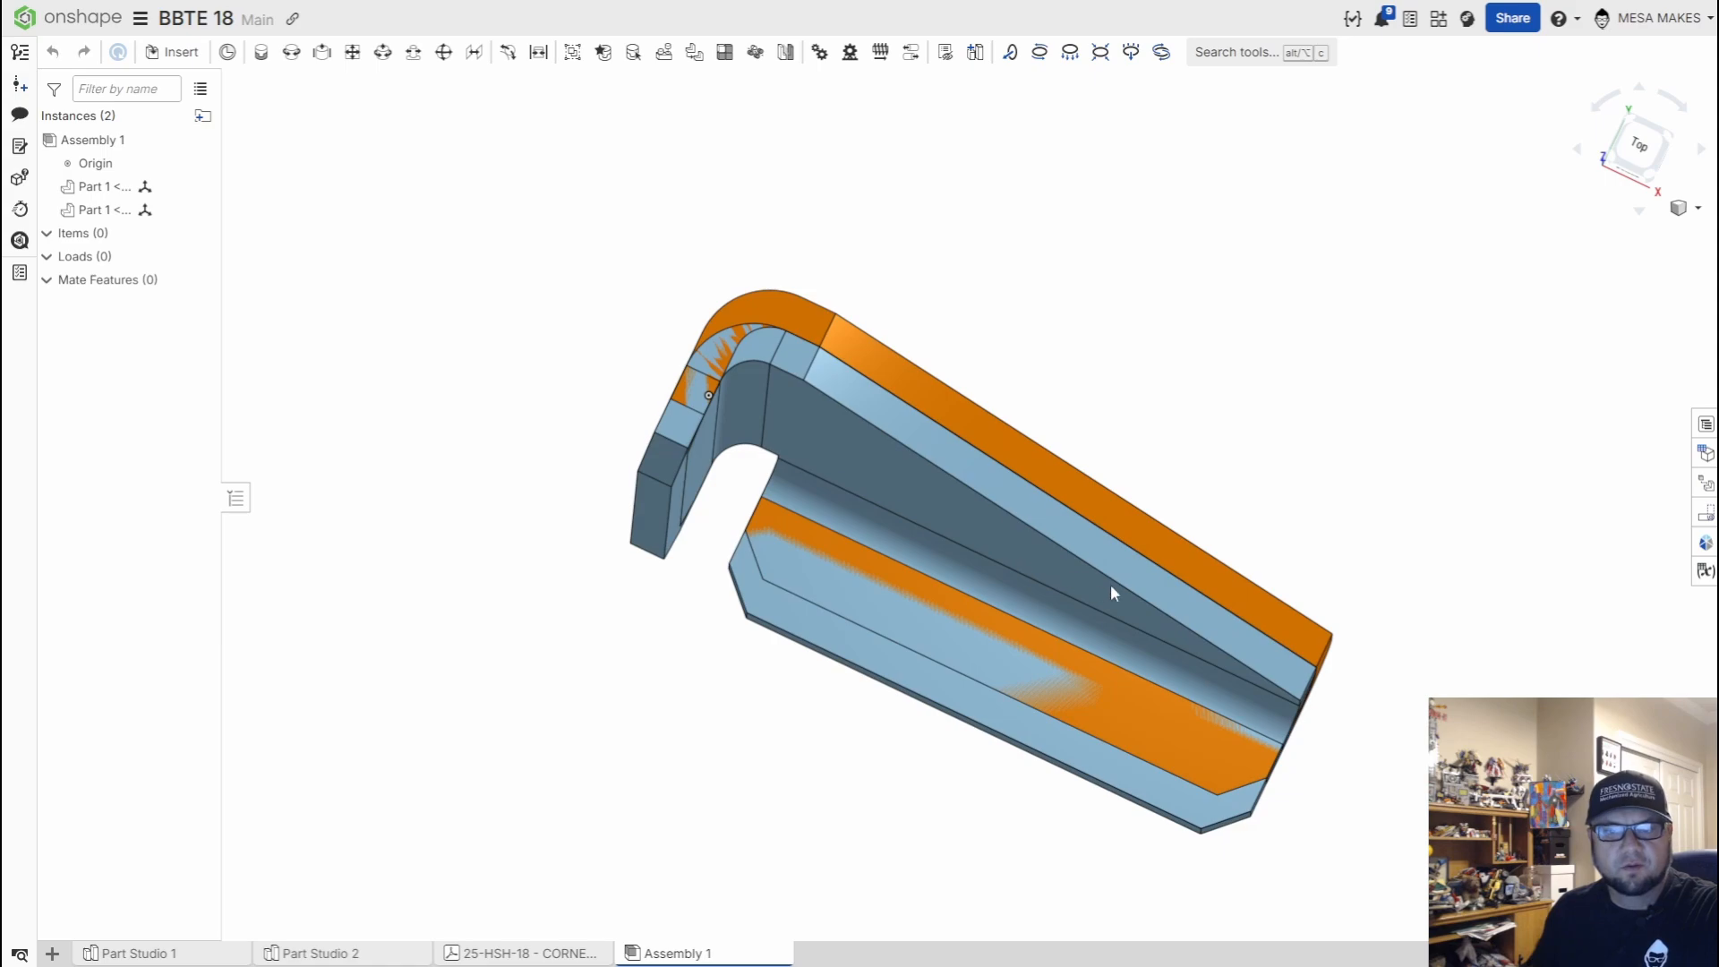
drag(1110, 584, 1298, 281)
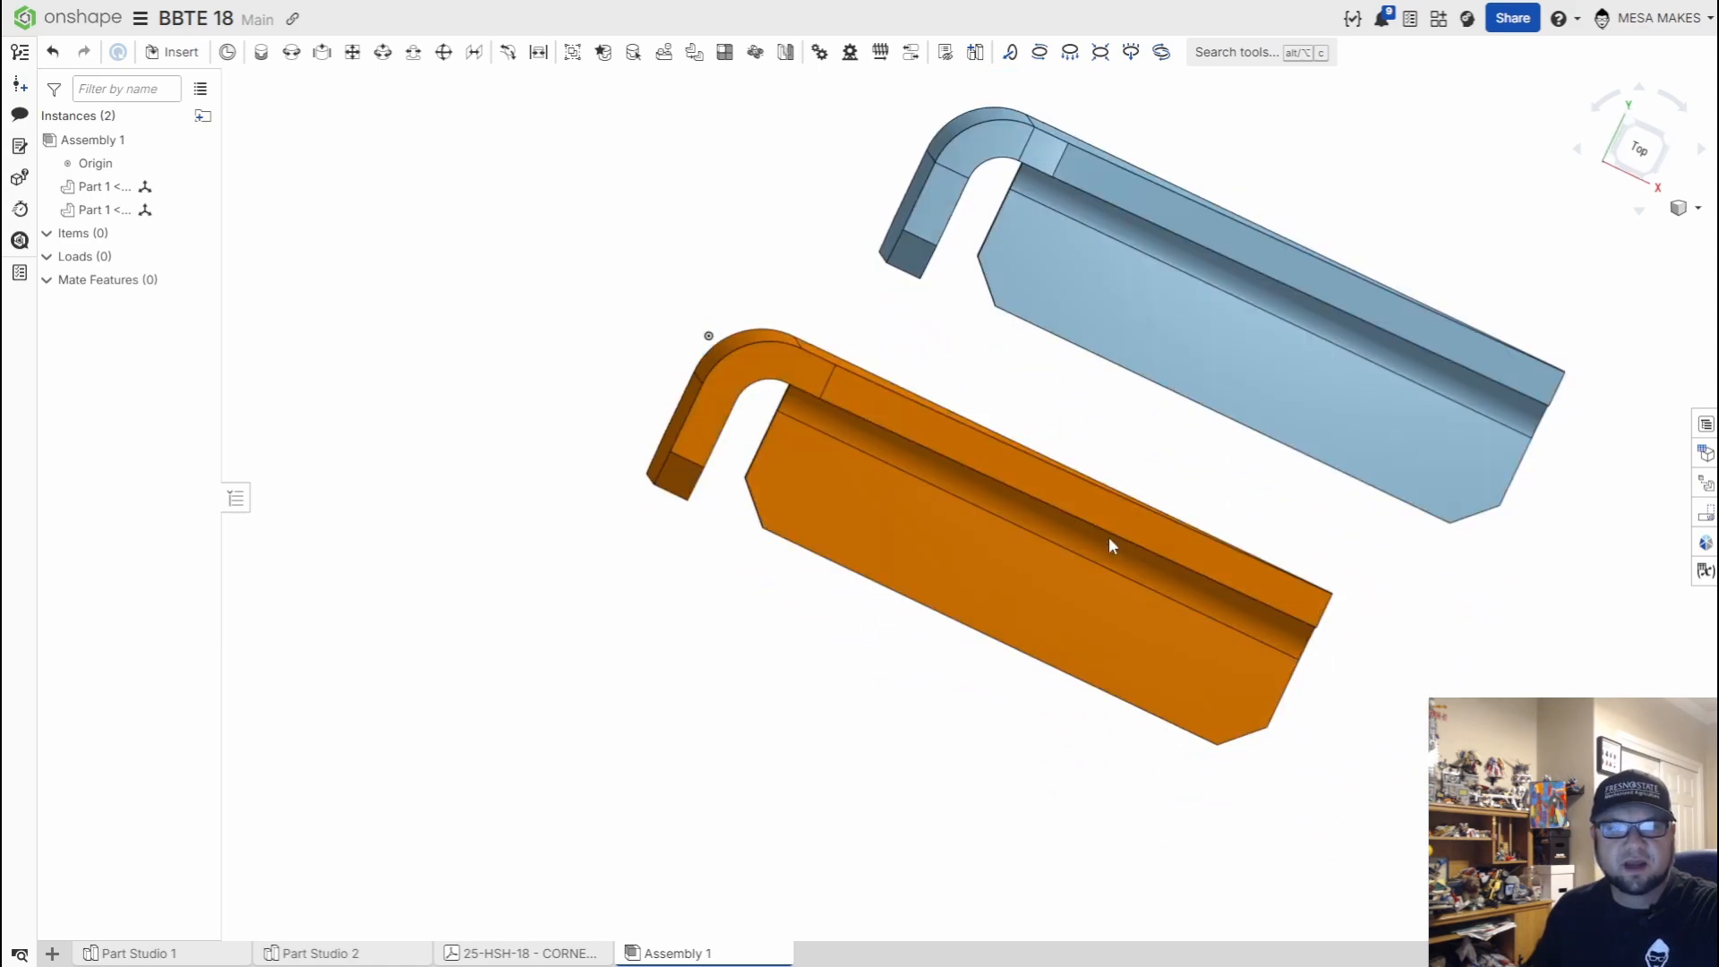
right_drag(1110, 539, 1116, 527)
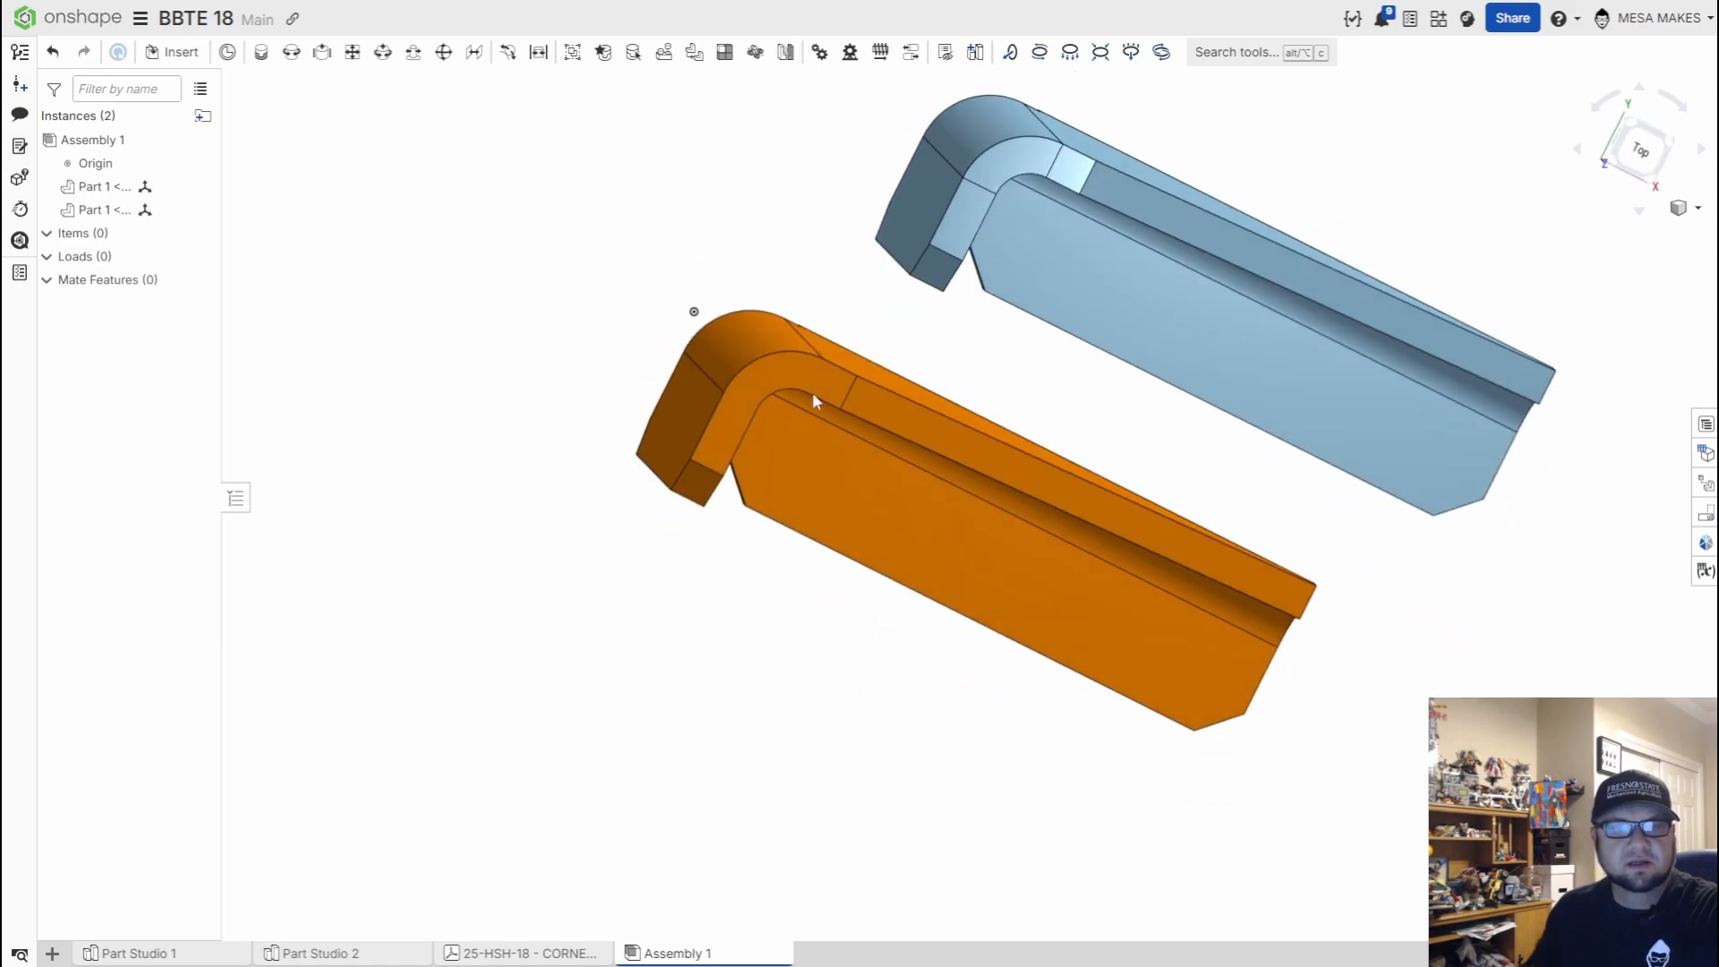
right_drag(1145, 383, 1162, 385)
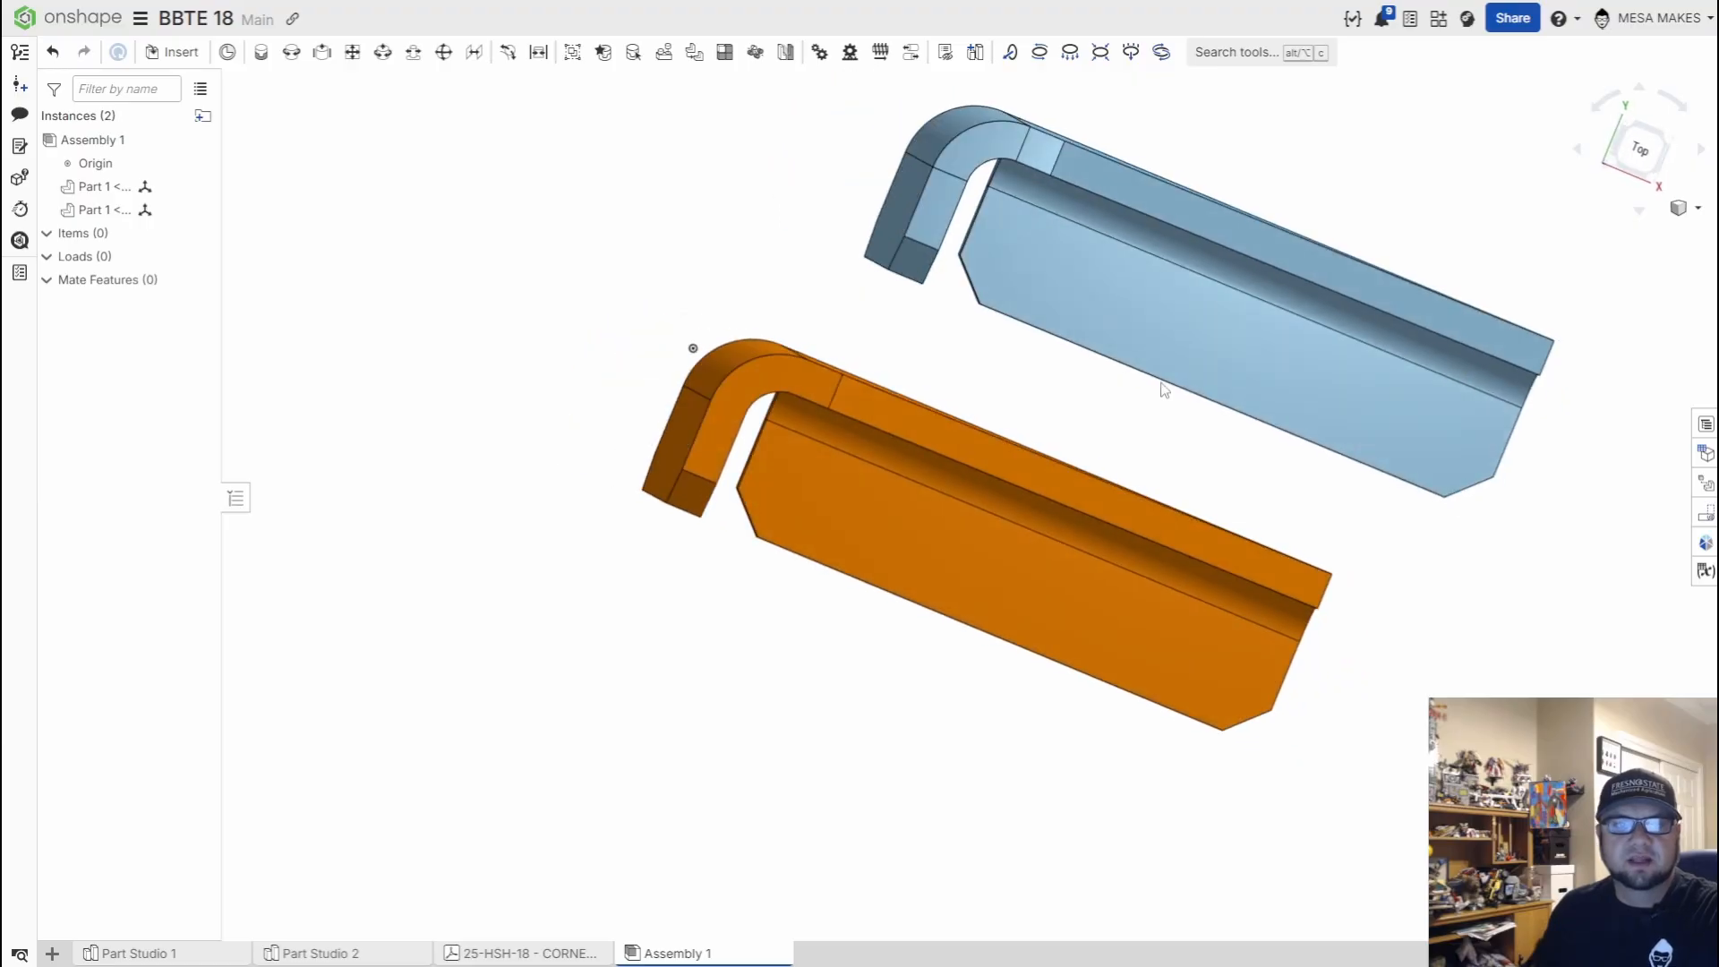
right_drag(822, 259, 814, 216)
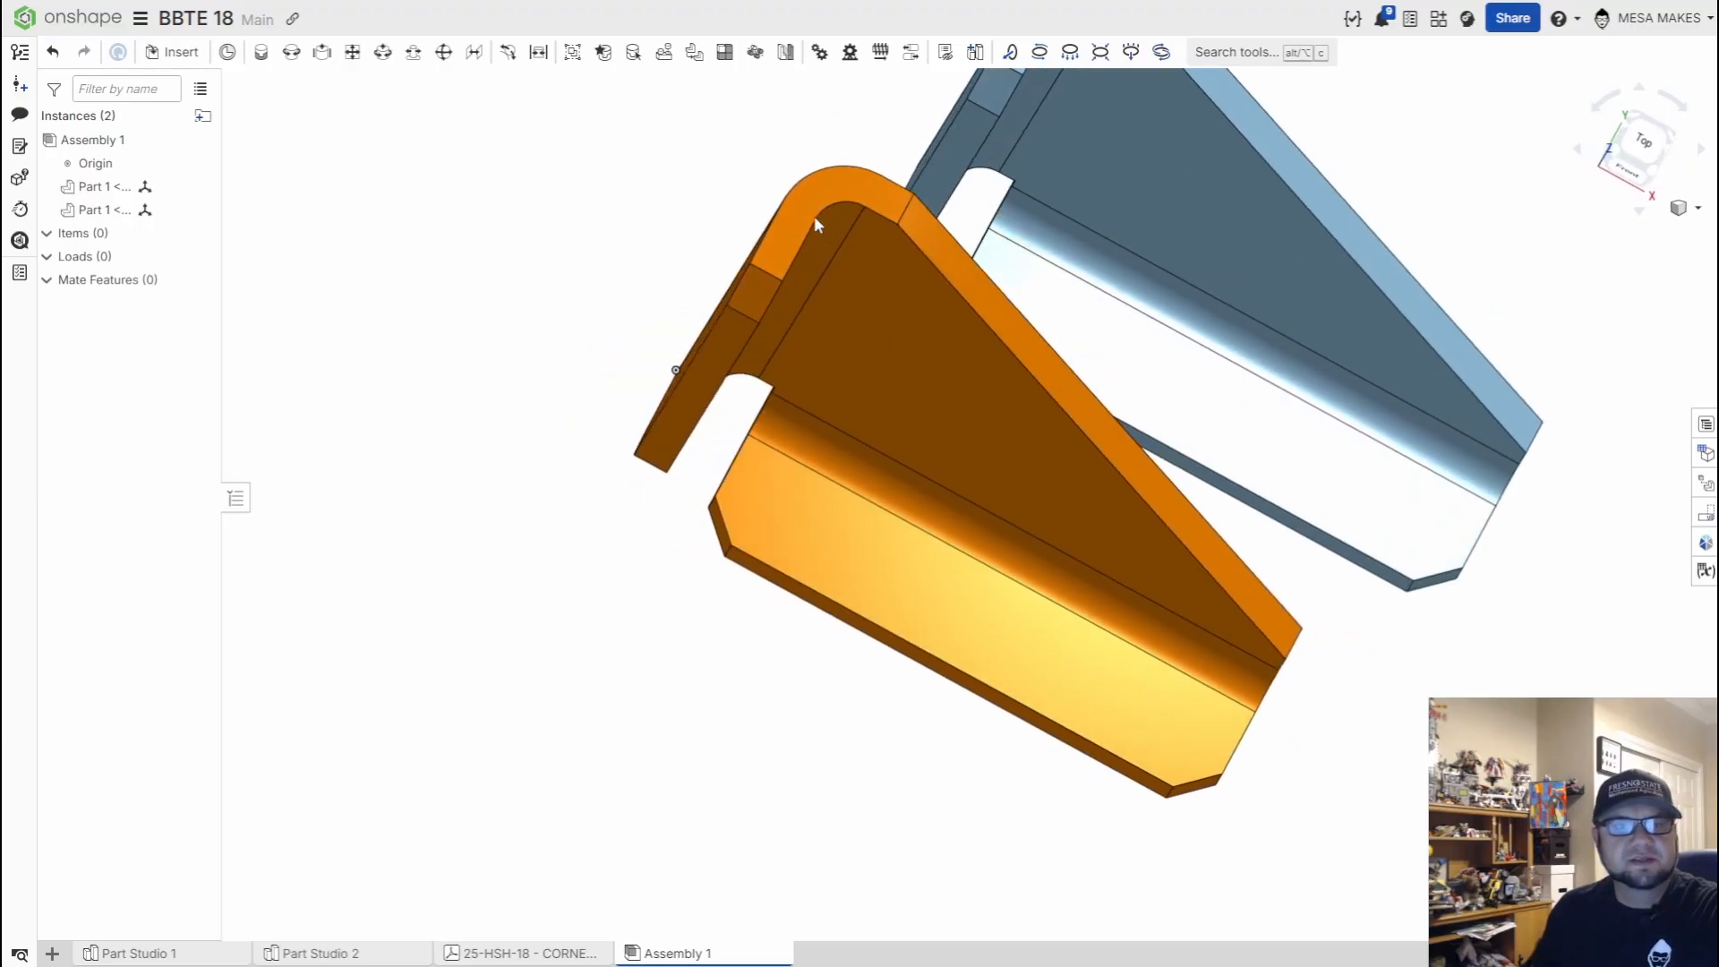
Add a Fastened mate joining the center of the blue bracket's lower flange face to the matching orange flange face
click(270, 55)
scroll(1200, 421, up, 3)
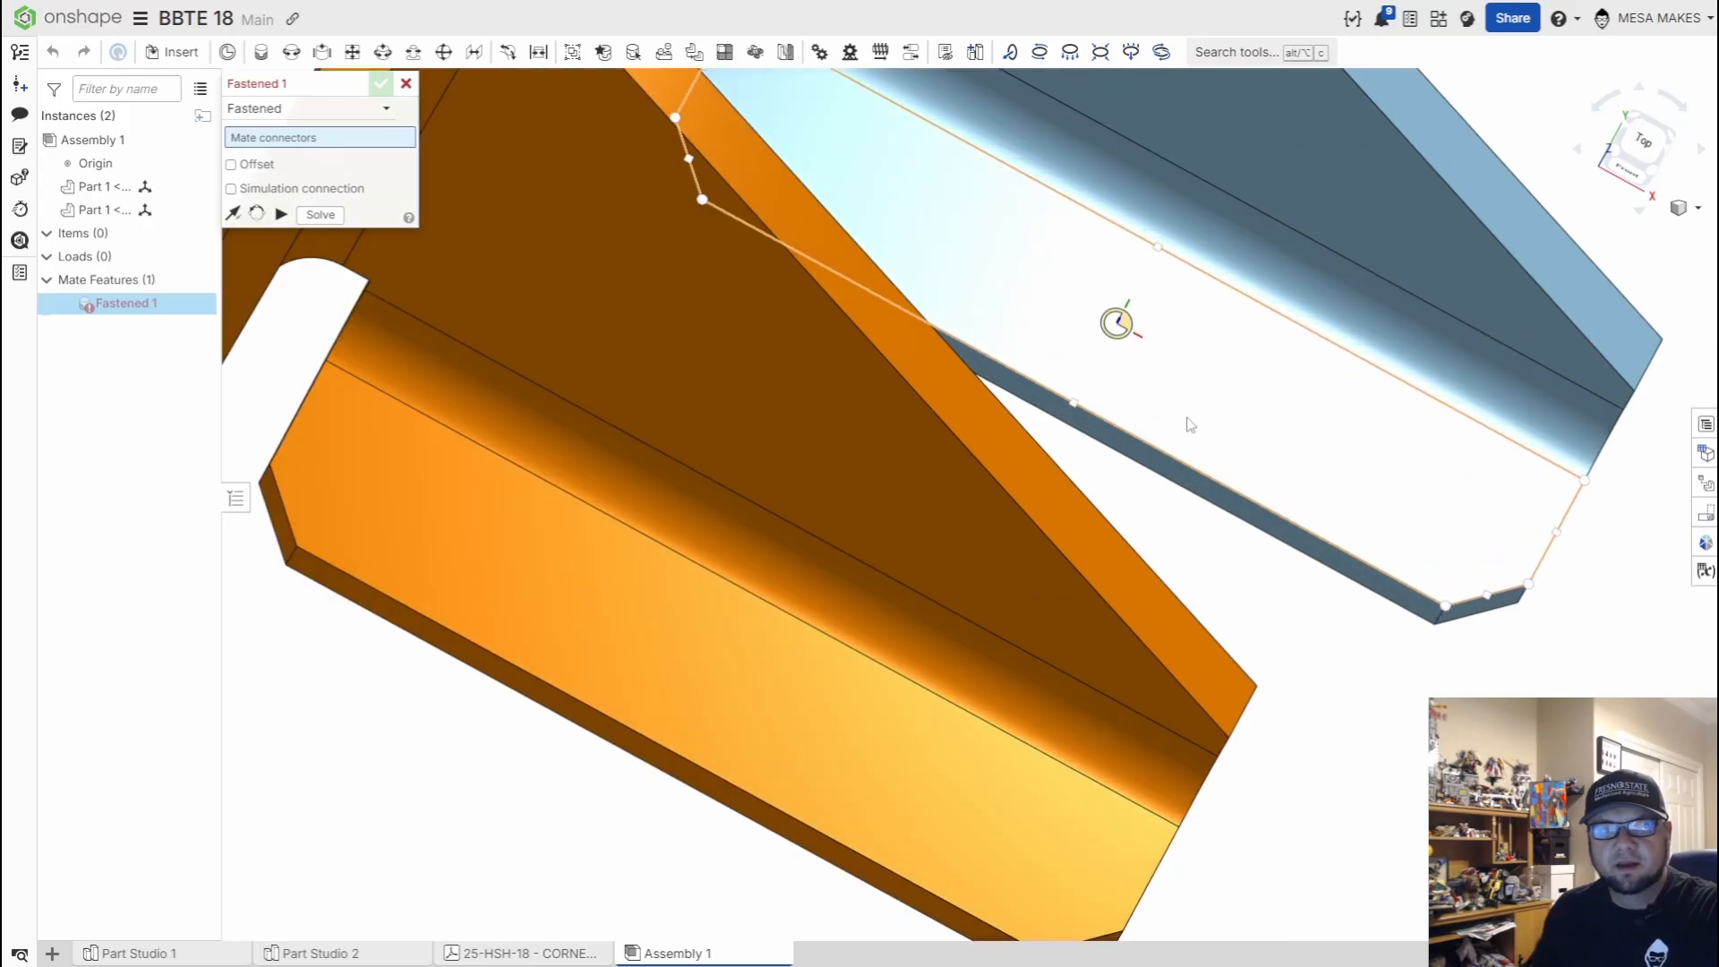
click(1119, 324)
scroll(1050, 484, down, 4)
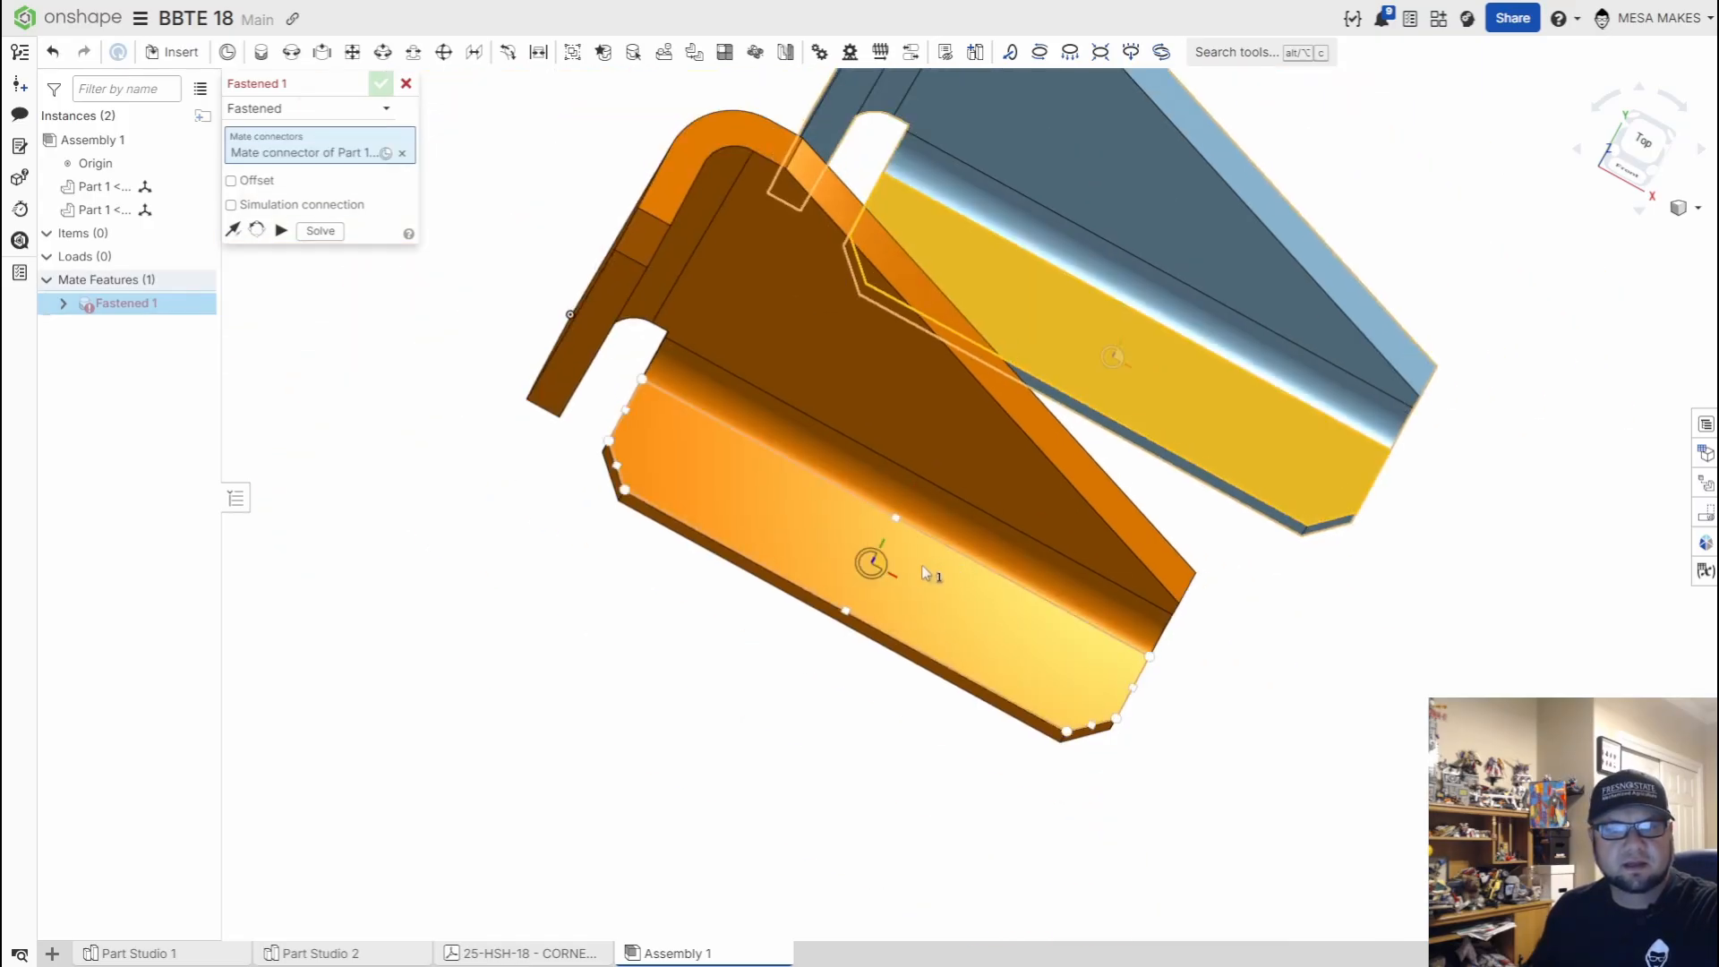
click(873, 564)
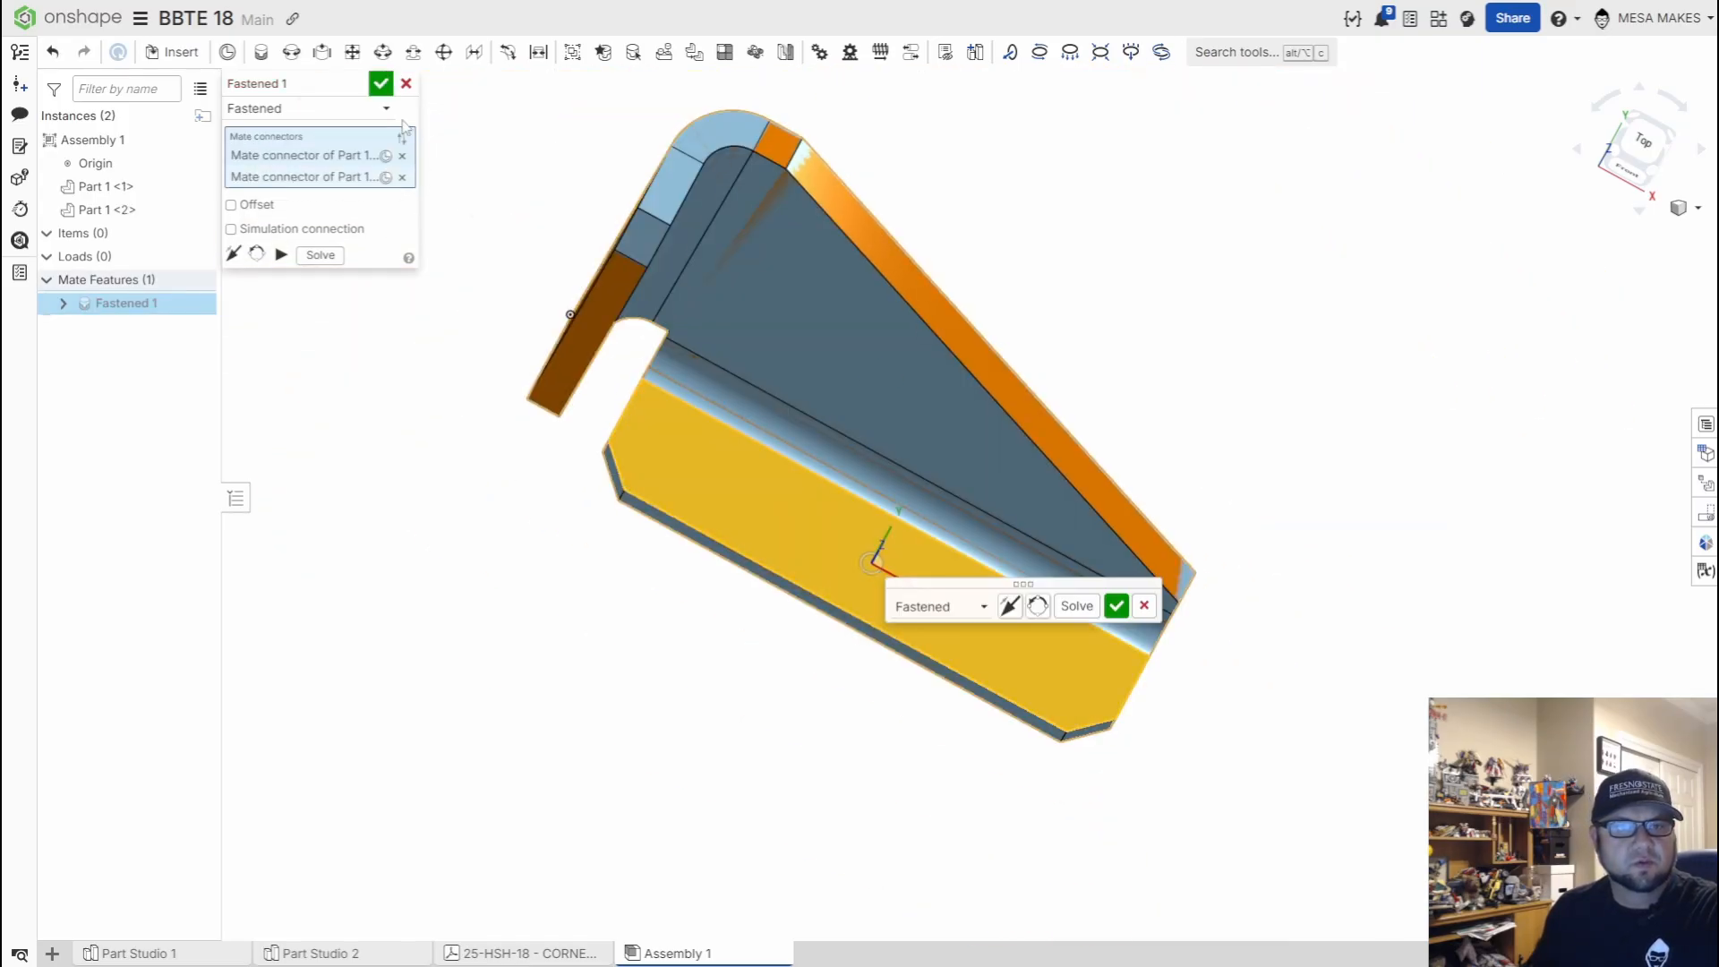
click(381, 84)
Examine the two overlaid brackets from the back and close up at the bend for differences in shape
right_drag(1393, 851, 1667, 652)
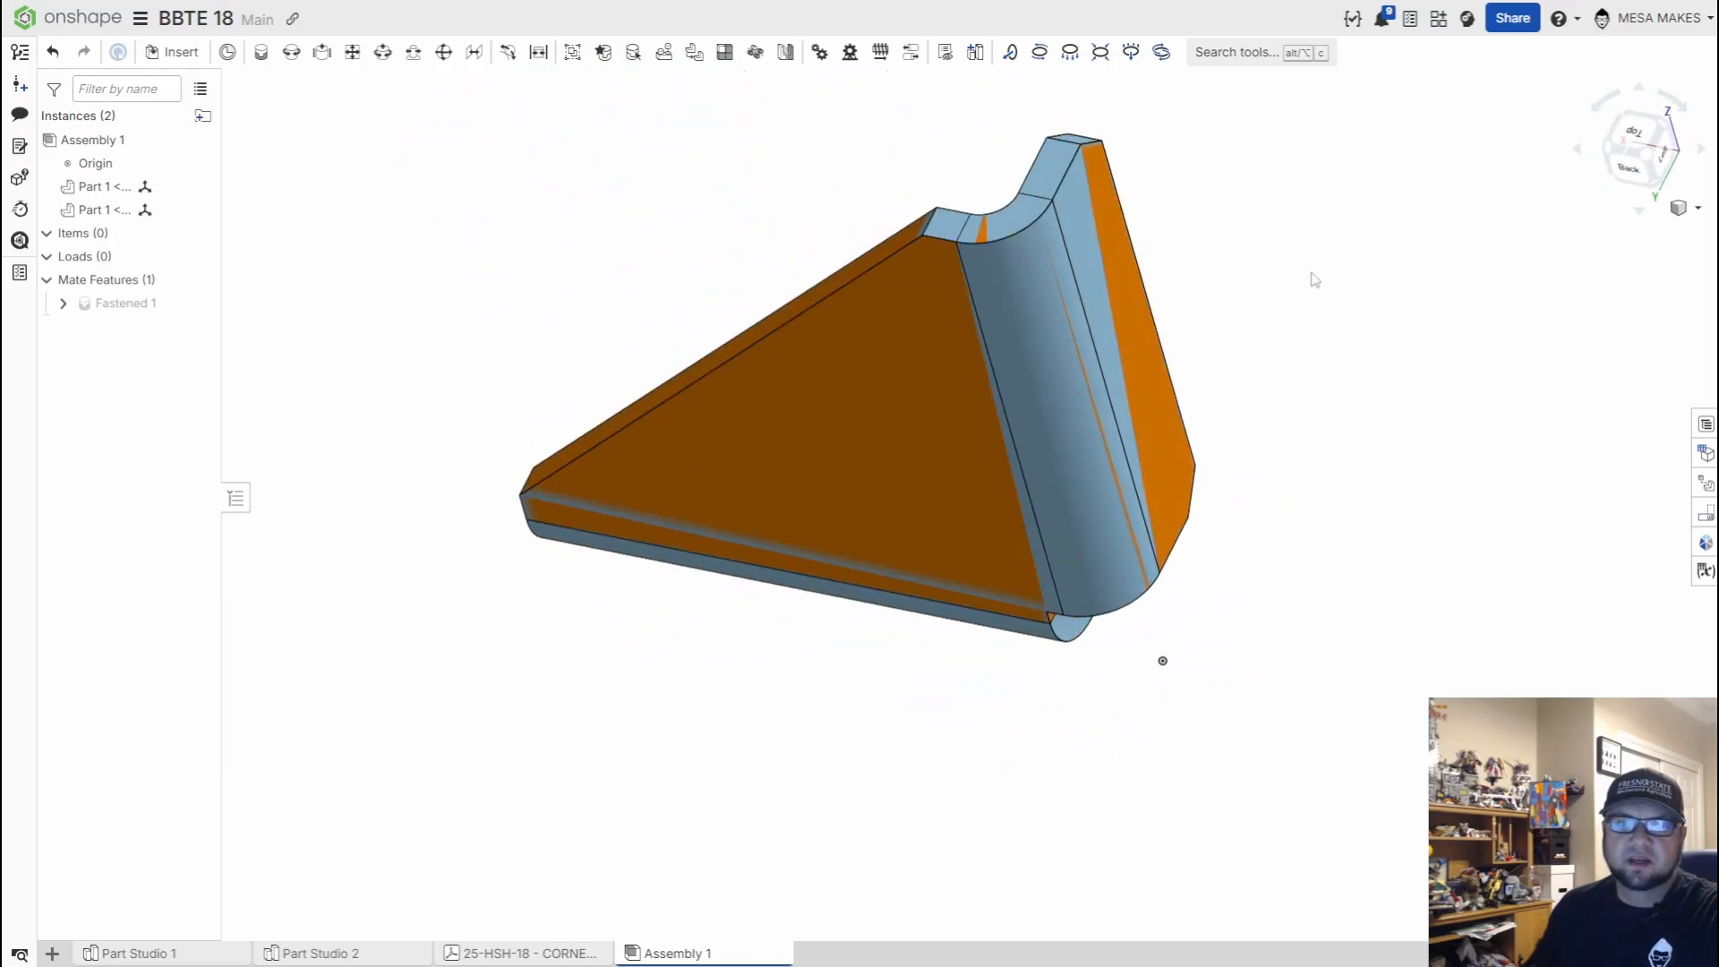
scroll(919, 186, up, 4)
scroll(1119, 255, up, 2)
scroll(1104, 270, down, 4)
scroll(1104, 270, up, 5)
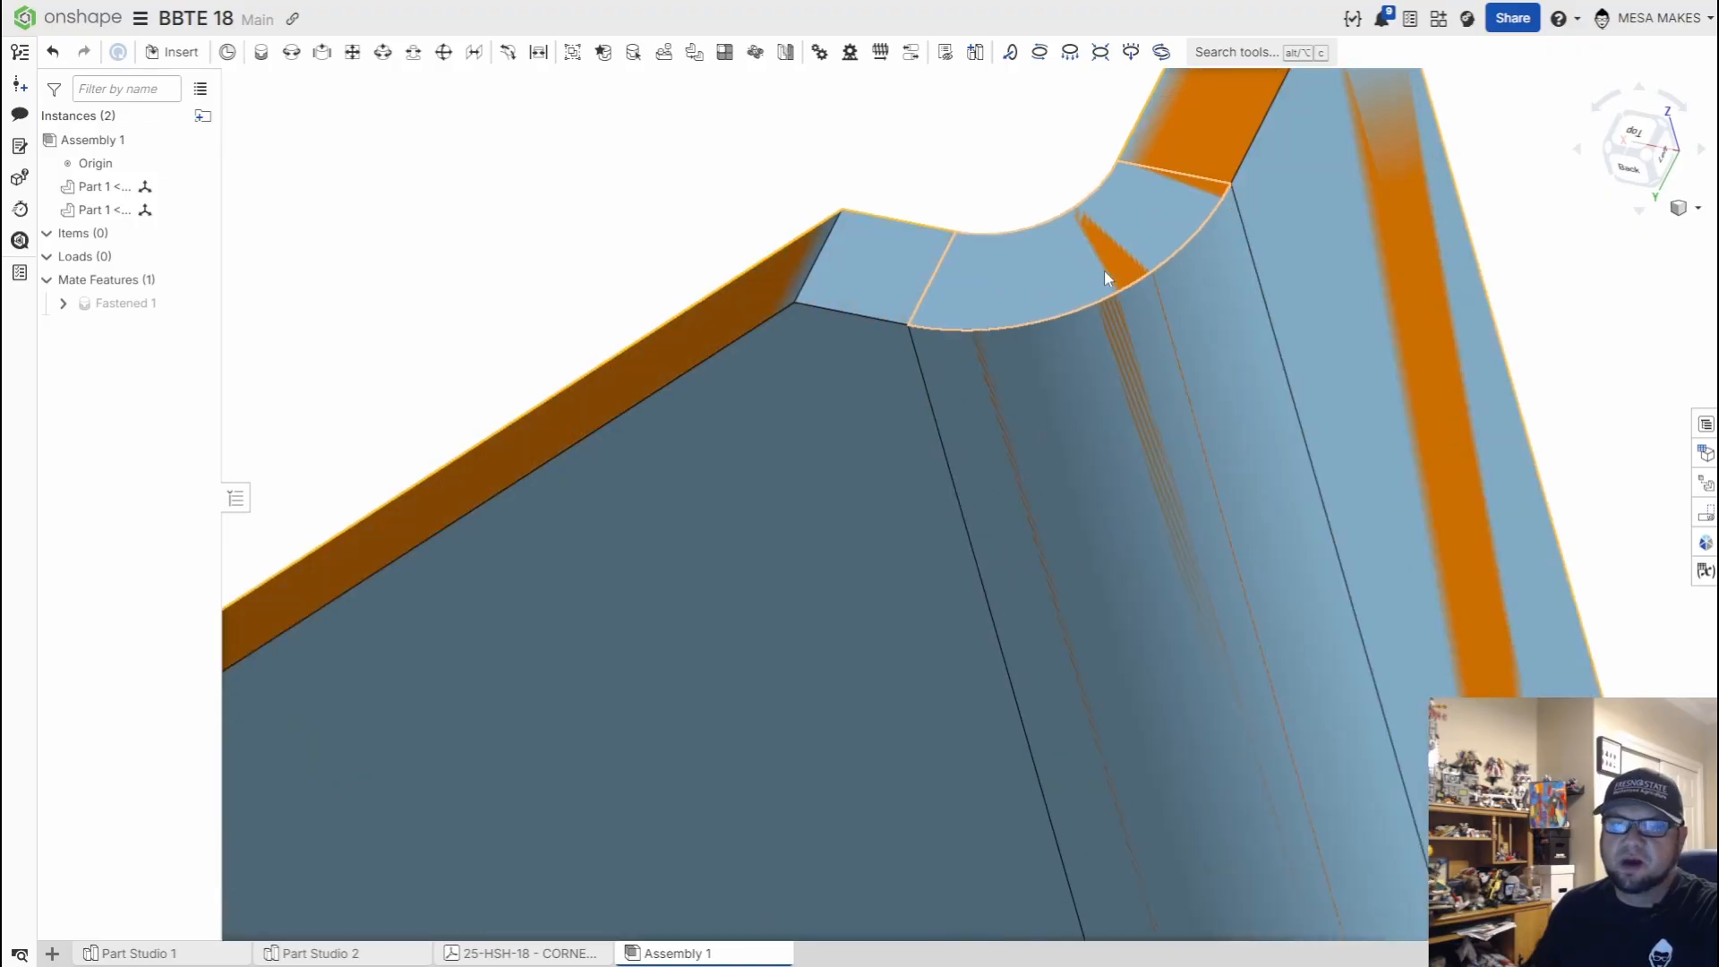
right_drag(1099, 296, 667, 430)
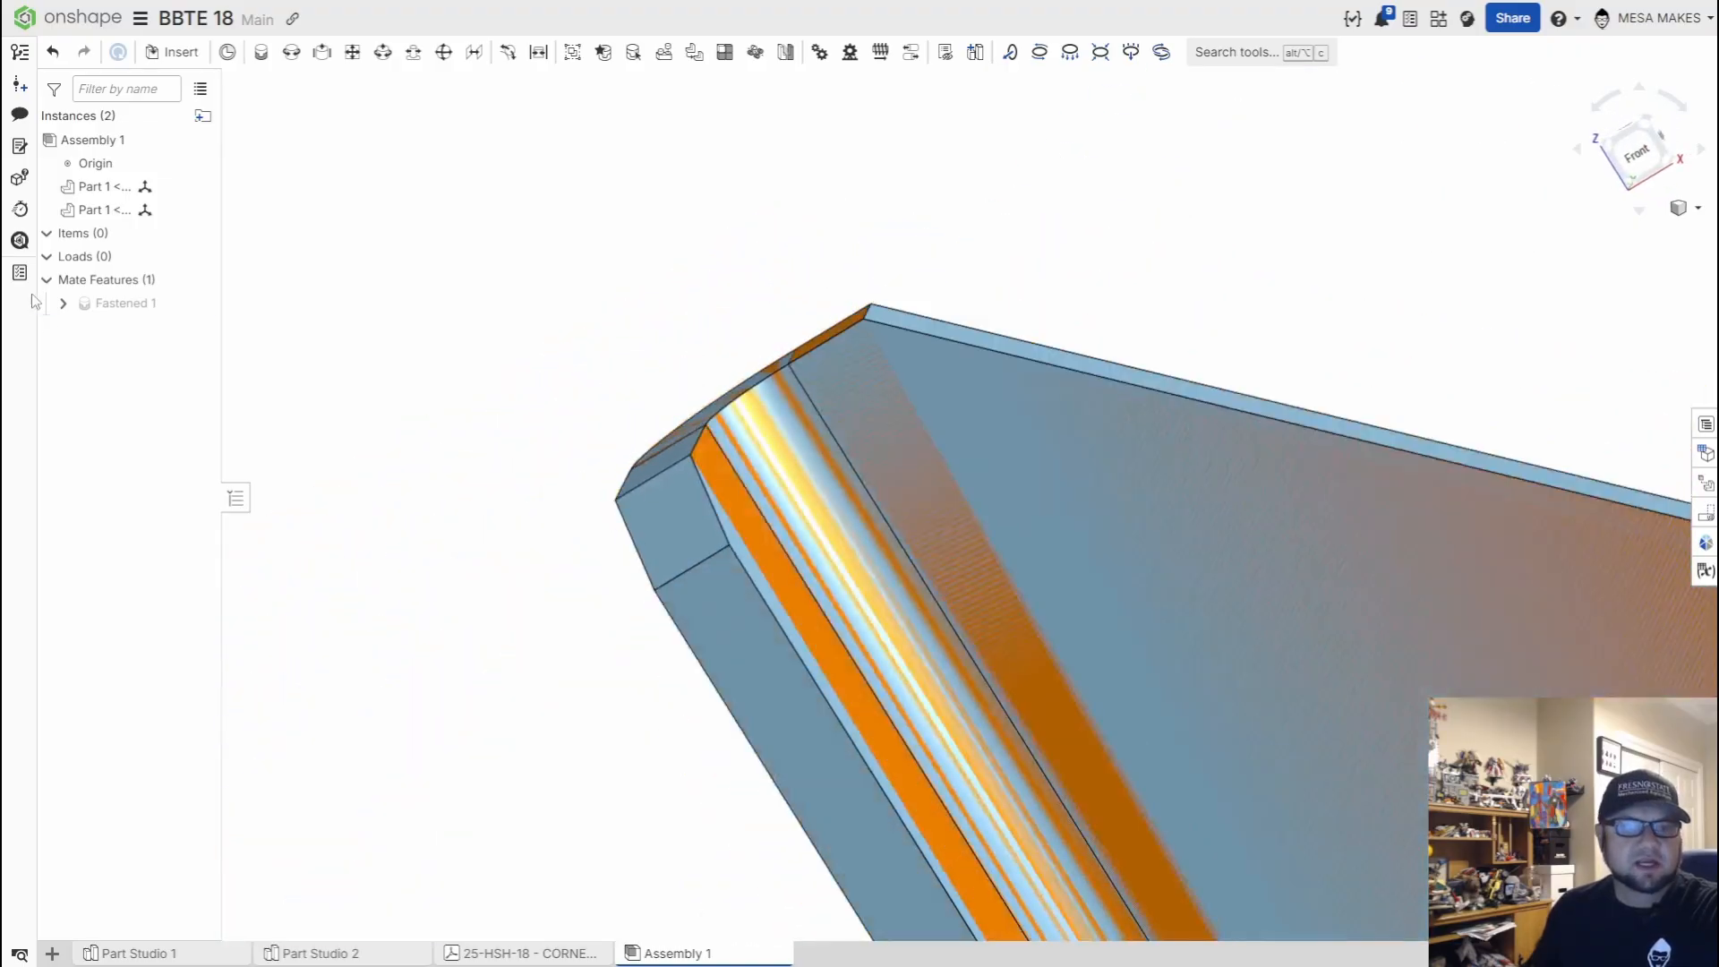
Delete the Fastened mate between the two brackets
mouse_move(117, 307)
right_click(168, 309)
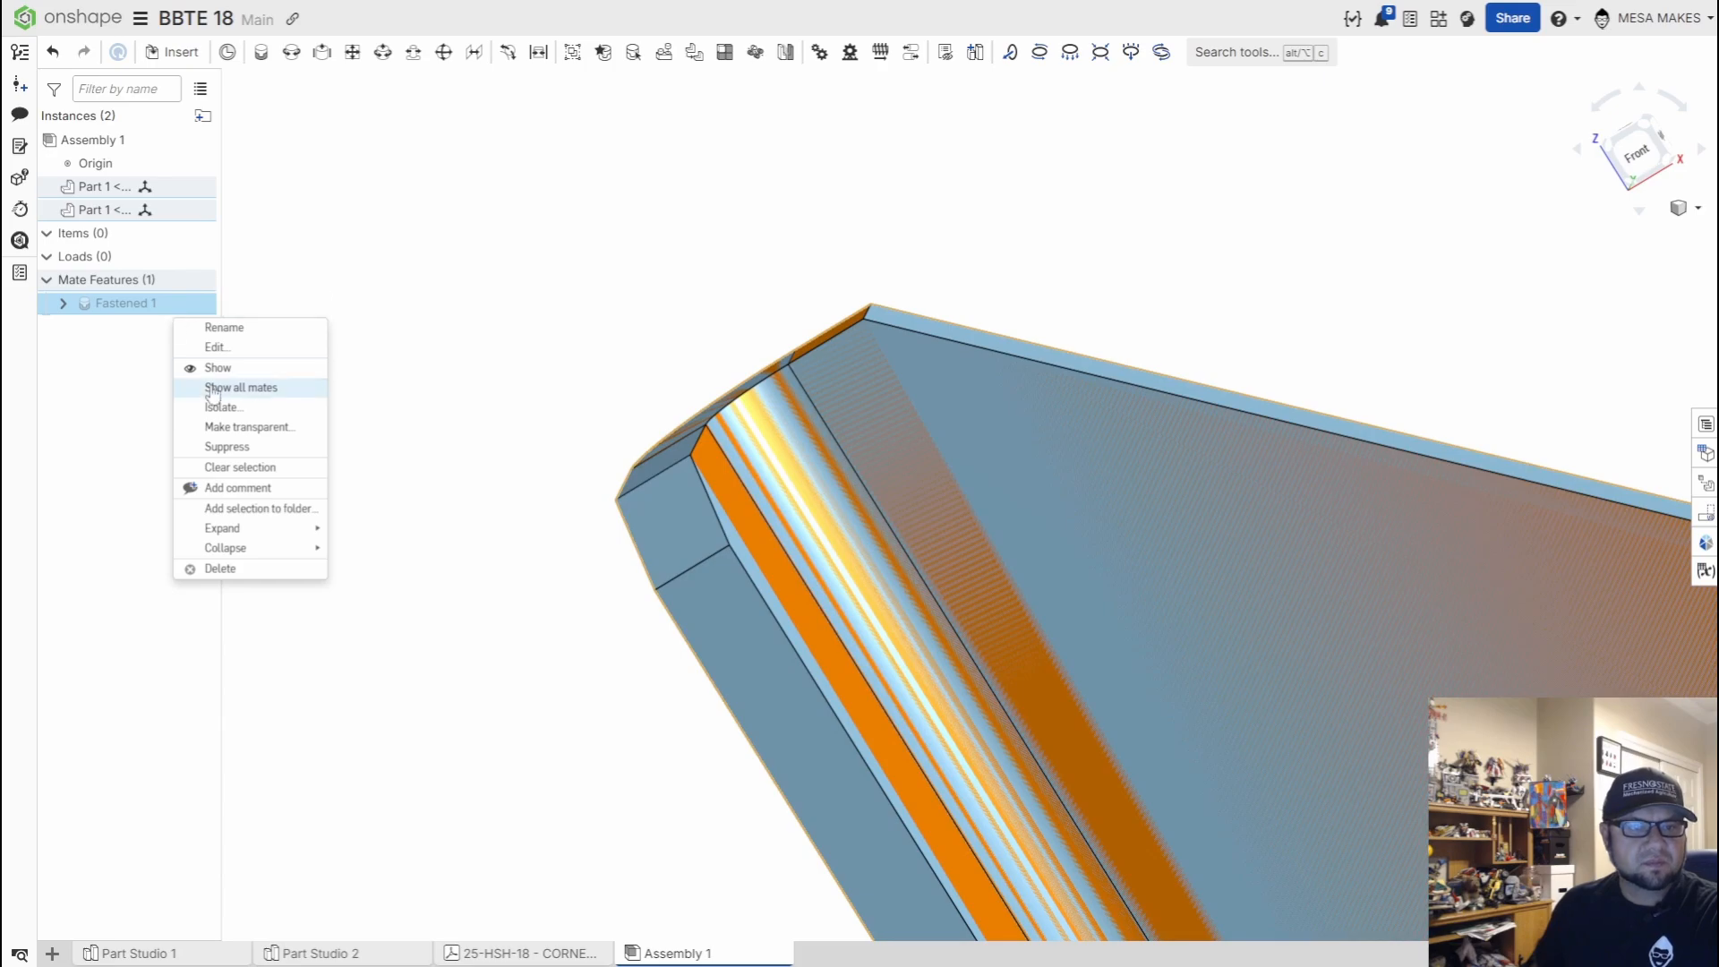
click(240, 571)
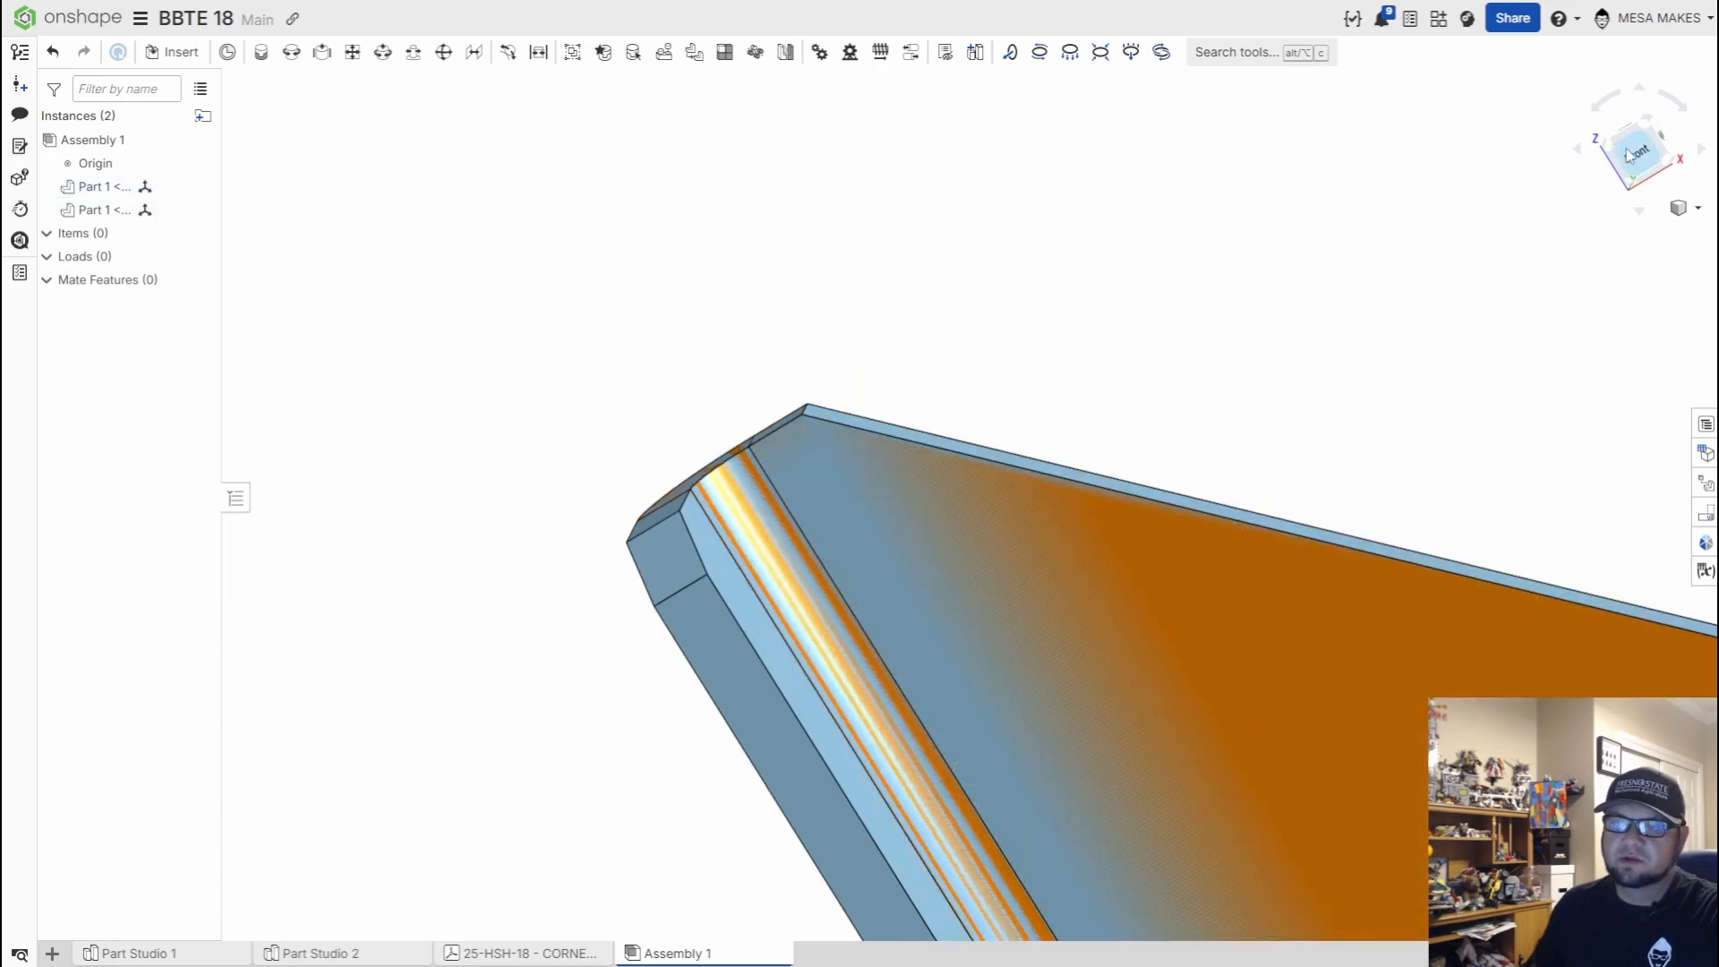
In the front view, shift the blue bracket about 0.06 in along the X axis relative to the orange one
click(1630, 152)
click(917, 658)
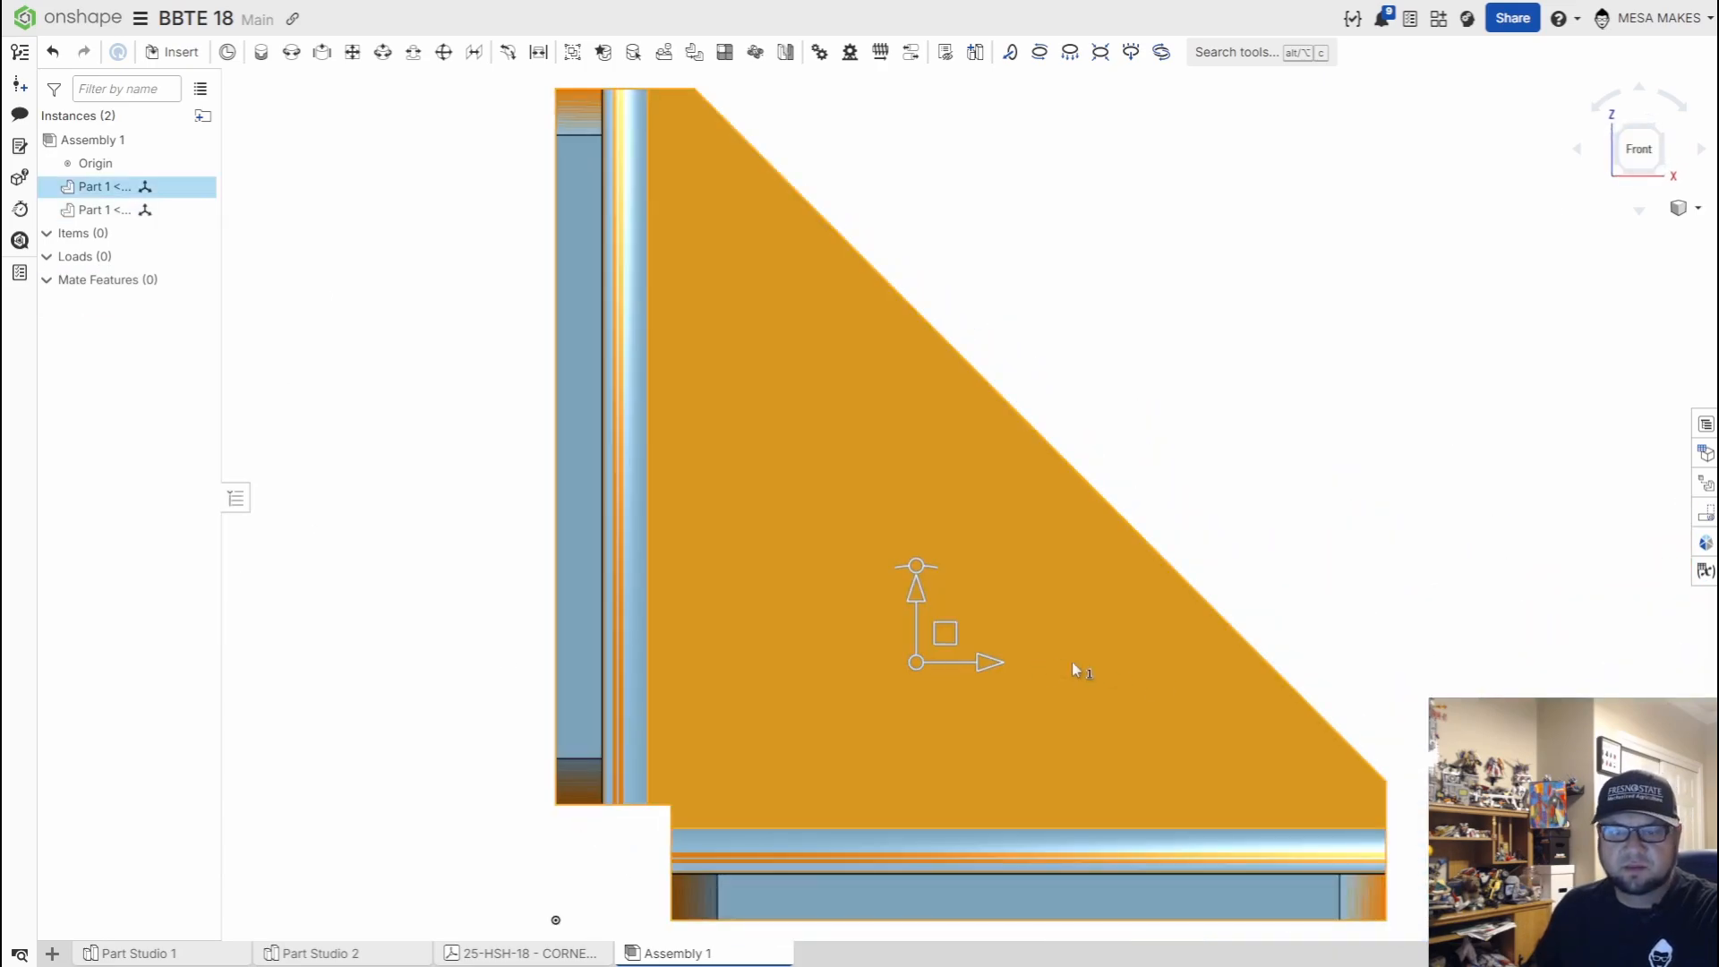
drag(1006, 671, 1009, 672)
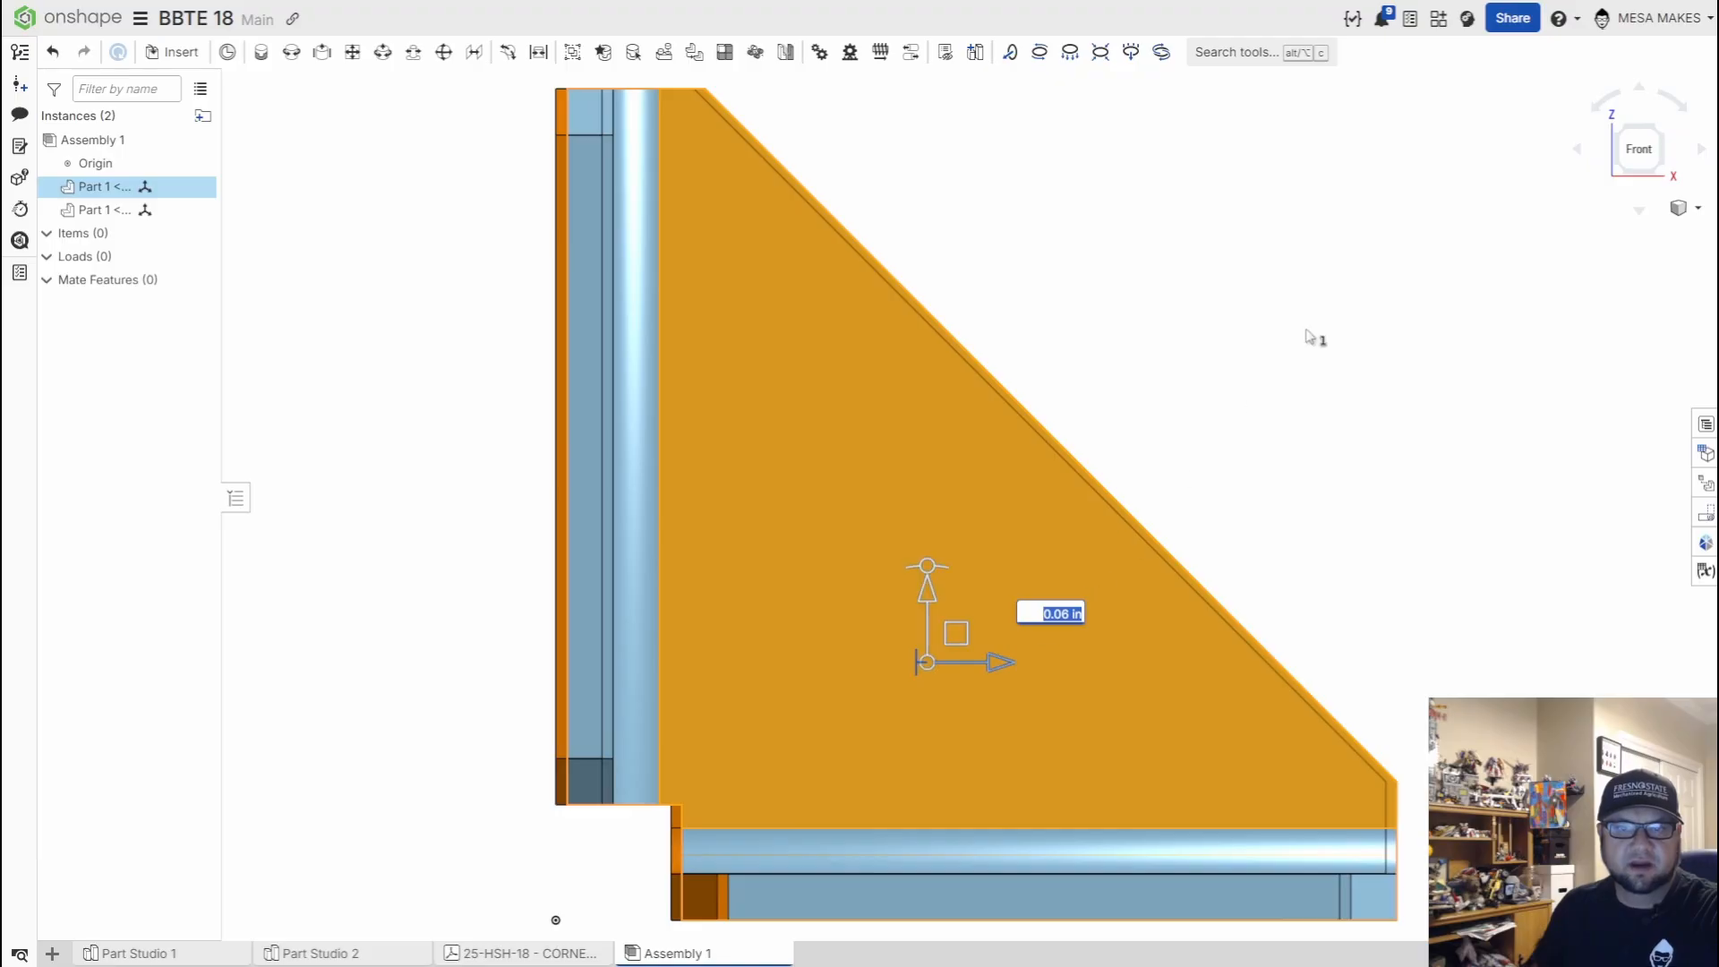
click(1132, 425)
Compare the bends, flanges and corner reliefs of the two offset brackets from several sides
right_drag(1231, 372, 1289, 529)
scroll(824, 748, up, 6)
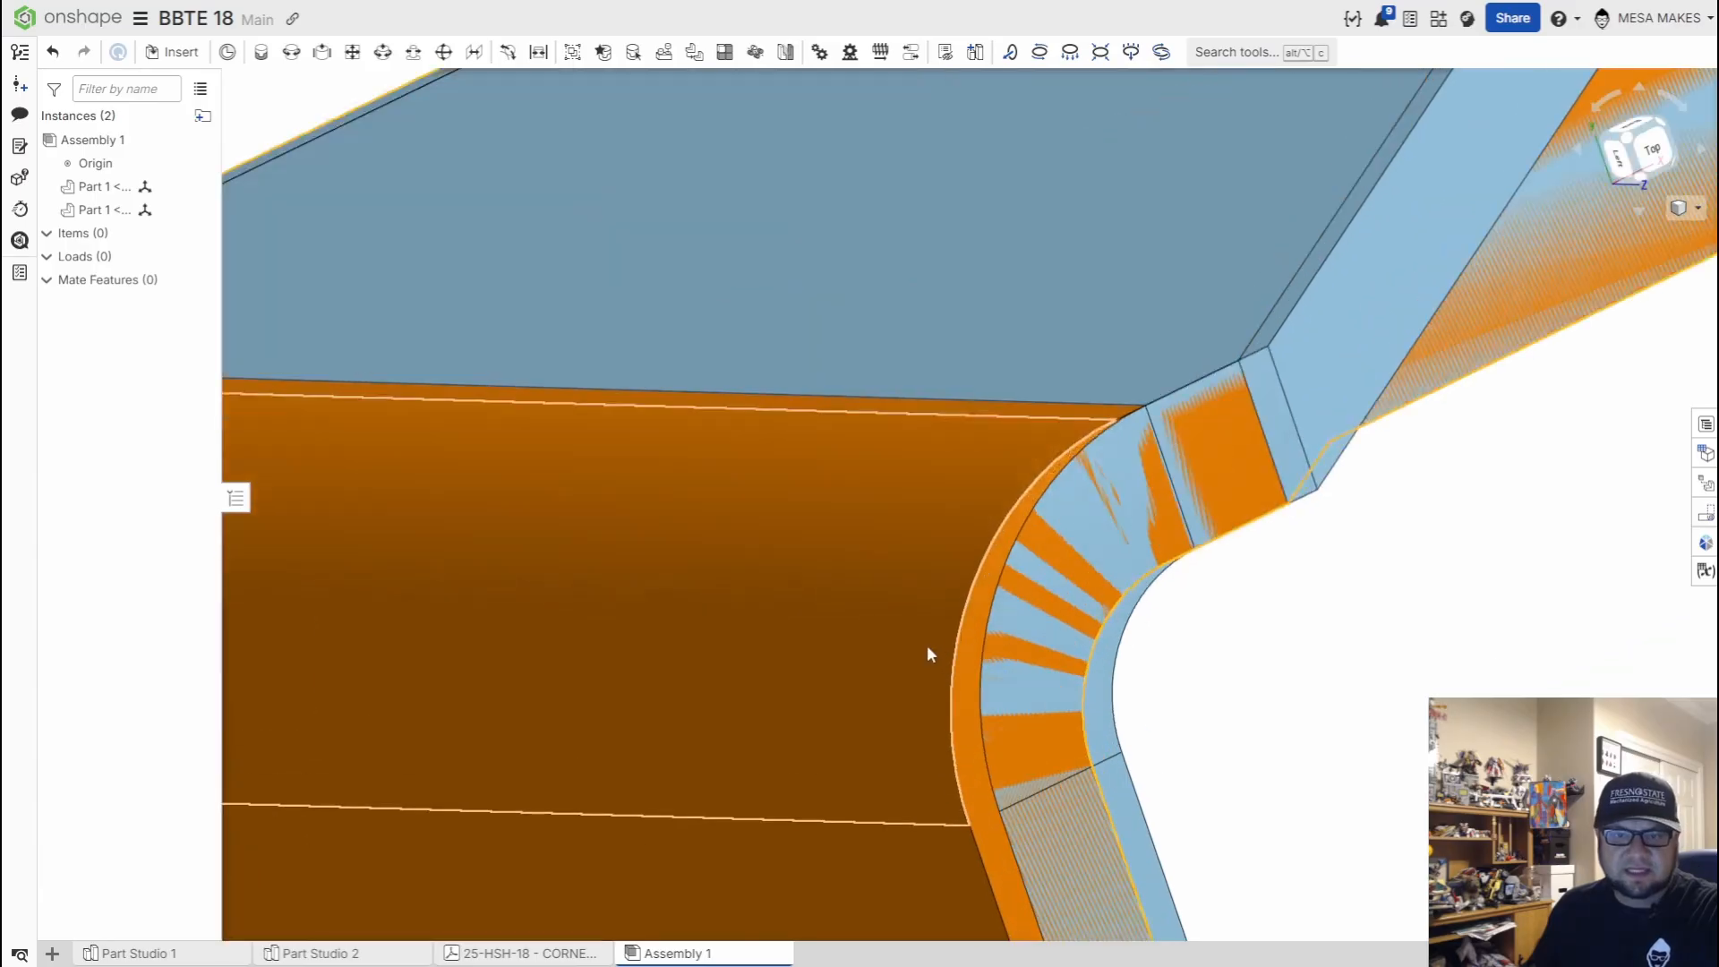
scroll(867, 671, down, 6)
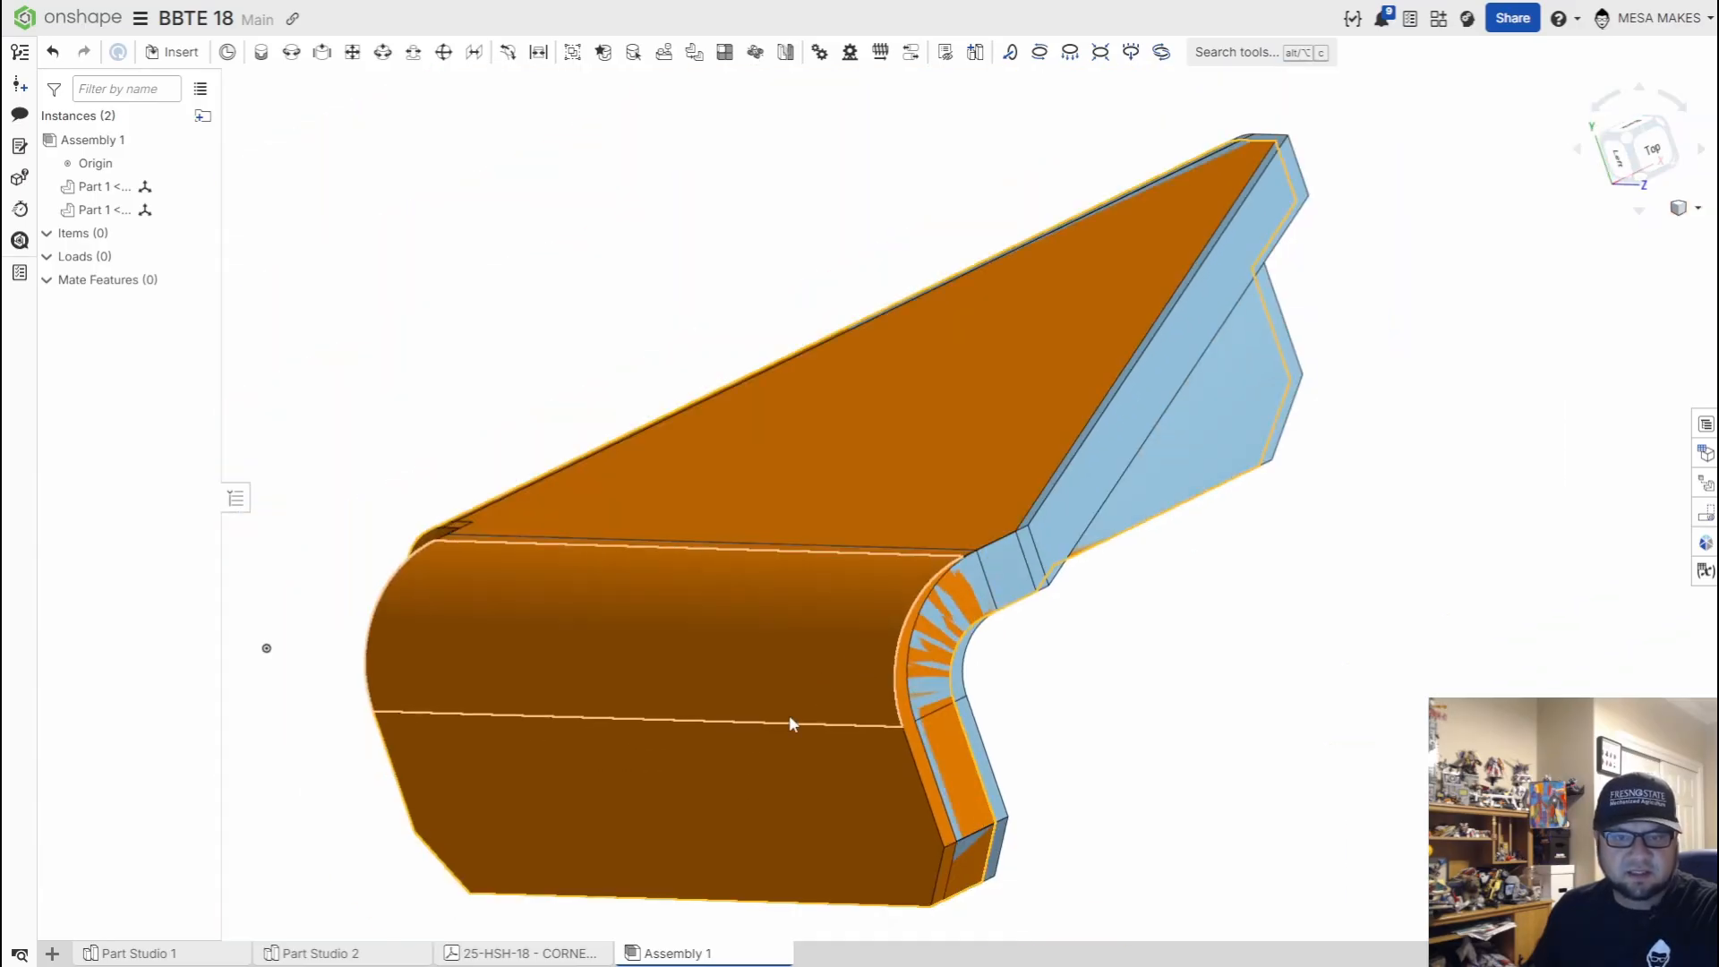
right_drag(791, 722, 756, 503)
scroll(1153, 472, down, 3)
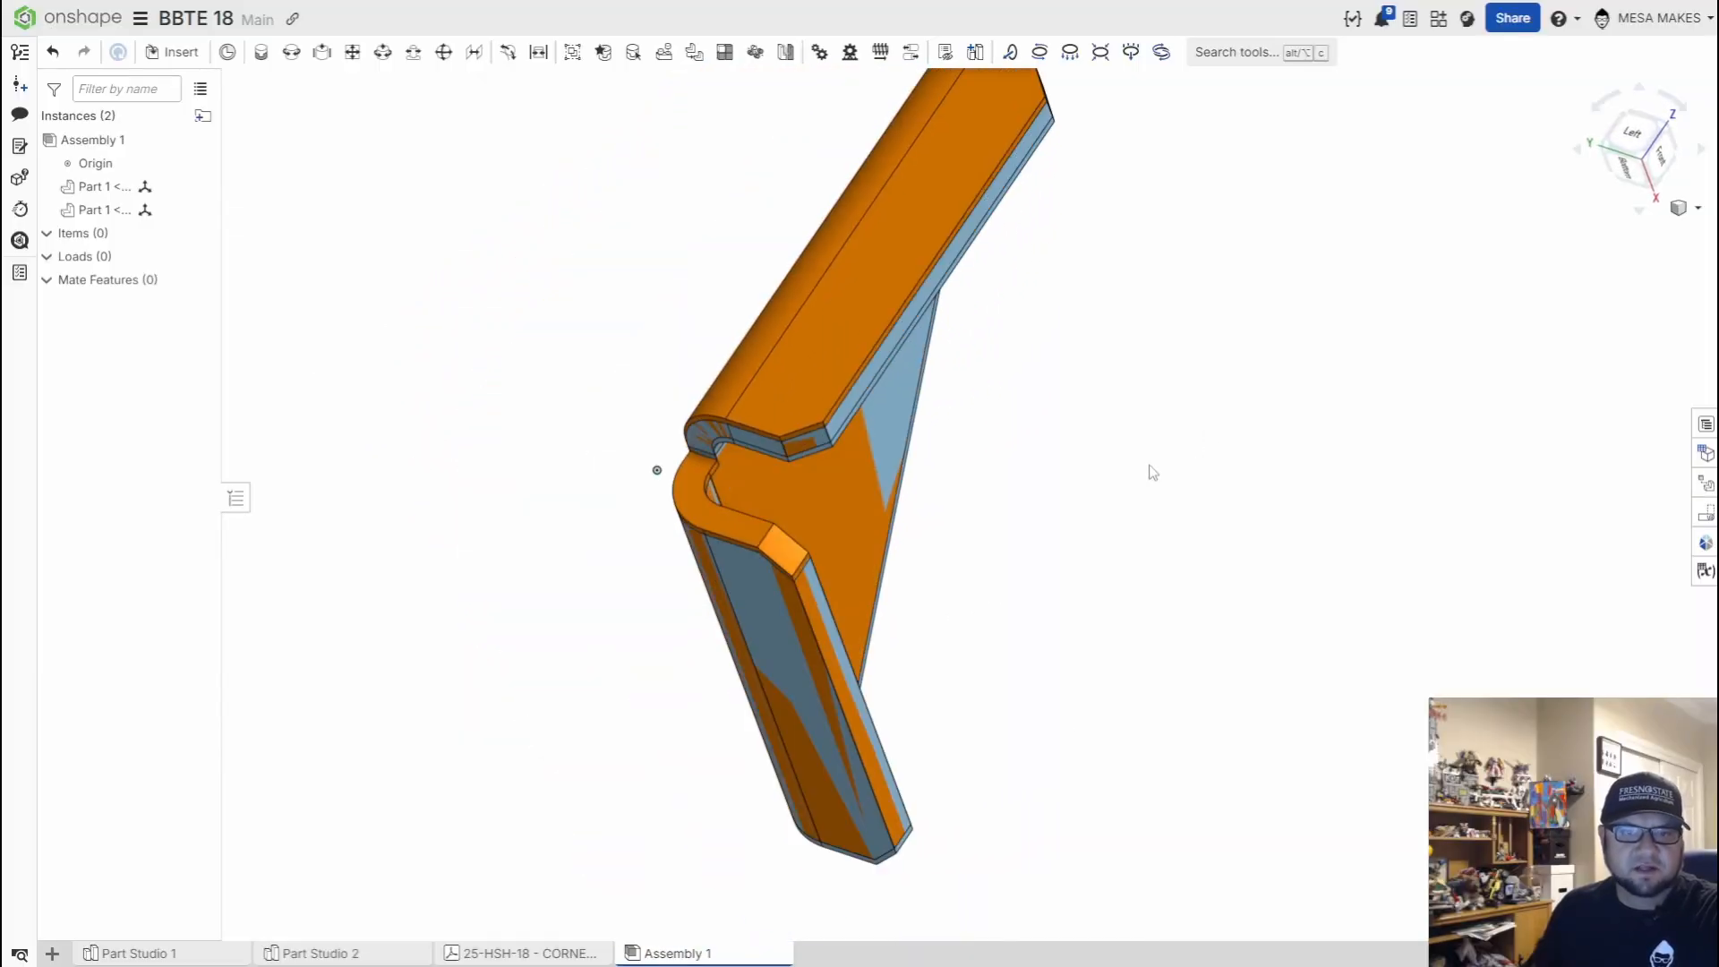
right_drag(637, 899, 779, 530)
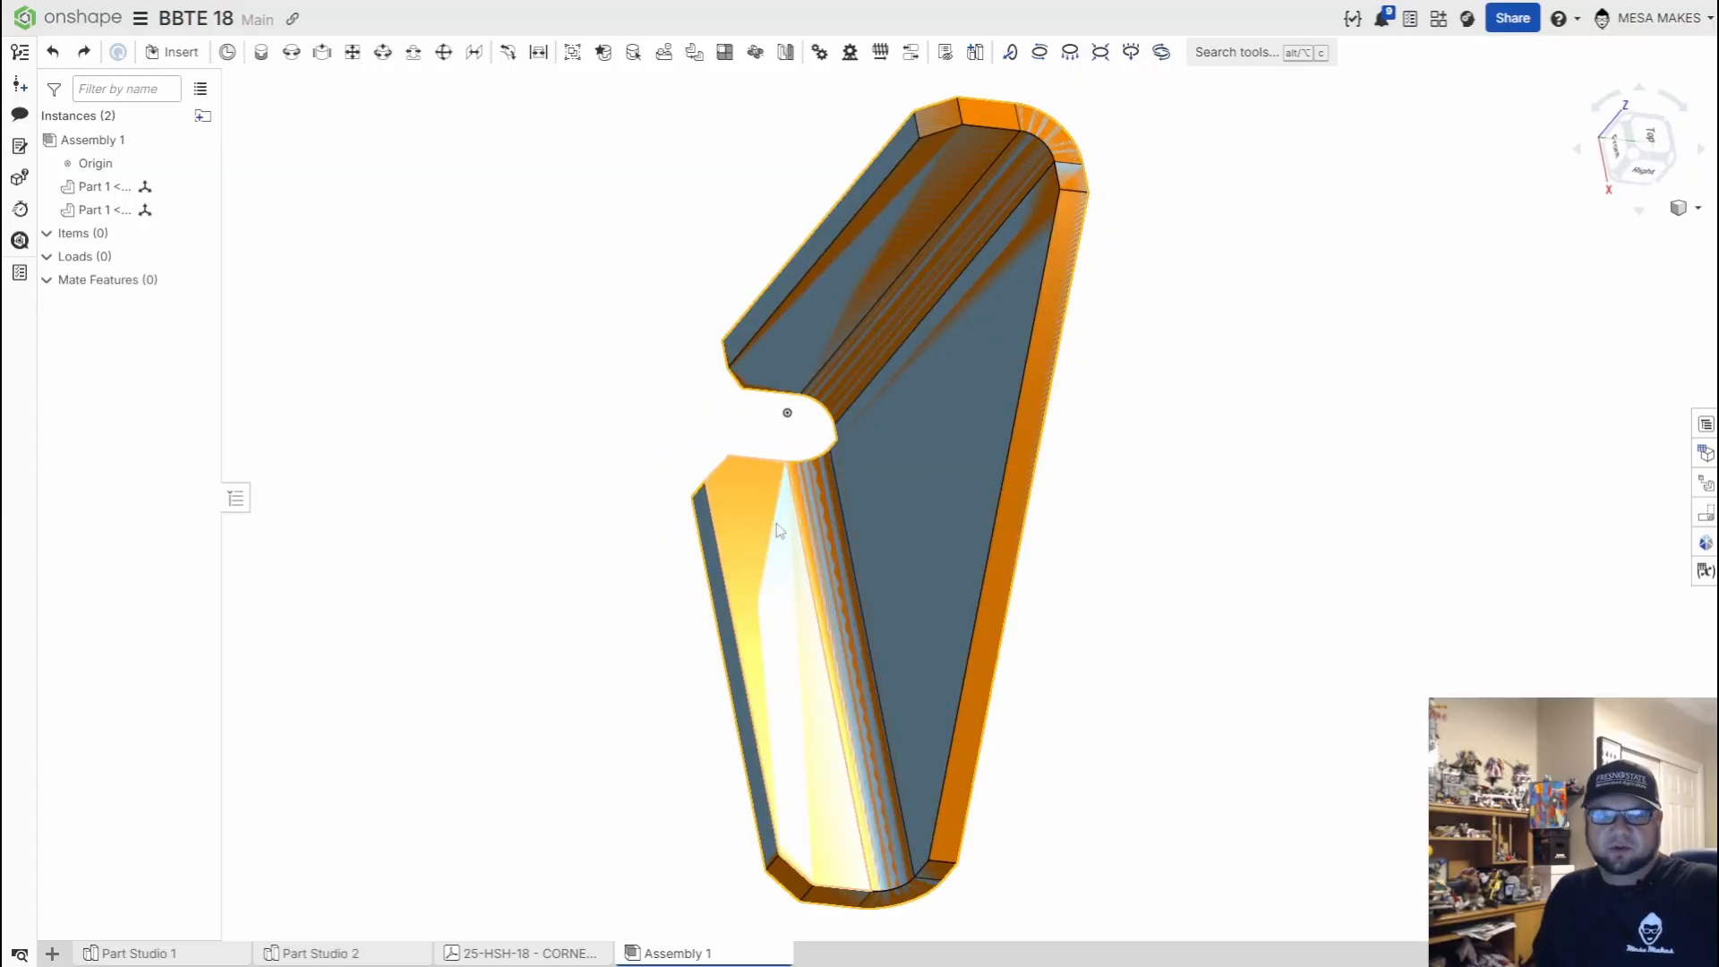